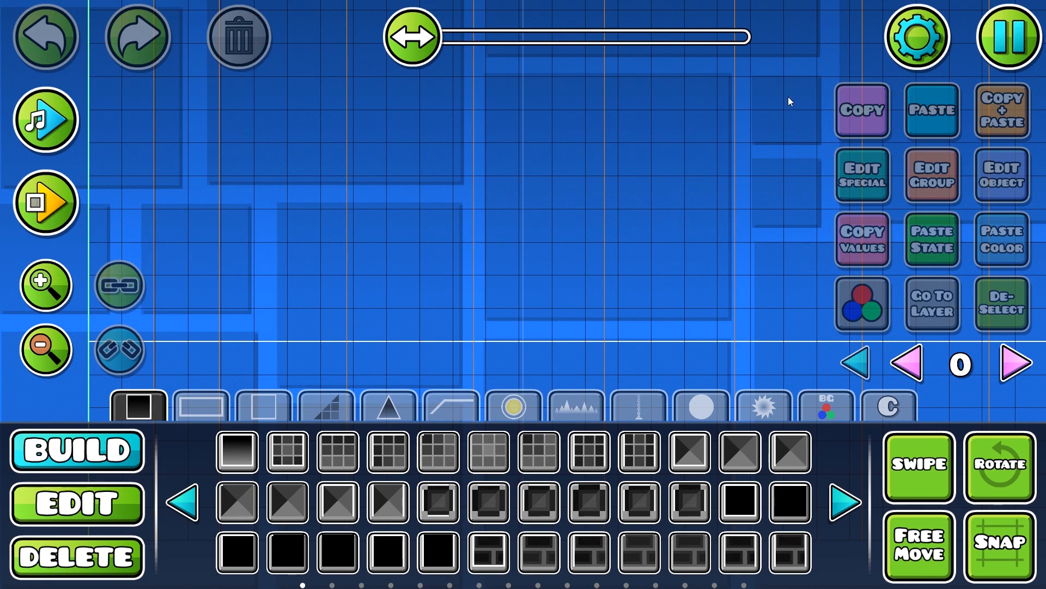
Stop the running playtest and return to editing the level
{"action": "left_click_drag", "start_coordinate": [737, 114], "coordinate": [725, 156]}
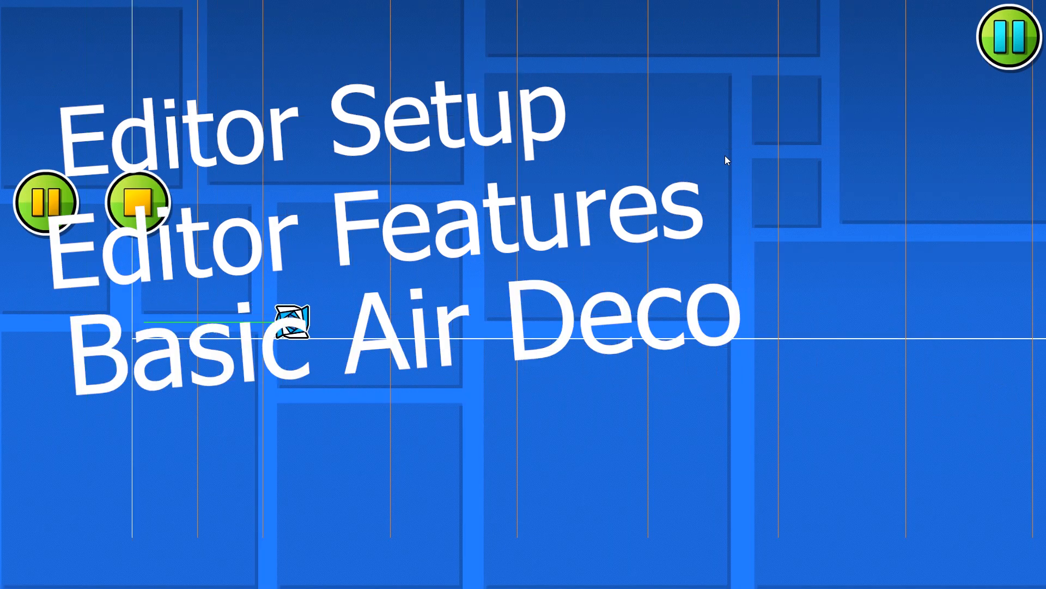
{"action": "left_click", "coordinate": [137, 202]}
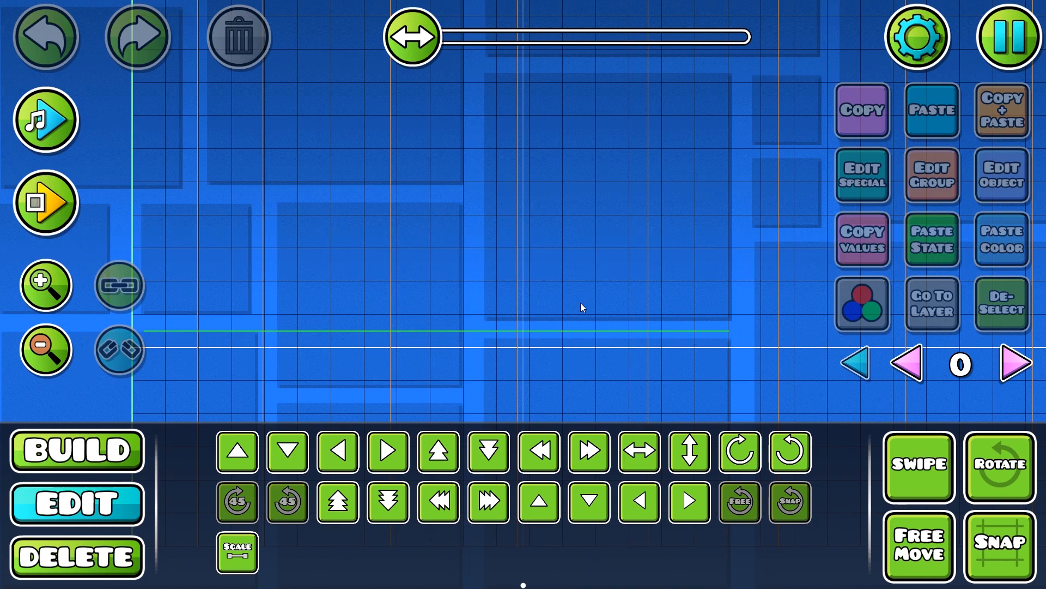
Choose the downloaded song EnV - Uprise as the level's custom song and close the level settings
{"action": "left_click", "coordinate": [917, 37]}
{"action": "left_click", "coordinate": [703, 313]}
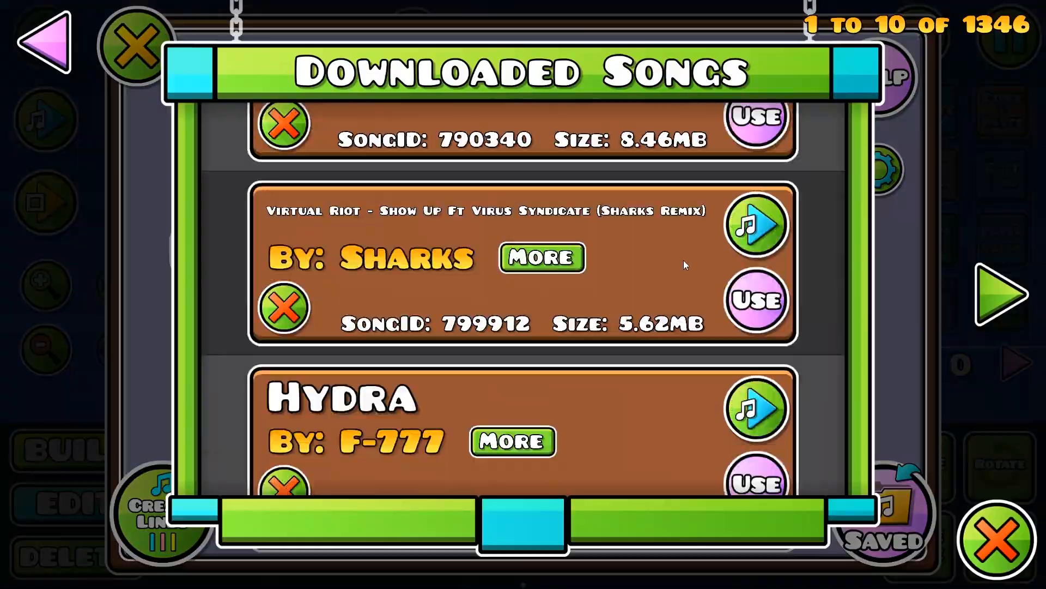
{"action": "scroll", "coordinate": [683, 260], "scroll_direction": "down", "scroll_amount": 5}
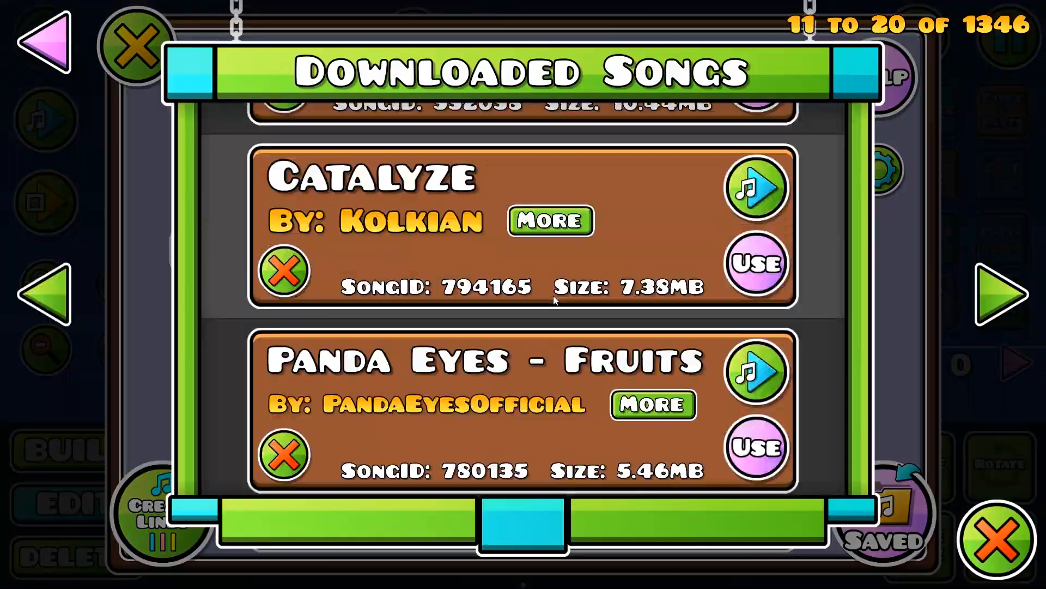
{"action": "scroll", "coordinate": [554, 295], "scroll_direction": "down", "scroll_amount": 20}
{"action": "scroll", "coordinate": [584, 214], "scroll_direction": "down", "scroll_amount": 10}
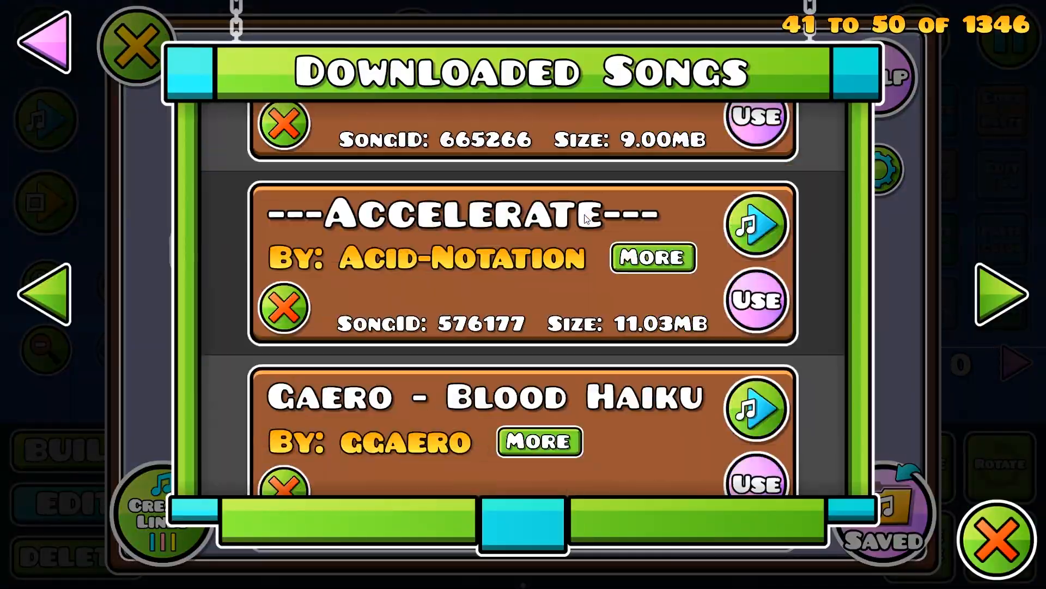
{"action": "left_click", "coordinate": [760, 232]}
{"action": "left_click", "coordinate": [754, 315]}
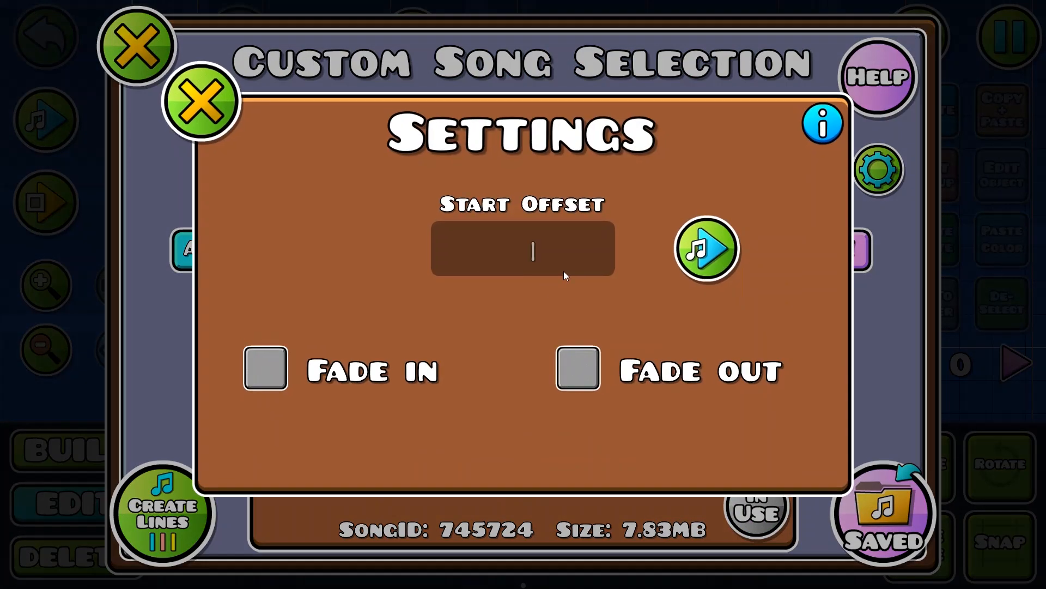
{"action": "left_click", "coordinate": [705, 248]}
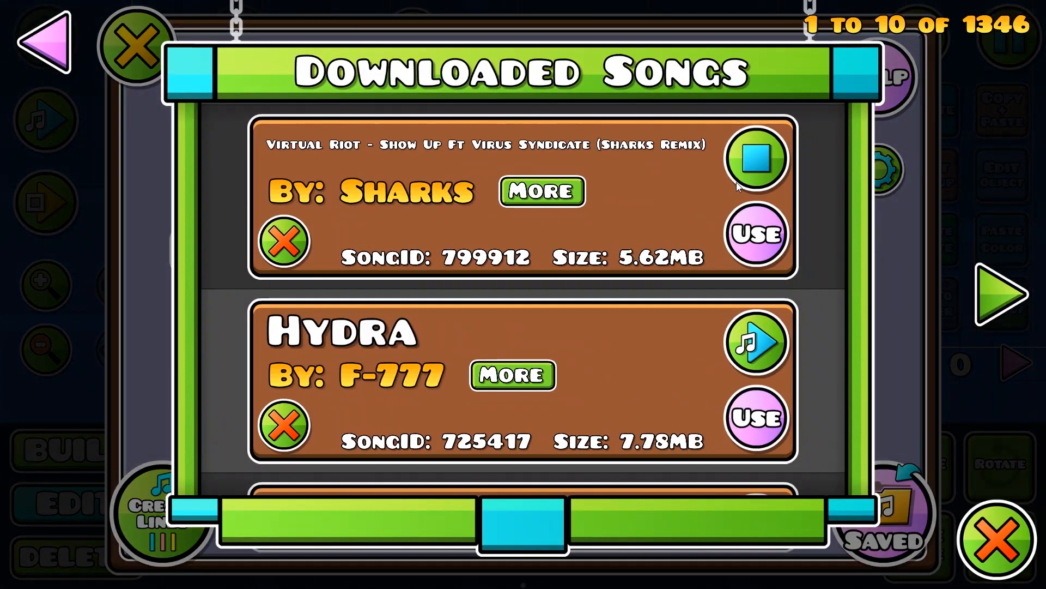
{"action": "scroll", "coordinate": [674, 211], "scroll_direction": "down", "scroll_amount": 20}
{"action": "left_click", "coordinate": [757, 145]}
{"action": "left_click", "coordinate": [135, 45]}
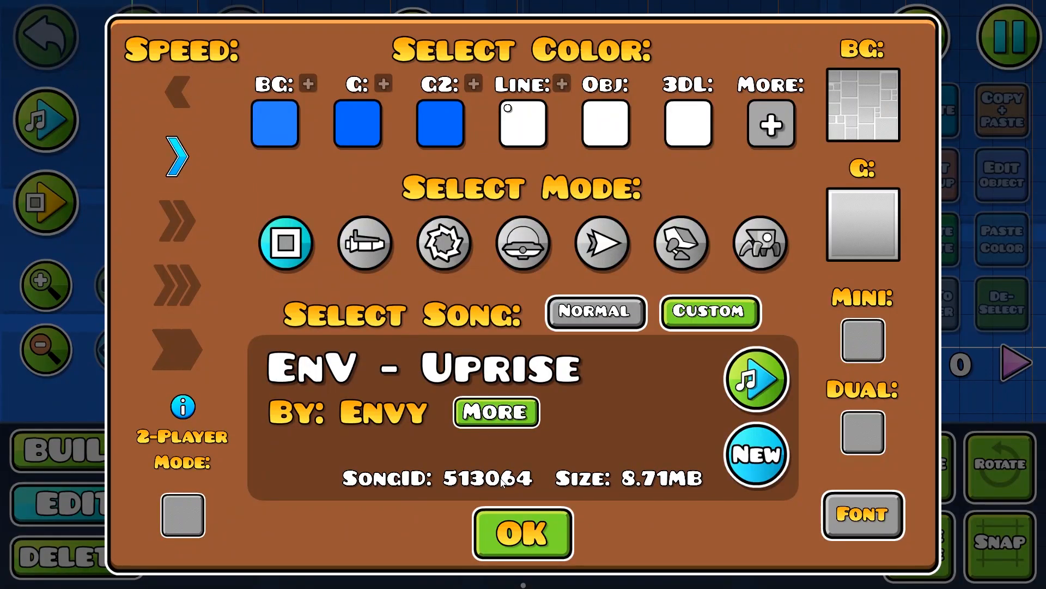
{"action": "left_click", "coordinate": [510, 539]}
{"action": "left_click_drag", "start_coordinate": [367, 279], "coordinate": [364, 327]}
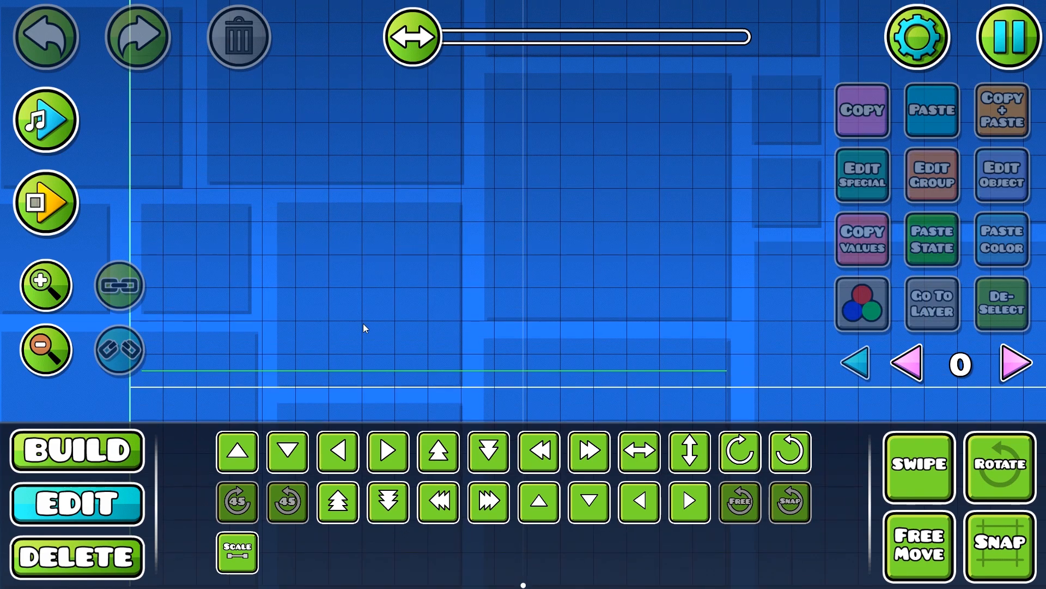
{"action": "left_click", "coordinate": [50, 286]}
{"action": "left_click_drag", "start_coordinate": [399, 266], "coordinate": [493, 223]}
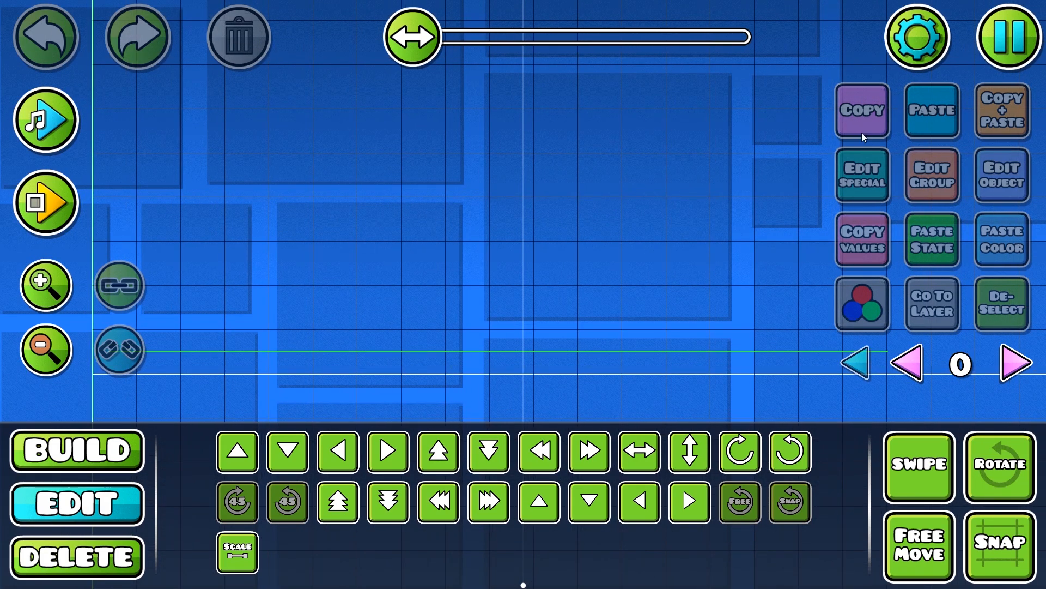
Set both ground colors, G and G2, to black in the level settings
{"action": "left_click", "coordinate": [917, 42]}
{"action": "left_click", "coordinate": [772, 125]}
{"action": "left_click", "coordinate": [557, 526]}
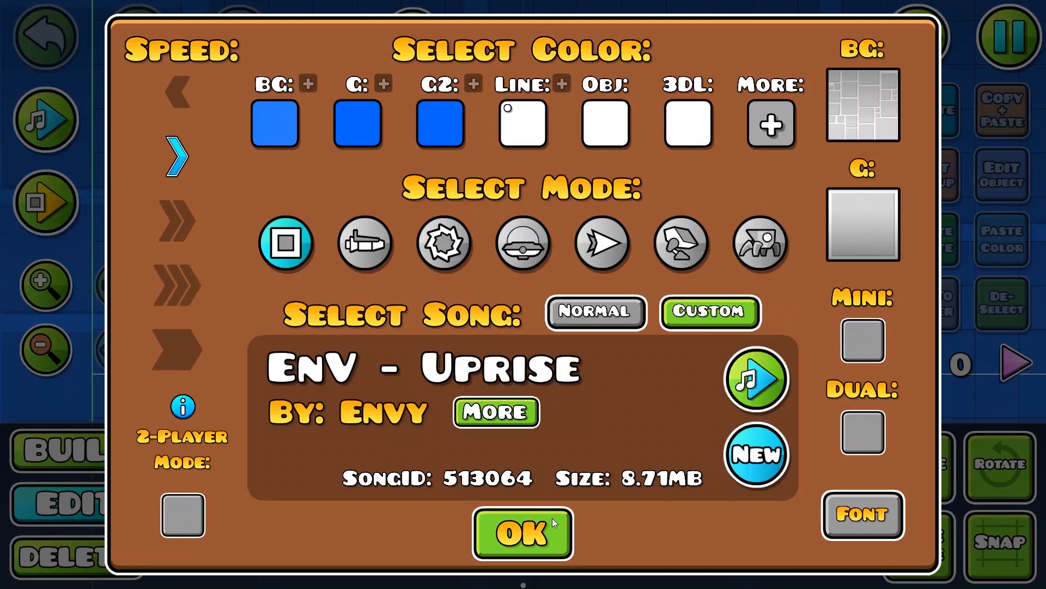
{"action": "left_click", "coordinate": [352, 129]}
{"action": "left_click", "coordinate": [528, 355]}
{"action": "left_click", "coordinate": [521, 528]}
{"action": "left_click", "coordinate": [461, 104]}
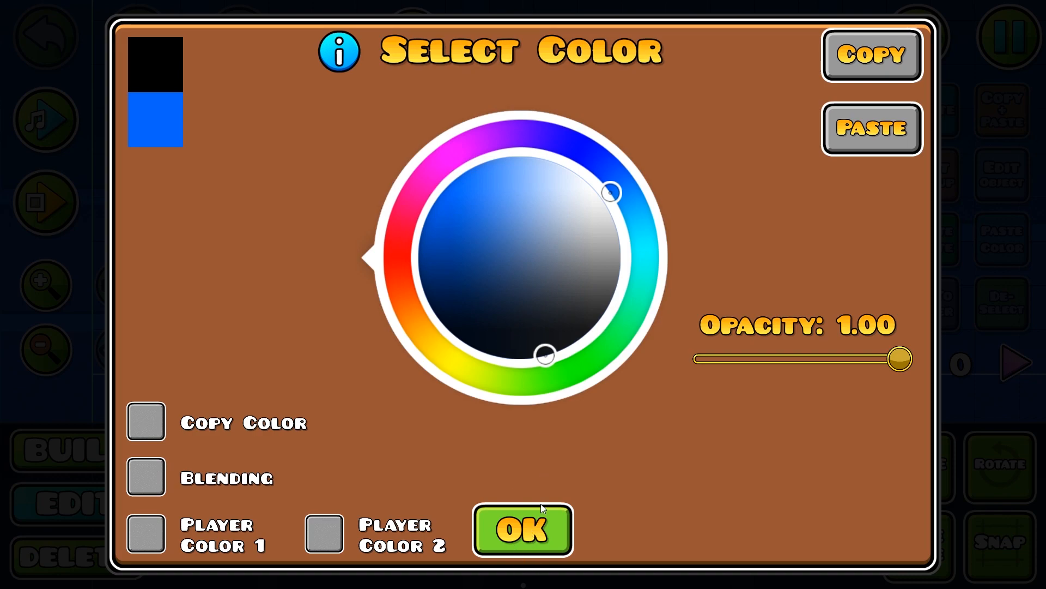
{"action": "left_click", "coordinate": [542, 507]}
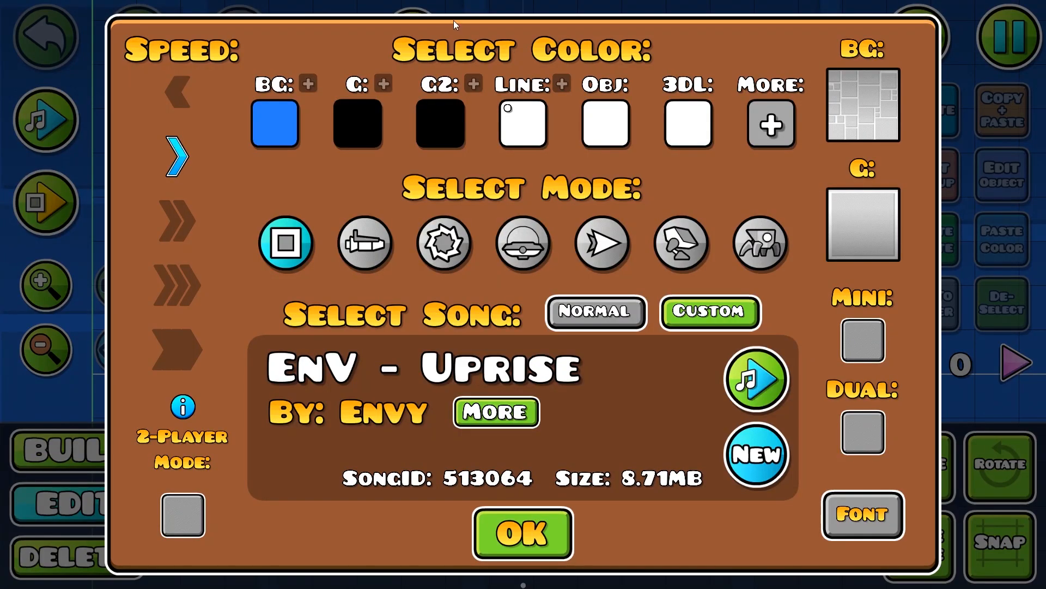
Set the background color to a nearly black dark blue and close the level settings
{"action": "left_click", "coordinate": [274, 126]}
{"action": "mouse_move", "coordinate": [508, 229]}
{"action": "left_mouse_down"}
{"action": "mouse_move", "coordinate": [439, 191]}
{"action": "mouse_move", "coordinate": [421, 280]}
{"action": "mouse_move", "coordinate": [351, 288]}
{"action": "mouse_move", "coordinate": [358, 305]}
{"action": "left_mouse_up"}
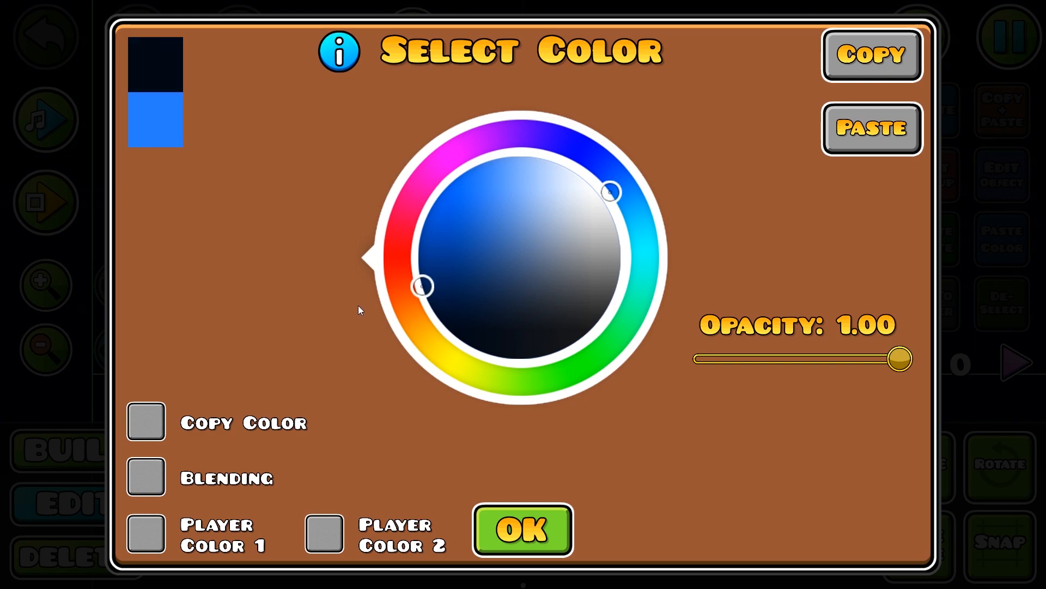
{"action": "left_click", "coordinate": [487, 529]}
{"action": "left_click", "coordinate": [486, 528]}
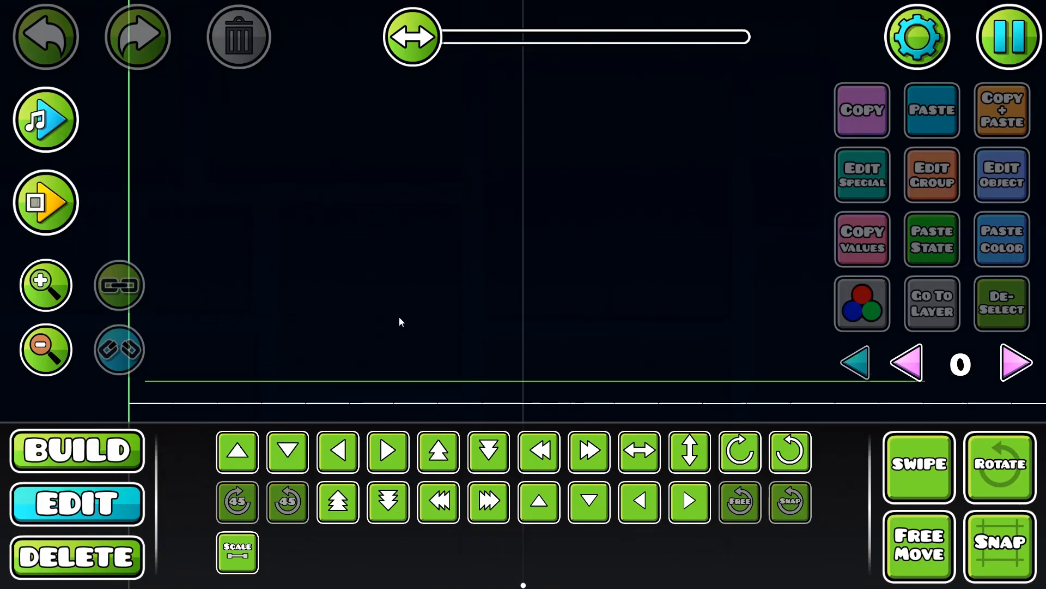
Set custom color Col 2 to black in the level settings
{"action": "left_click", "coordinate": [900, 58]}
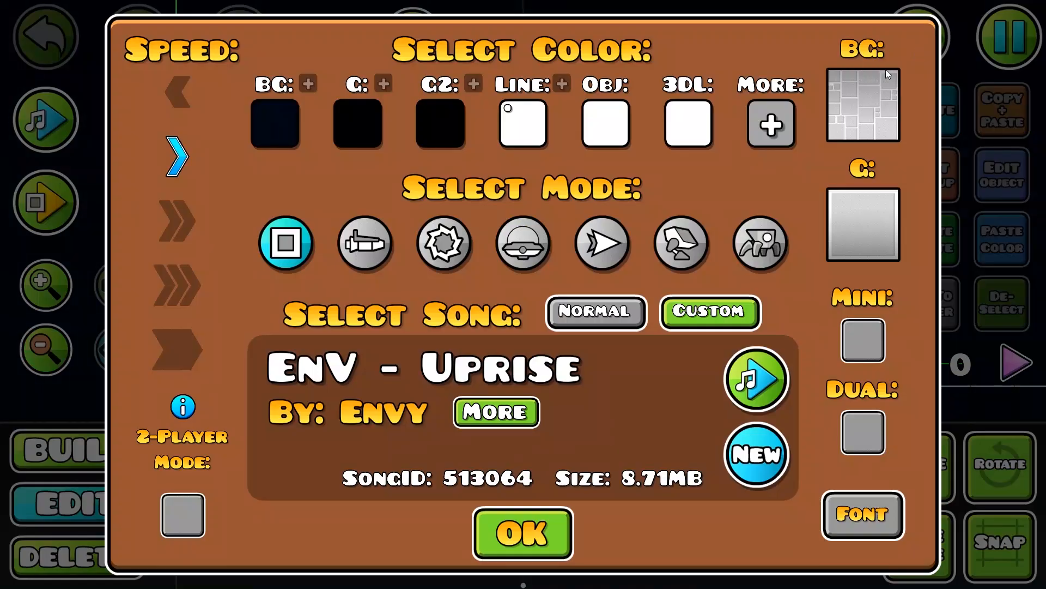
{"action": "left_click", "coordinate": [772, 125]}
{"action": "left_click", "coordinate": [370, 159]}
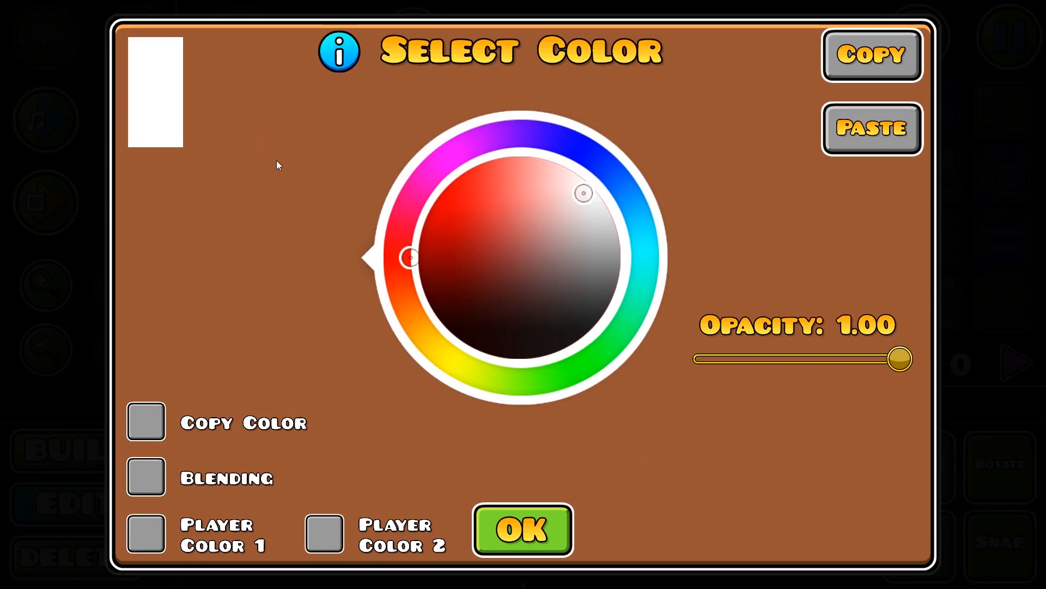
{"action": "left_click", "coordinate": [538, 504]}
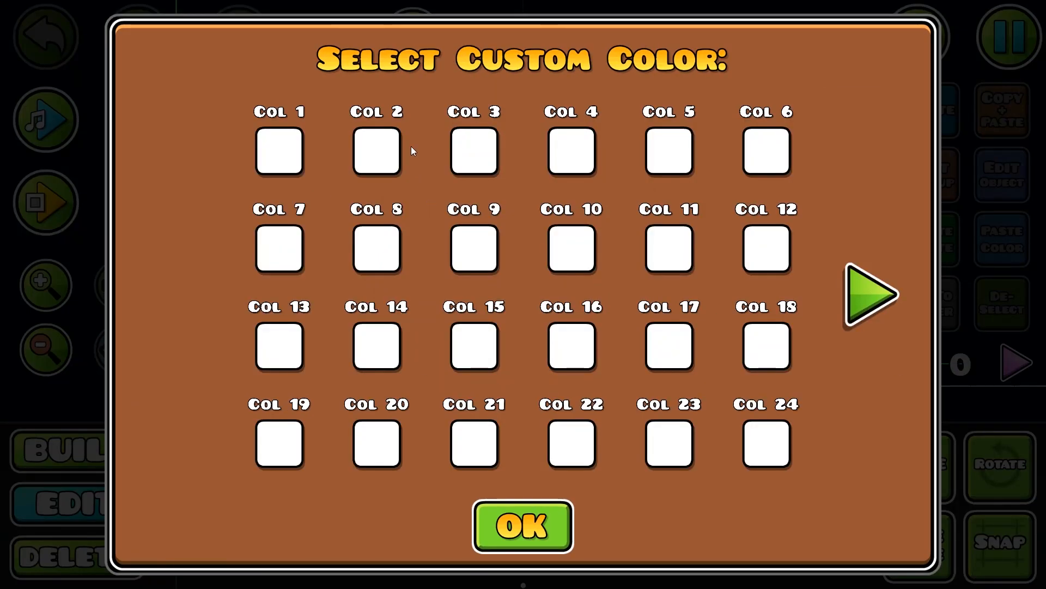
{"action": "left_click", "coordinate": [381, 152]}
{"action": "left_click", "coordinate": [540, 325]}
{"action": "left_click", "coordinate": [524, 359]}
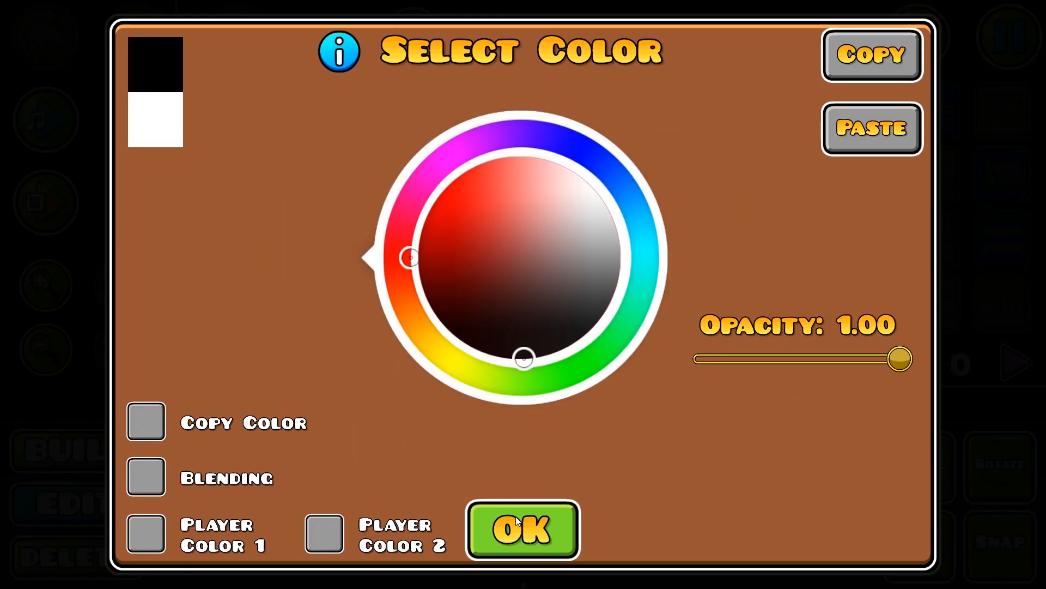
{"action": "left_click", "coordinate": [520, 520]}
Set custom color Col 3 to a bright, fully saturated blue
{"action": "left_click", "coordinate": [467, 158]}
{"action": "left_click", "coordinate": [612, 195]}
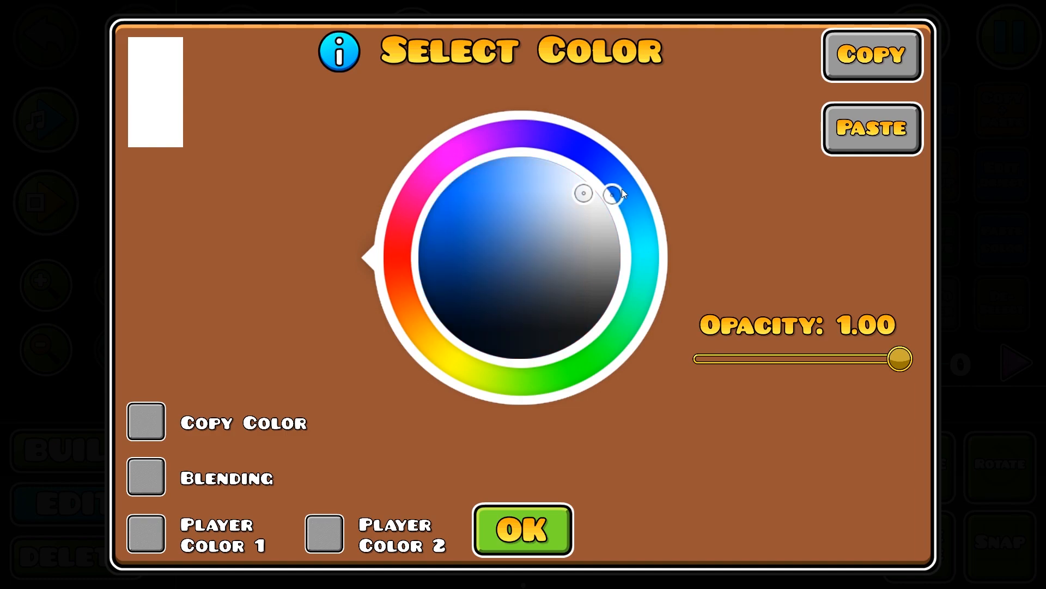
{"action": "left_click_drag", "start_coordinate": [584, 193], "coordinate": [442, 141]}
{"action": "left_click", "coordinate": [545, 540]}
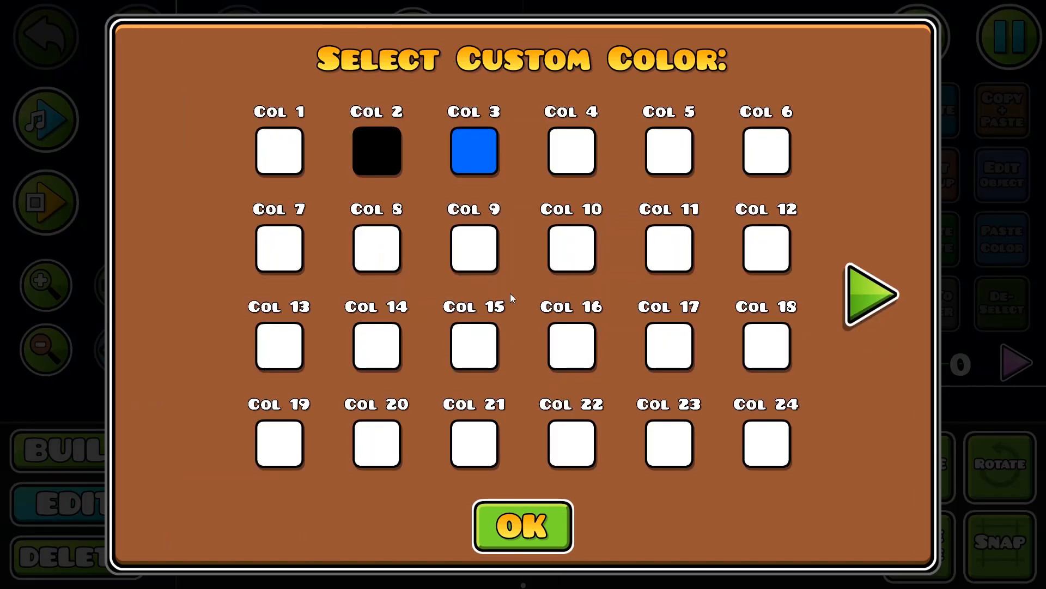
Make custom color Col 4 copy color channel 3 with blending enabled
{"action": "left_click", "coordinate": [554, 164]}
{"action": "left_click", "coordinate": [146, 422]}
{"action": "left_click", "coordinate": [889, 184]}
{"action": "left_click", "coordinate": [889, 184]}
{"action": "left_click", "coordinate": [889, 184]}
{"action": "left_click", "coordinate": [146, 476]}
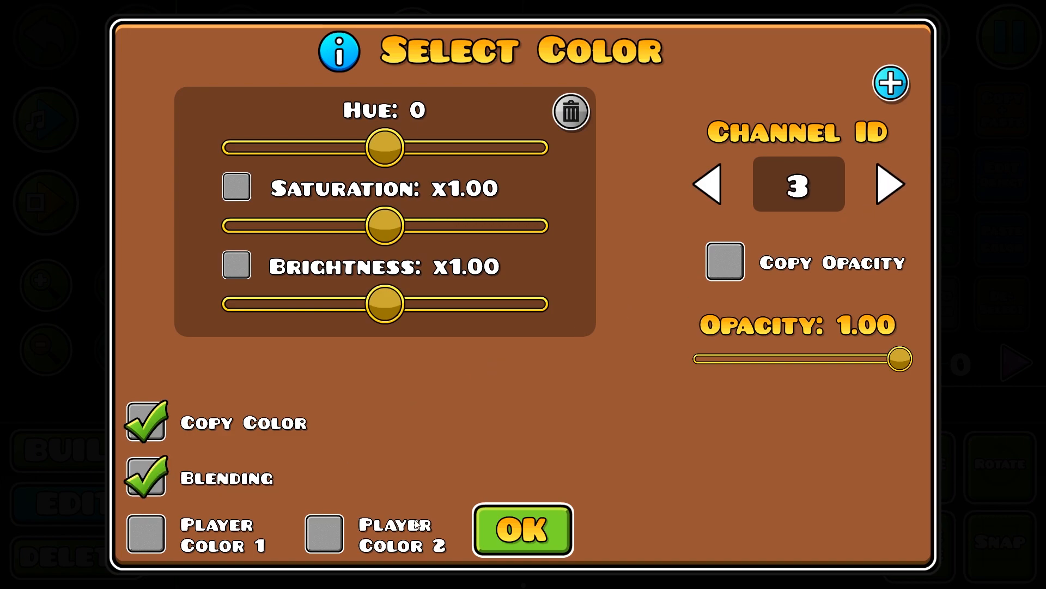
{"action": "left_click", "coordinate": [522, 529]}
Make custom color Col 5 copy color channel 3 with blending enabled and an opacity of 0.75
{"action": "left_click", "coordinate": [666, 151]}
{"action": "left_click", "coordinate": [146, 421]}
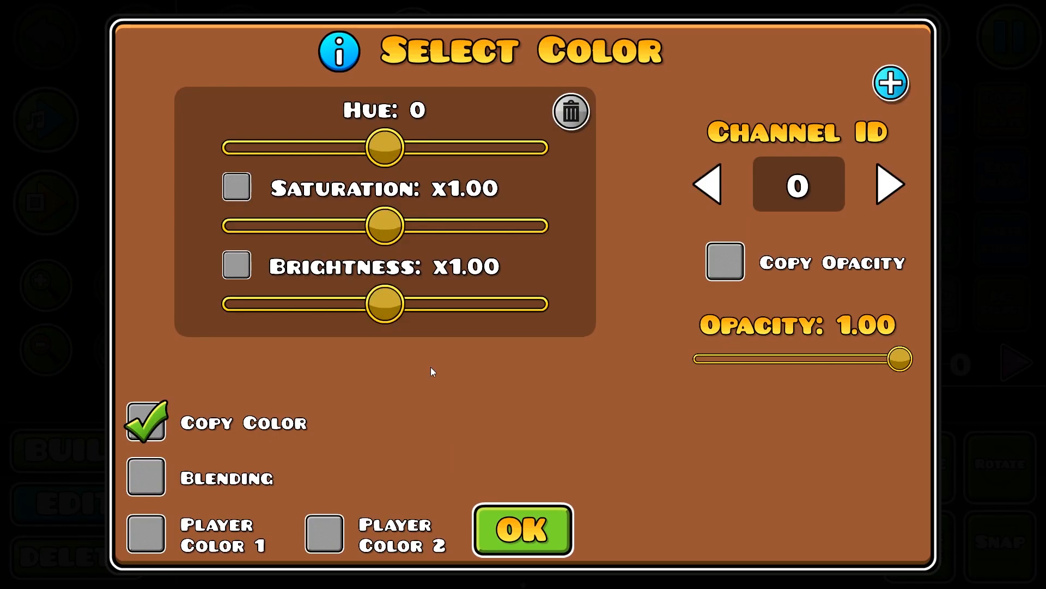
{"action": "left_click", "coordinate": [889, 185]}
{"action": "left_click", "coordinate": [889, 184]}
{"action": "left_click", "coordinate": [146, 477]}
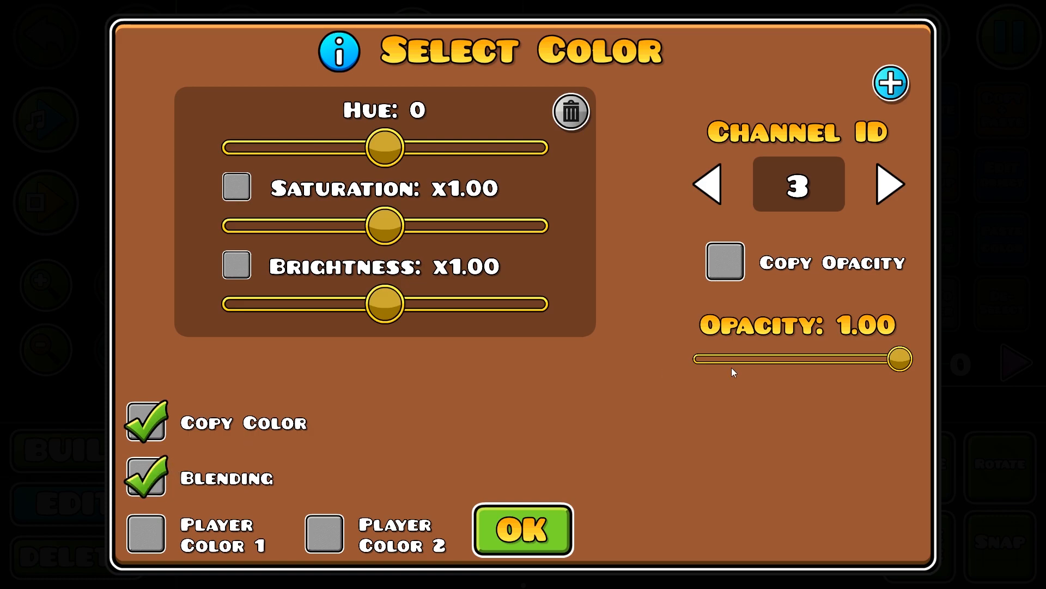
{"action": "left_click_drag", "start_coordinate": [913, 374], "coordinate": [861, 376]}
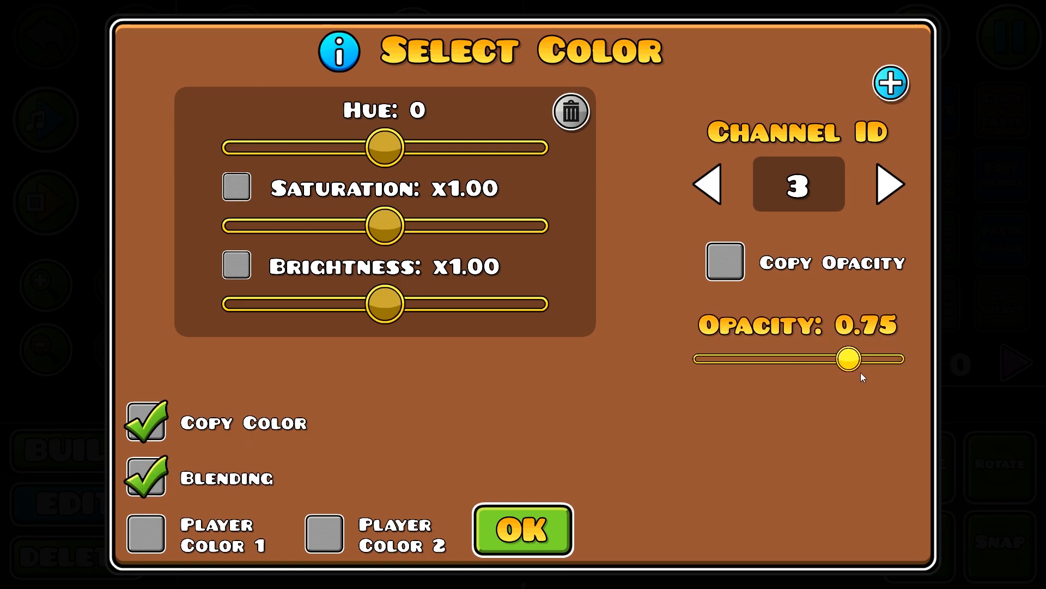
{"action": "left_click", "coordinate": [522, 528]}
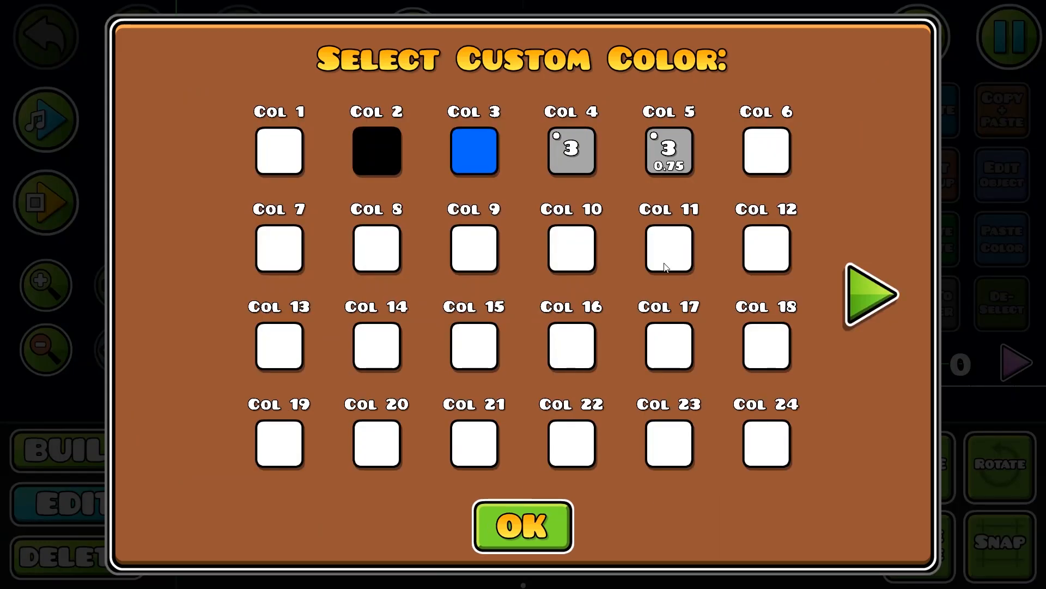
Make custom color Col 6 copy color channel 3 with blending enabled and an opacity of 0.50
{"action": "left_click", "coordinate": [780, 151]}
{"action": "left_click", "coordinate": [137, 424]}
{"action": "left_click", "coordinate": [890, 185]}
{"action": "left_click", "coordinate": [889, 185]}
{"action": "left_click", "coordinate": [889, 184]}
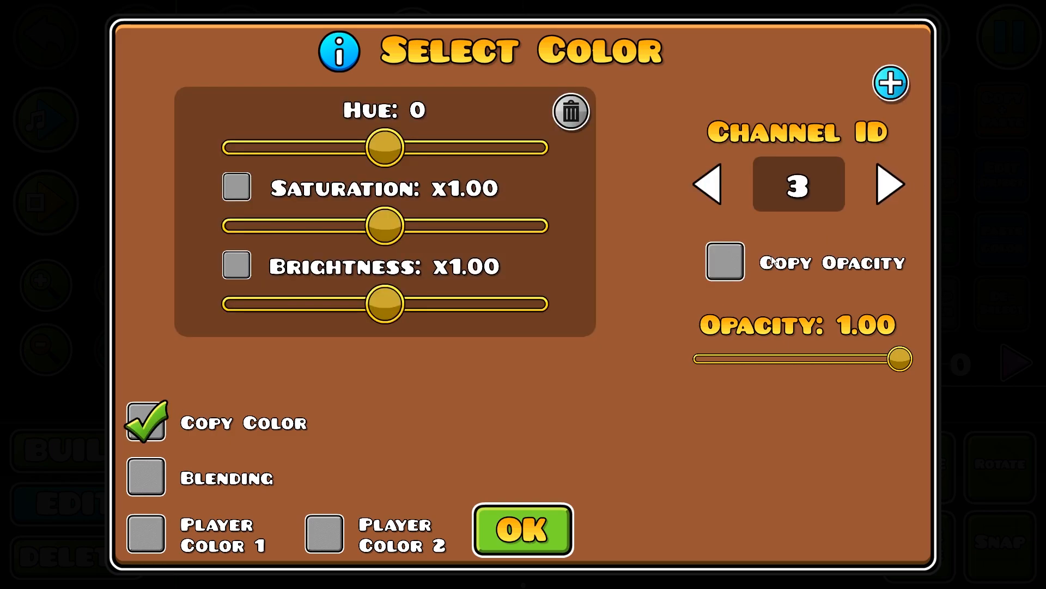
{"action": "left_click", "coordinate": [147, 476]}
{"action": "left_click_drag", "start_coordinate": [899, 373], "coordinate": [802, 377]}
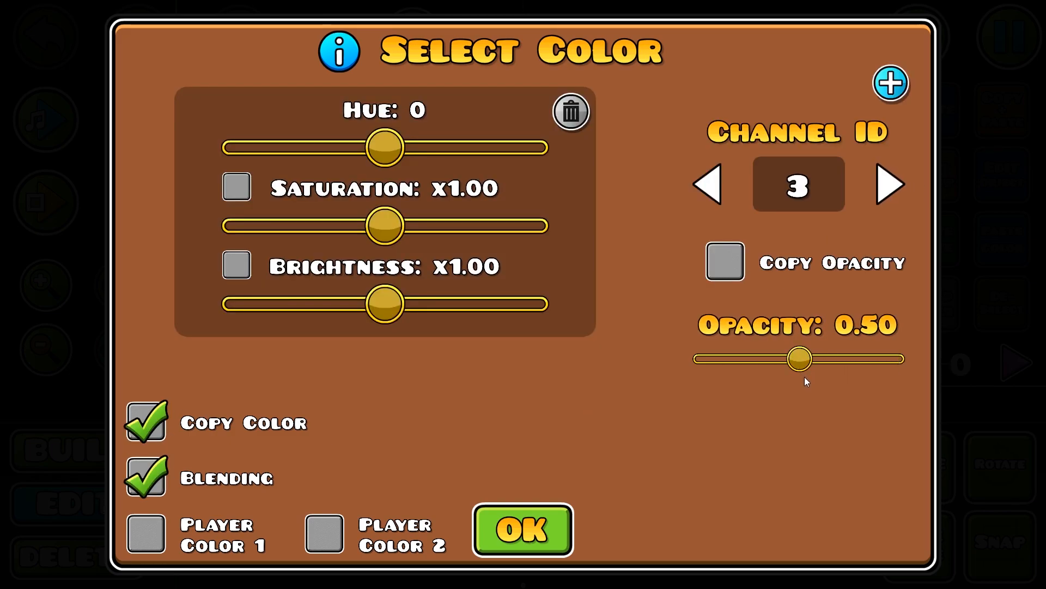
{"action": "left_click", "coordinate": [496, 548]}
Enable blending for the white custom color Col 7
{"action": "left_click", "coordinate": [274, 262]}
{"action": "left_click", "coordinate": [146, 476]}
{"action": "left_click", "coordinate": [523, 529]}
Set custom color Col 8 to black with an opacity of 0.50 and close the custom color list
{"action": "left_click", "coordinate": [381, 244]}
{"action": "left_click_drag", "start_coordinate": [522, 241], "coordinate": [521, 361]}
{"action": "left_click_drag", "start_coordinate": [898, 360], "coordinate": [792, 368]}
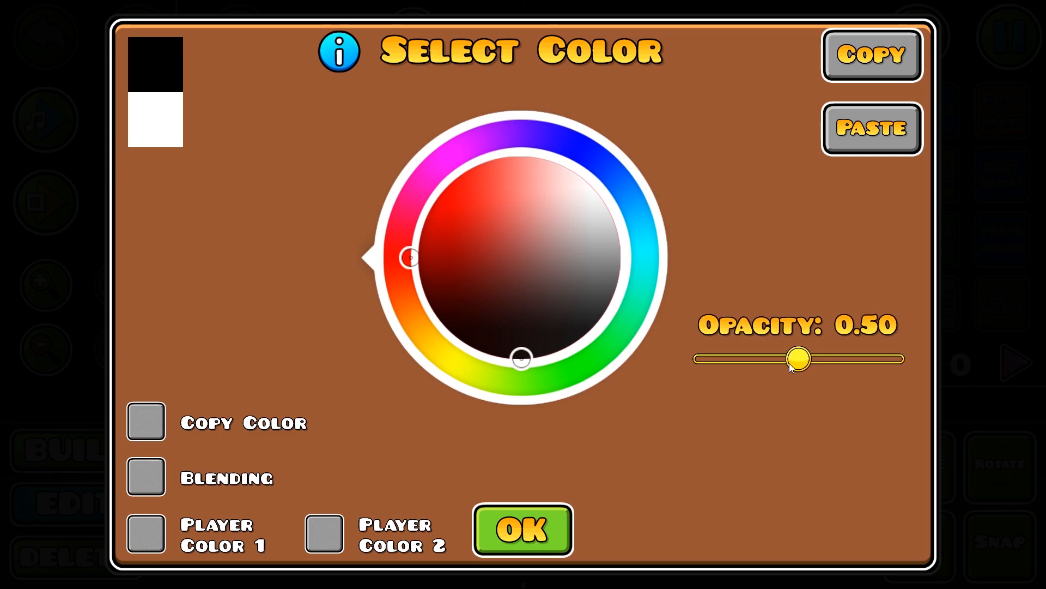
{"action": "left_click", "coordinate": [538, 519]}
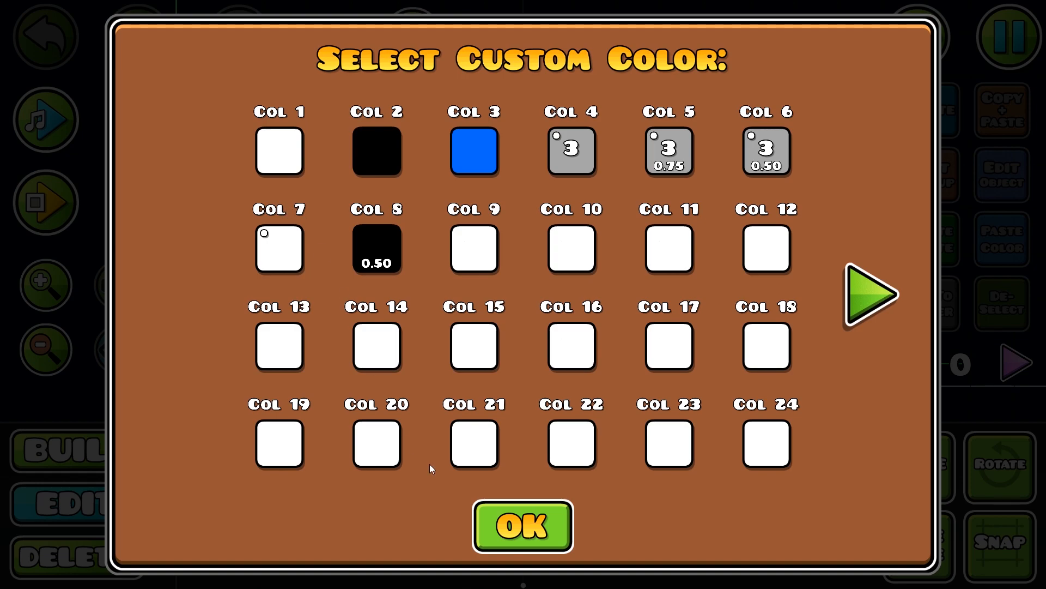
{"action": "left_click", "coordinate": [527, 527]}
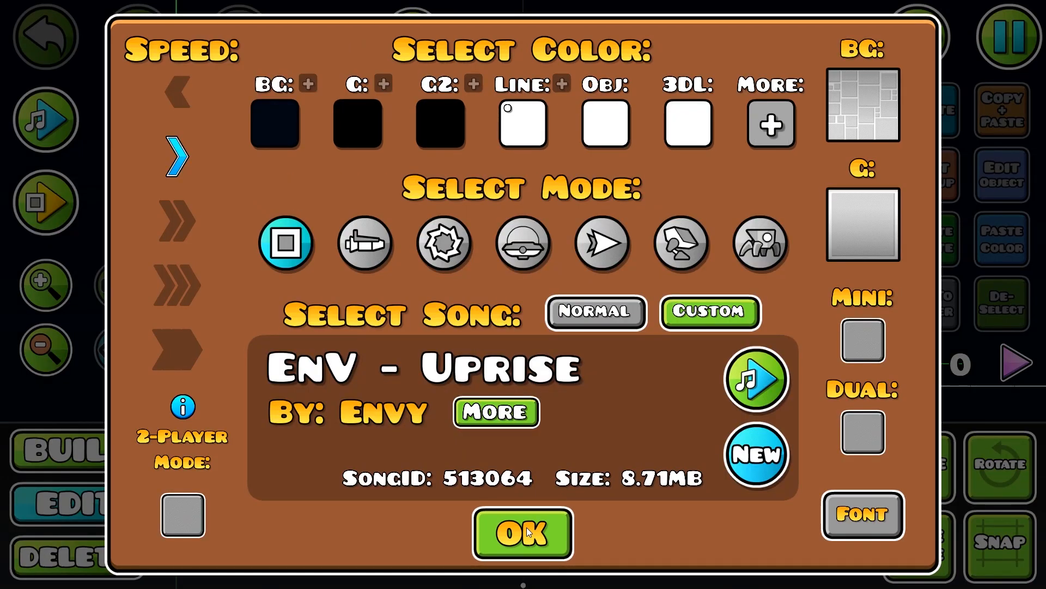
Set the level background to the rocky landscape with a planet
{"action": "left_click", "coordinate": [865, 136]}
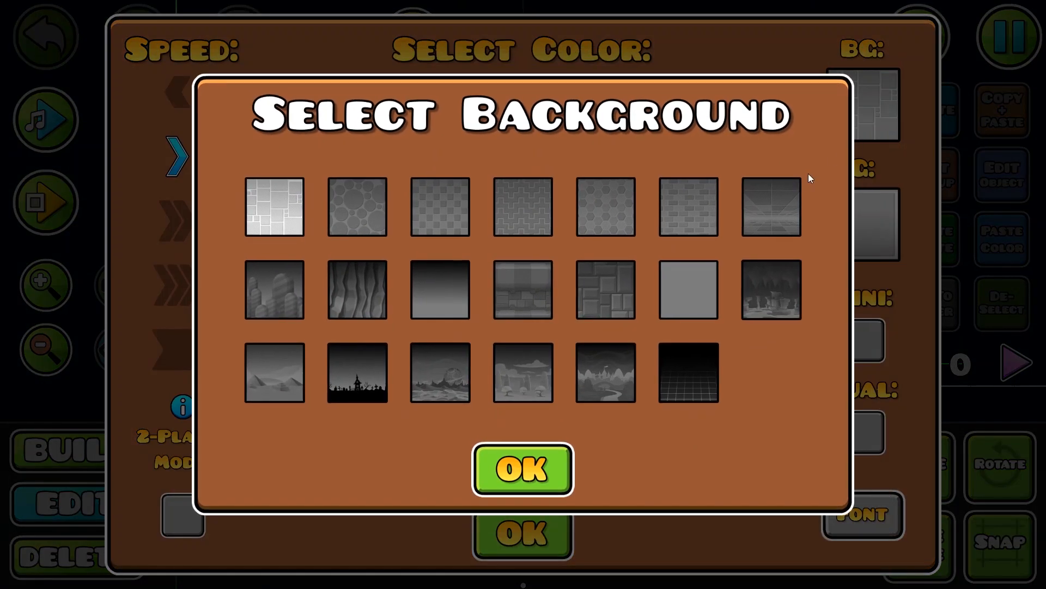
{"action": "left_click", "coordinate": [463, 388]}
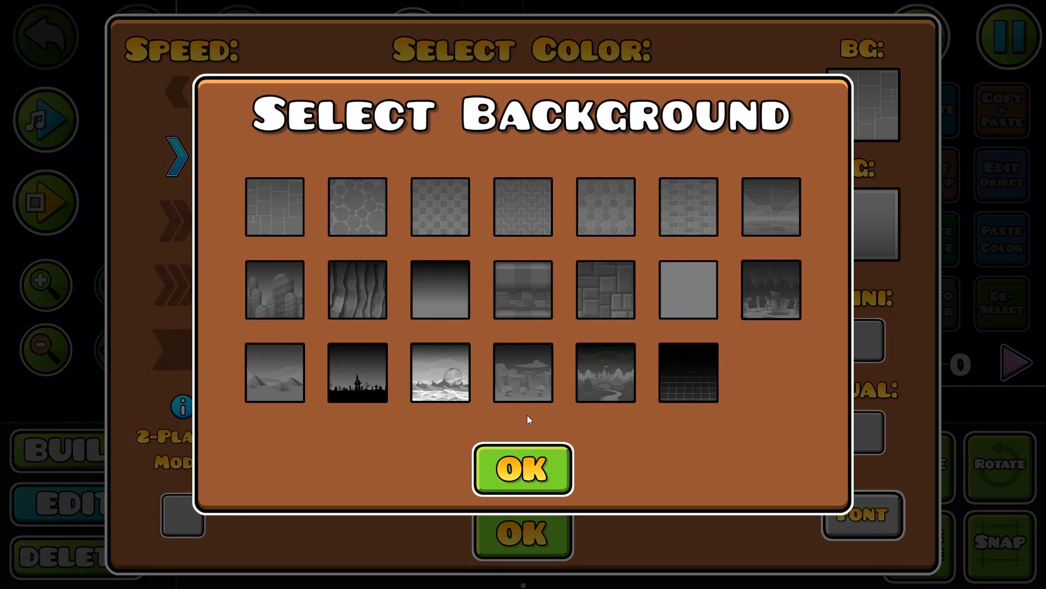
{"action": "left_click", "coordinate": [526, 470]}
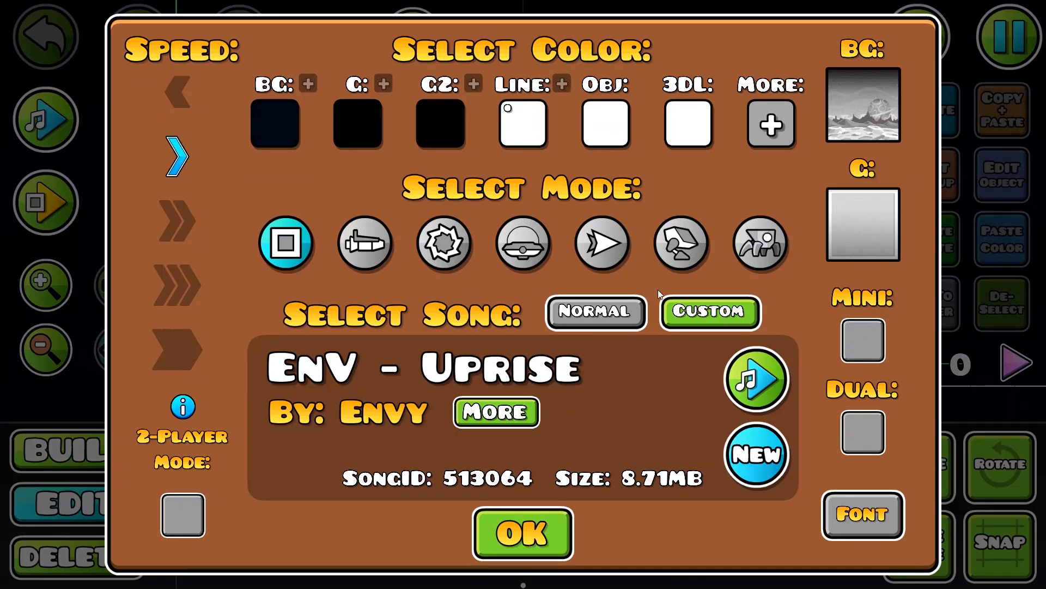
Try the grid and graveyard silhouette backgrounds against each other, then reselect the rocky landscape with a planet
{"action": "left_click", "coordinate": [845, 139]}
{"action": "left_click", "coordinate": [704, 384]}
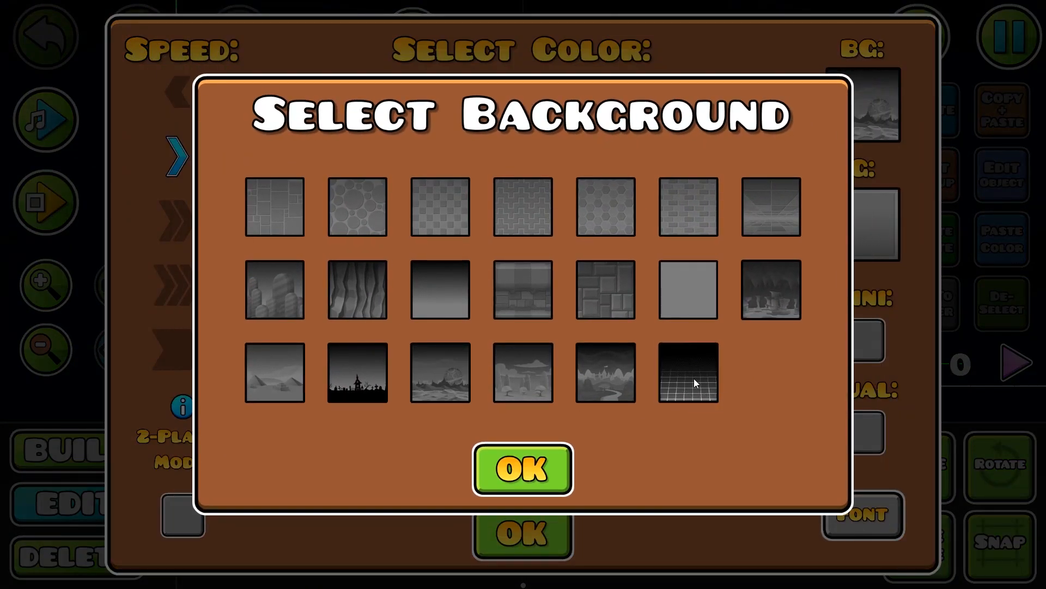
{"action": "left_click", "coordinate": [381, 396]}
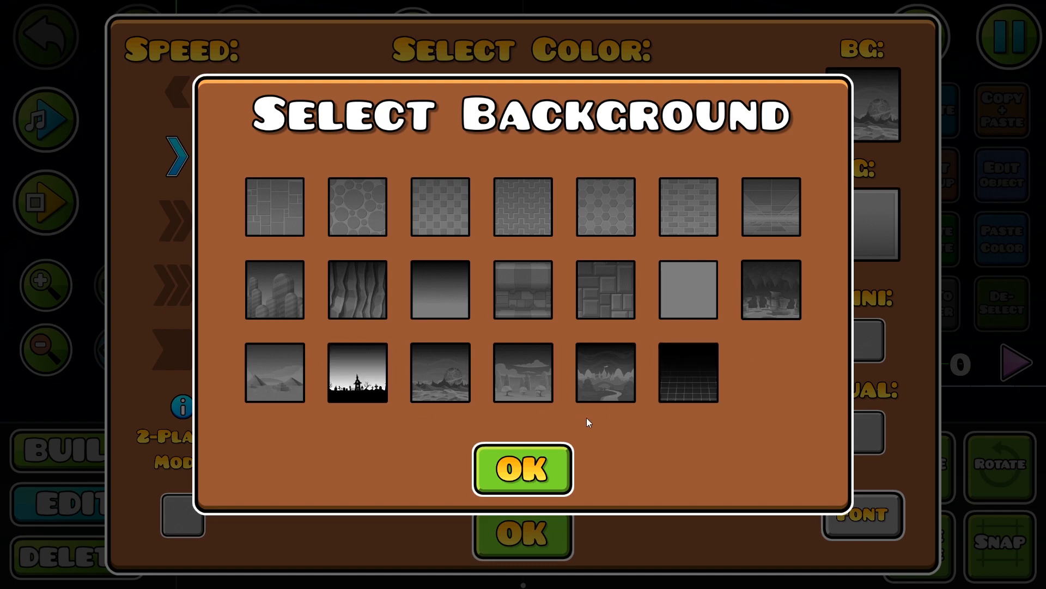
{"action": "left_click", "coordinate": [352, 368]}
{"action": "left_click", "coordinate": [690, 399]}
{"action": "left_click", "coordinate": [357, 395]}
{"action": "left_click", "coordinate": [694, 397]}
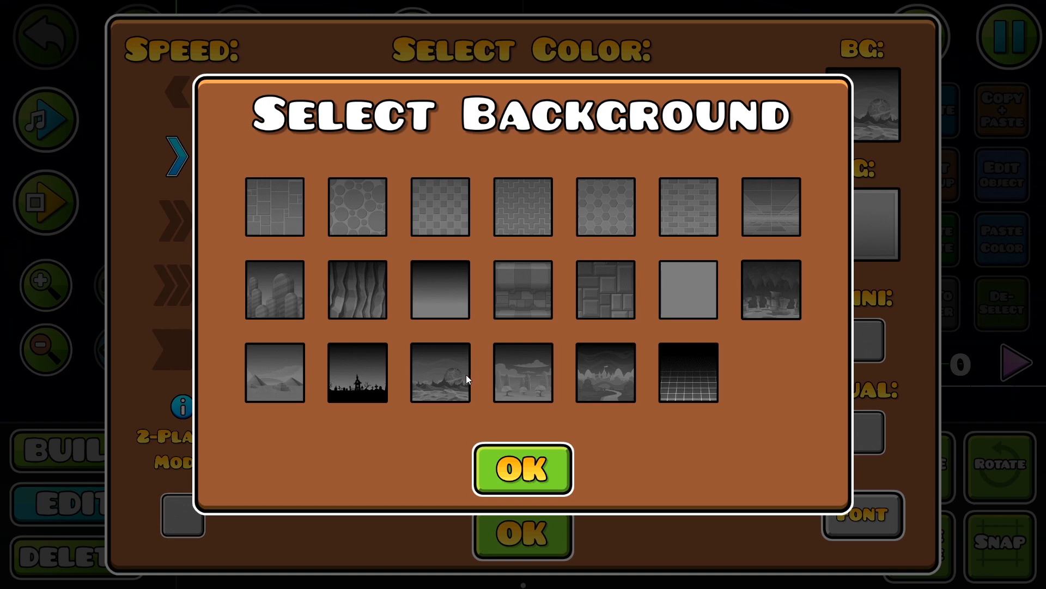
{"action": "left_click", "coordinate": [440, 378]}
Try the vertical gradient and plain backgrounds by alternating between them
{"action": "left_click", "coordinate": [439, 288]}
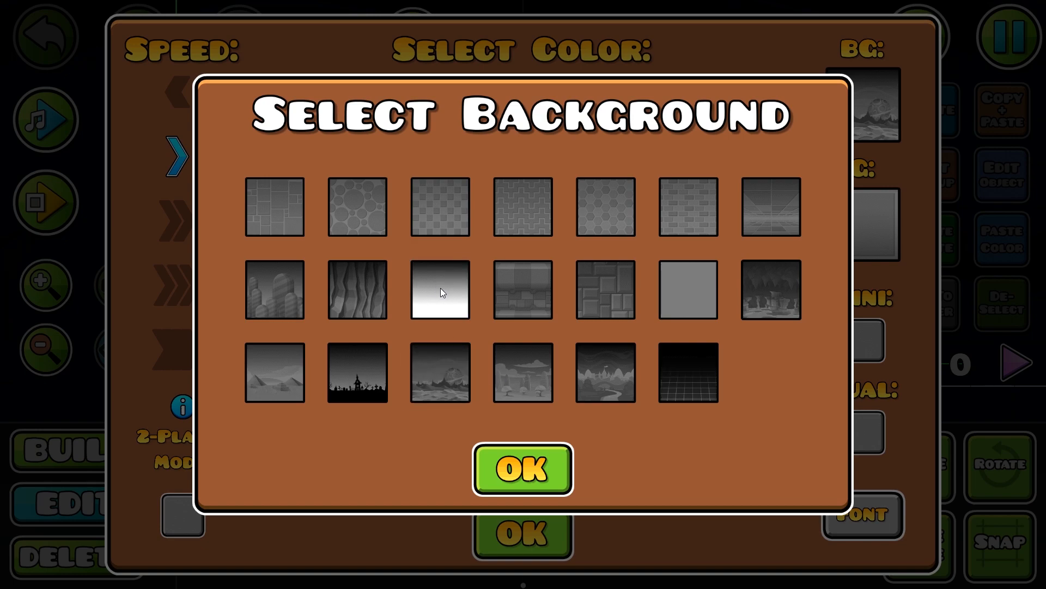
{"action": "left_click", "coordinate": [704, 266]}
{"action": "left_click", "coordinate": [455, 292]}
{"action": "left_click", "coordinate": [697, 284]}
{"action": "left_click", "coordinate": [460, 295]}
{"action": "left_click", "coordinate": [709, 269]}
{"action": "left_click", "coordinate": [450, 277]}
{"action": "left_click", "coordinate": [706, 297]}
{"action": "left_click", "coordinate": [423, 289]}
{"action": "left_click", "coordinate": [685, 313]}
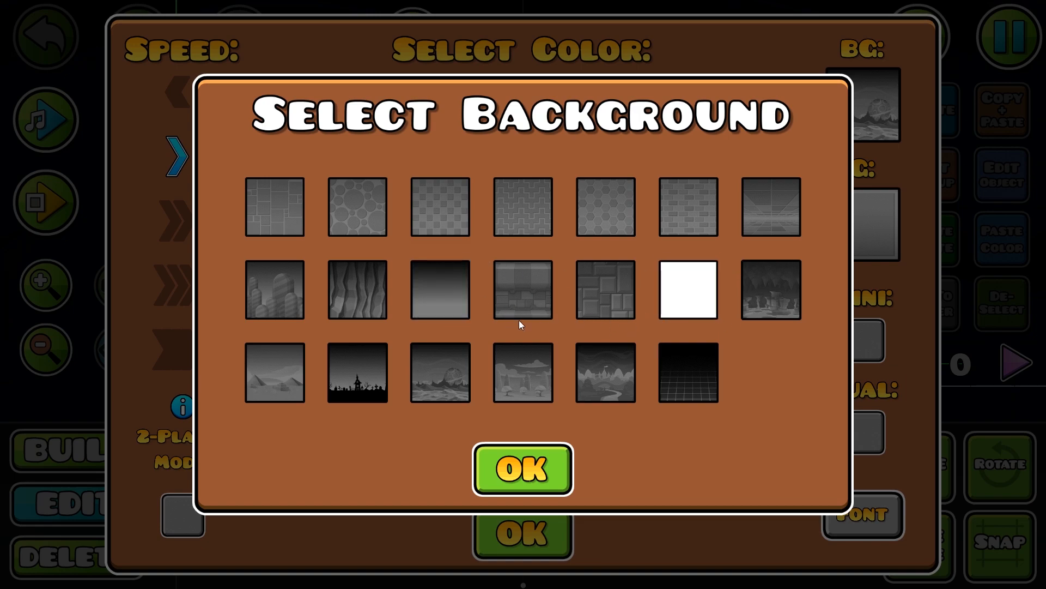
Choose the rocky landscape with a planet as the level background and close the level settings
{"action": "left_click", "coordinate": [461, 366]}
{"action": "left_click", "coordinate": [559, 480]}
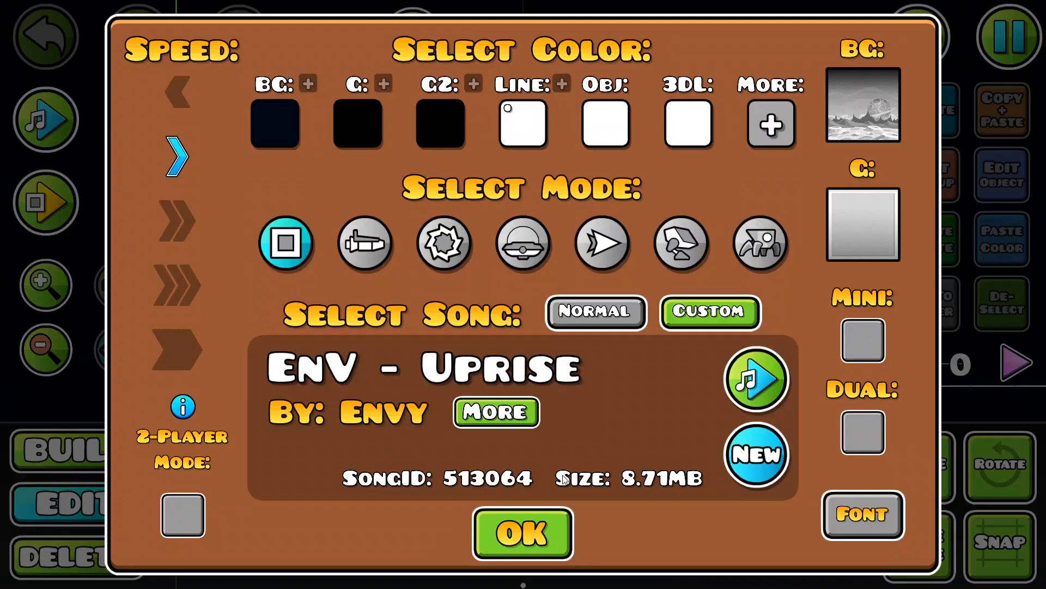
{"action": "left_click_drag", "start_coordinate": [341, 250], "coordinate": [331, 253]}
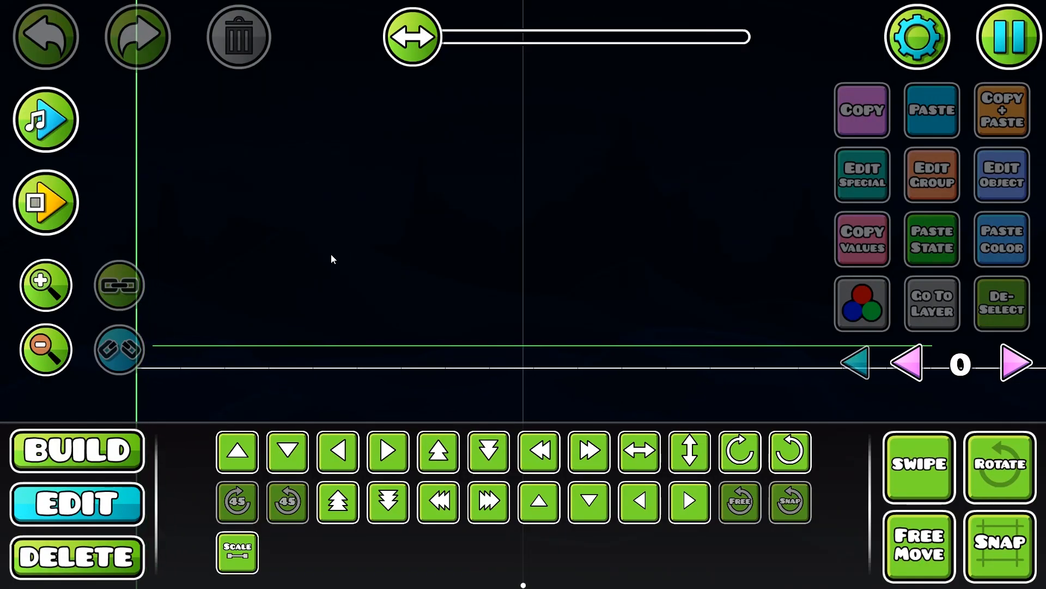
Examine the editor's pause menu tools around Build Helper and resume editing
{"action": "left_click", "coordinate": [1021, 33]}
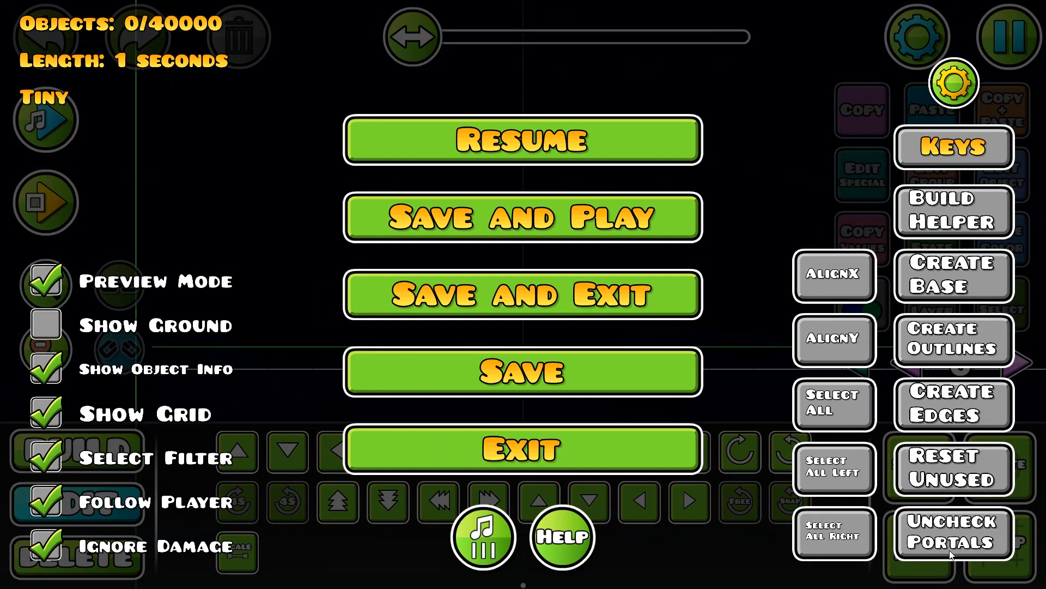
{"action": "left_click", "coordinate": [923, 200]}
{"action": "left_click", "coordinate": [923, 201]}
{"action": "left_click", "coordinate": [584, 140]}
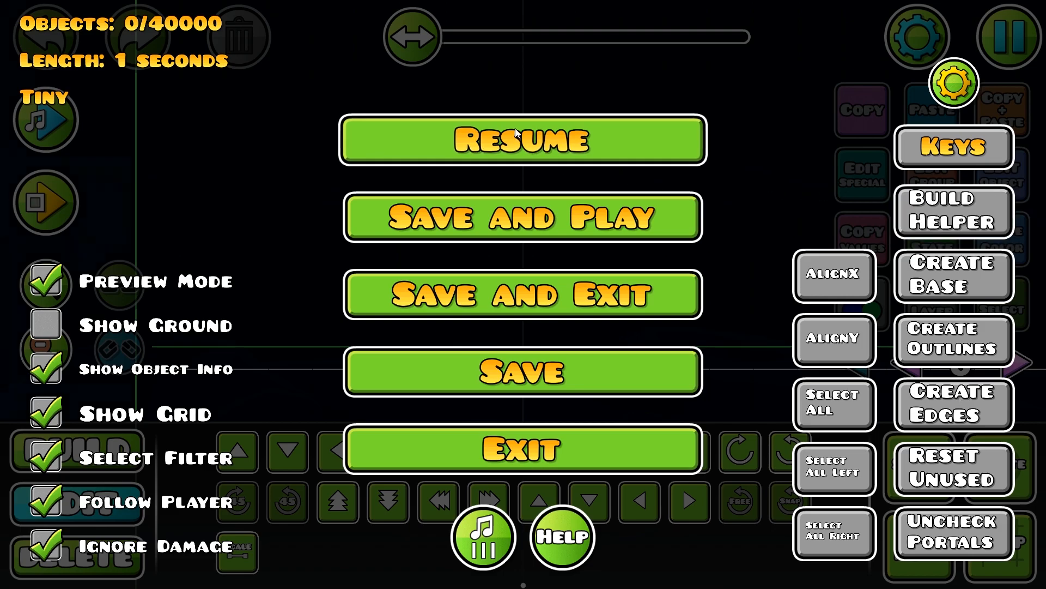
Place an outlined square block slightly above the ground line
{"action": "left_click", "coordinate": [73, 463]}
{"action": "left_click", "coordinate": [280, 411]}
{"action": "scroll", "coordinate": [256, 431], "scroll_direction": "up", "scroll_amount": 1}
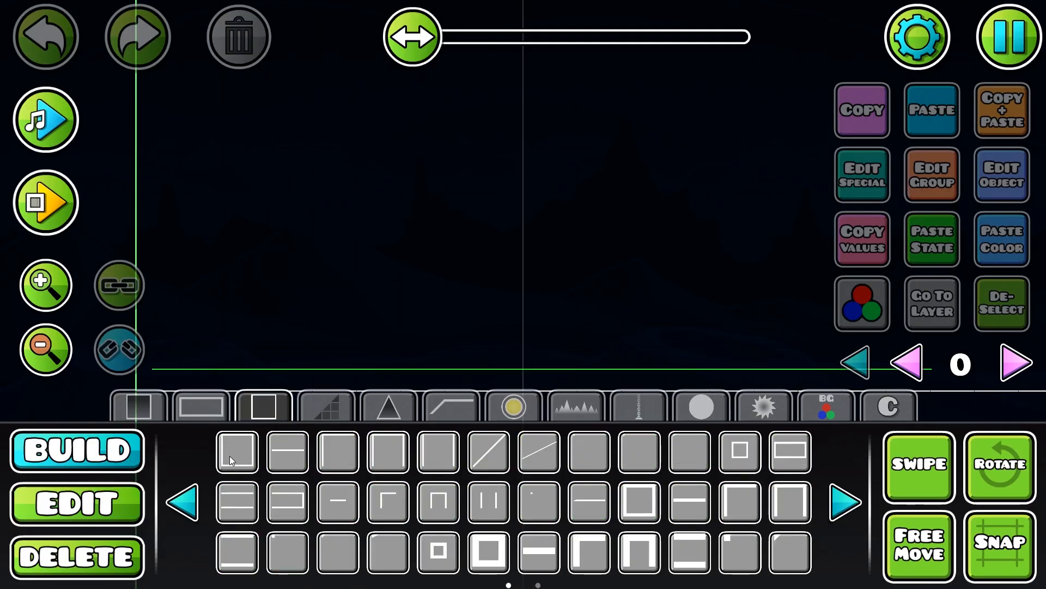
{"action": "left_click", "coordinate": [237, 453]}
{"action": "left_click", "coordinate": [437, 342]}
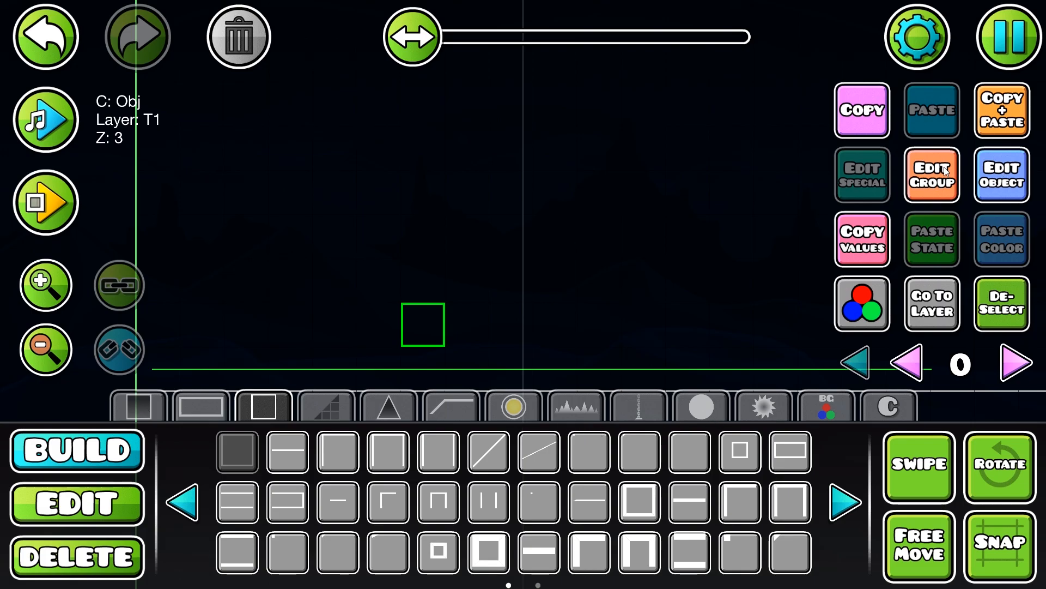
Add group ID 2 to the outlined block and deselect it
{"action": "left_click", "coordinate": [933, 175]}
{"action": "left_click", "coordinate": [555, 236]}
{"action": "key", "text": "BackSpace"}
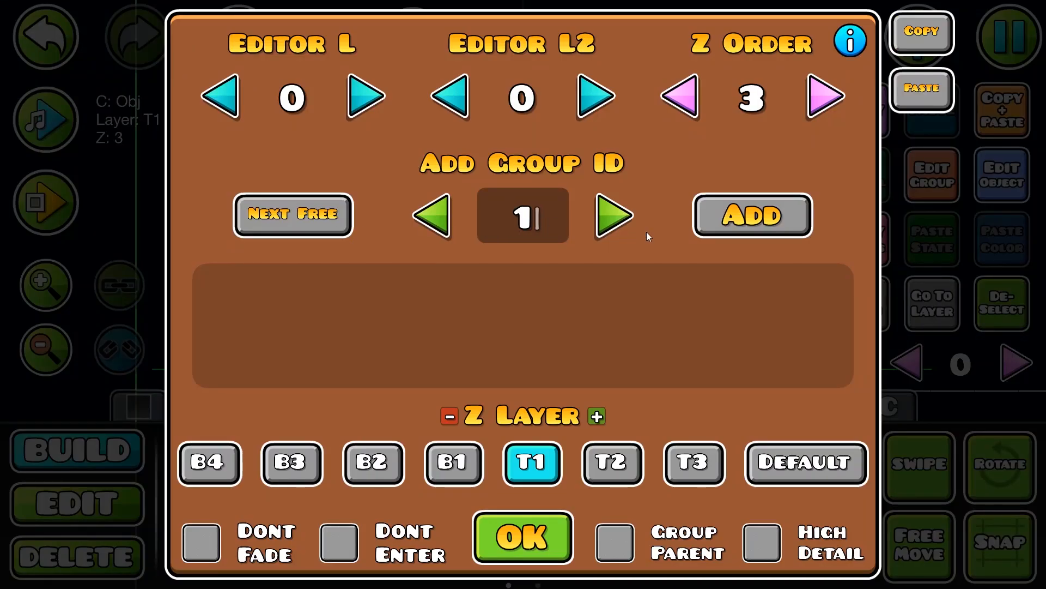
{"action": "key", "text": "BackSpace"}
{"action": "type", "text": "2"}
{"action": "left_click", "coordinate": [728, 212]}
{"action": "left_click", "coordinate": [540, 543]}
{"action": "left_click", "coordinate": [1002, 304]}
Place a Move trigger ahead of the block with target group ID 2 and a move distance of 20
{"action": "left_click", "coordinate": [827, 406]}
{"action": "left_click", "coordinate": [337, 452]}
{"action": "left_click", "coordinate": [297, 245]}
{"action": "left_click", "coordinate": [1001, 174]}
{"action": "left_click", "coordinate": [835, 441]}
{"action": "type", "text": "2"}
{"action": "left_click", "coordinate": [782, 136]}
{"action": "type", "text": "20"}
{"action": "left_click", "coordinate": [521, 515]}
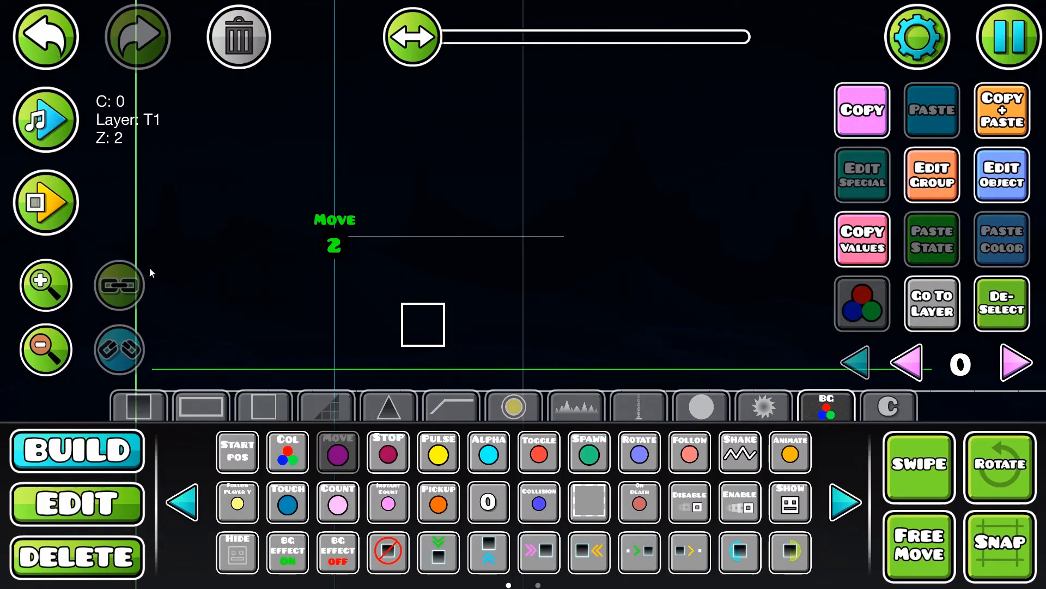
Playtest the Move trigger's effect on the block and stop the test
{"action": "left_click", "coordinate": [46, 202]}
{"action": "left_click", "coordinate": [139, 204]}
{"action": "left_click_drag", "start_coordinate": [139, 209], "coordinate": [265, 215]}
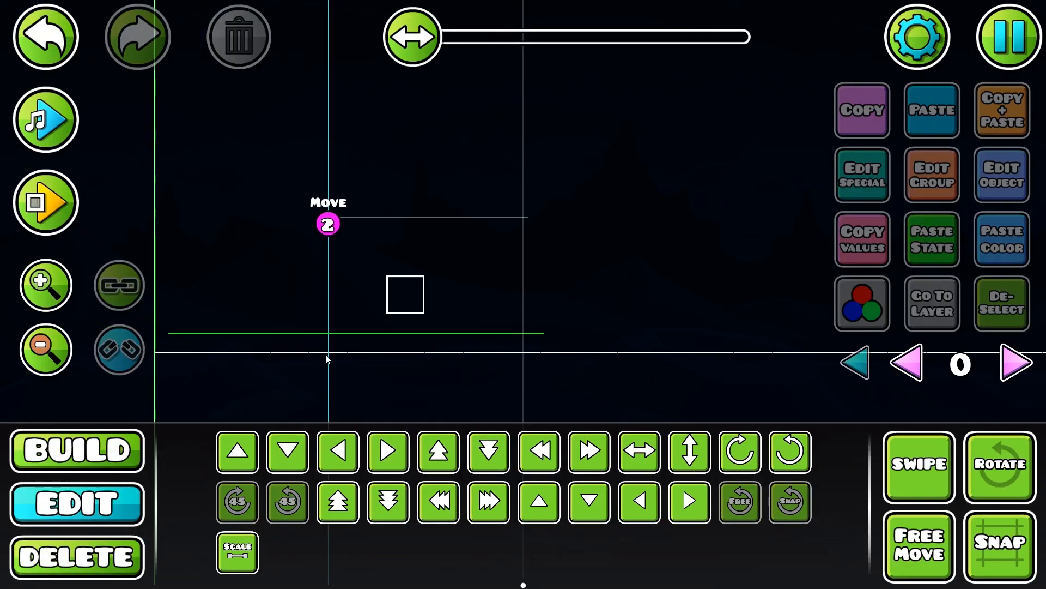
{"action": "left_click_drag", "start_coordinate": [402, 386], "coordinate": [395, 351]}
Duplicate the Move trigger and its block and shift the copies five grid spaces to the right
{"action": "left_click_drag", "start_coordinate": [281, 152], "coordinate": [433, 299]}
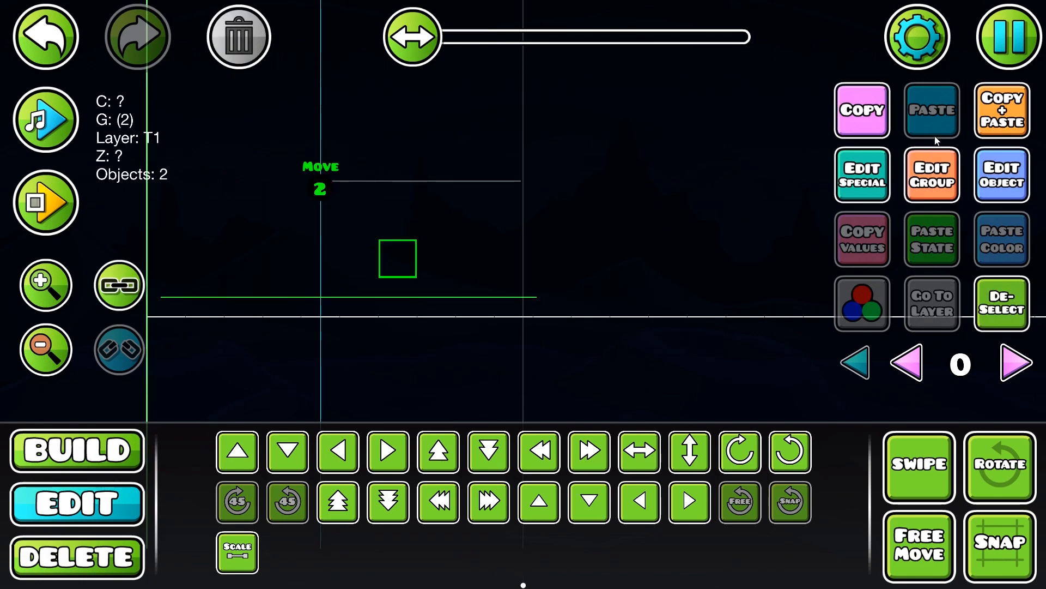
{"action": "left_click", "coordinate": [1005, 107]}
{"action": "key", "text": "d"}
{"action": "key", "text": "d"}
{"action": "key", "text": "d"}
{"action": "key", "text": "d"}
{"action": "key", "text": "d"}
Deselect the copies and playtest both Move triggers with their blocks, then stop the test
{"action": "left_click_drag", "start_coordinate": [752, 206], "coordinate": [659, 218]}
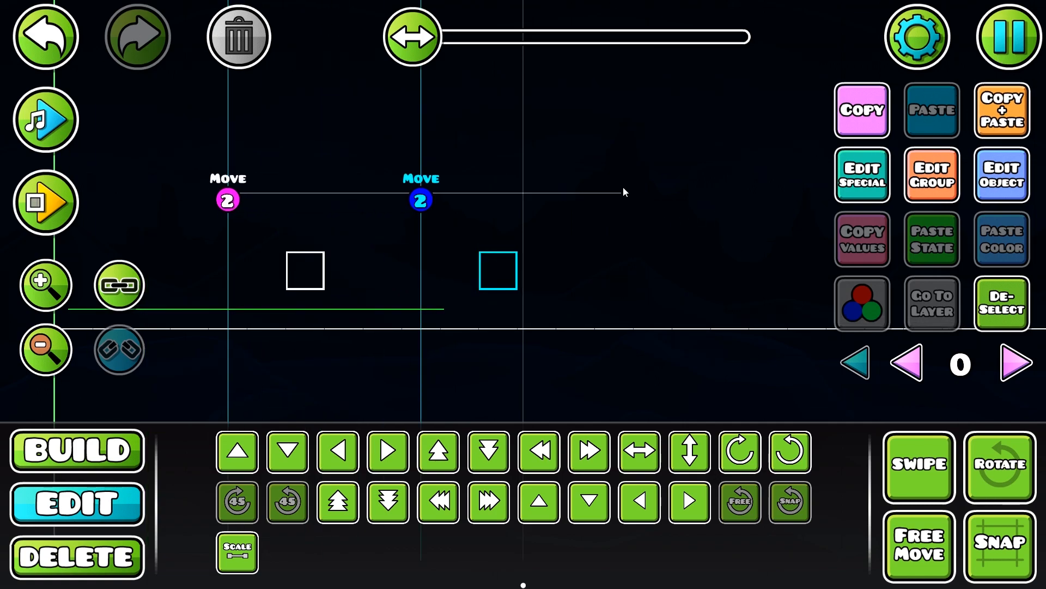
{"action": "left_click_drag", "start_coordinate": [717, 160], "coordinate": [768, 177]}
{"action": "left_click", "coordinate": [999, 303]}
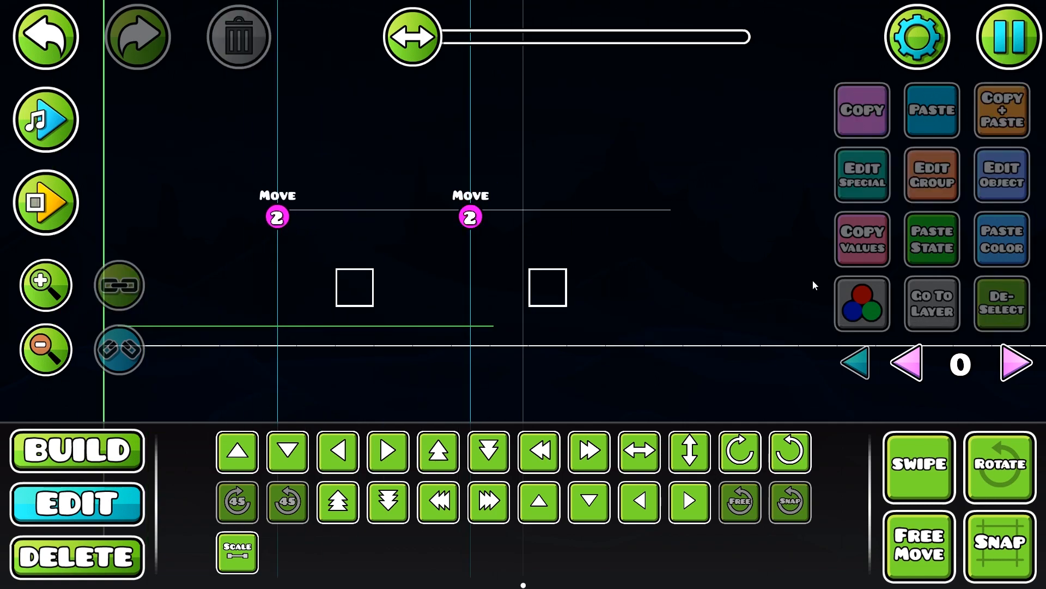
{"action": "left_click", "coordinate": [47, 221]}
{"action": "left_click", "coordinate": [138, 201]}
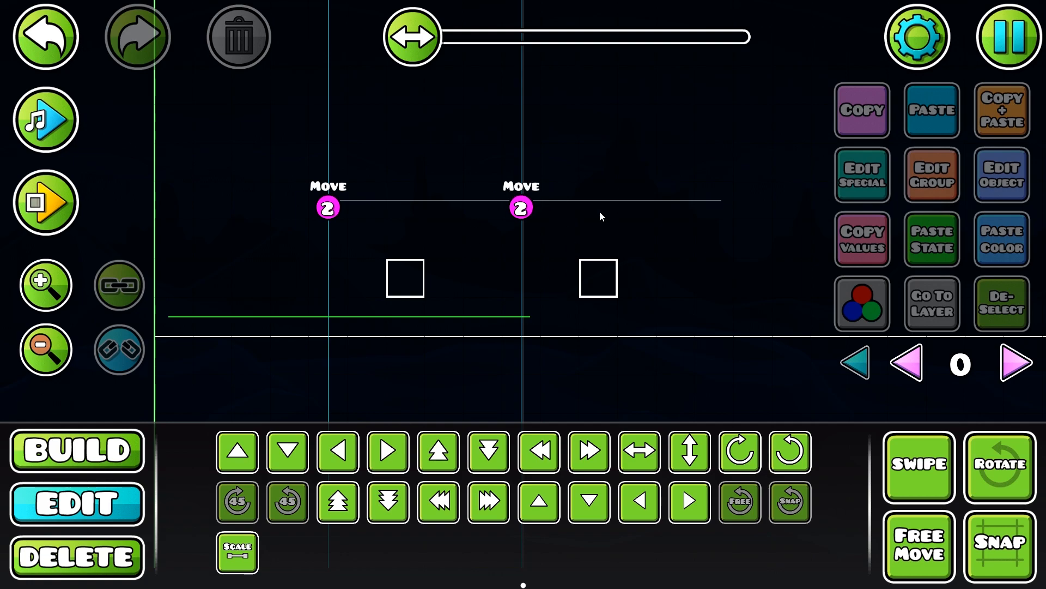
Run Build Helper on the duplicated Move trigger and block to give them their own group ID
{"action": "left_click_drag", "start_coordinate": [502, 168], "coordinate": [632, 321]}
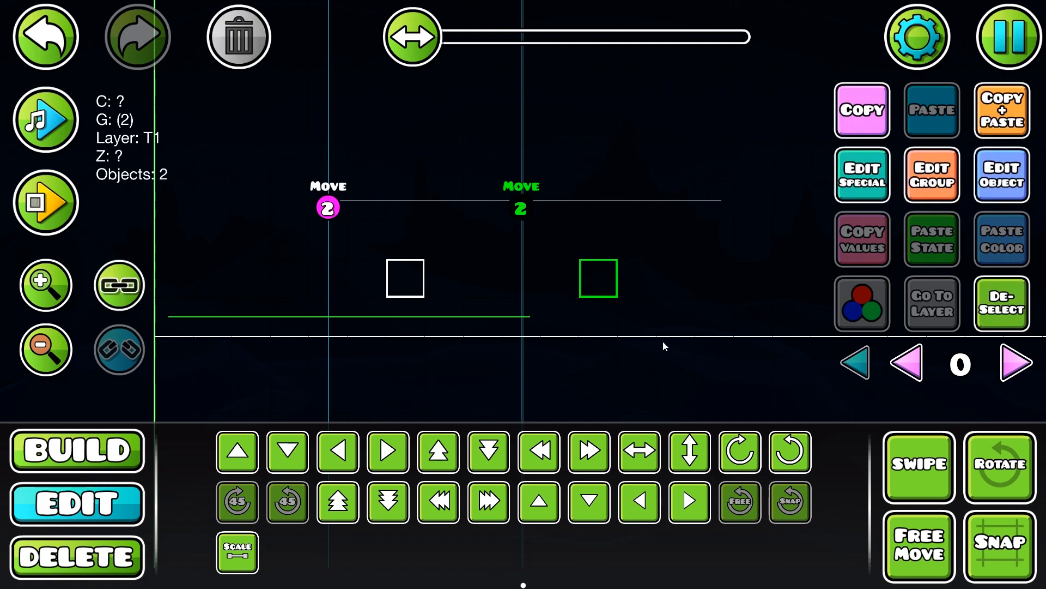
{"action": "left_click", "coordinate": [1000, 63]}
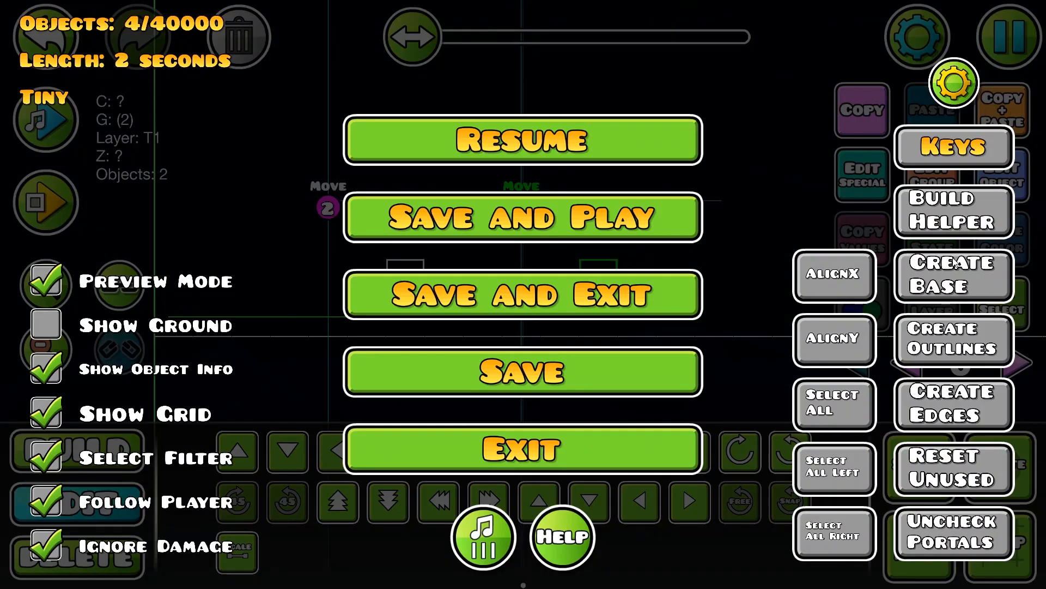
{"action": "left_click", "coordinate": [650, 149]}
{"action": "left_click", "coordinate": [454, 195]}
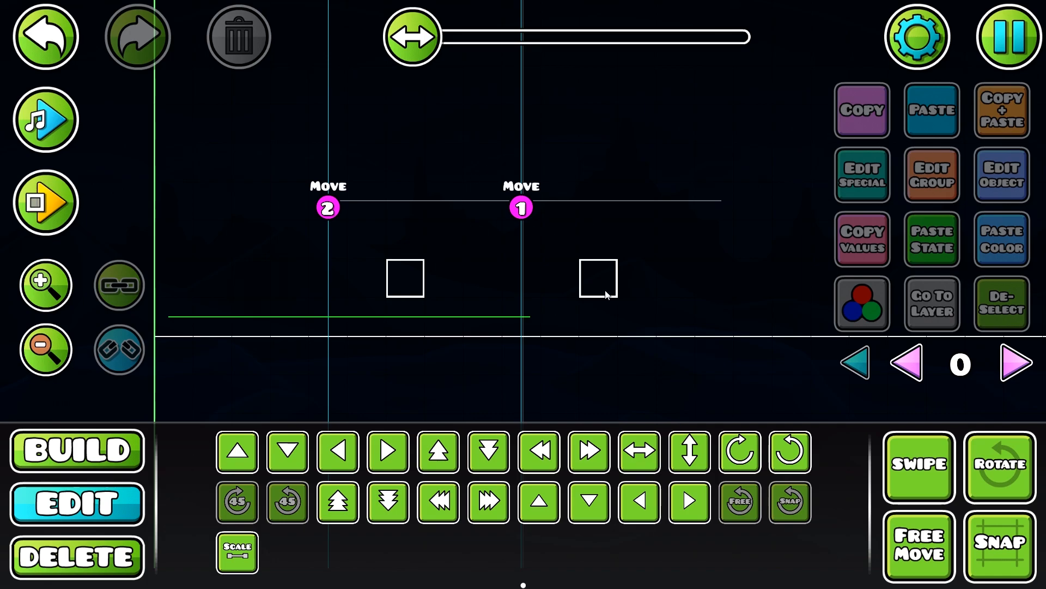
Check the group ID assigned to the duplicated block and close its group settings
{"action": "left_click", "coordinate": [580, 279]}
{"action": "left_click", "coordinate": [932, 175]}
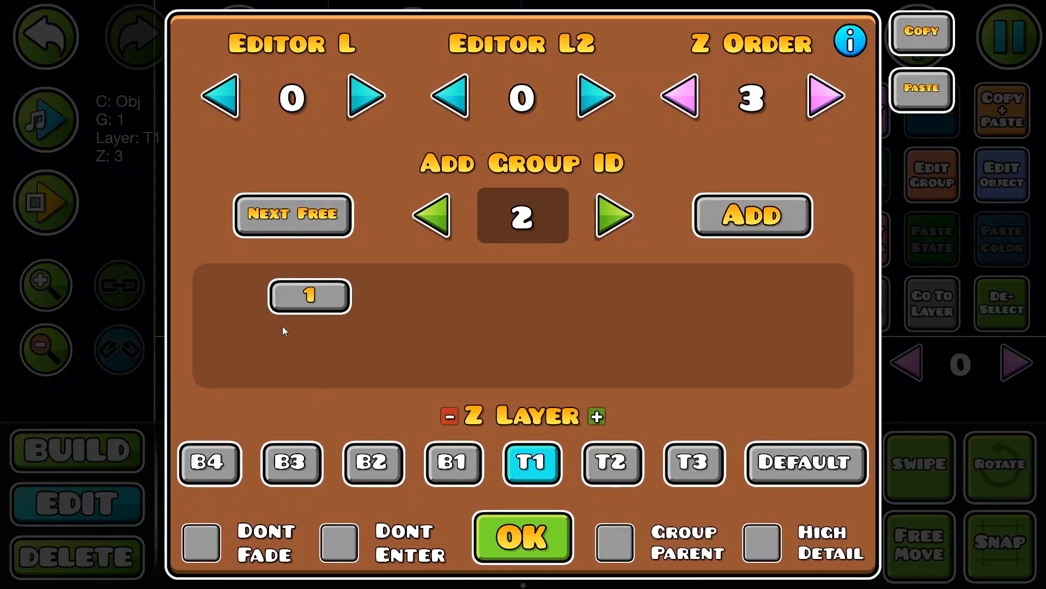
{"action": "left_click", "coordinate": [550, 527]}
{"action": "left_click", "coordinate": [511, 349]}
Playtest the two separately grouped Move triggers and stop the test
{"action": "left_click", "coordinate": [47, 229]}
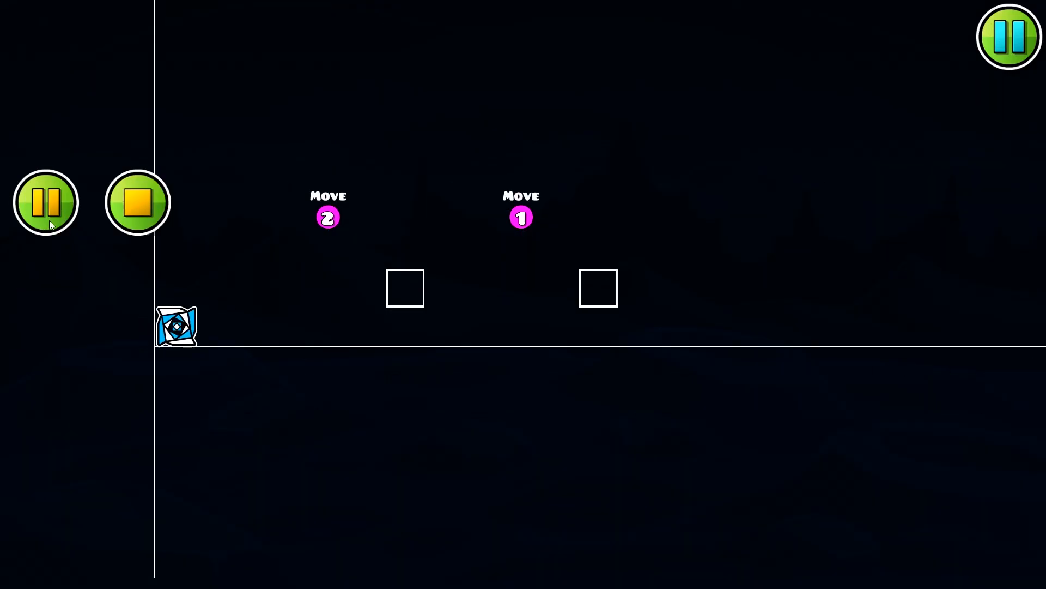
{"action": "left_click", "coordinate": [138, 202]}
{"action": "left_click_drag", "start_coordinate": [634, 271], "coordinate": [724, 231]}
Delete both Move triggers and both outlined blocks from the level
{"action": "left_click_drag", "start_coordinate": [695, 101], "coordinate": [305, 305]}
{"action": "left_click", "coordinate": [227, 42]}
{"action": "left_click_drag", "start_coordinate": [463, 340], "coordinate": [544, 358]}
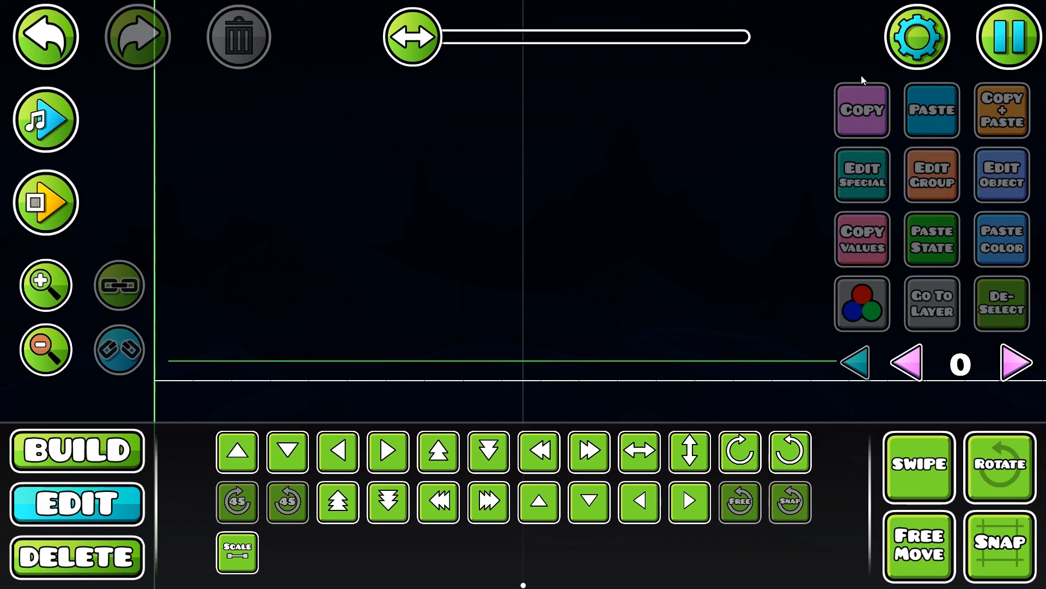
Review the editor options from the pause menu without changing them and resume editing
{"action": "key", "text": "Escape"}
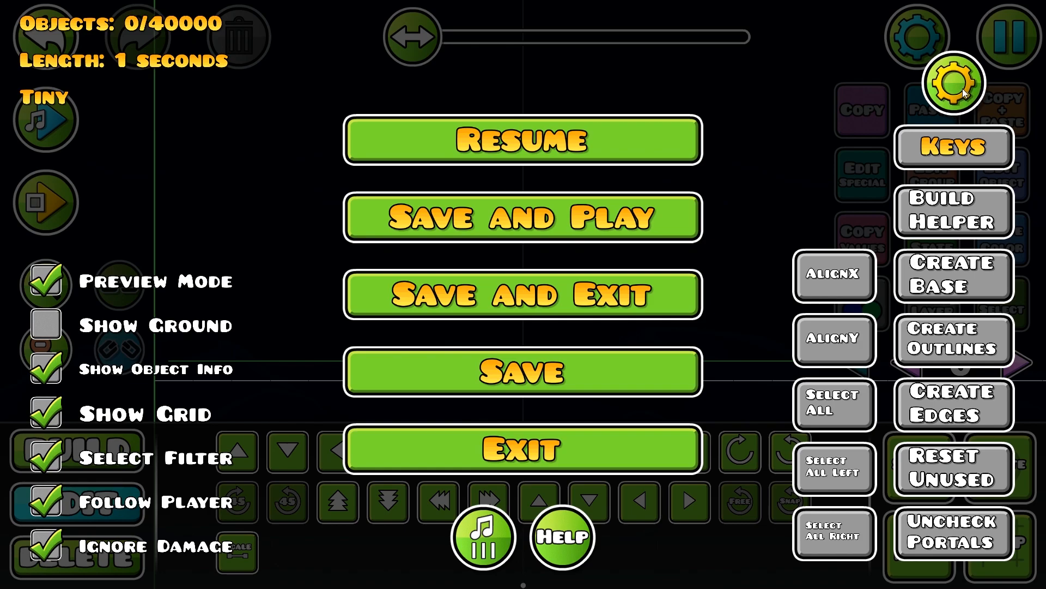
{"action": "left_click", "coordinate": [962, 89]}
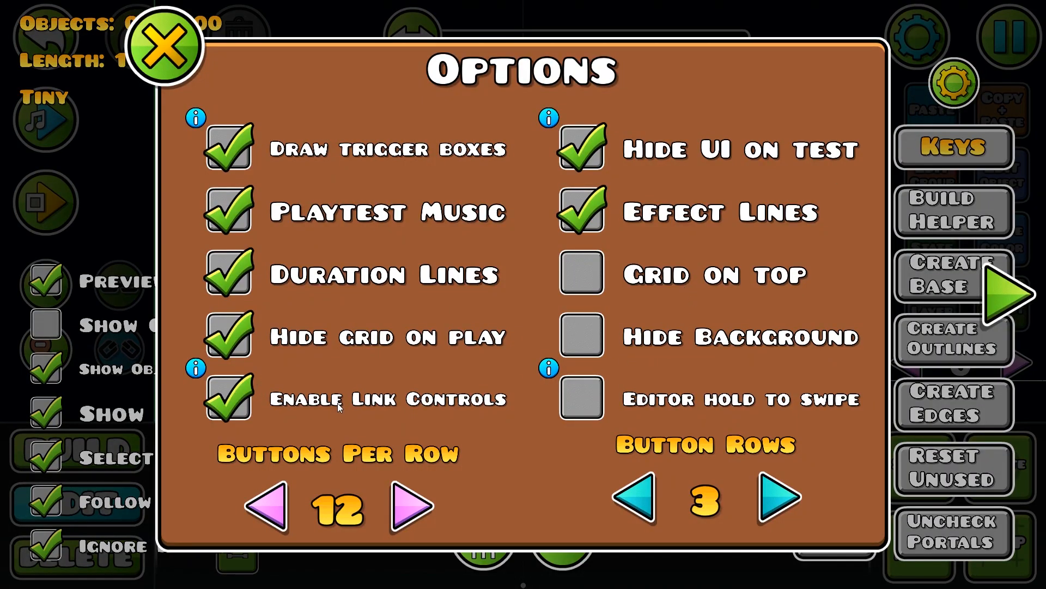
{"action": "key", "text": "Escape"}
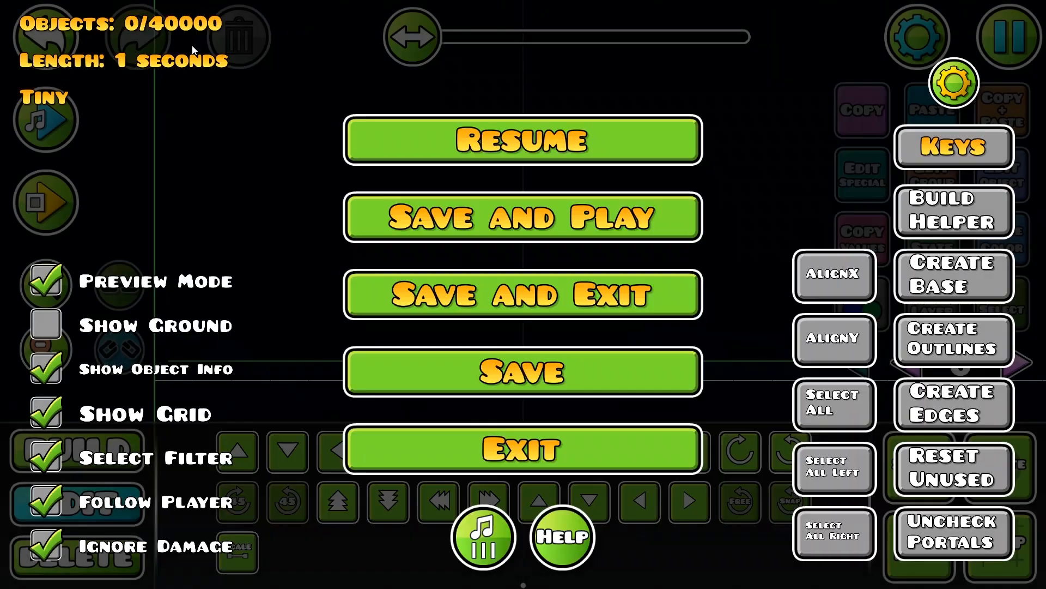
{"action": "left_click", "coordinate": [433, 140]}
Place an Alpha trigger before the level start, targeting group ID 1 with a fade time of 0.0 and opacity 0.00
{"action": "key", "text": "1"}
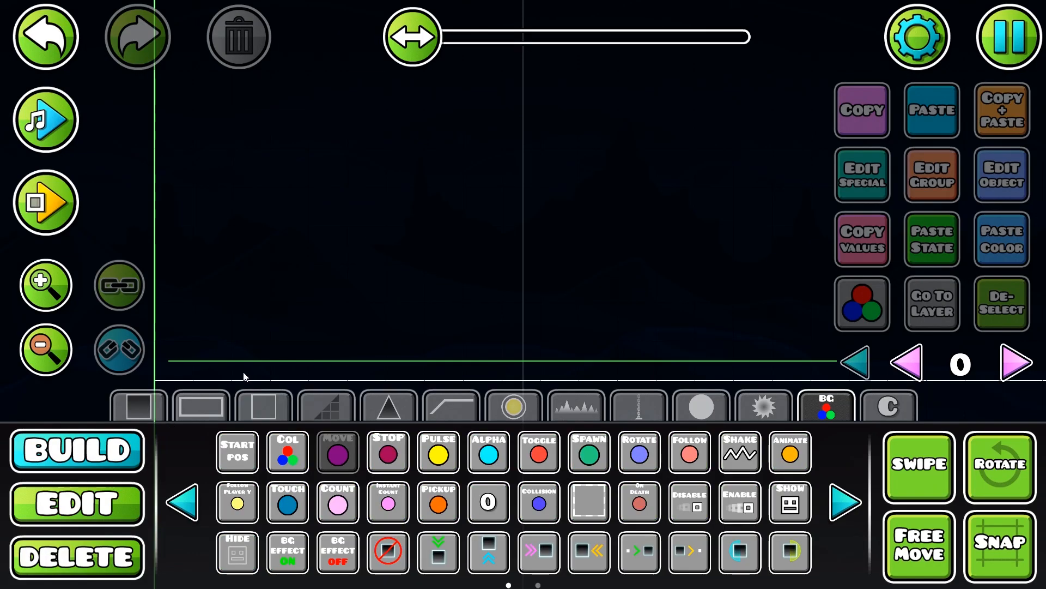
{"action": "left_click", "coordinate": [489, 454]}
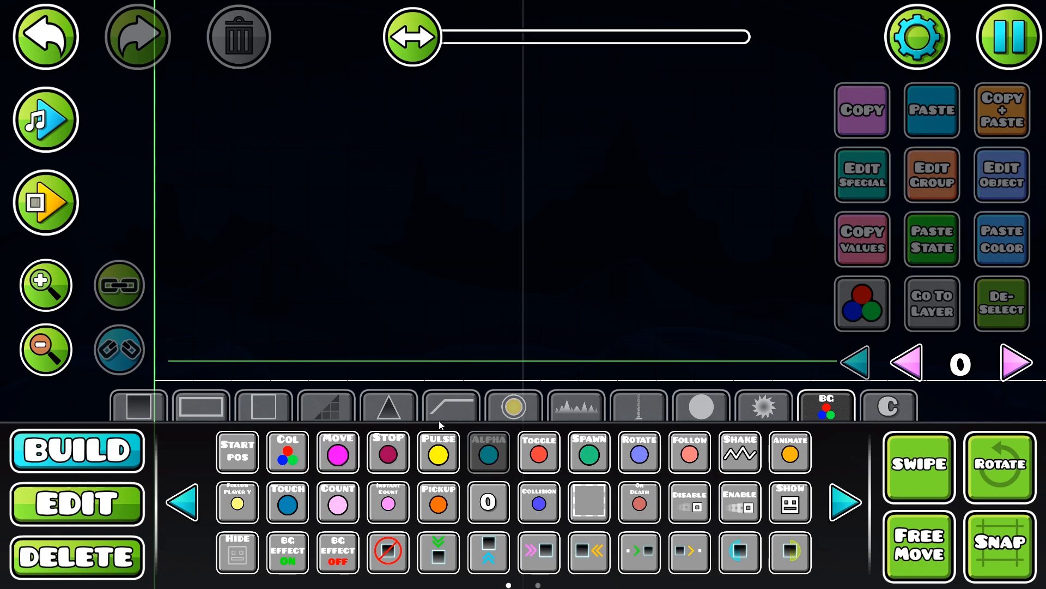
{"action": "left_click", "coordinate": [118, 133]}
{"action": "left_click", "coordinate": [942, 173]}
{"action": "left_click", "coordinate": [522, 536]}
{"action": "left_click", "coordinate": [998, 175]}
{"action": "left_click", "coordinate": [611, 202]}
{"action": "mouse_move", "coordinate": [358, 318]}
{"action": "left_mouse_down"}
{"action": "mouse_move", "coordinate": [225, 318]}
{"action": "mouse_move", "coordinate": [370, 319]}
{"action": "left_mouse_up"}
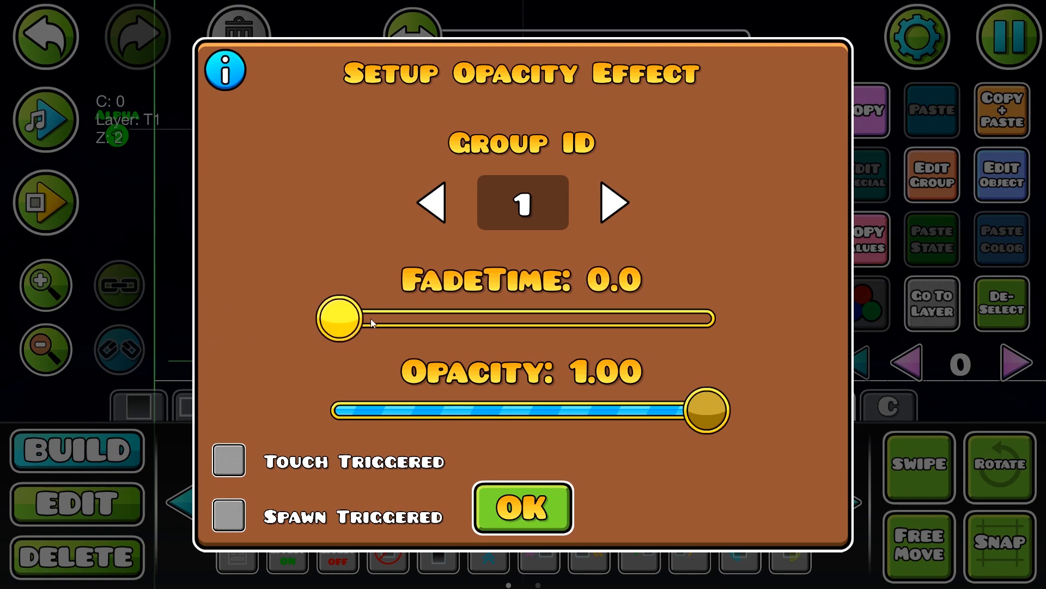
{"action": "left_click_drag", "start_coordinate": [708, 410], "coordinate": [344, 425]}
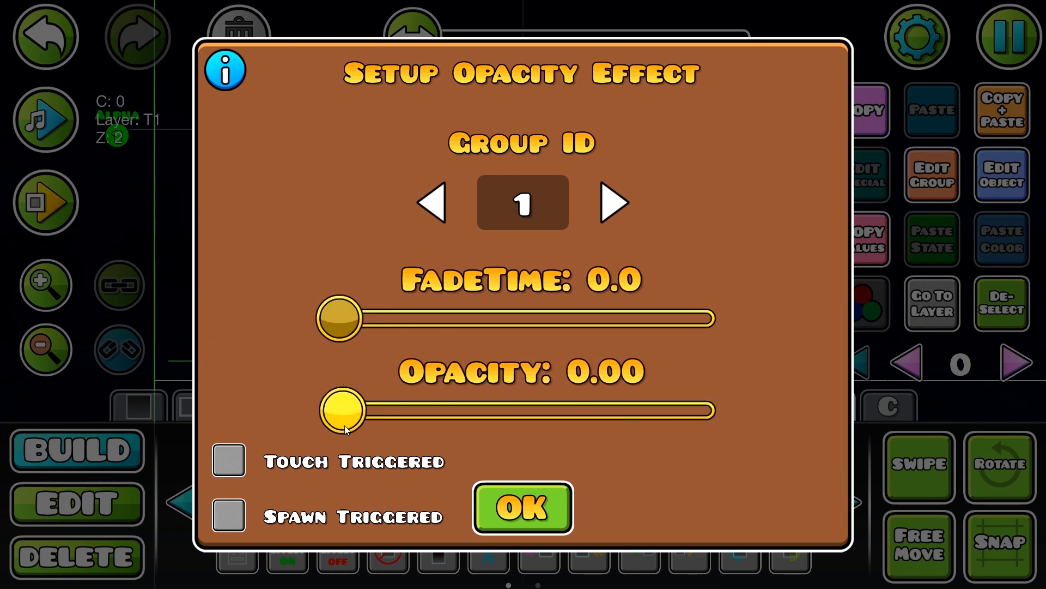
{"action": "left_click", "coordinate": [522, 508]}
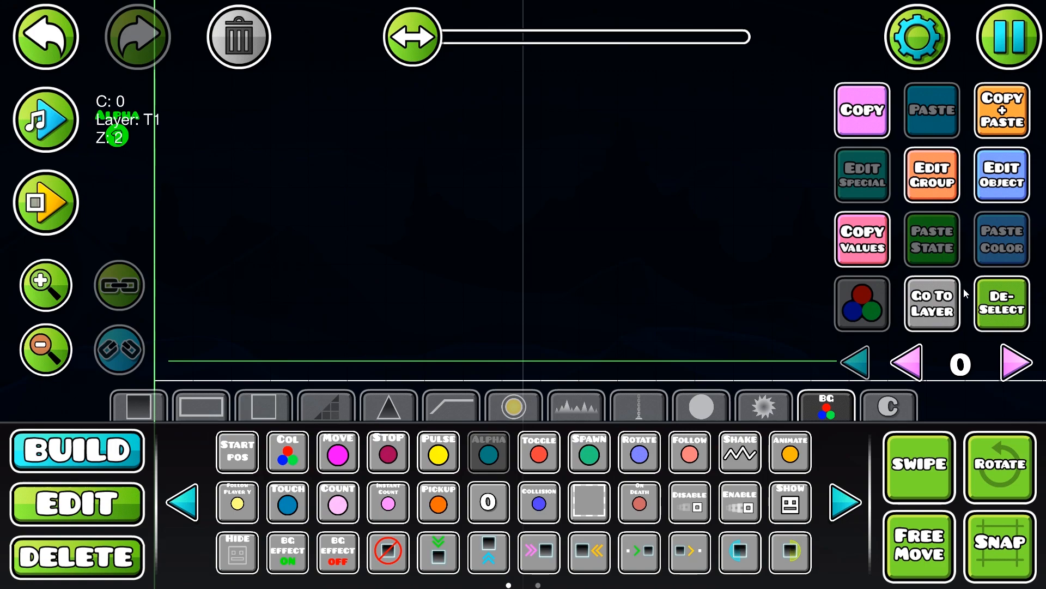
Move the Alpha trigger up three grid spaces and deselect it
{"action": "key", "text": "2"}
{"action": "left_click_drag", "start_coordinate": [195, 192], "coordinate": [111, 225]}
{"action": "key", "text": "w"}
{"action": "key", "text": "w"}
{"action": "key", "text": "w"}
{"action": "left_click", "coordinate": [1021, 298]}
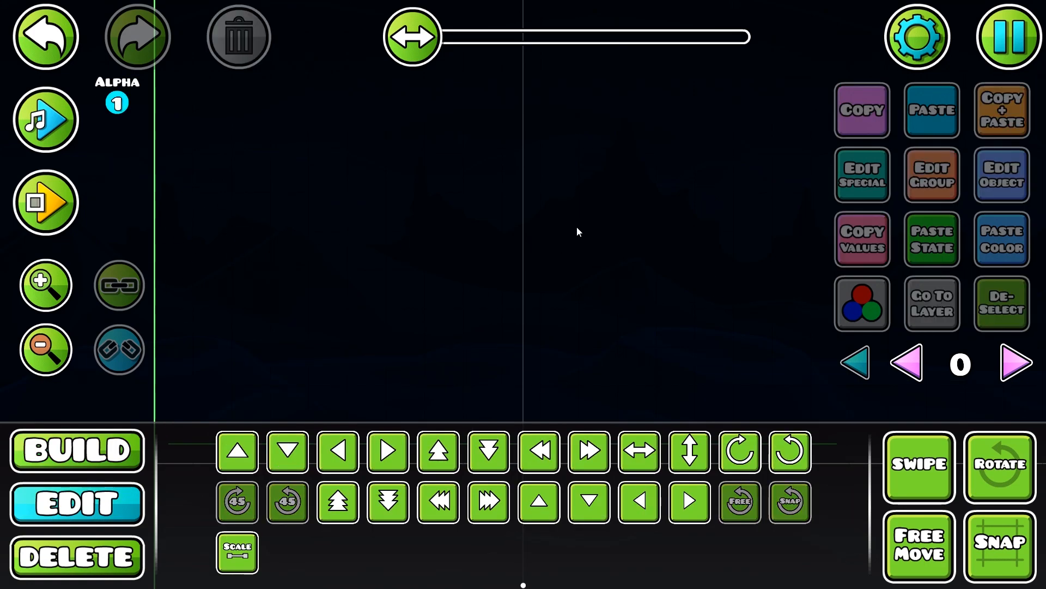
Bring up the outline block category for building and preview the level's music in the editor
{"action": "scroll", "coordinate": [636, 304], "scroll_direction": "down", "scroll_amount": 3}
{"action": "scroll", "coordinate": [589, 201], "scroll_direction": "down", "scroll_amount": 2}
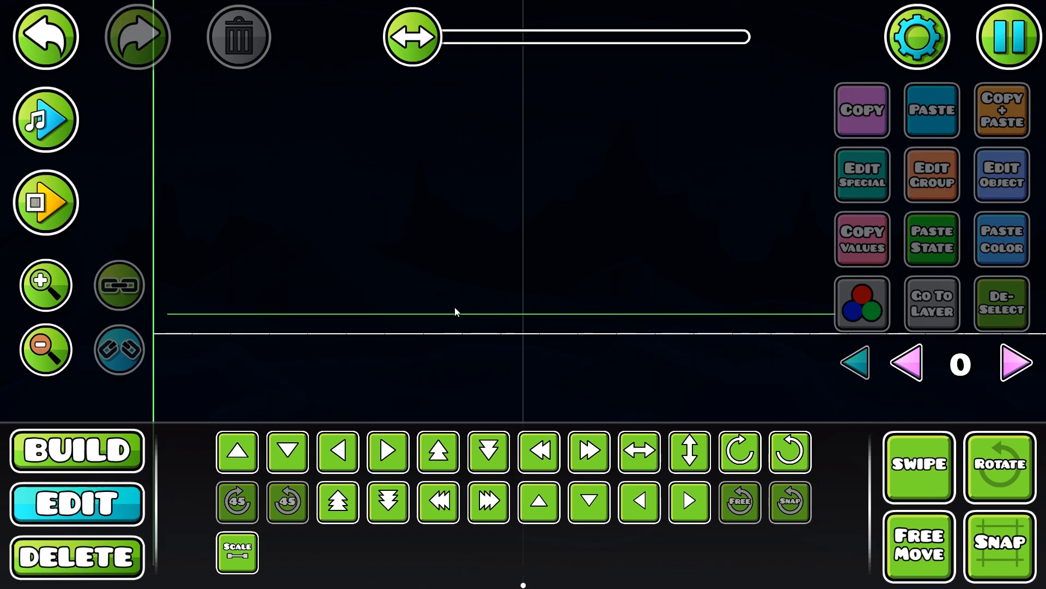
{"action": "left_click", "coordinate": [111, 459]}
{"action": "left_click", "coordinate": [59, 362]}
{"action": "left_click", "coordinate": [59, 362]}
{"action": "left_click", "coordinate": [268, 408]}
{"action": "double_click", "coordinate": [58, 280]}
{"action": "left_click", "coordinate": [46, 203]}
{"action": "left_click", "coordinate": [46, 119]}
{"action": "left_click", "coordinate": [46, 202]}
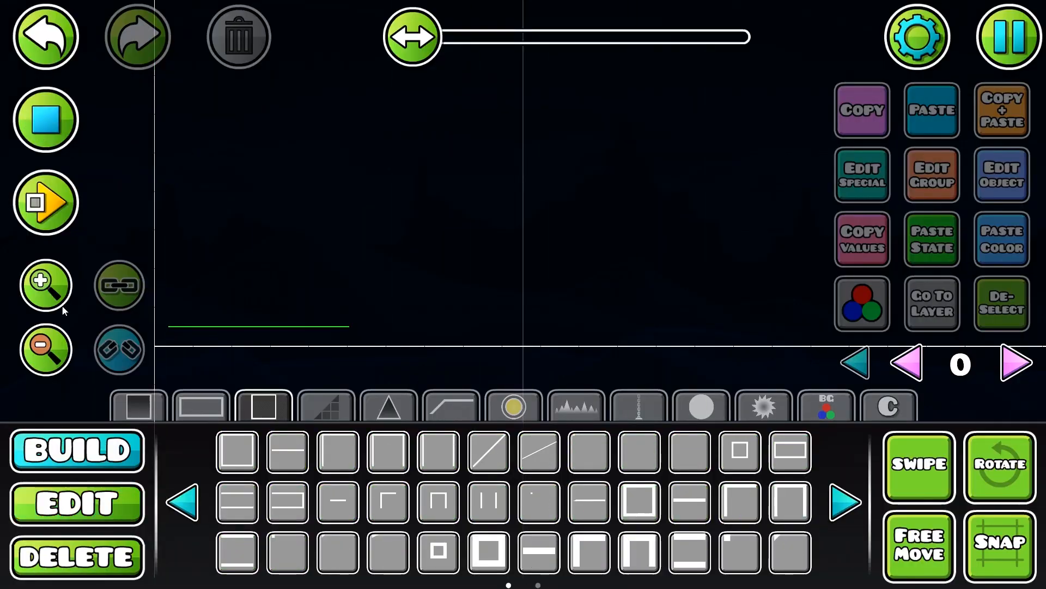
Place a pink jump pad on the ground near the level start and a pink orb further along the jump path, and playtest
{"action": "left_click", "coordinate": [514, 406]}
{"action": "left_click", "coordinate": [288, 451]}
{"action": "left_click", "coordinate": [289, 342]}
{"action": "left_click", "coordinate": [489, 451]}
{"action": "left_click", "coordinate": [342, 243]}
{"action": "left_click", "coordinate": [46, 202]}
Add a blue orb and a green orb along the jump path, playtesting the layout after each placement
{"action": "left_click", "coordinate": [589, 451]}
{"action": "left_click", "coordinate": [316, 224]}
{"action": "left_click", "coordinate": [46, 202]}
{"action": "left_click", "coordinate": [639, 451]}
{"action": "left_click", "coordinate": [46, 203]}
Place a yellow gravity portal lying horizontally under the jump path after the green orb
{"action": "left_click", "coordinate": [338, 501]}
{"action": "left_click", "coordinate": [356, 226]}
{"action": "left_click", "coordinate": [45, 202]}
{"action": "left_click", "coordinate": [77, 504]}
{"action": "left_click", "coordinate": [78, 451]}
Add a second blue orb after the yellow portal and a square outline block to land on, and playtest
{"action": "left_click", "coordinate": [589, 451]}
{"action": "left_click", "coordinate": [425, 263]}
{"action": "left_click", "coordinate": [237, 451]}
{"action": "left_click", "coordinate": [502, 302]}
{"action": "left_click", "coordinate": [46, 203]}
{"action": "left_click", "coordinate": [77, 451]}
{"action": "left_click", "coordinate": [46, 202]}
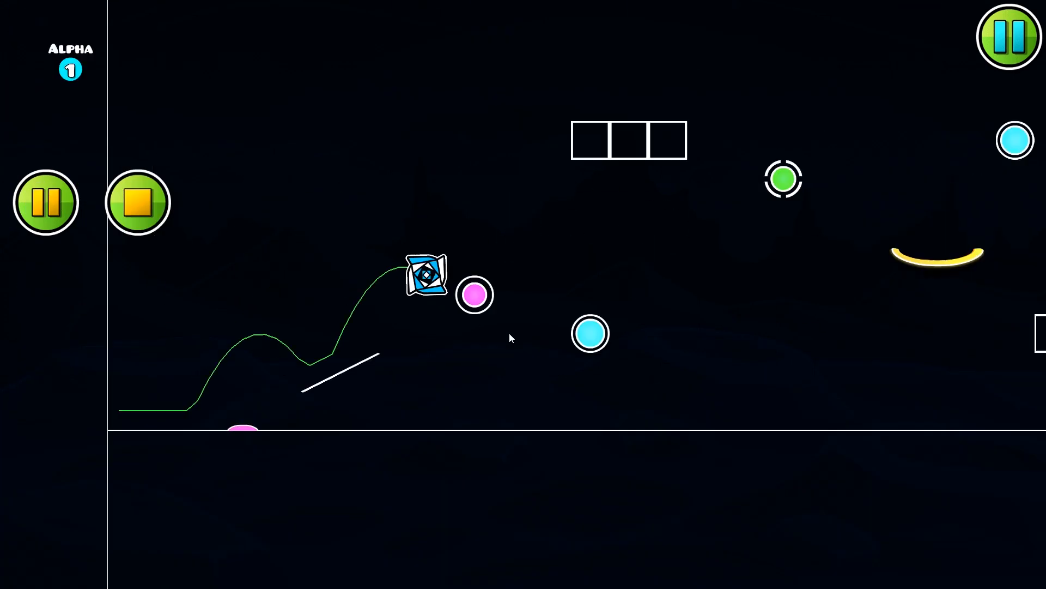
Place a pink jump pad on top of an outline block and playtest the extended layout
{"action": "left_click", "coordinate": [514, 406]}
{"action": "left_click", "coordinate": [288, 451]}
{"action": "left_click", "coordinate": [359, 234]}
{"action": "left_click", "coordinate": [474, 273]}
{"action": "left_click", "coordinate": [416, 236]}
{"action": "left_click", "coordinate": [78, 504]}
{"action": "left_click", "coordinate": [45, 203]}
{"action": "left_click", "coordinate": [689, 452]}
{"action": "left_click", "coordinate": [78, 451]}
{"action": "left_click", "coordinate": [45, 202]}
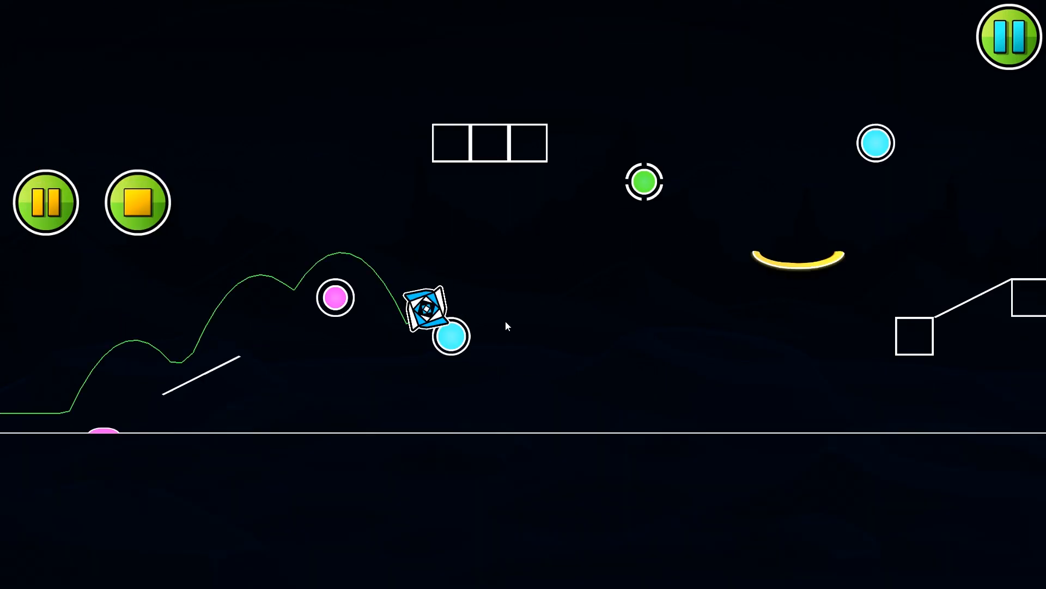
Playtest the whole layout from the level start, jumping through it, and review the traced path in the editor
{"action": "left_click", "coordinate": [260, 278]}
{"action": "left_click", "coordinate": [298, 278]}
{"action": "left_click", "coordinate": [298, 239]}
{"action": "left_click", "coordinate": [514, 406]}
{"action": "left_click_drag", "start_coordinate": [214, 235], "coordinate": [822, 228]}
{"action": "left_click", "coordinate": [48, 364]}
{"action": "left_click", "coordinate": [48, 364]}
{"action": "left_click", "coordinate": [44, 210]}
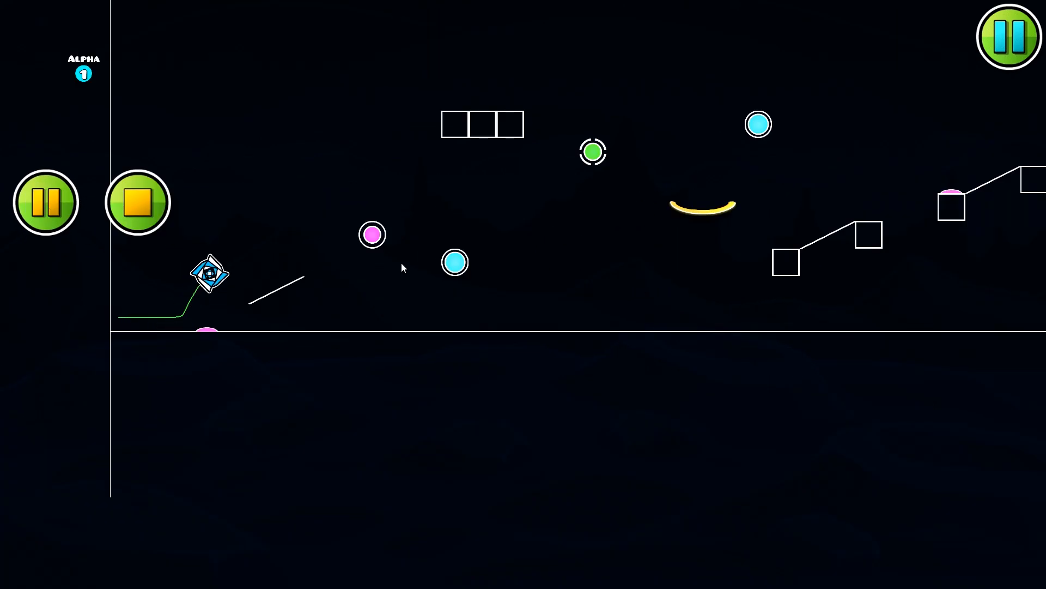
{"action": "left_click", "coordinate": [437, 279]}
{"action": "left_click", "coordinate": [465, 291]}
{"action": "left_click", "coordinate": [466, 292]}
{"action": "left_click", "coordinate": [460, 294]}
{"action": "left_click", "coordinate": [500, 274]}
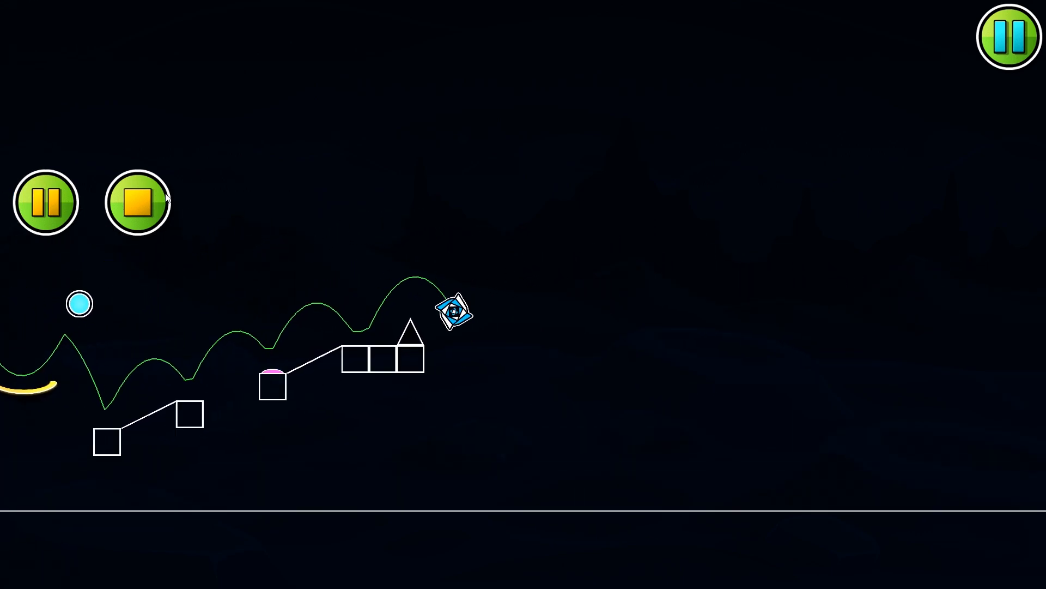
{"action": "left_click", "coordinate": [154, 200]}
{"action": "left_click_drag", "start_coordinate": [343, 199], "coordinate": [763, 184]}
{"action": "left_click_drag", "start_coordinate": [602, 269], "coordinate": [731, 273]}
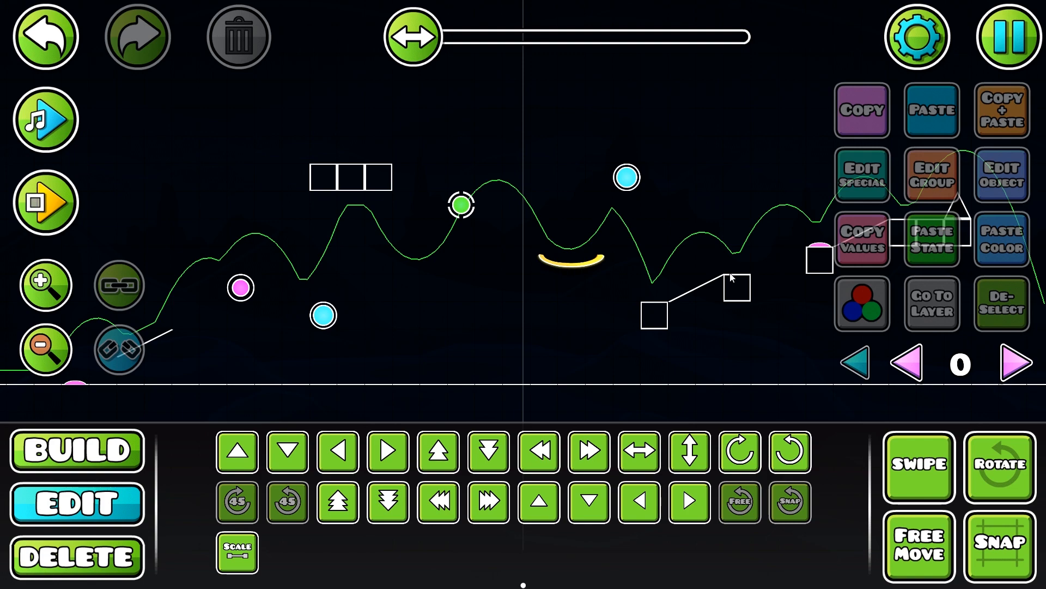
Save the level, exit the editor and return to the list of created levels
{"action": "left_click", "coordinate": [1005, 41]}
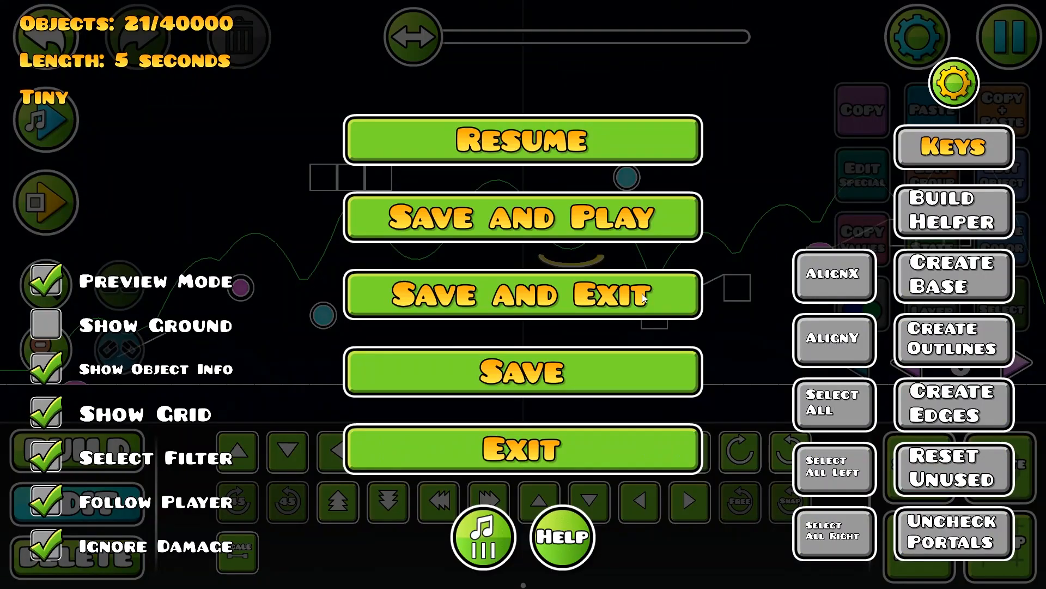
{"action": "left_click", "coordinate": [614, 300]}
{"action": "key", "text": "Escape"}
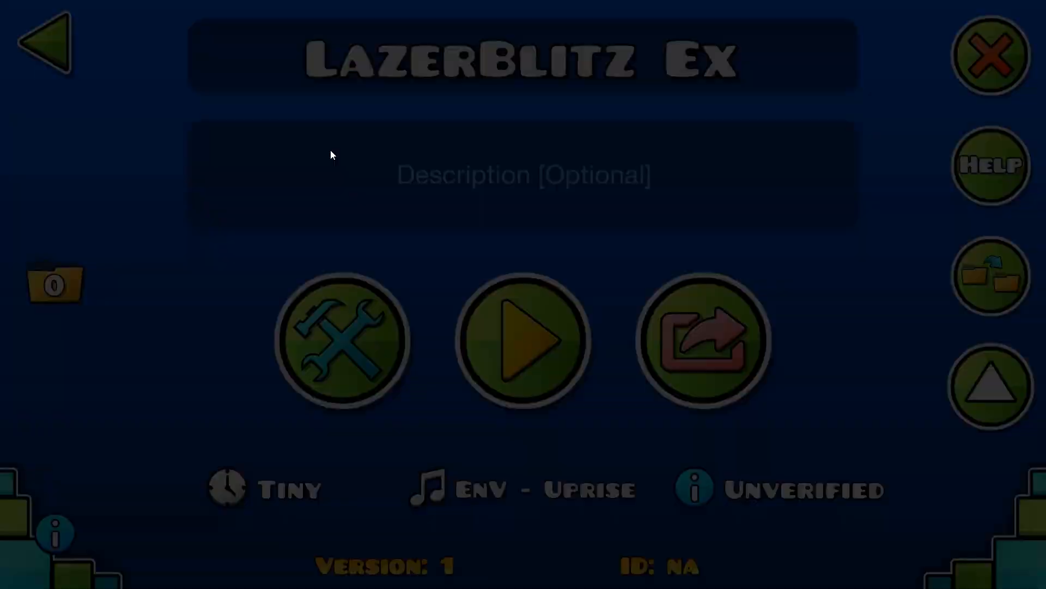
Filter the created levels to folder 8 and open the Hyper Space level in the editor
{"action": "scroll", "coordinate": [806, 387], "scroll_direction": "down", "scroll_amount": 3}
{"action": "scroll", "coordinate": [822, 371], "scroll_direction": "up", "scroll_amount": 2}
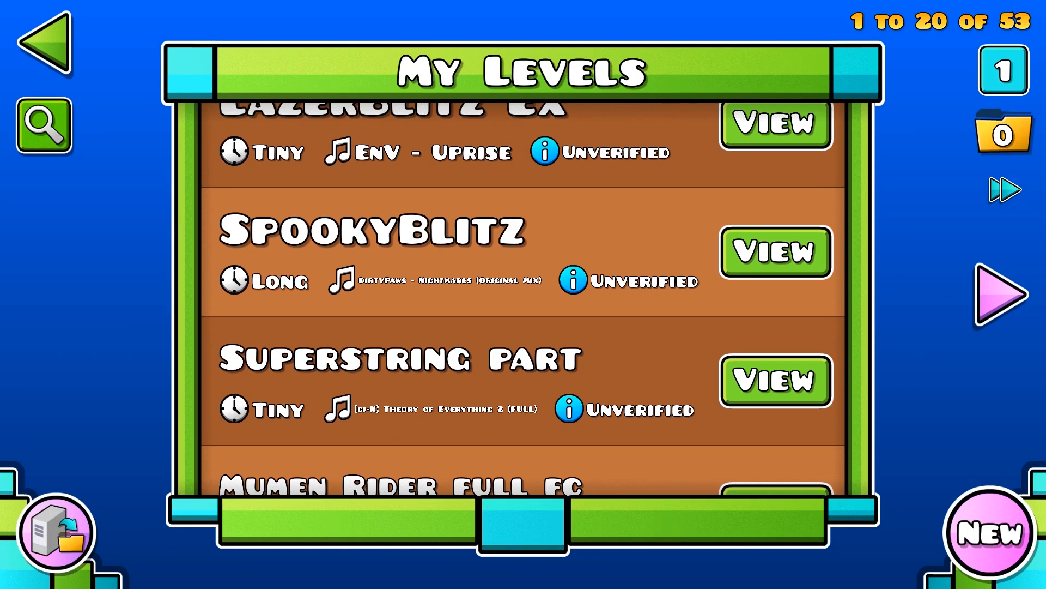
{"action": "left_click", "coordinate": [1003, 133]}
{"action": "left_click", "coordinate": [535, 151]}
{"action": "type", "text": "8"}
{"action": "key", "text": "Return"}
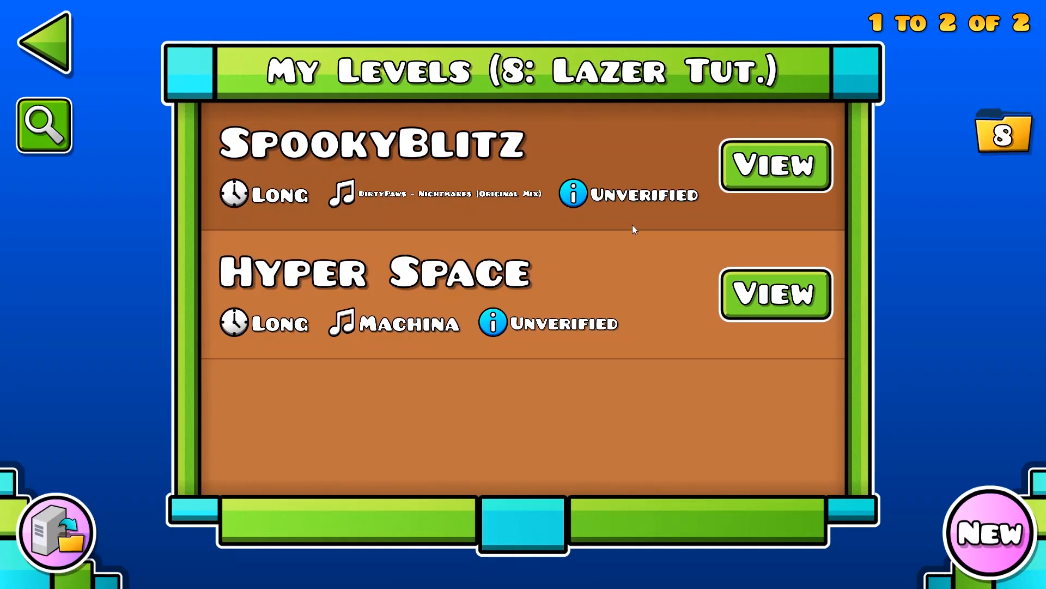
{"action": "left_click", "coordinate": [755, 286]}
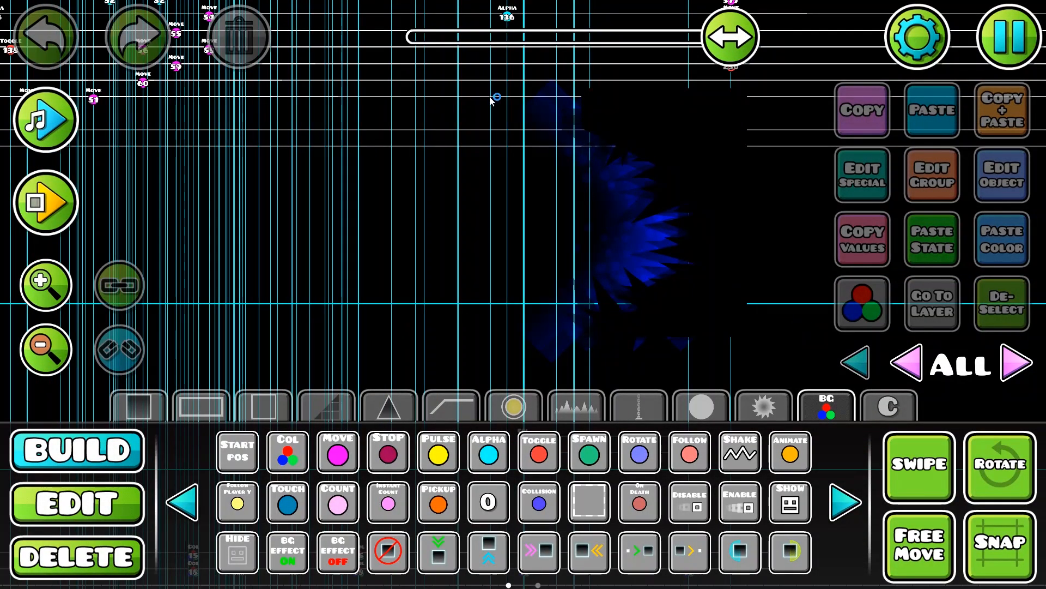
Examine the block design, portals and background decoration in the middle part of Hyper Space up close
{"action": "left_click_drag", "start_coordinate": [721, 23], "coordinate": [557, 39]}
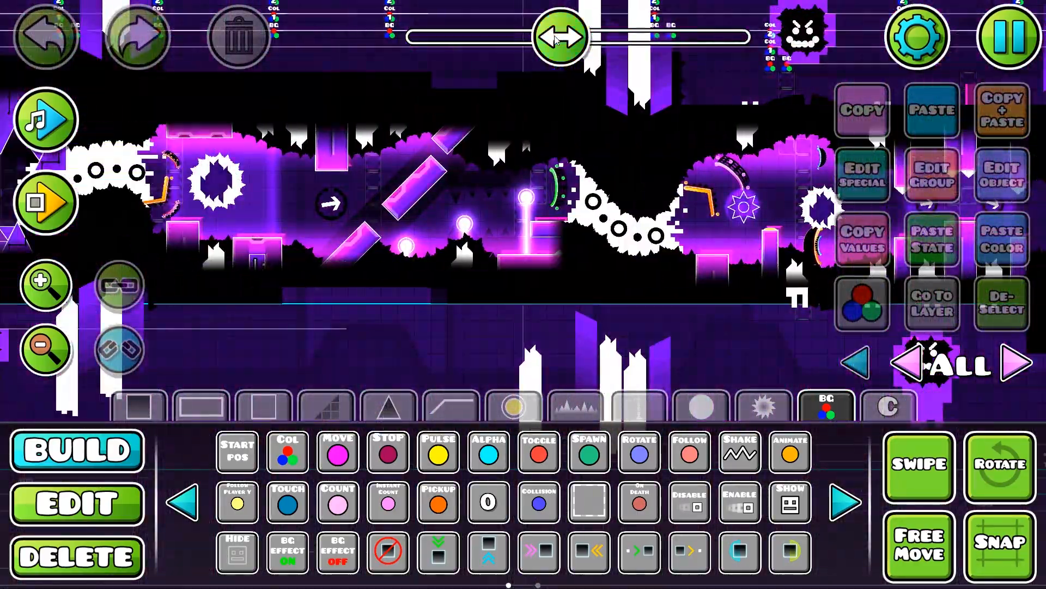
{"action": "left_click_drag", "start_coordinate": [618, 312], "coordinate": [872, 388]}
{"action": "left_click_drag", "start_coordinate": [406, 339], "coordinate": [314, 338]}
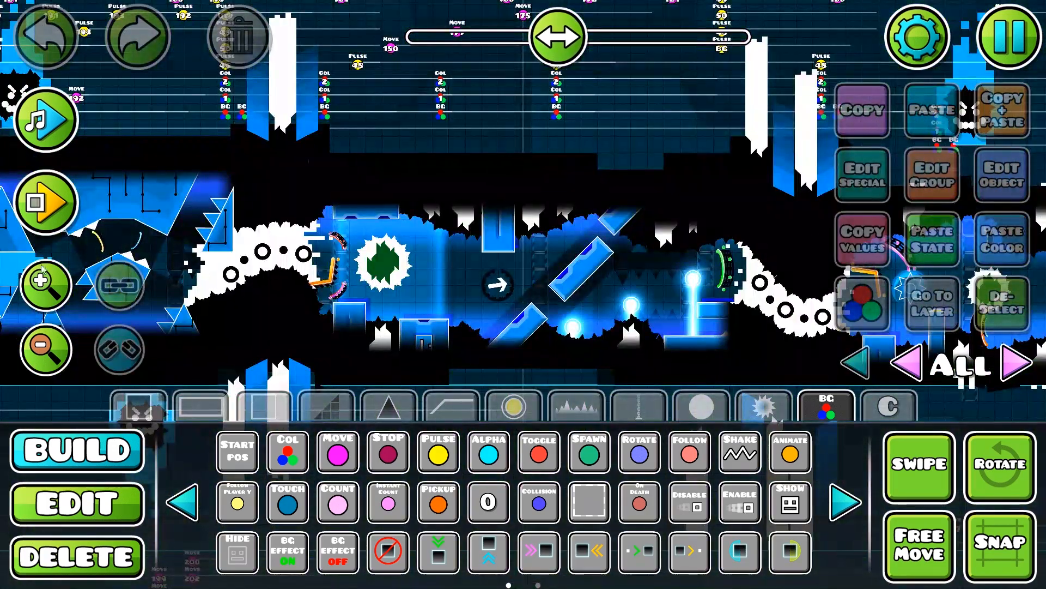
{"action": "left_click", "coordinate": [50, 270]}
{"action": "left_click", "coordinate": [50, 270]}
{"action": "left_click", "coordinate": [50, 270]}
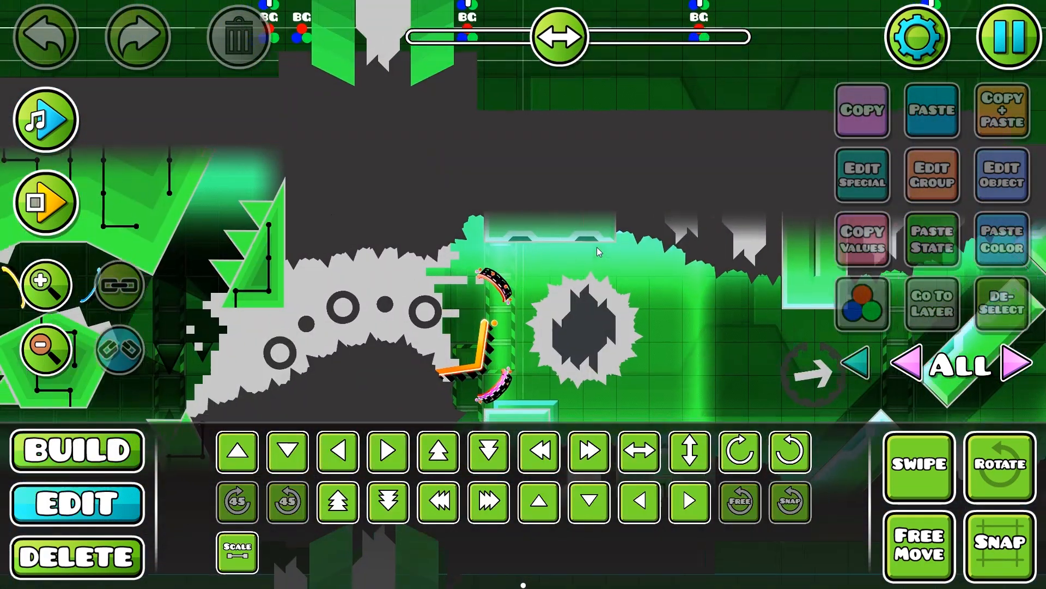
{"action": "left_click_drag", "start_coordinate": [598, 250], "coordinate": [768, 175]}
{"action": "left_click_drag", "start_coordinate": [632, 222], "coordinate": [667, 211]}
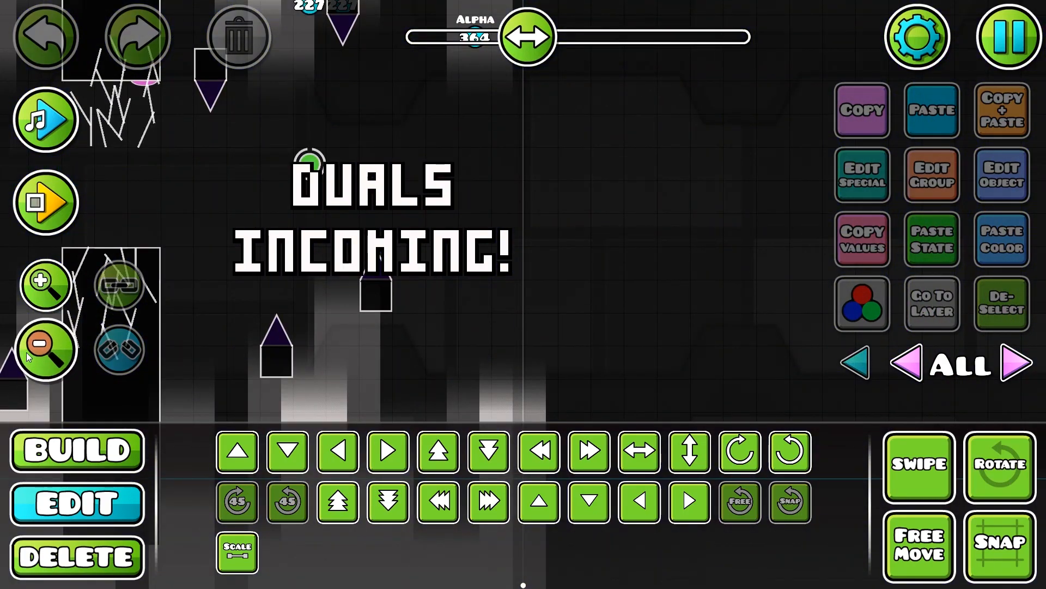
Examine an earlier part of Hyper Space, looking at its triggers, light beams, orbs and spiky block borders
{"action": "left_click", "coordinate": [28, 357]}
{"action": "left_click", "coordinate": [29, 357]}
{"action": "left_click", "coordinate": [29, 357]}
{"action": "left_click_drag", "start_coordinate": [528, 43], "coordinate": [446, 46]}
{"action": "scroll", "coordinate": [427, 225], "scroll_direction": "down", "scroll_amount": 8}
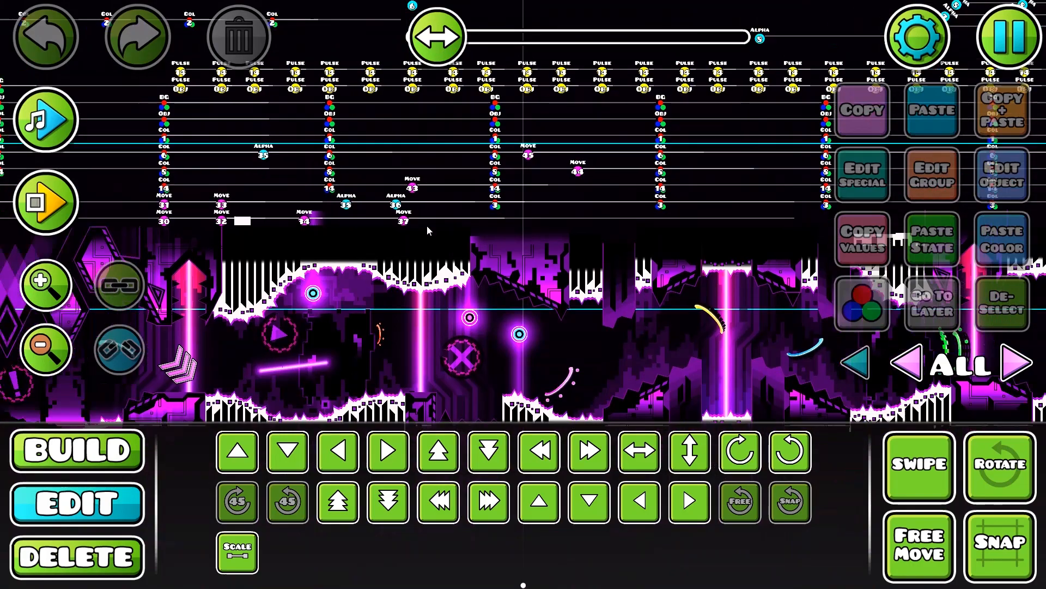
{"action": "left_click", "coordinate": [45, 285]}
{"action": "left_click", "coordinate": [46, 286]}
{"action": "left_click", "coordinate": [45, 286]}
{"action": "left_click", "coordinate": [46, 285]}
{"action": "left_click", "coordinate": [46, 285]}
{"action": "left_click_drag", "start_coordinate": [494, 218], "coordinate": [141, 218]}
{"action": "left_click_drag", "start_coordinate": [818, 327], "coordinate": [445, 372]}
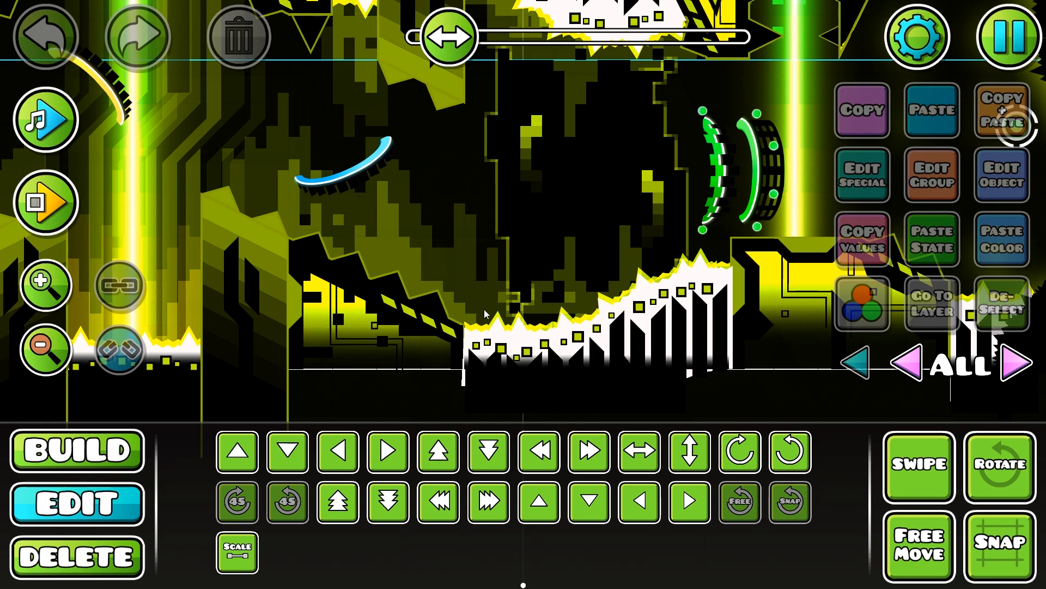
Examine how the decorated section with the green portals leads into the curved tunnel marked by an arrow
{"action": "scroll", "coordinate": [498, 354], "scroll_direction": "up", "scroll_amount": 3}
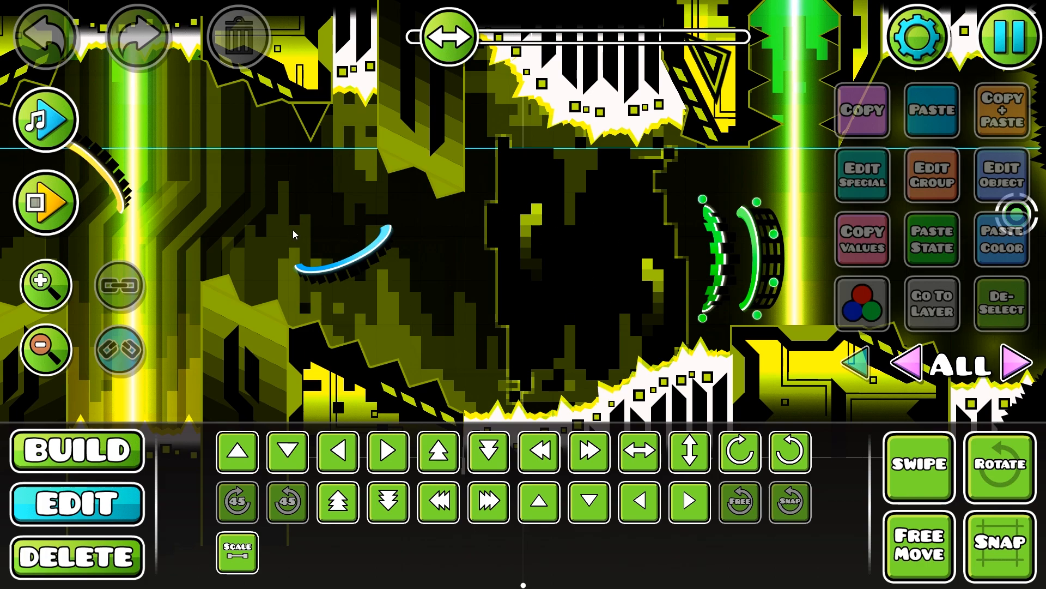
{"action": "left_click_drag", "start_coordinate": [538, 233], "coordinate": [397, 250]}
{"action": "left_click_drag", "start_coordinate": [542, 311], "coordinate": [314, 319]}
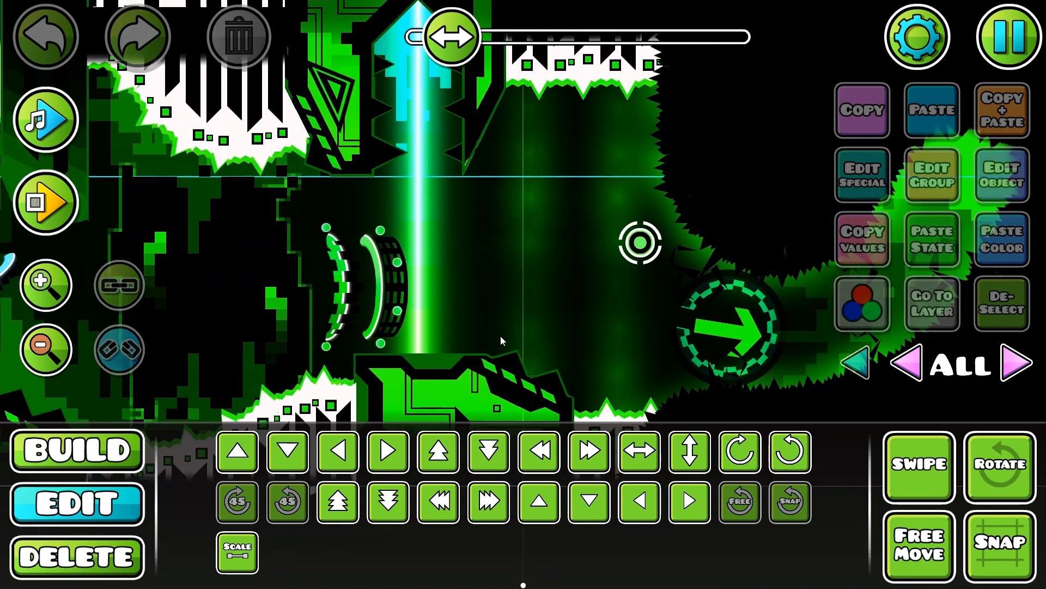
{"action": "left_click_drag", "start_coordinate": [520, 338], "coordinate": [413, 326]}
{"action": "left_click_drag", "start_coordinate": [628, 353], "coordinate": [410, 360]}
{"action": "left_click_drag", "start_coordinate": [489, 336], "coordinate": [430, 365]}
{"action": "left_click", "coordinate": [45, 357]}
{"action": "left_click", "coordinate": [45, 357]}
{"action": "left_click", "coordinate": [44, 357]}
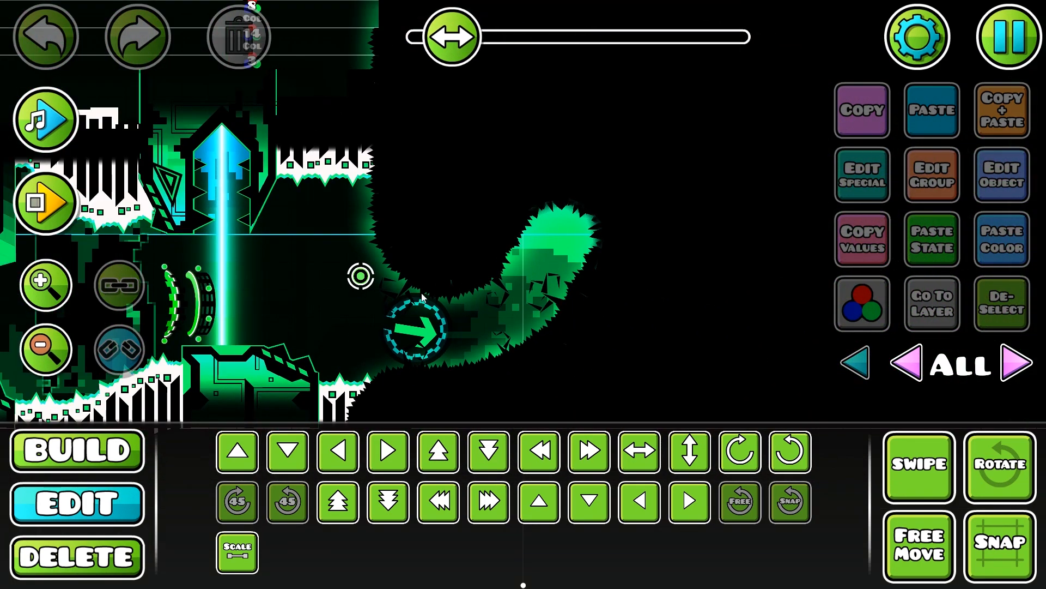
Examine the preceding sections back to the large ring structure, comparing their block shapes and decoration
{"action": "left_click_drag", "start_coordinate": [380, 304], "coordinate": [817, 287]}
{"action": "left_click_drag", "start_coordinate": [272, 332], "coordinate": [747, 297]}
{"action": "left_click_drag", "start_coordinate": [310, 305], "coordinate": [605, 307]}
{"action": "left_click_drag", "start_coordinate": [423, 327], "coordinate": [571, 314]}
{"action": "mouse_move", "coordinate": [406, 313]}
{"action": "left_mouse_down"}
{"action": "mouse_move", "coordinate": [459, 303]}
{"action": "mouse_move", "coordinate": [572, 314]}
{"action": "left_mouse_up"}
{"action": "mouse_move", "coordinate": [464, 306]}
{"action": "left_mouse_down"}
{"action": "mouse_move", "coordinate": [600, 317]}
{"action": "mouse_move", "coordinate": [686, 302]}
{"action": "mouse_move", "coordinate": [813, 323]}
{"action": "left_mouse_up"}
{"action": "mouse_move", "coordinate": [391, 248]}
{"action": "left_mouse_down"}
{"action": "mouse_move", "coordinate": [502, 218]}
{"action": "mouse_move", "coordinate": [568, 279]}
{"action": "left_mouse_up"}
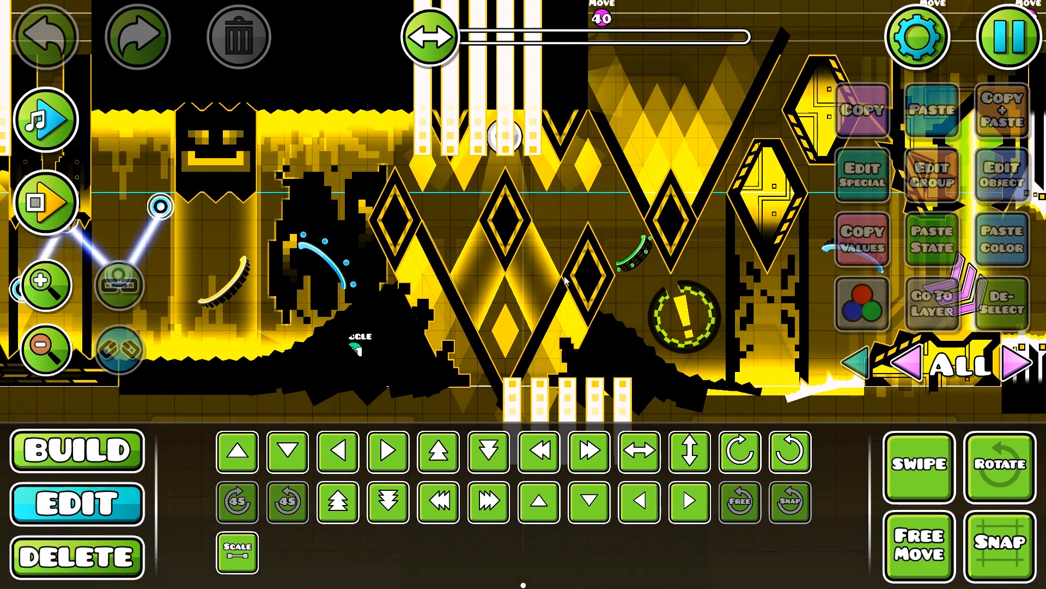
{"action": "mouse_move", "coordinate": [499, 292]}
{"action": "left_mouse_down"}
{"action": "mouse_move", "coordinate": [608, 297]}
{"action": "mouse_move", "coordinate": [750, 268]}
{"action": "left_mouse_up"}
{"action": "left_click_drag", "start_coordinate": [557, 262], "coordinate": [801, 254]}
{"action": "mouse_move", "coordinate": [627, 291]}
{"action": "left_mouse_down"}
{"action": "mouse_move", "coordinate": [690, 291]}
{"action": "mouse_move", "coordinate": [761, 312]}
{"action": "left_mouse_up"}
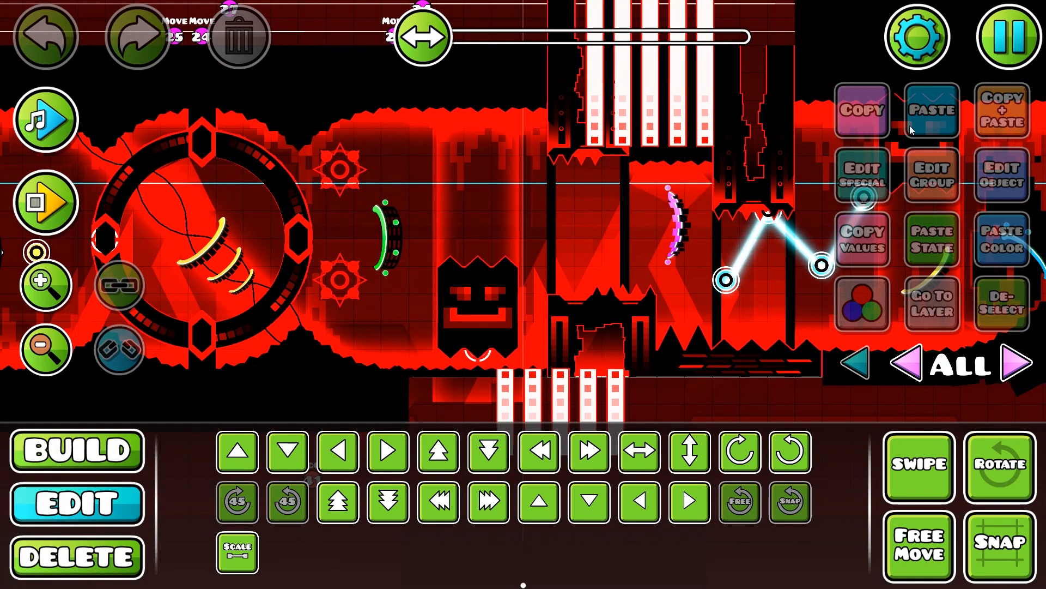
Save and exit Hyper Space, and reopen the LazerBlitz Ex level in the editor
{"action": "left_click", "coordinate": [1009, 37]}
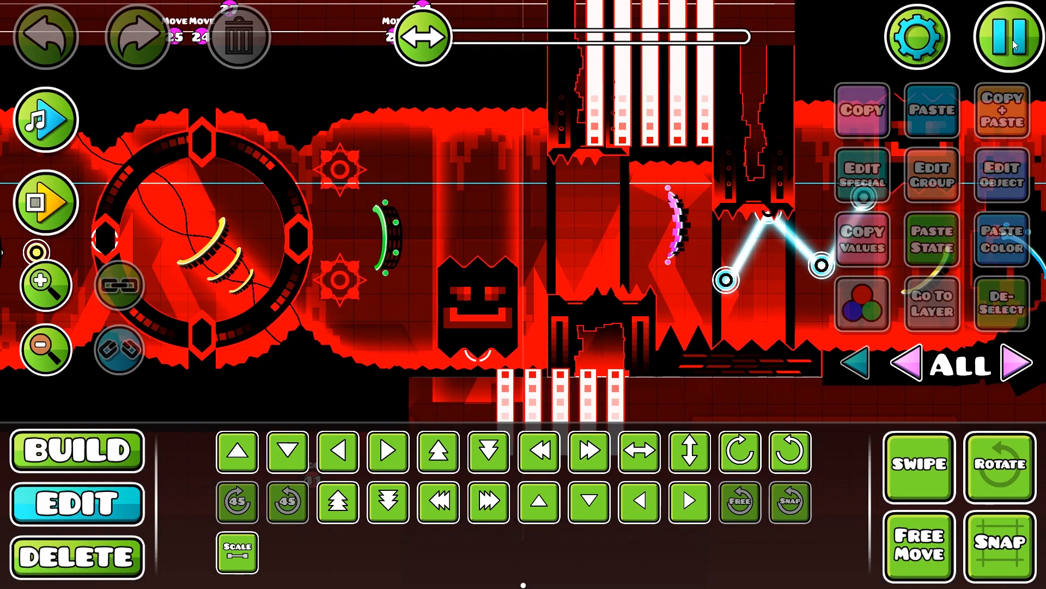
{"action": "left_click", "coordinate": [611, 272]}
{"action": "left_click", "coordinate": [38, 44]}
{"action": "left_click", "coordinate": [1003, 134]}
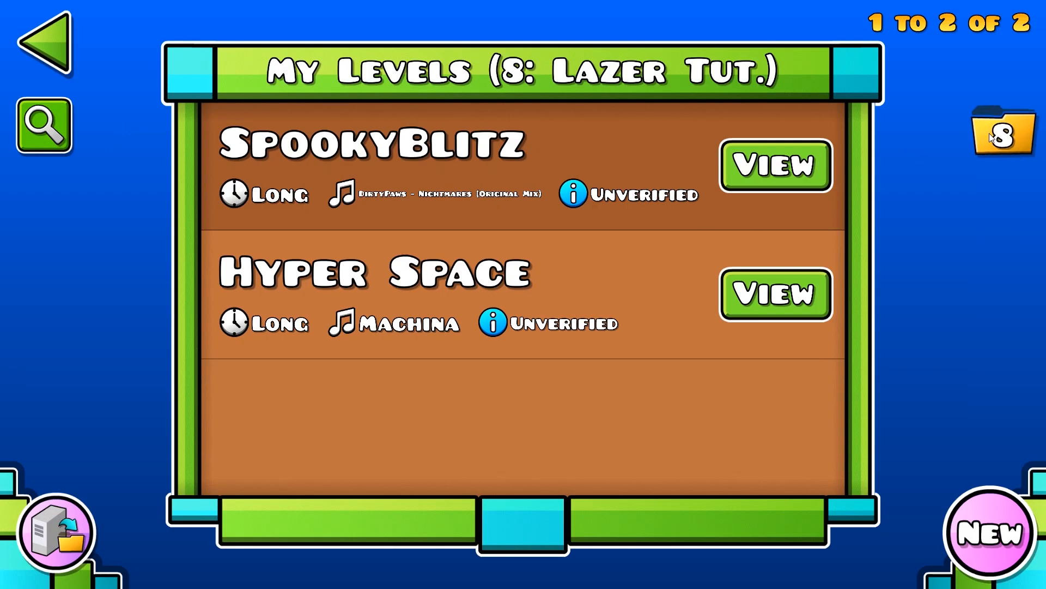
{"action": "left_click", "coordinate": [524, 277]}
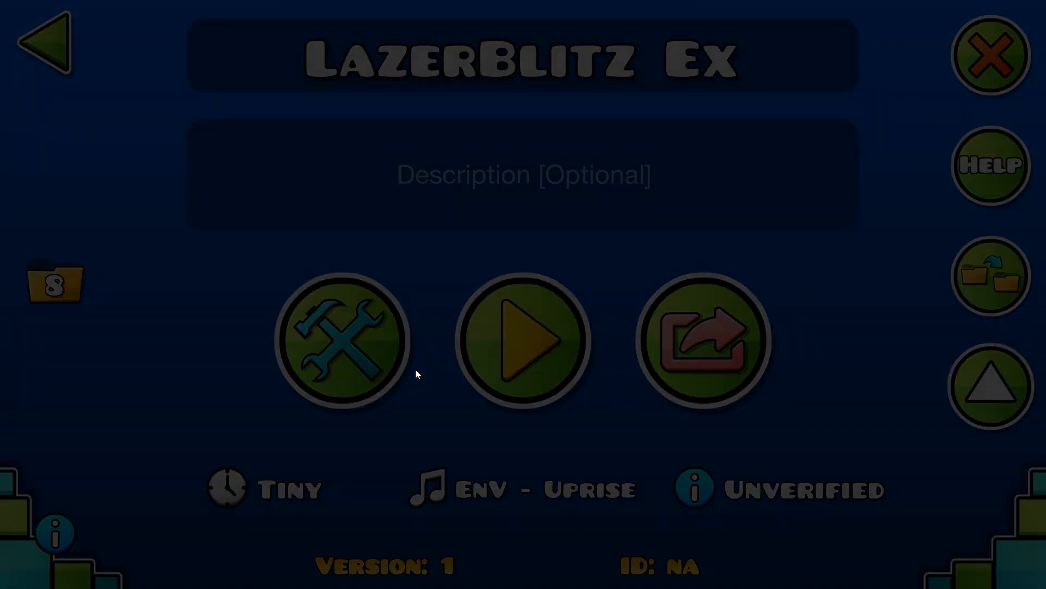
{"action": "left_click", "coordinate": [406, 362]}
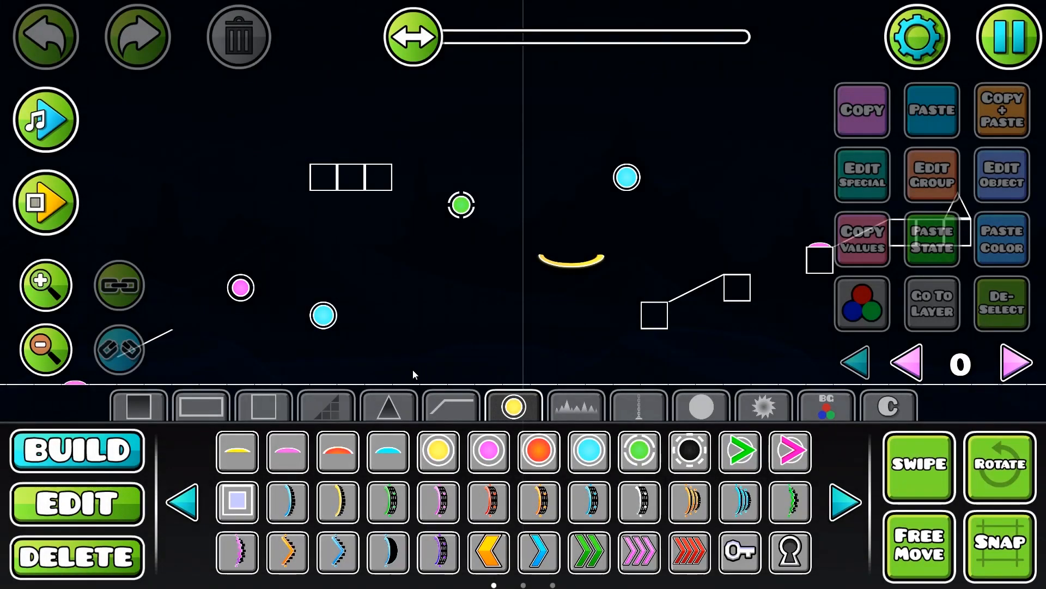
Switch to editor layer 1 and place a shallow slope outline over the layout's first slope
{"action": "left_click", "coordinate": [46, 283]}
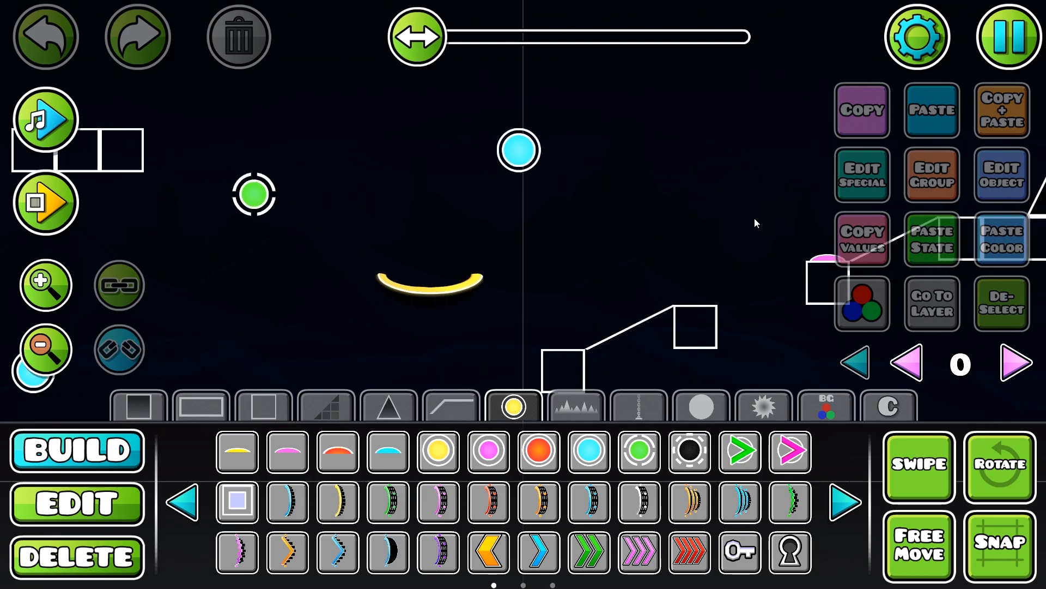
{"action": "left_click_drag", "start_coordinate": [331, 273], "coordinate": [641, 157]}
{"action": "left_click", "coordinate": [1016, 363]}
{"action": "left_click", "coordinate": [1017, 363]}
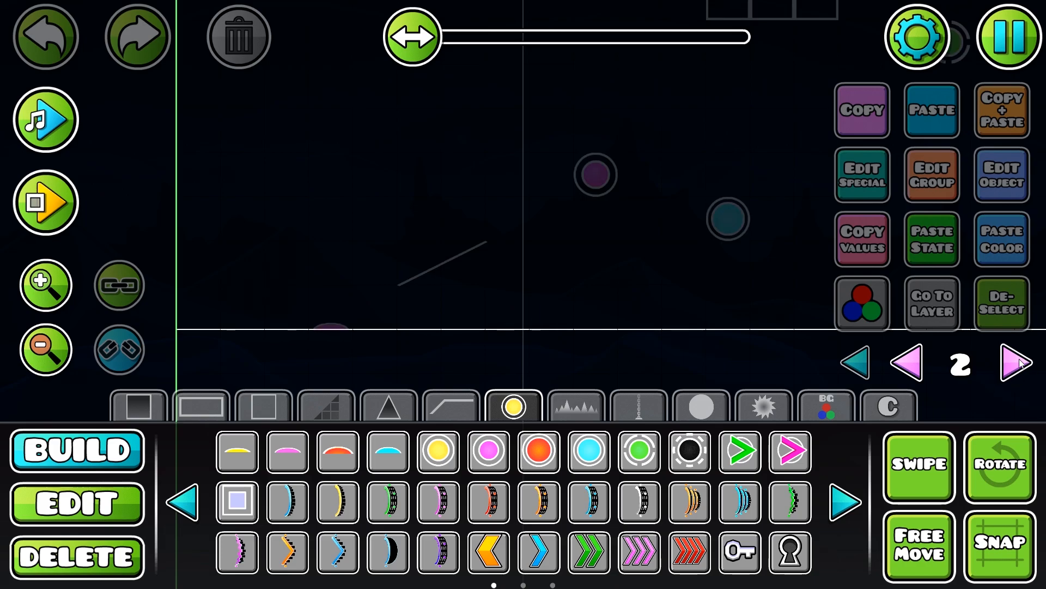
{"action": "left_click", "coordinate": [907, 361]}
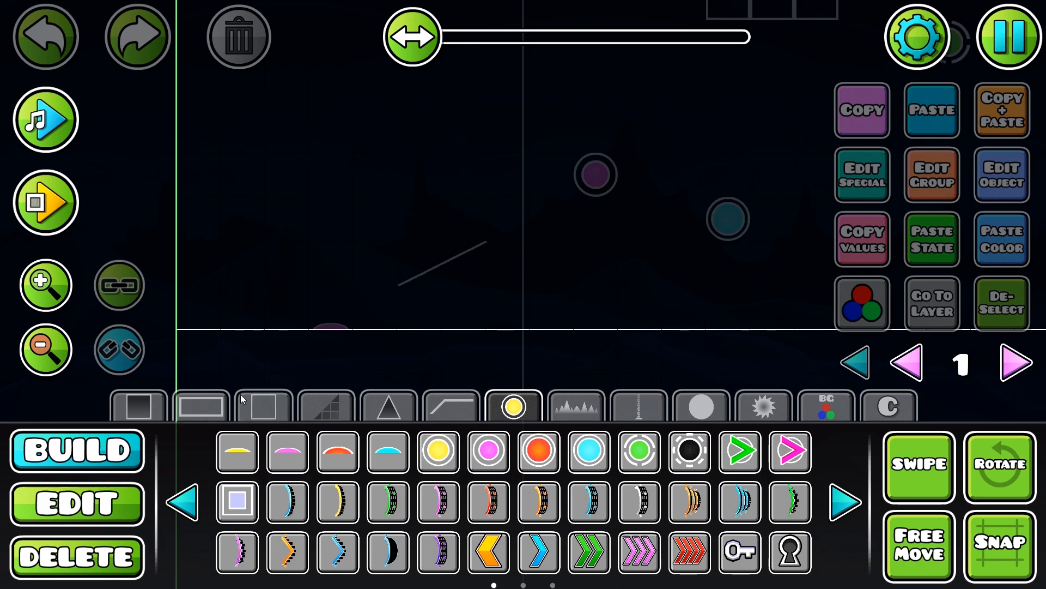
{"action": "left_click", "coordinate": [264, 406]}
{"action": "left_click", "coordinate": [430, 270]}
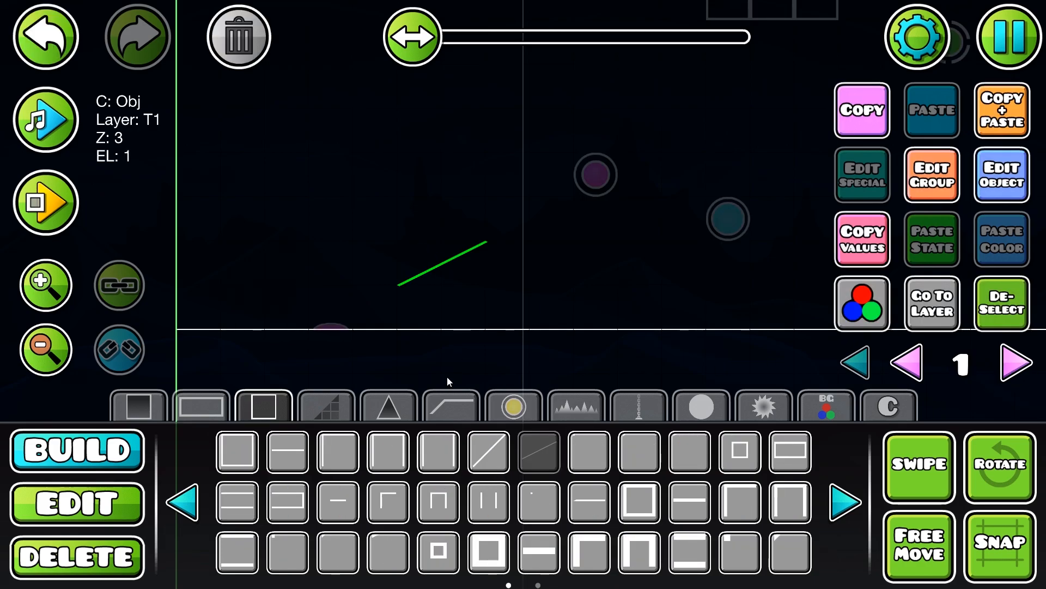
Place vertical outline lines under both ends of the slope and duplicate the one under the high end down to the ground
{"action": "left_click", "coordinate": [286, 453]}
{"action": "key", "text": "a"}
{"action": "key", "text": "s"}
{"action": "left_click", "coordinate": [491, 279]}
{"action": "key", "text": "e"}
{"action": "key", "text": "e"}
{"action": "key", "text": "a"}
{"action": "key", "text": "w"}
{"action": "key", "text": "e"}
{"action": "scroll", "coordinate": [981, 139], "scroll_direction": "down", "scroll_amount": 1}
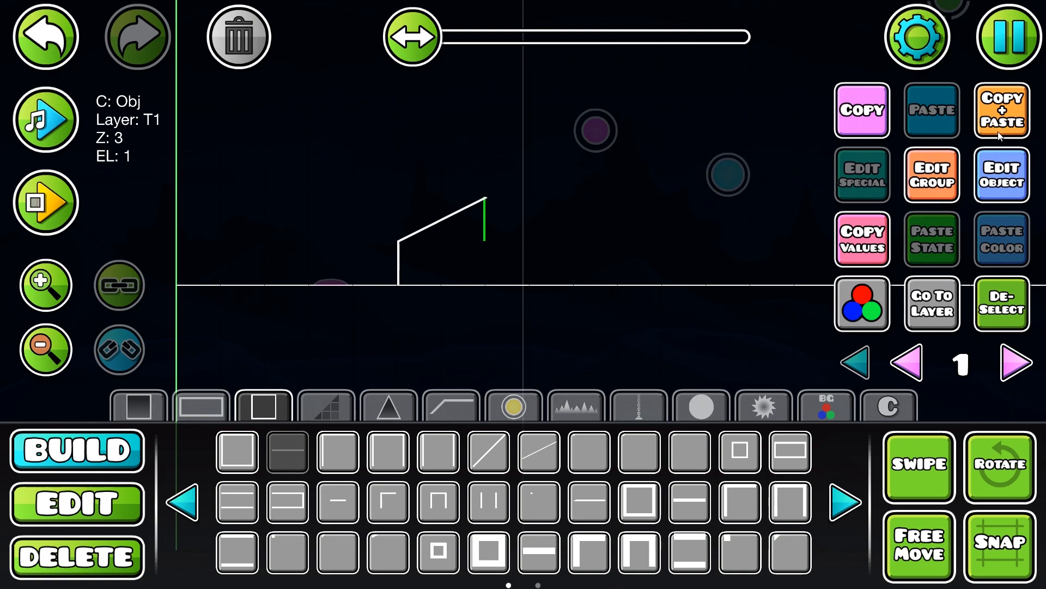
{"action": "left_click", "coordinate": [1002, 113]}
{"action": "key", "text": "s"}
{"action": "scroll", "coordinate": [372, 401], "scroll_direction": "up", "scroll_amount": 2}
Place another shallow slope outline and move it above the jump path as a ceiling piece
{"action": "left_click", "coordinate": [536, 463]}
{"action": "left_click", "coordinate": [393, 241]}
{"action": "key", "text": "d"}
{"action": "key", "text": "w"}
{"action": "key", "text": "w"}
{"action": "key", "text": "2"}
Place a vertical outline line at the ceiling slope's low end and a rotated copy at its high end
{"action": "left_click", "coordinate": [463, 260]}
{"action": "key", "text": "e"}
{"action": "key", "text": "e"}
{"action": "key", "text": "d"}
{"action": "left_click", "coordinate": [401, 260]}
{"action": "left_click", "coordinate": [1002, 108]}
{"action": "key", "text": "e"}
{"action": "key", "text": "e"}
{"action": "key", "text": "d"}
{"action": "key", "text": "w"}
Duplicate the ceiling's vertical lines upward, twice at the low end and once at the high end
{"action": "left_click", "coordinate": [399, 262]}
{"action": "key", "text": "ctrl+d"}
{"action": "key", "text": "w"}
{"action": "left_click", "coordinate": [484, 220]}
{"action": "key", "text": "ctrl+d"}
{"action": "key", "text": "w"}
{"action": "left_click", "coordinate": [398, 217]}
{"action": "key", "text": "ctrl+d"}
{"action": "key", "text": "w"}
Playtest the level with the new outlines, stop it and go back to the first structures
{"action": "left_click", "coordinate": [49, 203]}
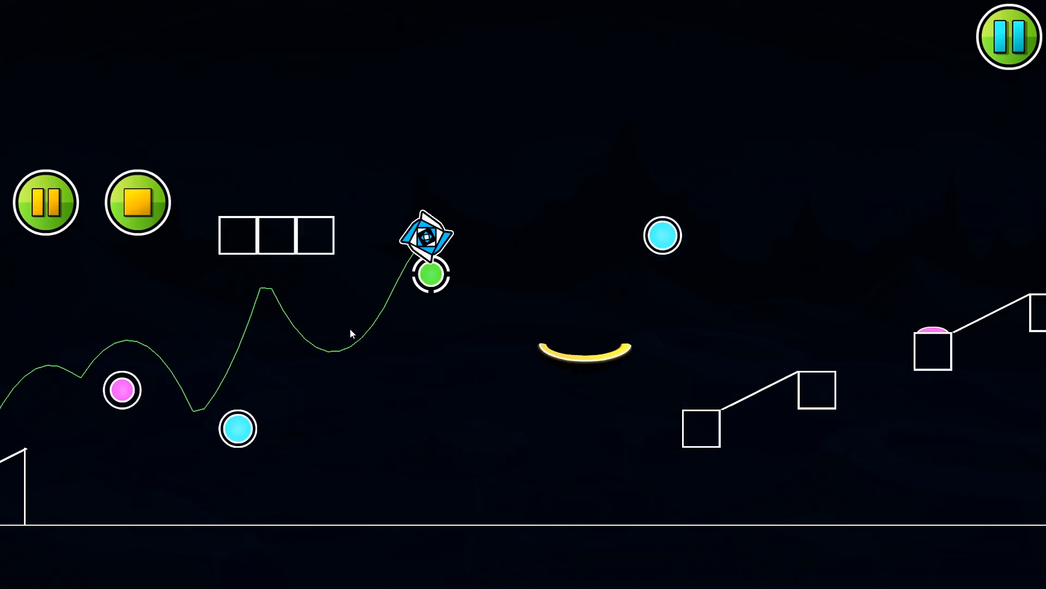
{"action": "left_click", "coordinate": [139, 199]}
{"action": "left_click_drag", "start_coordinate": [277, 237], "coordinate": [338, 237]}
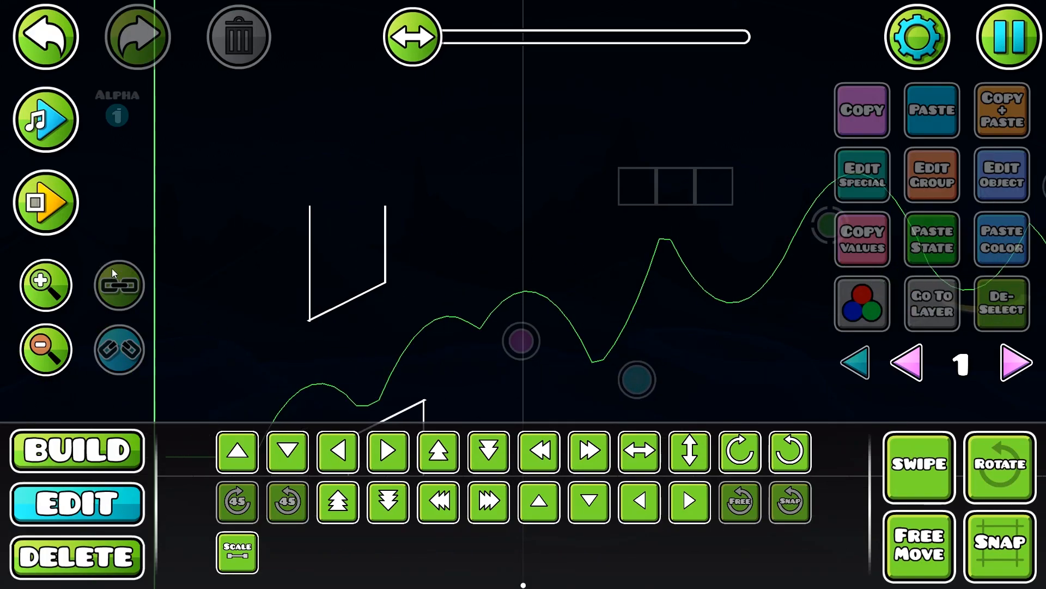
Extend the ceiling structure's vertical lines upward with two further duplicates
{"action": "left_click", "coordinate": [46, 285]}
{"action": "left_click_drag", "start_coordinate": [196, 170], "coordinate": [371, 221]}
{"action": "key", "text": "ctrl+d"}
{"action": "key", "text": "w"}
{"action": "key", "text": "ctrl+d"}
{"action": "key", "text": "w"}
{"action": "left_click", "coordinate": [1015, 313]}
{"action": "left_click_drag", "start_coordinate": [460, 239], "coordinate": [602, 141]}
{"action": "left_click", "coordinate": [51, 280]}
{"action": "left_click", "coordinate": [50, 280]}
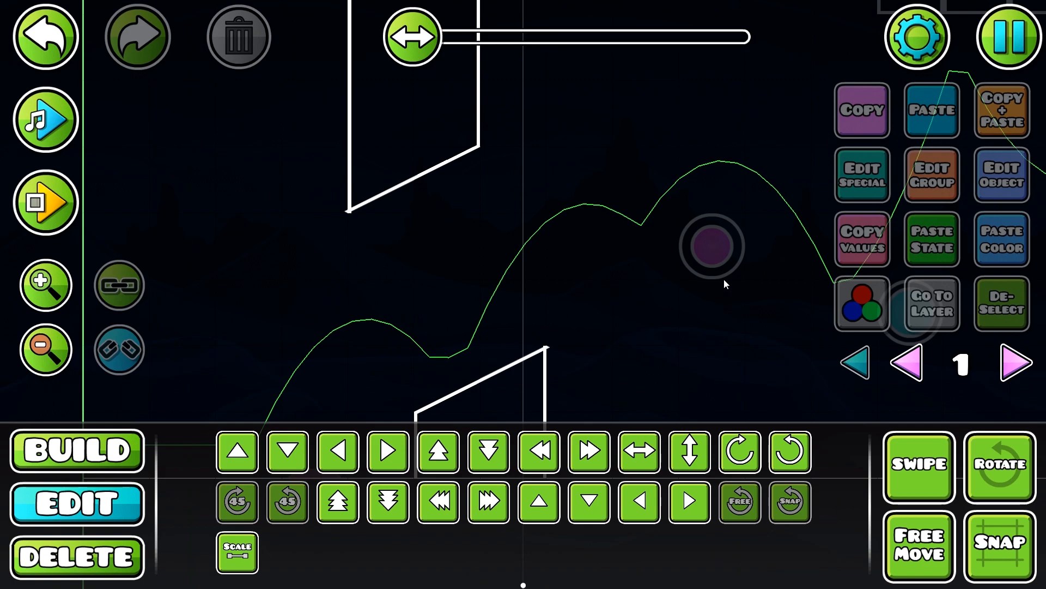
Switch the editor to layer 10
{"action": "left_click", "coordinate": [1019, 370]}
{"action": "left_click", "coordinate": [1019, 369]}
{"action": "left_click", "coordinate": [1019, 370]}
{"action": "left_click", "coordinate": [1020, 369]}
{"action": "left_click", "coordinate": [1019, 370]}
{"action": "left_click", "coordinate": [1019, 370]}
{"action": "left_click", "coordinate": [1019, 369]}
{"action": "left_click", "coordinate": [1019, 370]}
{"action": "left_click", "coordinate": [1019, 369]}
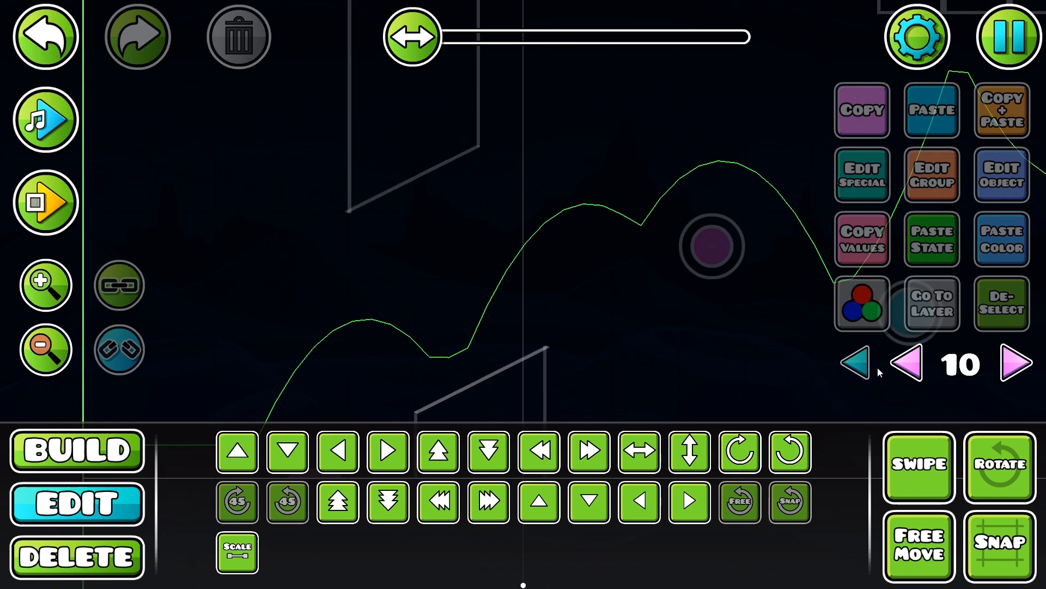
{"action": "left_click", "coordinate": [1020, 364]}
{"action": "left_click", "coordinate": [1021, 364]}
{"action": "left_click", "coordinate": [1021, 364]}
{"action": "left_click", "coordinate": [1020, 364]}
{"action": "left_click", "coordinate": [909, 367]}
{"action": "left_click", "coordinate": [909, 366]}
{"action": "left_click", "coordinate": [909, 366]}
{"action": "left_click", "coordinate": [909, 366]}
Choose the small solid white square from the decoration objects for building
{"action": "key", "text": "1"}
{"action": "left_click", "coordinate": [639, 406]}
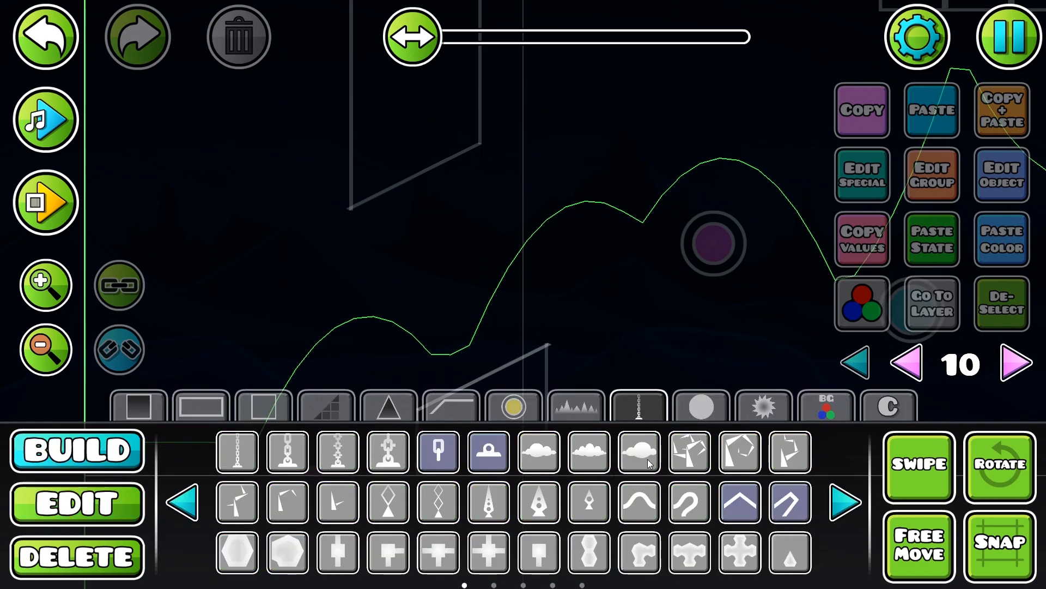
{"action": "left_click", "coordinate": [839, 515]}
{"action": "left_click", "coordinate": [839, 515]}
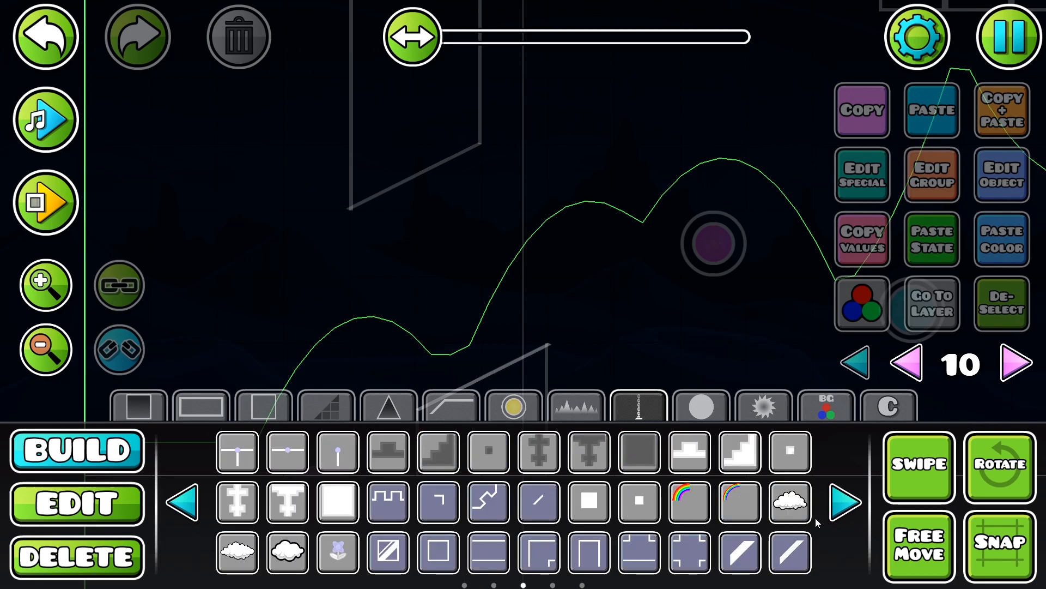
{"action": "left_click_drag", "start_coordinate": [622, 359], "coordinate": [629, 350]}
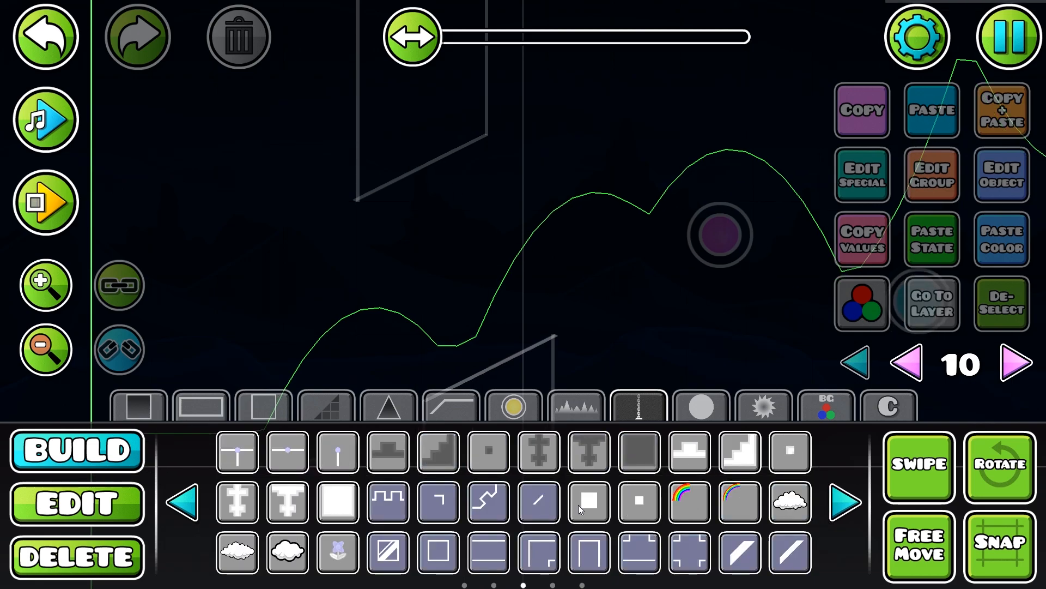
{"action": "left_click", "coordinate": [650, 506]}
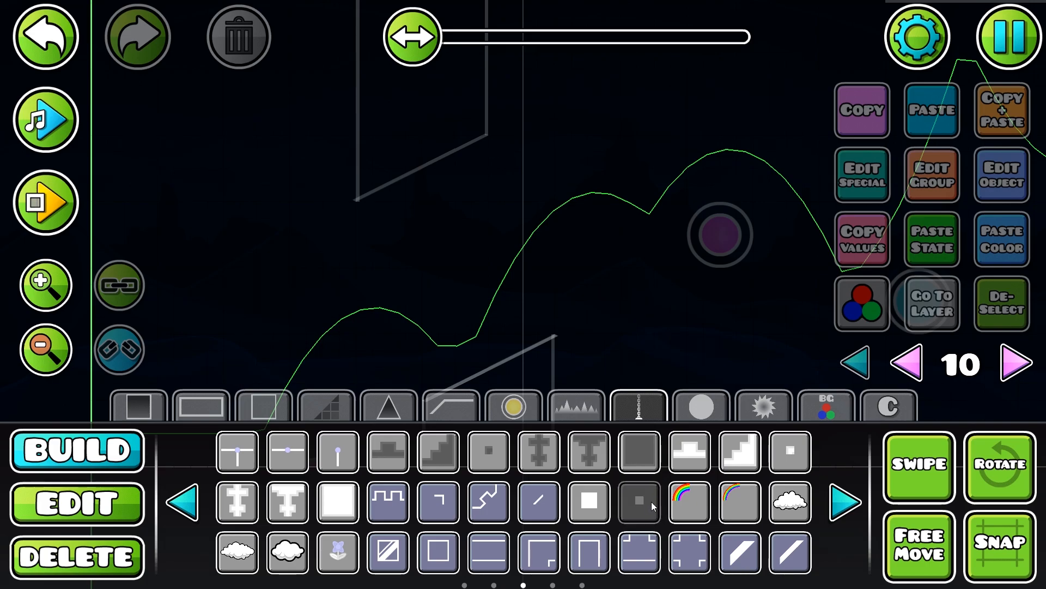
{"action": "mouse_move", "coordinate": [543, 338]}
{"action": "left_mouse_down"}
{"action": "mouse_move", "coordinate": [444, 322]}
{"action": "mouse_move", "coordinate": [463, 388]}
{"action": "mouse_move", "coordinate": [366, 286]}
{"action": "left_mouse_up"}
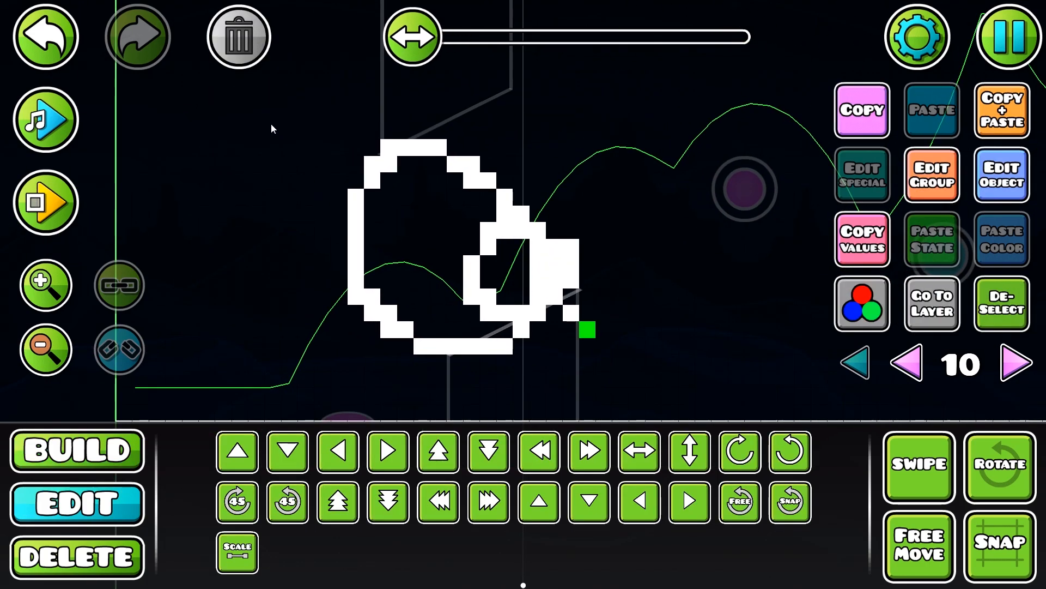
{"action": "key", "text": "ctrl+a"}
{"action": "key", "text": "Delete"}
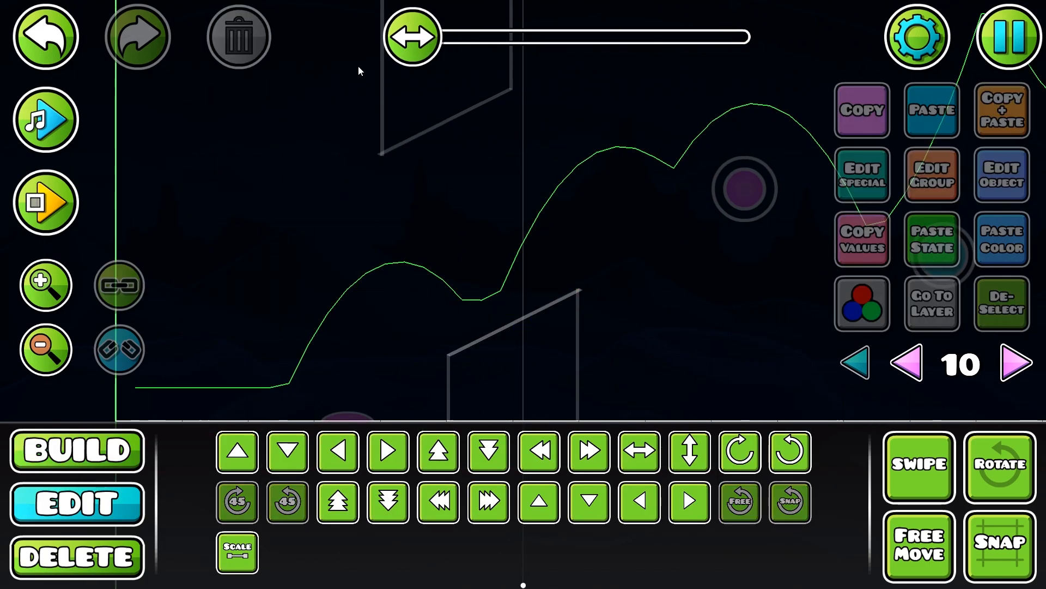
Place small squares stepping upward from the high end of the lower slope and delete a misplaced one
{"action": "key", "text": "1"}
{"action": "left_click", "coordinate": [570, 285]}
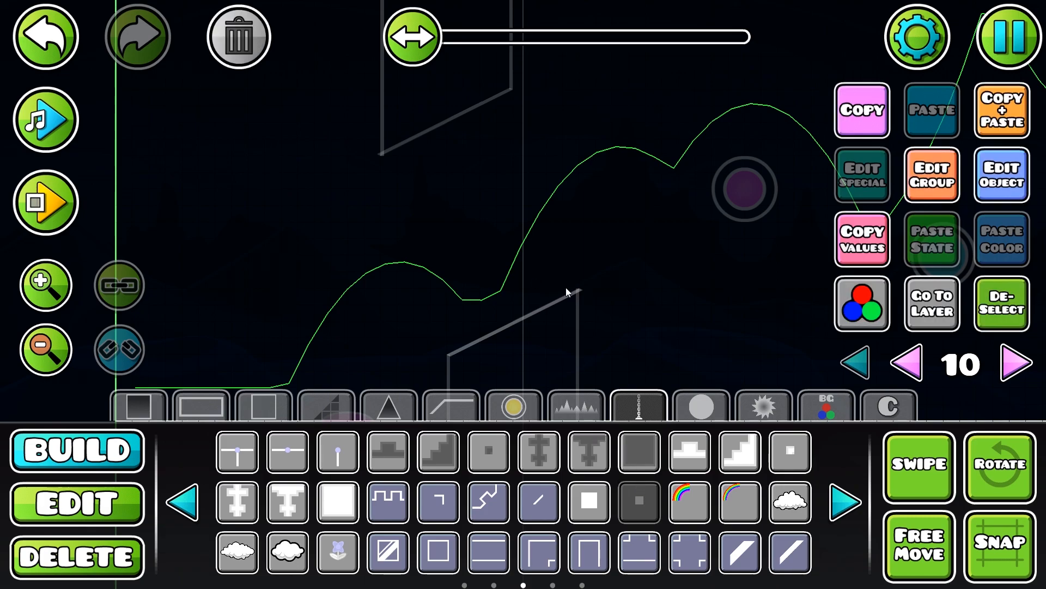
{"action": "left_click", "coordinate": [569, 296]}
{"action": "left_click", "coordinate": [557, 265]}
{"action": "left_click", "coordinate": [544, 238]}
{"action": "left_click", "coordinate": [547, 237]}
{"action": "key", "text": "2"}
{"action": "left_click", "coordinate": [536, 238]}
{"action": "left_click", "coordinate": [243, 41]}
{"action": "key", "text": "1"}
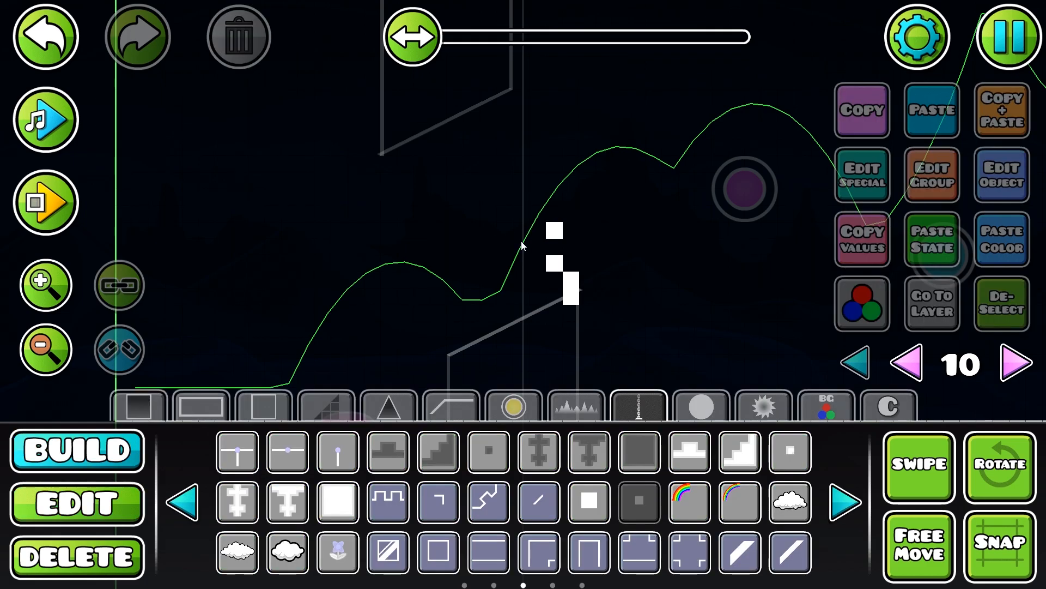
Close the gap by lowering the detached square, add one diagonally above it, and delete the stray square
{"action": "key", "text": "2"}
{"action": "left_click", "coordinate": [553, 230]}
{"action": "key", "text": "s"}
{"action": "key", "text": "d"}
{"action": "key", "text": "1"}
{"action": "left_click", "coordinate": [526, 231]}
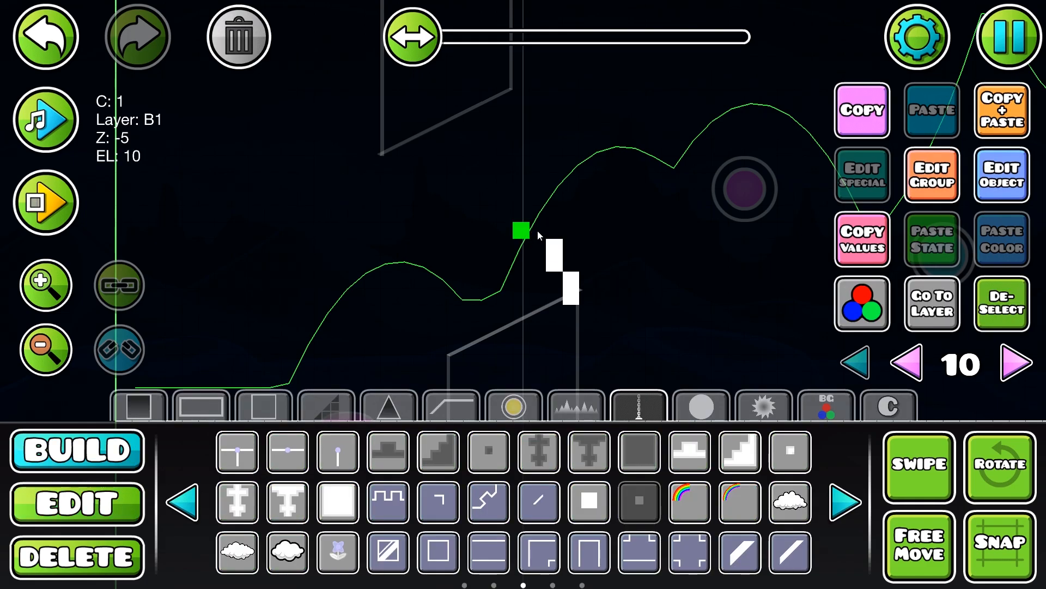
{"action": "left_click", "coordinate": [537, 231]}
{"action": "key", "text": "2"}
{"action": "left_click", "coordinate": [519, 226]}
{"action": "key", "text": "Delete"}
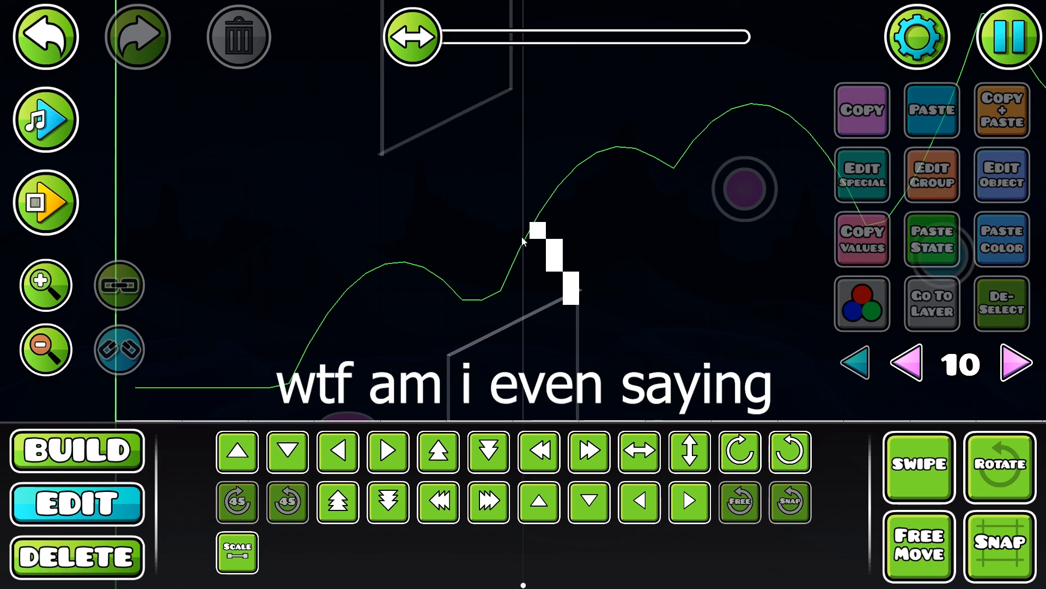
Continue the jagged edge of small squares up to the ceiling slope's high end, bending back at the top
{"action": "key", "text": "1"}
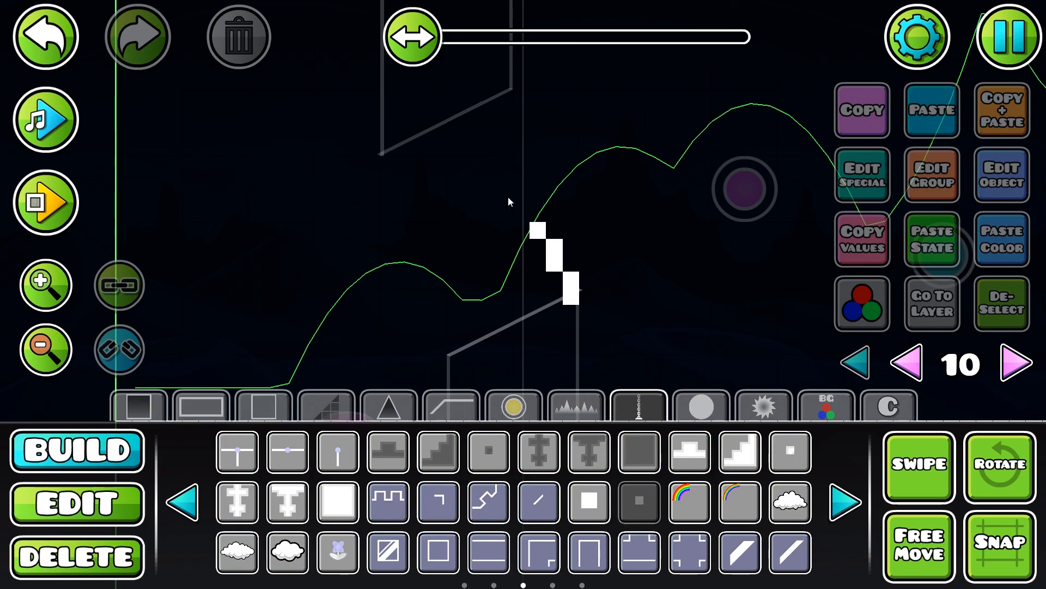
{"action": "left_click", "coordinate": [524, 215]}
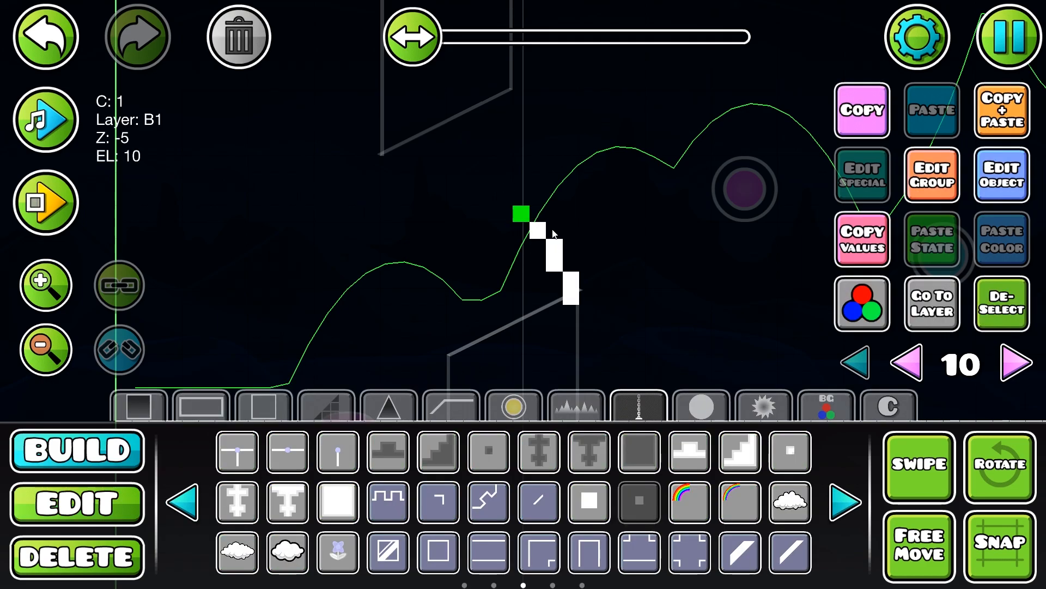
{"action": "left_click", "coordinate": [522, 200]}
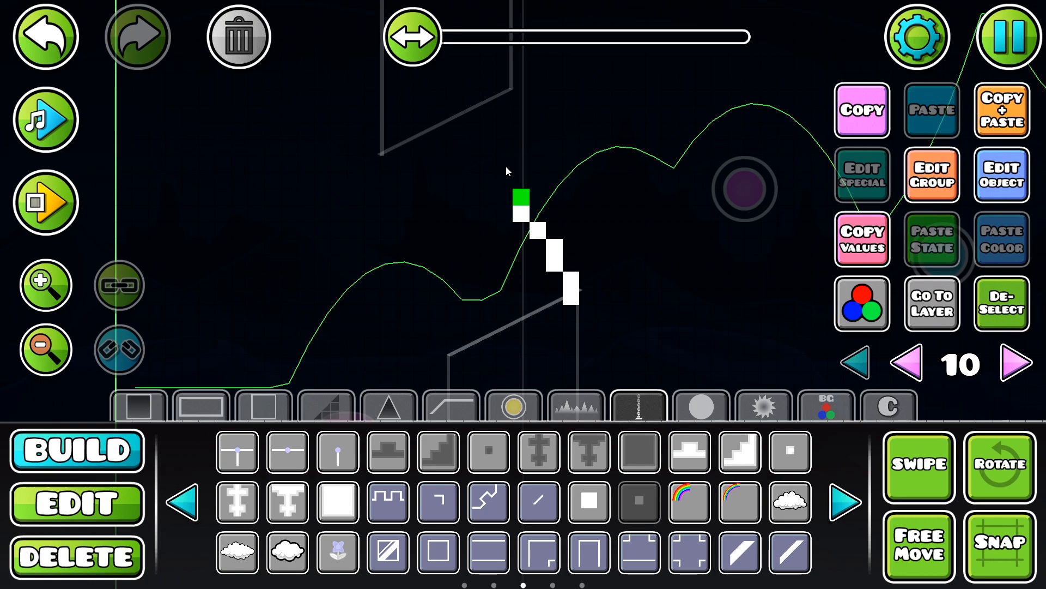
{"action": "left_click", "coordinate": [505, 181]}
{"action": "left_click", "coordinate": [503, 167]}
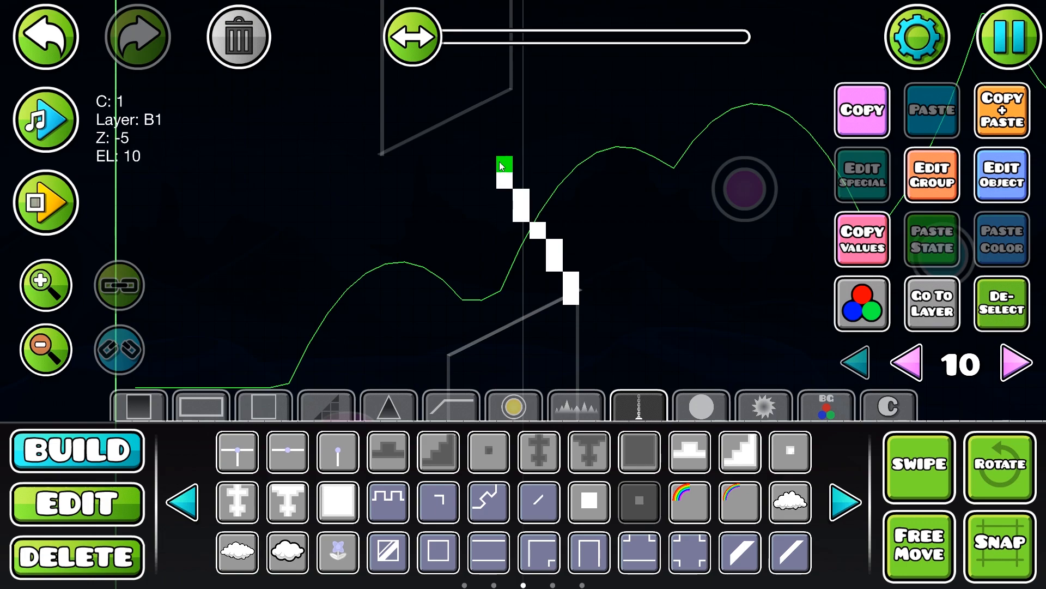
{"action": "left_click", "coordinate": [489, 147]}
{"action": "left_click", "coordinate": [489, 130]}
{"action": "left_click", "coordinate": [504, 114]}
{"action": "left_click", "coordinate": [505, 100]}
{"action": "left_click", "coordinate": [986, 289]}
{"action": "left_click_drag", "start_coordinate": [724, 293], "coordinate": [799, 355]}
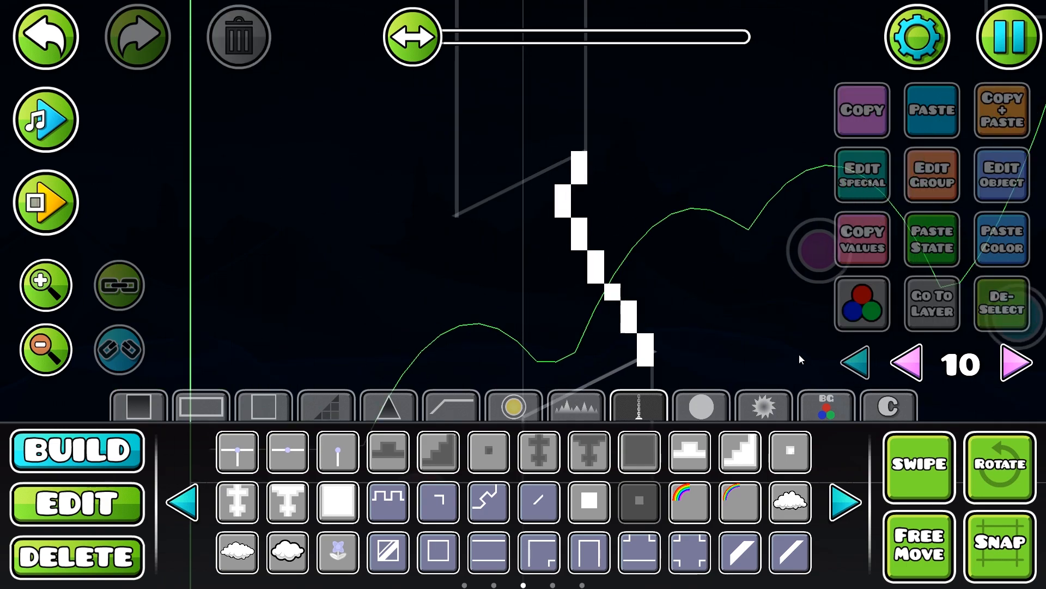
Try a rotated copy of the jagged edge as the opposite side, running between the two slopes' low ends
{"action": "key", "text": "2"}
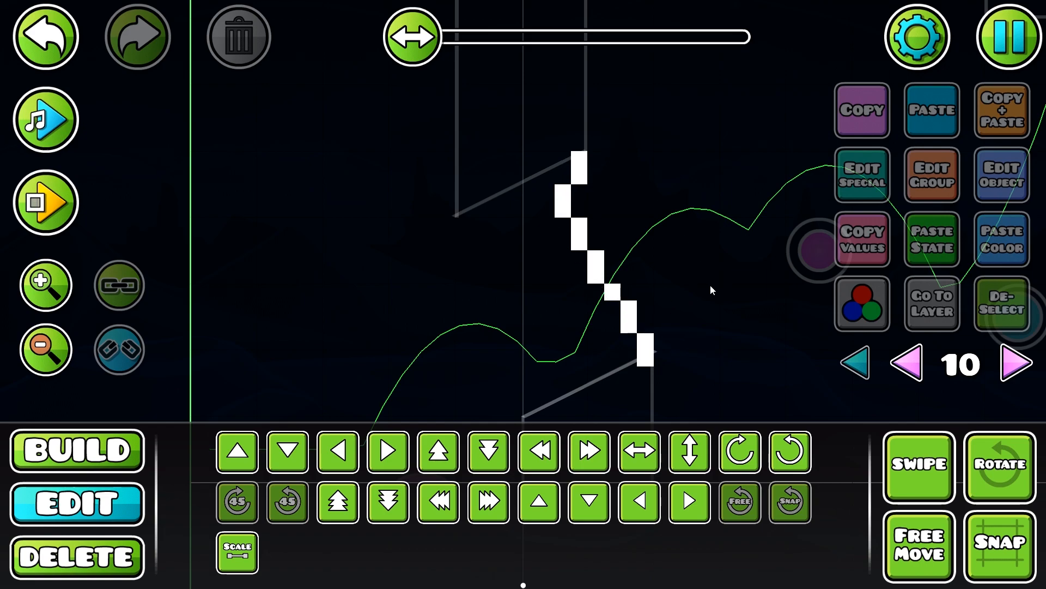
{"action": "left_click_drag", "start_coordinate": [717, 284], "coordinate": [693, 289]}
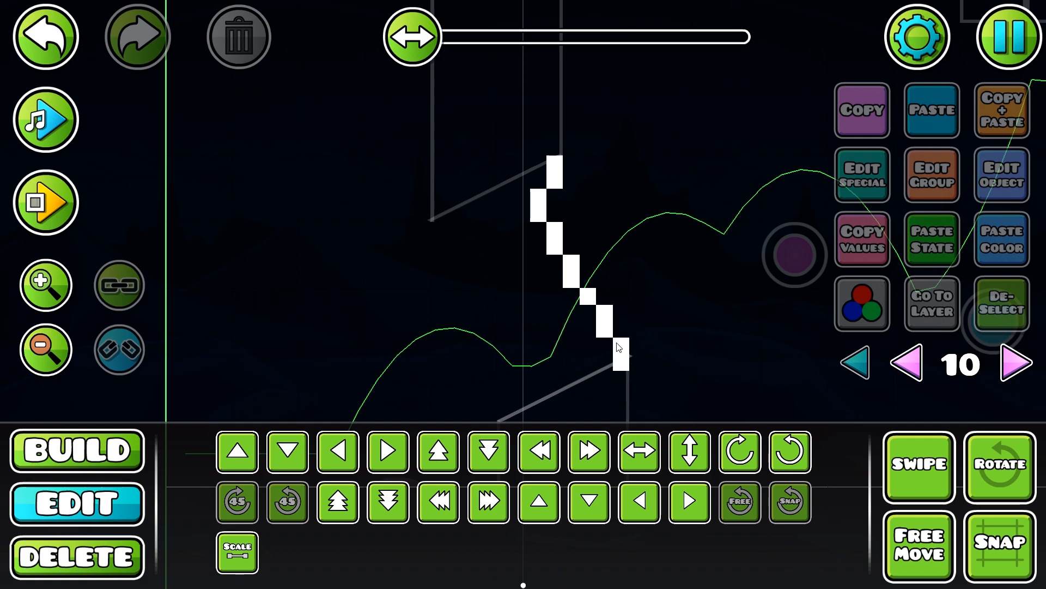
{"action": "scroll", "coordinate": [617, 343], "scroll_direction": "up", "scroll_amount": 1}
{"action": "left_click_drag", "start_coordinate": [530, 143], "coordinate": [649, 388]}
{"action": "scroll", "coordinate": [763, 283], "scroll_direction": "down", "scroll_amount": 2}
{"action": "left_click", "coordinate": [1008, 110]}
{"action": "key", "text": "e"}
{"action": "key", "text": "e"}
{"action": "key", "text": "a"}
{"action": "key", "text": "a"}
{"action": "key", "text": "a"}
{"action": "key", "text": "s"}
{"action": "key", "text": "s"}
{"action": "key", "text": "s"}
{"action": "key", "text": "a"}
{"action": "key", "text": "a"}
{"action": "key", "text": "s"}
{"action": "key", "text": "a"}
{"action": "key", "text": "w"}
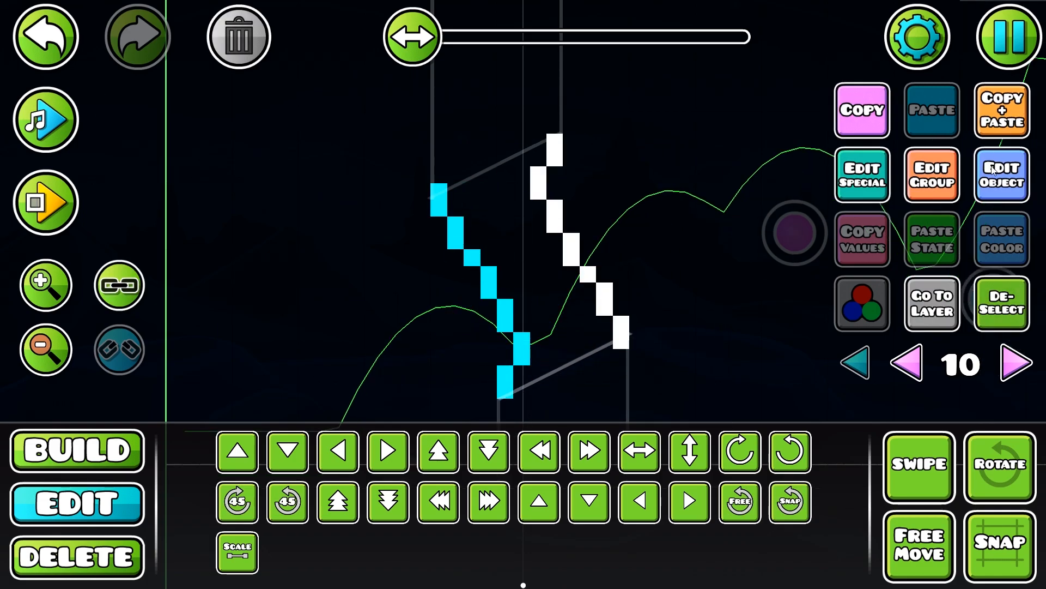
{"action": "left_click", "coordinate": [1011, 279]}
{"action": "left_click_drag", "start_coordinate": [760, 326], "coordinate": [693, 331]}
{"action": "left_click", "coordinate": [46, 37]}
{"action": "left_click", "coordinate": [246, 41]}
Place small squares stepping diagonally from the ceiling slope's low end down to the lower slope
{"action": "key", "text": "1"}
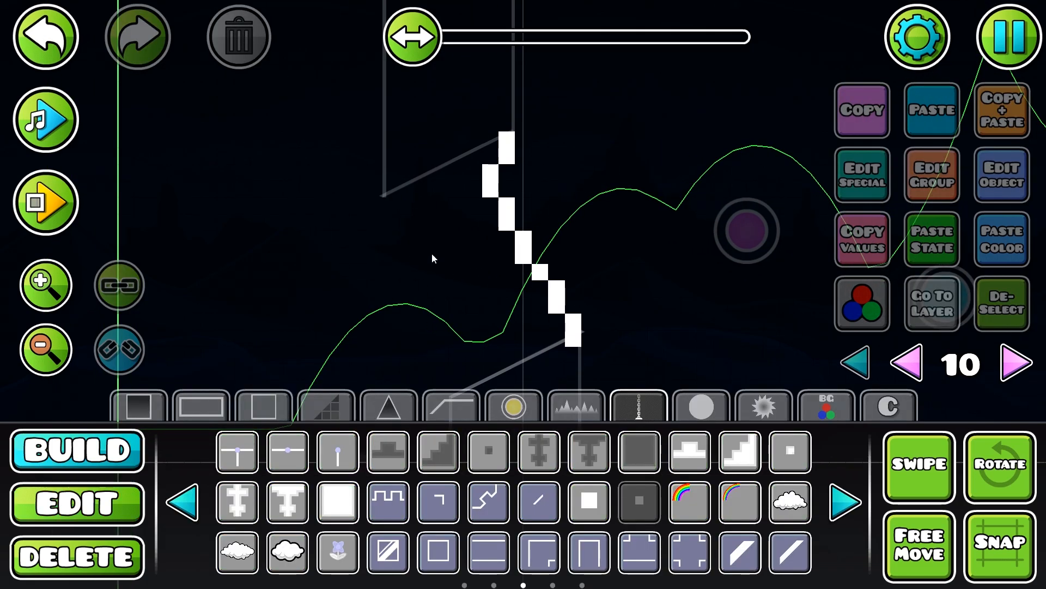
{"action": "left_click", "coordinate": [391, 223]}
{"action": "left_click", "coordinate": [408, 238]}
{"action": "left_click", "coordinate": [407, 255]}
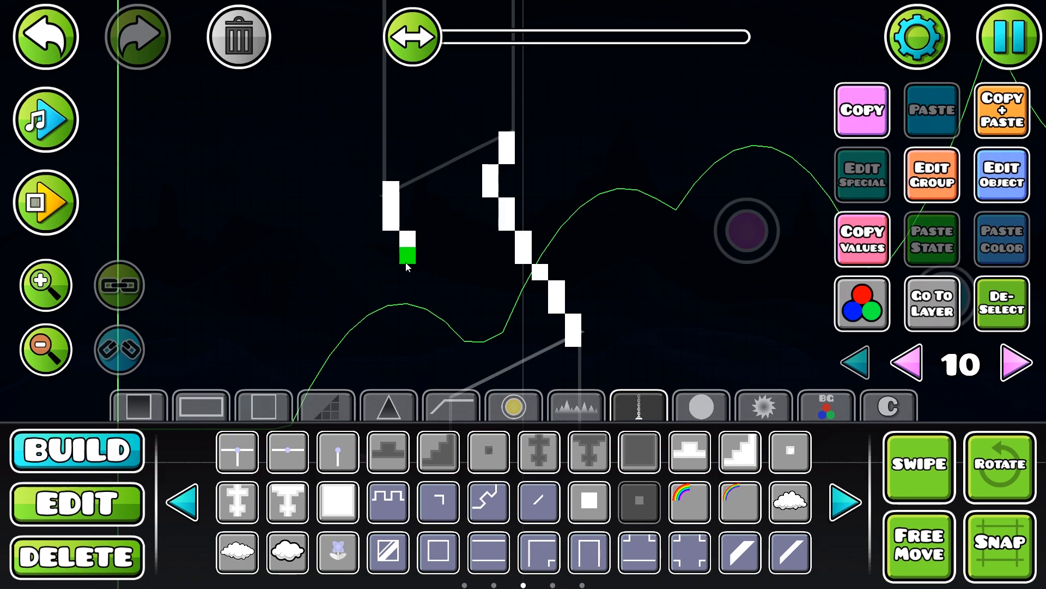
{"action": "left_click", "coordinate": [424, 271]}
{"action": "left_click", "coordinate": [424, 288]}
{"action": "scroll", "coordinate": [424, 288], "scroll_direction": "down", "scroll_amount": 2}
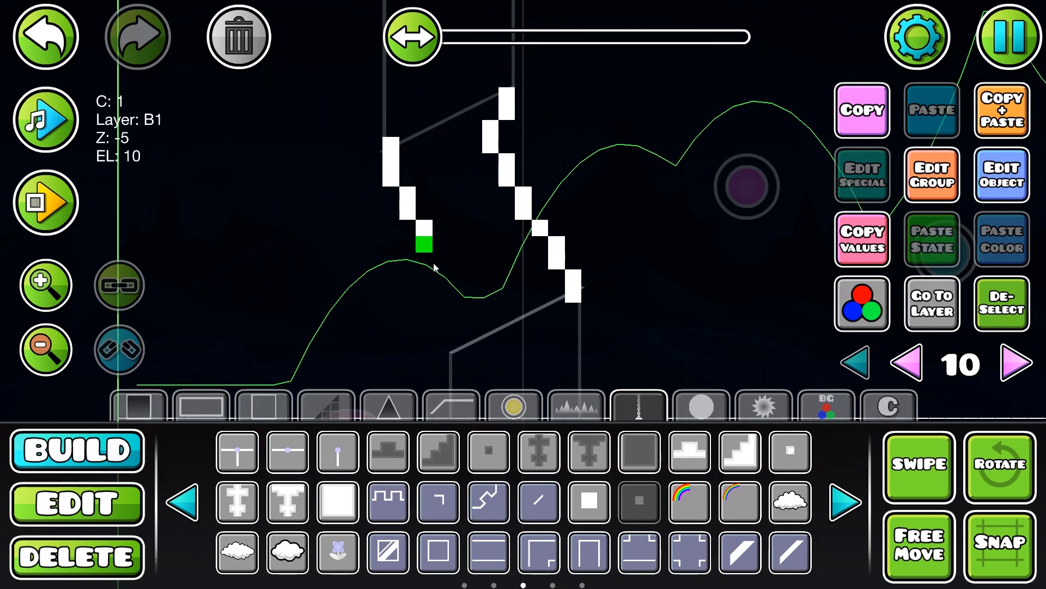
{"action": "left_click", "coordinate": [441, 262]}
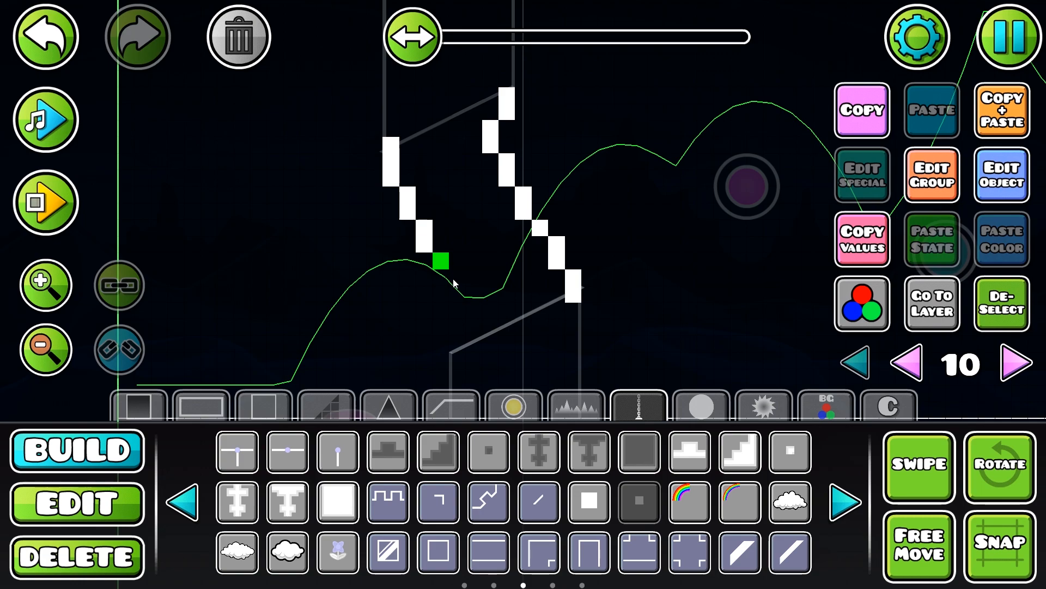
{"action": "left_click", "coordinate": [453, 281]}
{"action": "left_click", "coordinate": [456, 308]}
{"action": "left_click", "coordinate": [458, 294]}
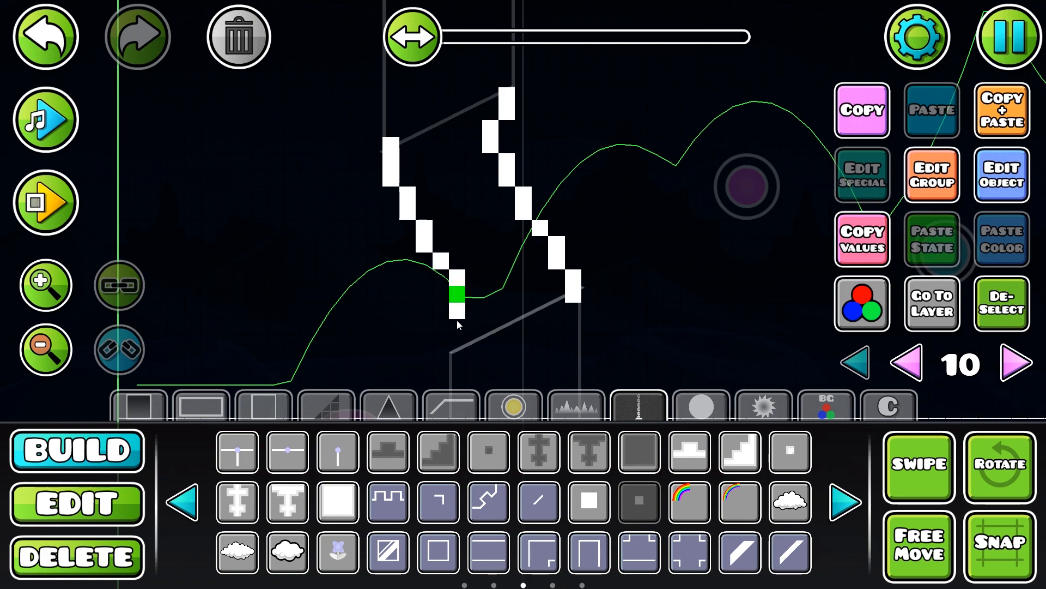
{"action": "left_click", "coordinate": [472, 334]}
{"action": "left_click", "coordinate": [476, 342]}
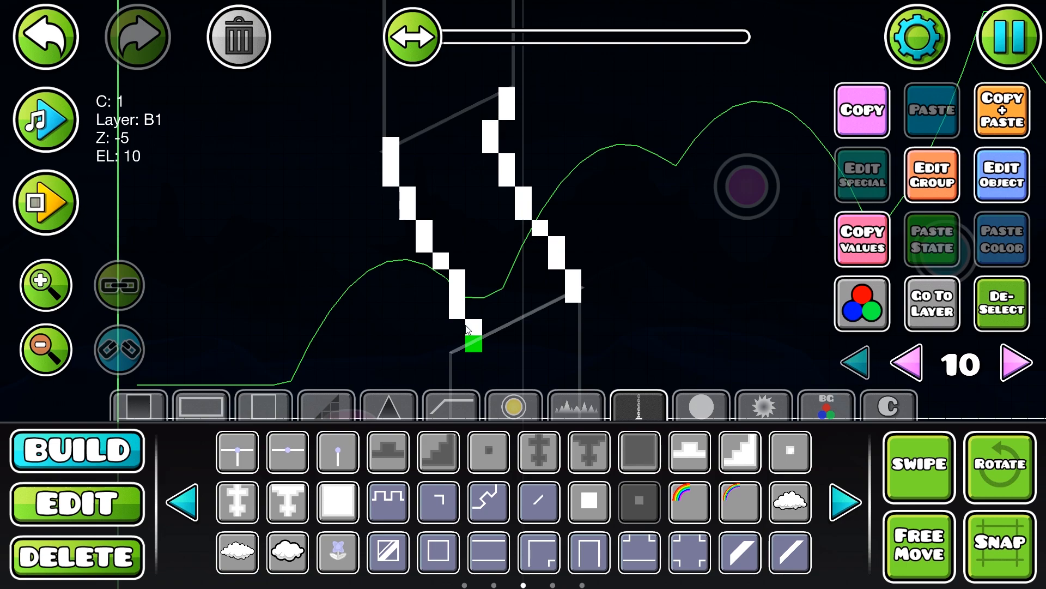
Shift the lowest squares of the new edge sideways so it bends back to the lower slope's low end
{"action": "key", "text": "2"}
{"action": "left_click", "coordinate": [471, 329]}
{"action": "key", "text": "a"}
{"action": "key", "text": "a"}
{"action": "left_click", "coordinate": [463, 312]}
{"action": "key", "text": "d"}
{"action": "left_click", "coordinate": [471, 343]}
{"action": "key", "text": "a"}
{"action": "left_click", "coordinate": [442, 327]}
{"action": "key", "text": "d"}
{"action": "left_click", "coordinate": [986, 299]}
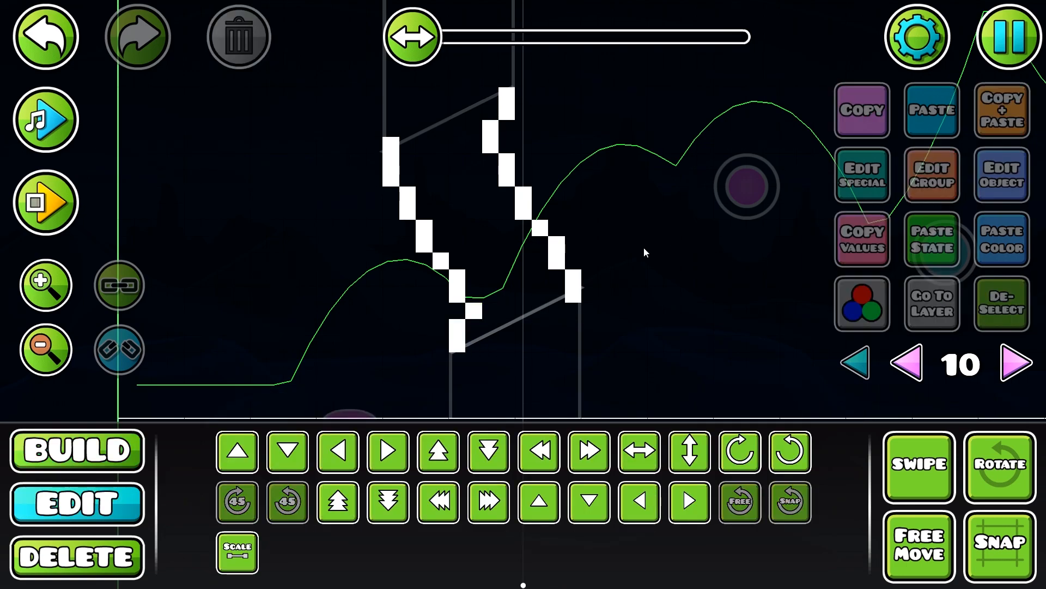
Delete the square beside the edge's lower bend and duplicate the protruding square one unit upward
{"action": "left_click_drag", "start_coordinate": [633, 235], "coordinate": [676, 290]}
{"action": "left_click", "coordinate": [481, 335]}
{"action": "key", "text": "Delete"}
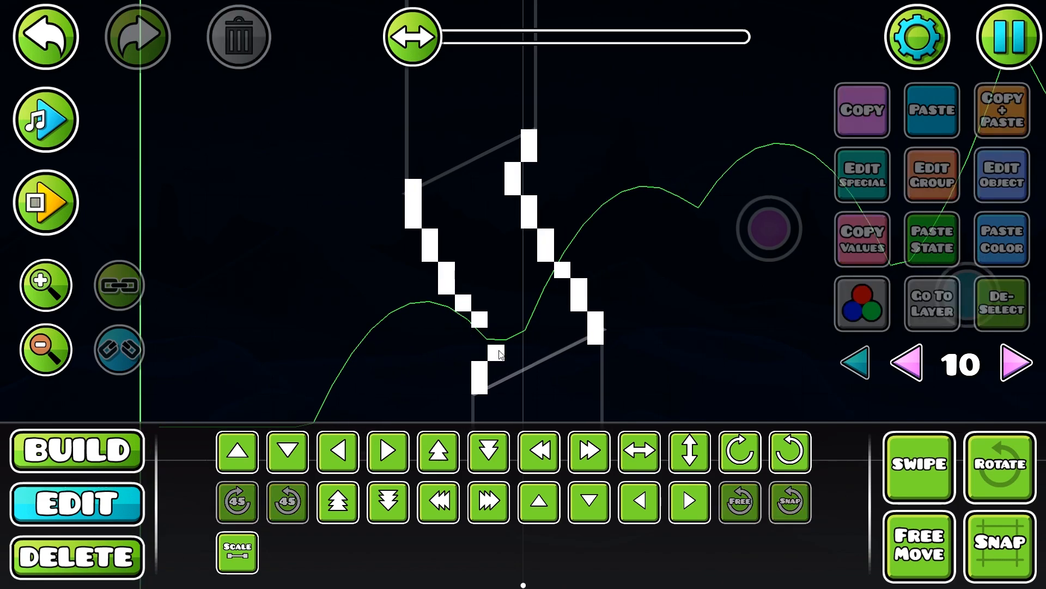
{"action": "left_click", "coordinate": [499, 351]}
{"action": "left_click", "coordinate": [990, 113]}
{"action": "key", "text": "w"}
{"action": "left_click", "coordinate": [1008, 317]}
{"action": "left_click_drag", "start_coordinate": [766, 337], "coordinate": [721, 342]}
Fill the area between the two jagged edges with the larger solid white squares
{"action": "key", "text": "1"}
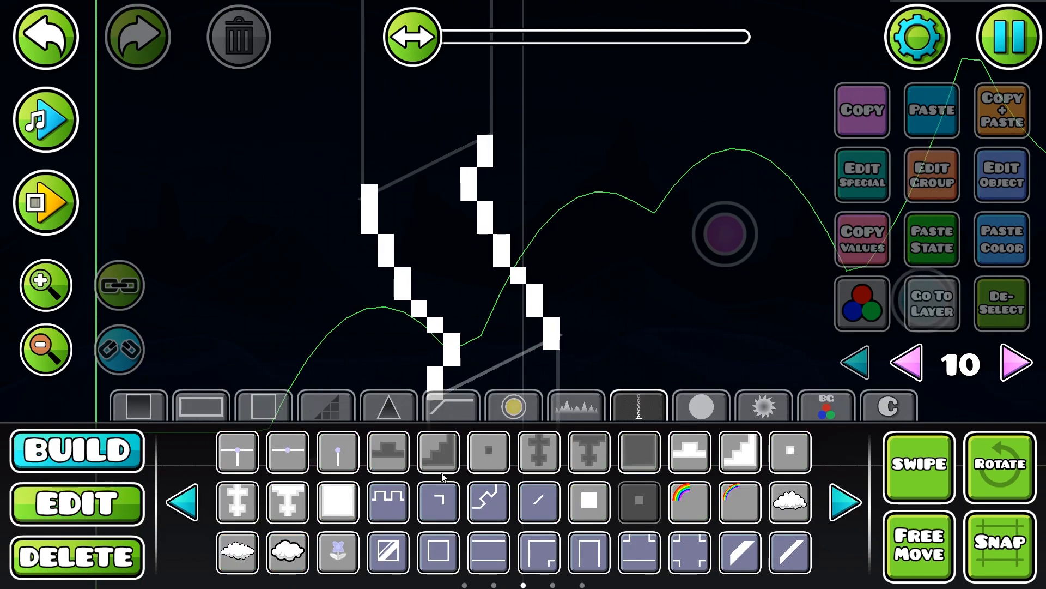
{"action": "left_click", "coordinate": [592, 501]}
{"action": "scroll", "coordinate": [531, 316], "scroll_direction": "down", "scroll_amount": 2}
{"action": "left_click", "coordinate": [487, 269]}
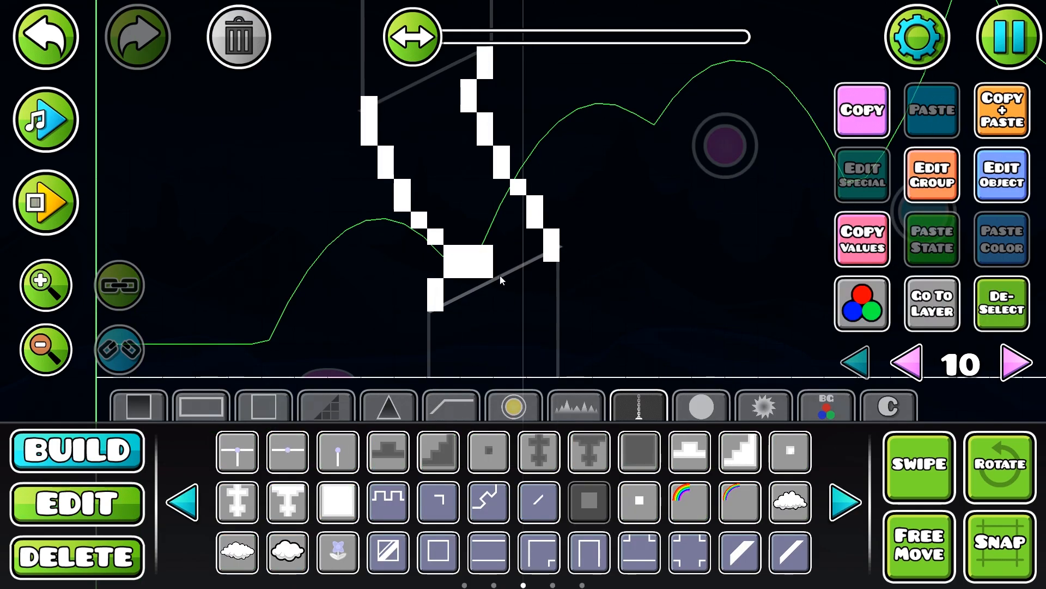
{"action": "left_click", "coordinate": [509, 242]}
{"action": "left_click", "coordinate": [475, 240]}
{"action": "left_click", "coordinate": [464, 196]}
{"action": "left_click", "coordinate": [445, 192]}
{"action": "left_click", "coordinate": [469, 164]}
{"action": "left_click", "coordinate": [432, 160]}
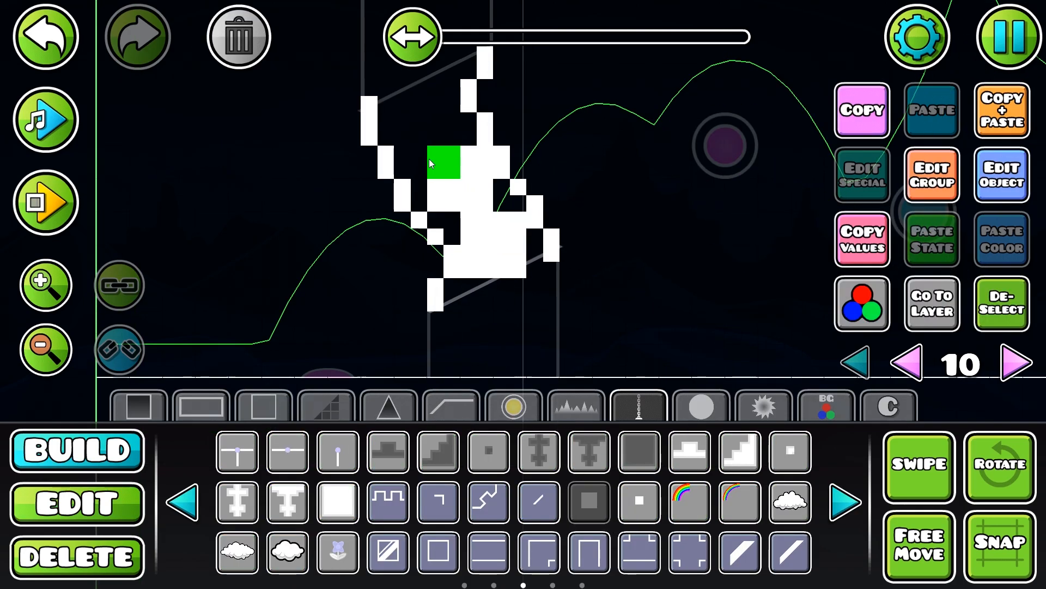
{"action": "left_click", "coordinate": [412, 158]}
{"action": "left_click", "coordinate": [413, 130]}
{"action": "left_click", "coordinate": [440, 128]}
{"action": "left_click", "coordinate": [417, 103]}
{"action": "left_click", "coordinate": [447, 85]}
{"action": "left_click", "coordinate": [379, 88]}
{"action": "left_click", "coordinate": [408, 91]}
Fill the remaining gaps along the shape's borders with small white squares
{"action": "scroll", "coordinate": [480, 245], "scroll_direction": "down", "scroll_amount": 3}
{"action": "left_click", "coordinate": [640, 502]}
{"action": "scroll", "coordinate": [517, 306], "scroll_direction": "up", "scroll_amount": 1}
{"action": "left_click", "coordinate": [451, 170]}
{"action": "left_click", "coordinate": [452, 154]}
{"action": "left_click_drag", "start_coordinate": [534, 169], "coordinate": [534, 189]}
{"action": "left_click_drag", "start_coordinate": [499, 218], "coordinate": [452, 236]}
{"action": "scroll", "coordinate": [469, 179], "scroll_direction": "up", "scroll_amount": 2}
{"action": "mouse_move", "coordinate": [386, 180]}
{"action": "left_mouse_down"}
{"action": "mouse_move", "coordinate": [386, 133]}
{"action": "mouse_move", "coordinate": [370, 132]}
{"action": "left_mouse_up"}
{"action": "left_click_drag", "start_coordinate": [467, 163], "coordinate": [468, 181]}
{"action": "left_click", "coordinate": [466, 109]}
{"action": "scroll", "coordinate": [466, 109], "scroll_direction": "up", "scroll_amount": 1}
Delete the fill squares that extend above the ceiling slope near its low end
{"action": "key", "text": "2"}
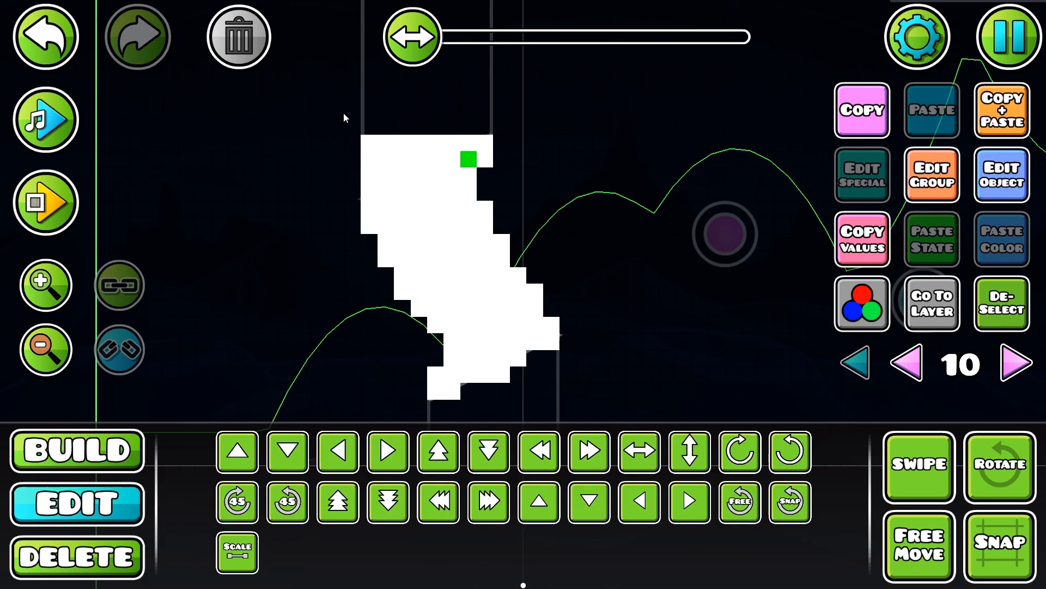
{"action": "left_click", "coordinate": [378, 140]}
{"action": "left_click", "coordinate": [381, 181], "text": "shift"}
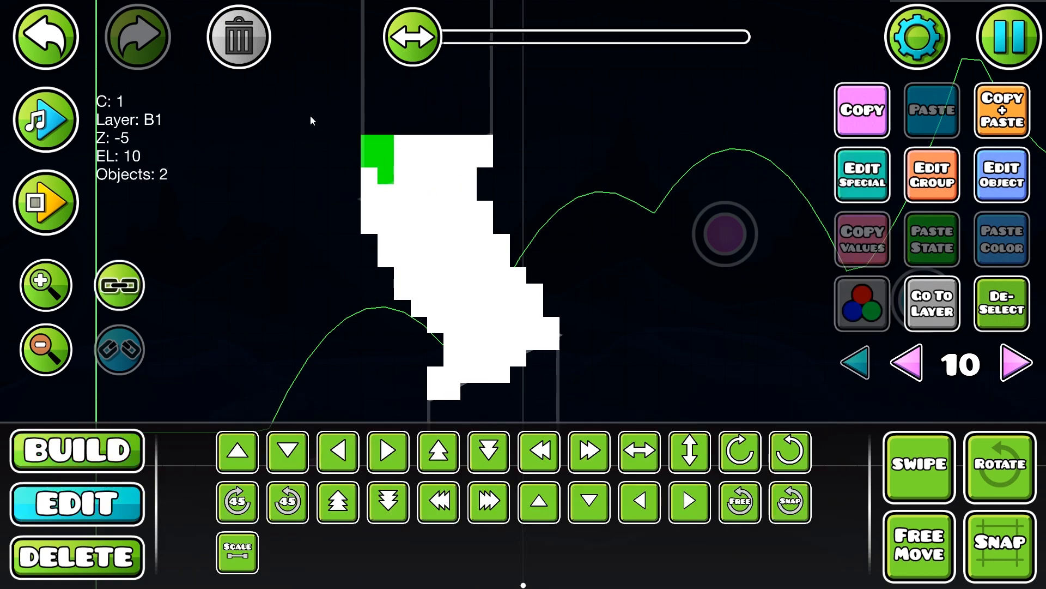
{"action": "left_click", "coordinate": [372, 171], "text": "shift"}
{"action": "left_click", "coordinate": [254, 61]}
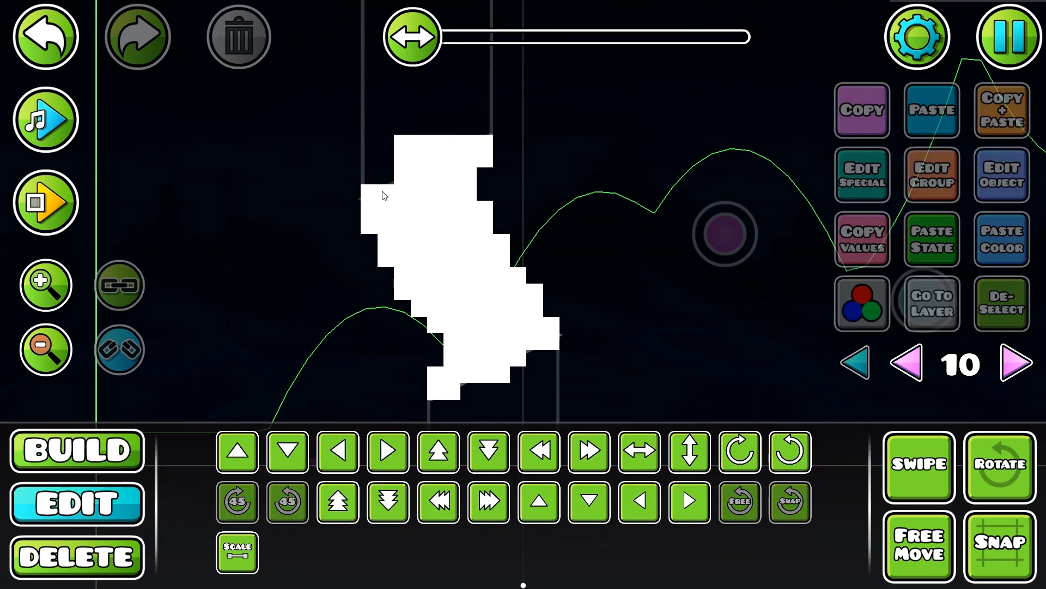
{"action": "left_click", "coordinate": [407, 155]}
{"action": "left_click", "coordinate": [253, 56]}
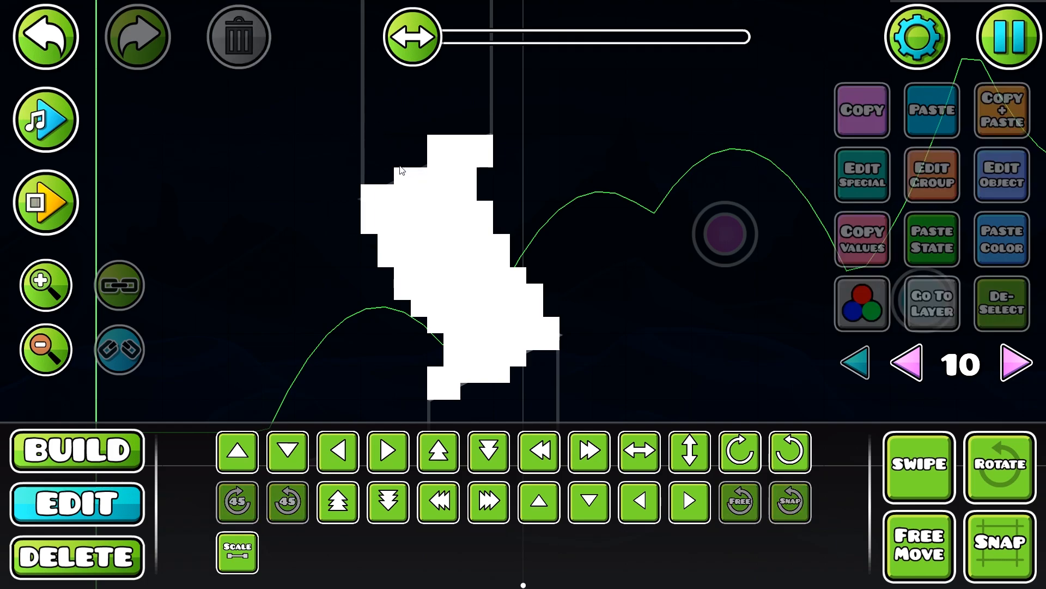
Try deleting the large square that sticks out above the middle of the ceiling slope
{"action": "left_click", "coordinate": [435, 149]}
{"action": "left_click", "coordinate": [256, 38]}
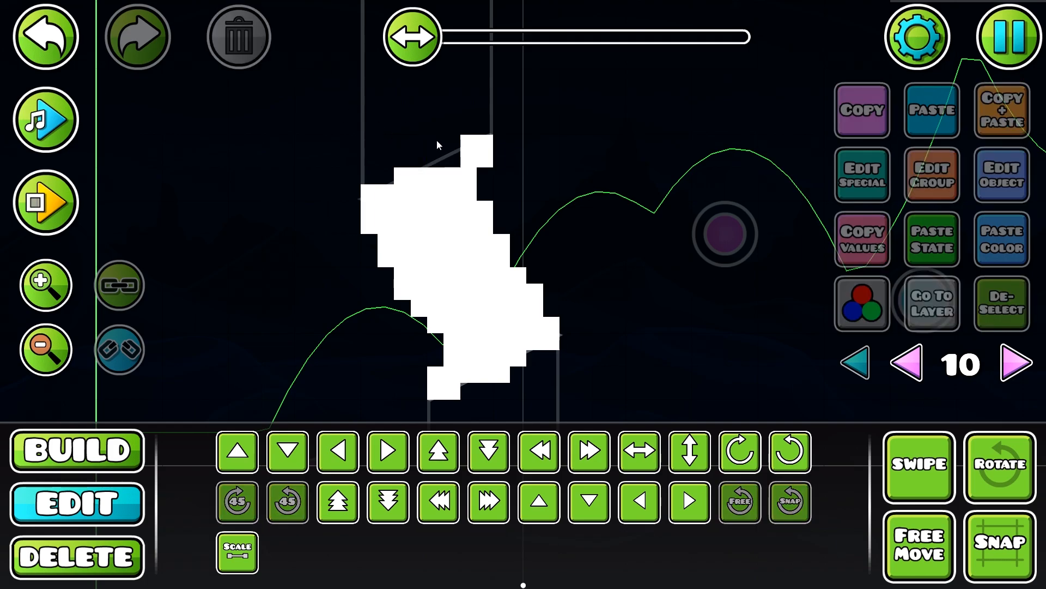
{"action": "left_click", "coordinate": [58, 19]}
{"action": "left_click", "coordinate": [981, 304]}
{"action": "left_click_drag", "start_coordinate": [688, 269], "coordinate": [624, 246]}
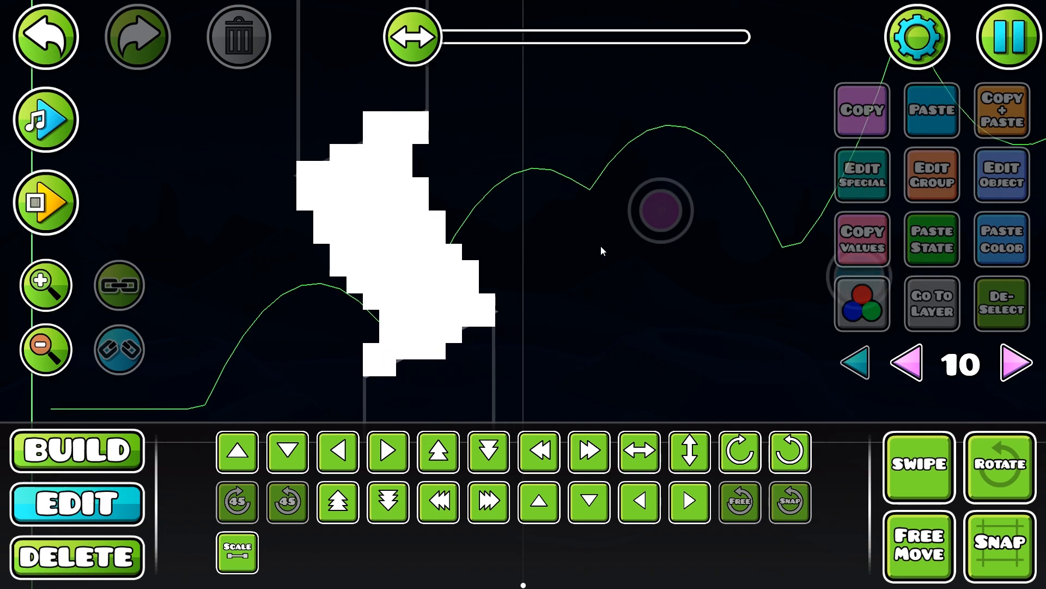
{"action": "left_click_drag", "start_coordinate": [554, 224], "coordinate": [618, 261]}
Select all the fill squares of the pixel shape and assign them colour channel 2
{"action": "left_click_drag", "start_coordinate": [309, 136], "coordinate": [576, 416]}
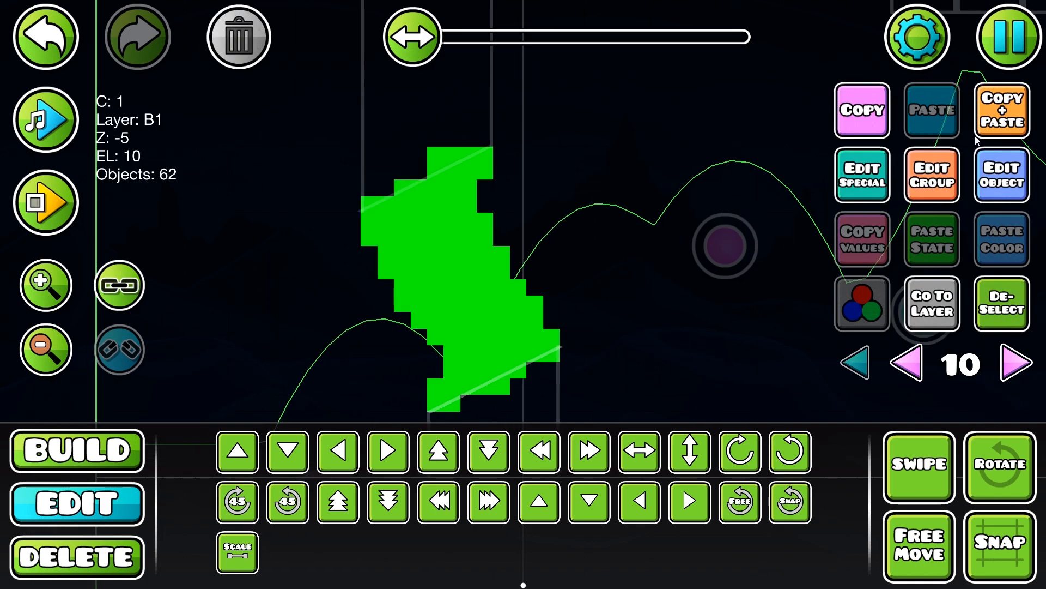
{"action": "left_click", "coordinate": [989, 167]}
{"action": "left_click", "coordinate": [417, 327]}
{"action": "left_click", "coordinate": [512, 491]}
{"action": "left_click", "coordinate": [986, 308]}
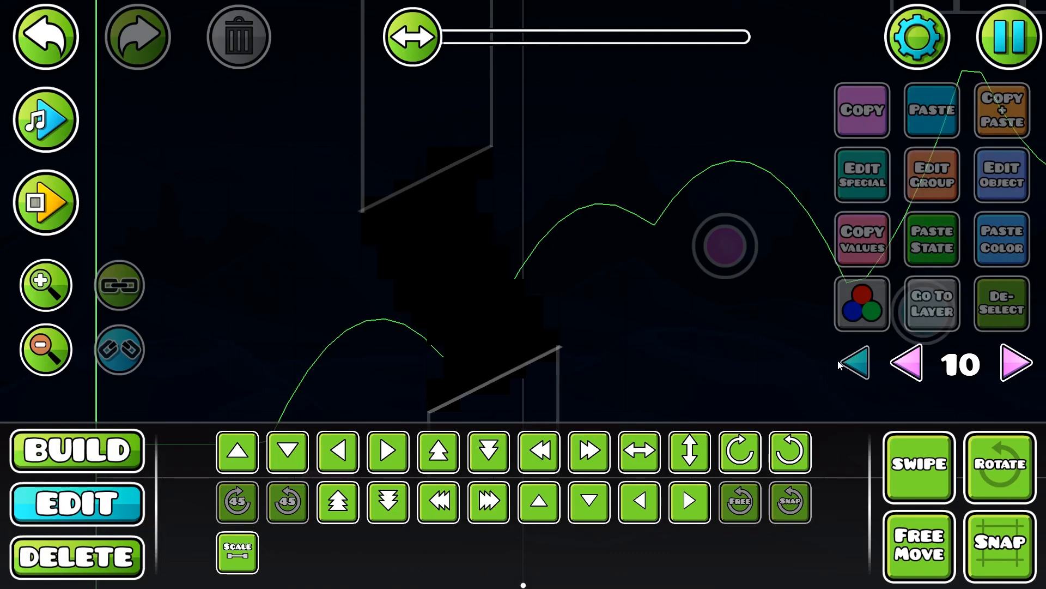
Examine the recoloured shape together with all editor layers and return to editor layer 10
{"action": "left_click", "coordinate": [852, 363]}
{"action": "left_click_drag", "start_coordinate": [692, 328], "coordinate": [675, 379]}
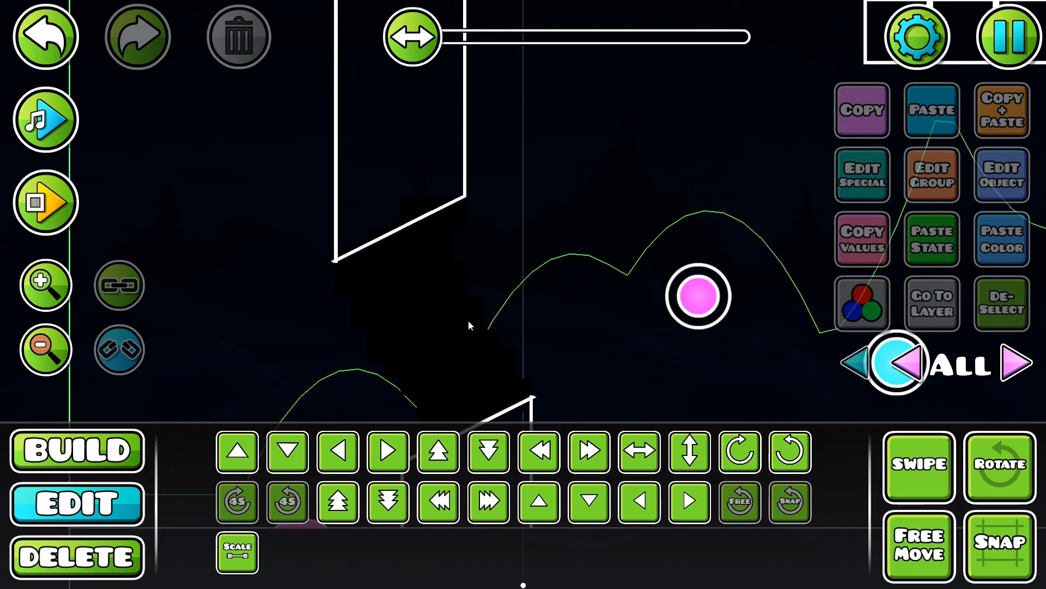
{"action": "left_click_drag", "start_coordinate": [374, 263], "coordinate": [457, 208]}
{"action": "left_click", "coordinate": [61, 57]}
{"action": "left_click", "coordinate": [949, 295]}
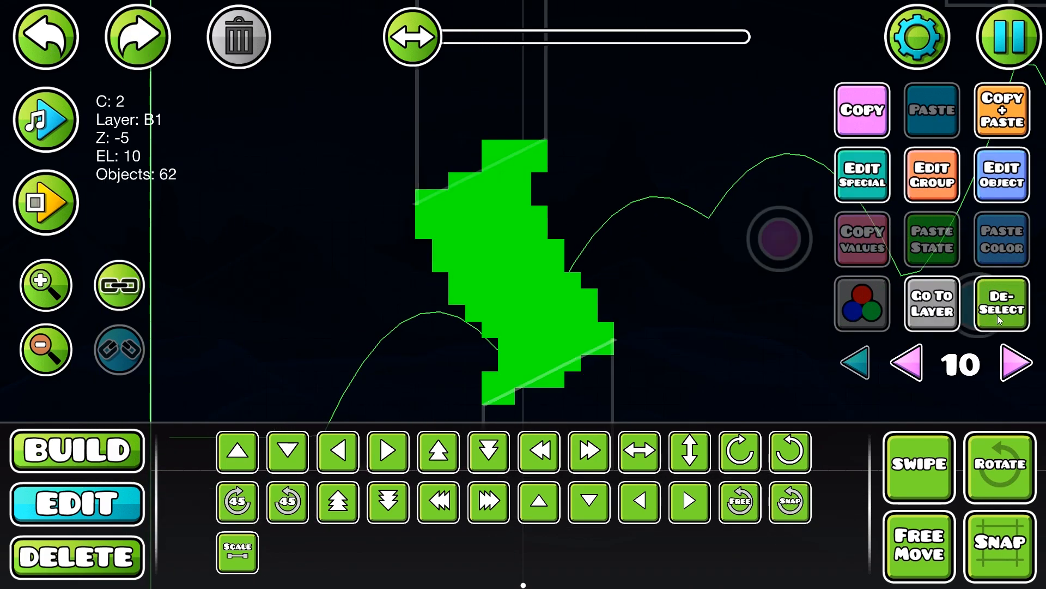
{"action": "left_click", "coordinate": [995, 316]}
{"action": "left_click", "coordinate": [1017, 363]}
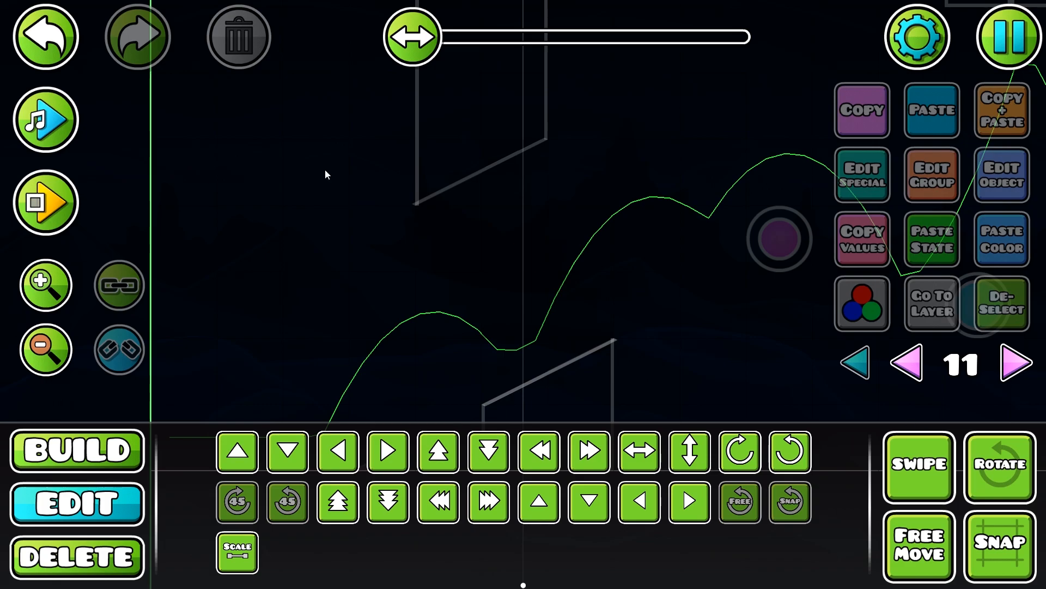
{"action": "left_click", "coordinate": [907, 363]}
Reselect all the fill squares of the pixel shape and set their Z layer to B4
{"action": "left_click", "coordinate": [46, 36]}
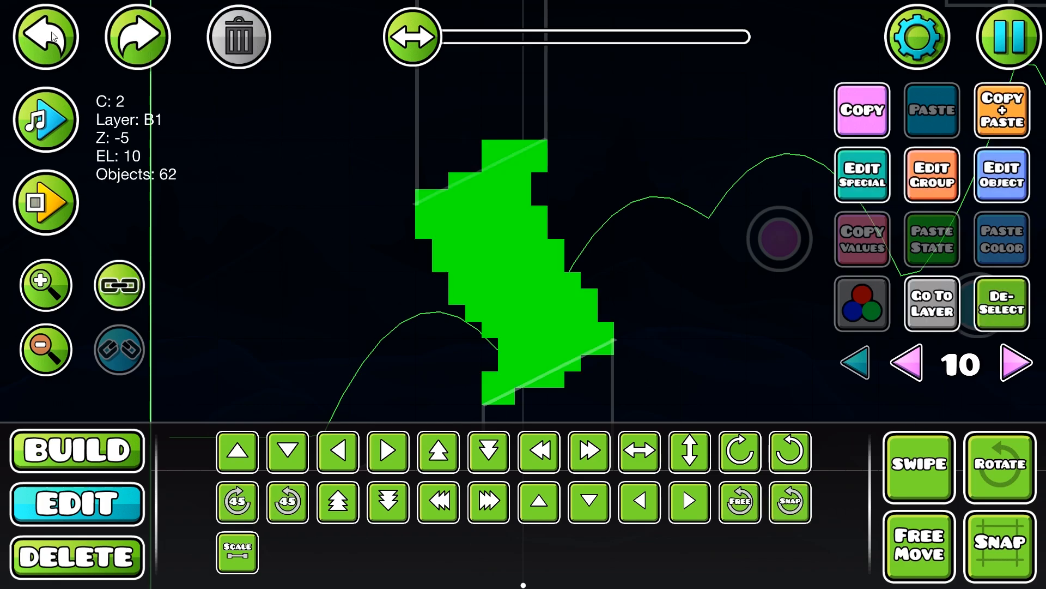
{"action": "left_click", "coordinate": [957, 174]}
{"action": "left_click", "coordinate": [283, 464]}
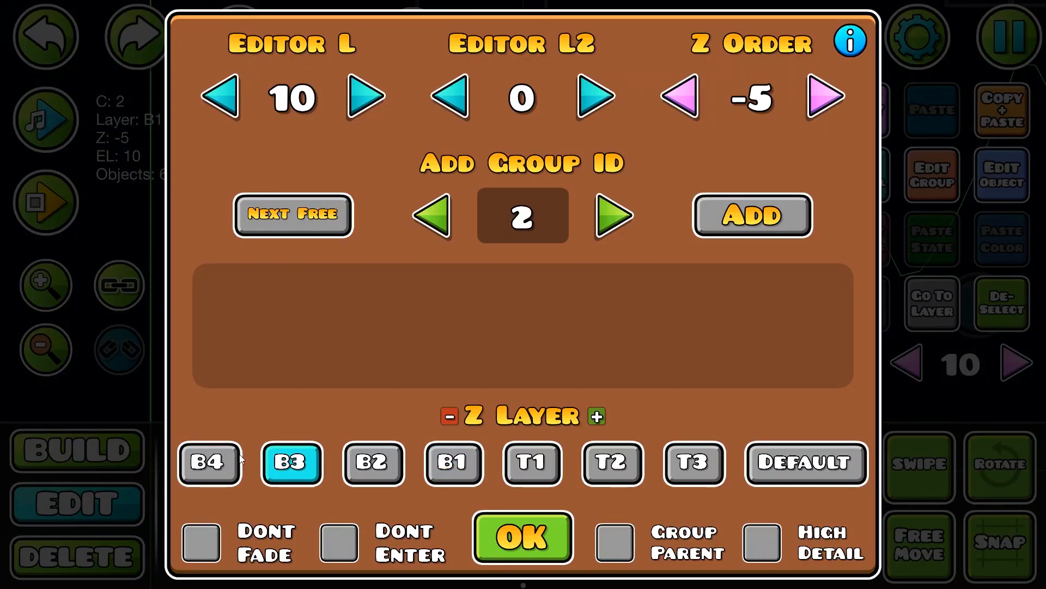
{"action": "left_click", "coordinate": [216, 461]}
{"action": "left_click", "coordinate": [283, 464]}
{"action": "left_click", "coordinate": [227, 462]}
{"action": "left_click", "coordinate": [290, 471]}
{"action": "left_click", "coordinate": [226, 467]}
{"action": "left_click", "coordinate": [521, 528]}
{"action": "left_click", "coordinate": [994, 310]}
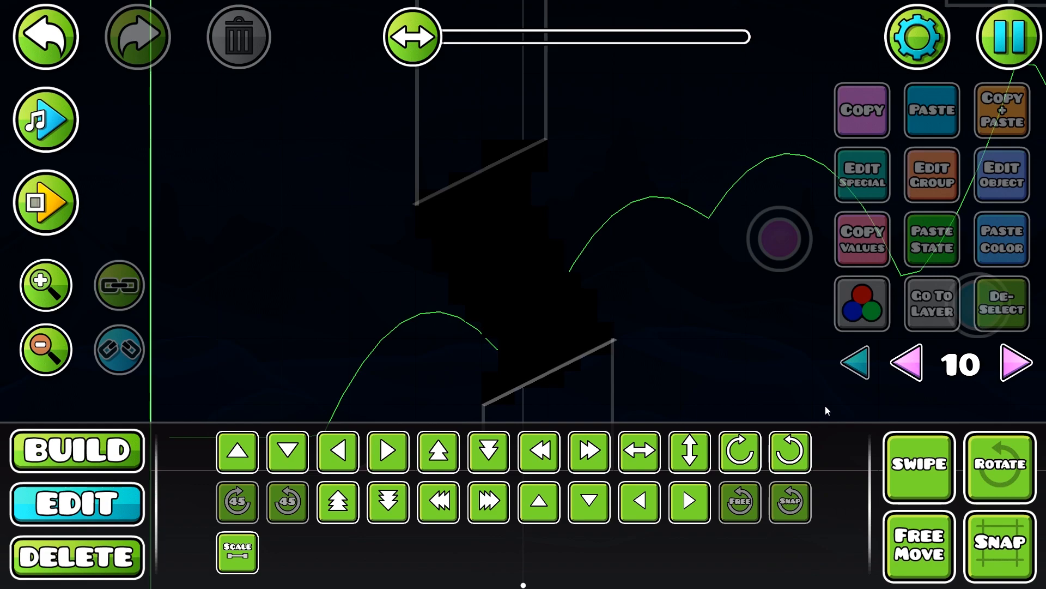
Place a soft round glow object on editor layer 11 and shift it one step right and one step down
{"action": "left_click", "coordinate": [1024, 363]}
{"action": "key", "text": "1"}
{"action": "left_click", "coordinate": [576, 406]}
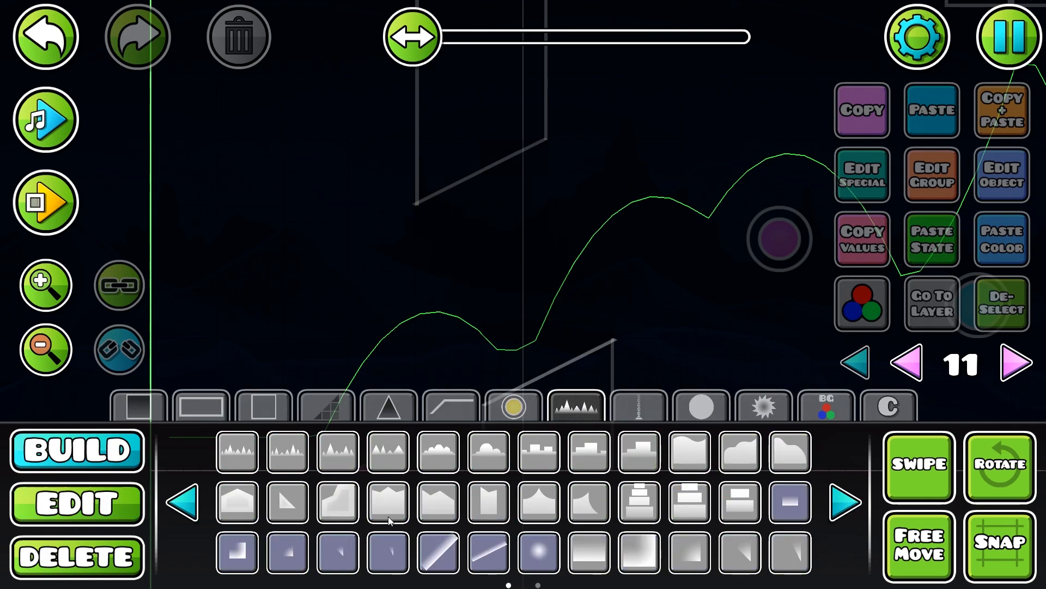
{"action": "left_click", "coordinate": [857, 502]}
{"action": "left_click", "coordinate": [241, 502]}
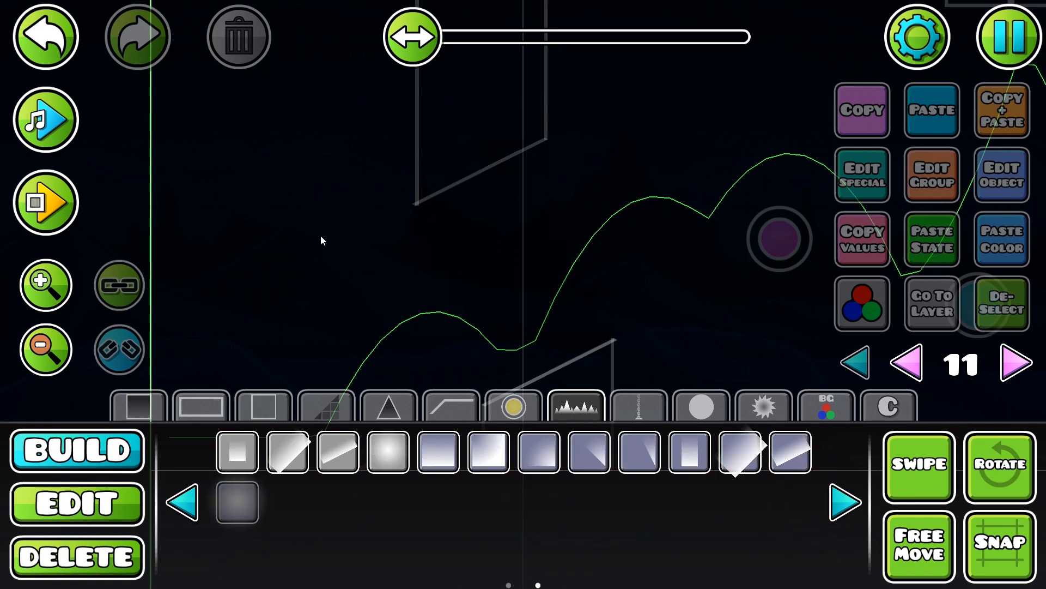
{"action": "left_click", "coordinate": [317, 238]}
{"action": "key", "text": "d"}
{"action": "key", "text": "s"}
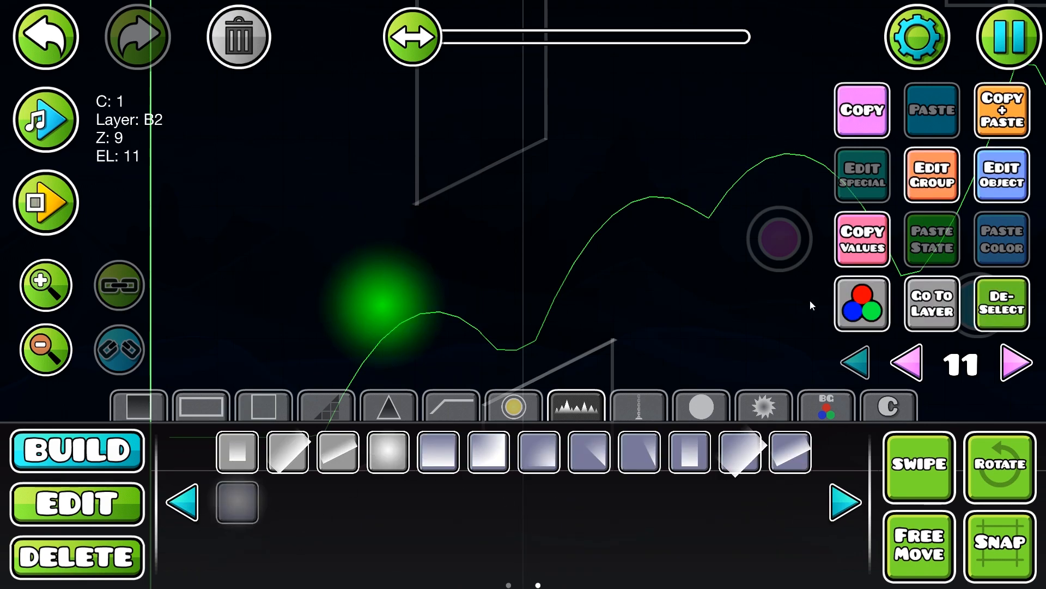
Assign colour channel 6 to the glow and move it to the shape's left edge
{"action": "left_click", "coordinate": [862, 303]}
{"action": "left_click", "coordinate": [276, 411]}
{"action": "left_click", "coordinate": [567, 513]}
{"action": "key", "text": "2"}
{"action": "left_click_drag", "start_coordinate": [391, 296], "coordinate": [459, 262]}
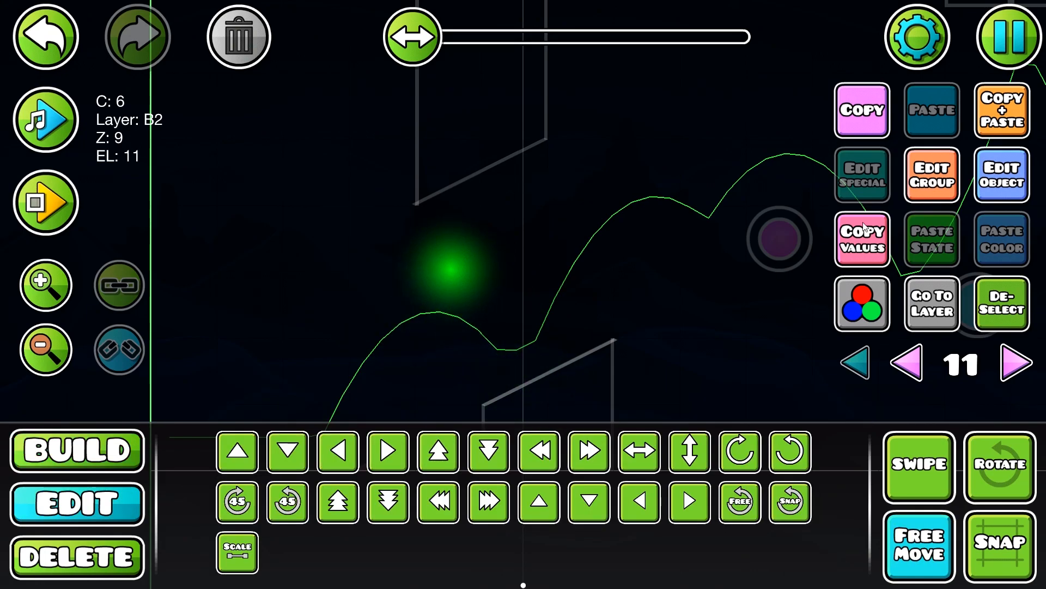
Set the glow's Z layer to B4
{"action": "left_click", "coordinate": [932, 175]}
{"action": "left_click", "coordinate": [295, 463]}
{"action": "left_click", "coordinate": [210, 464]}
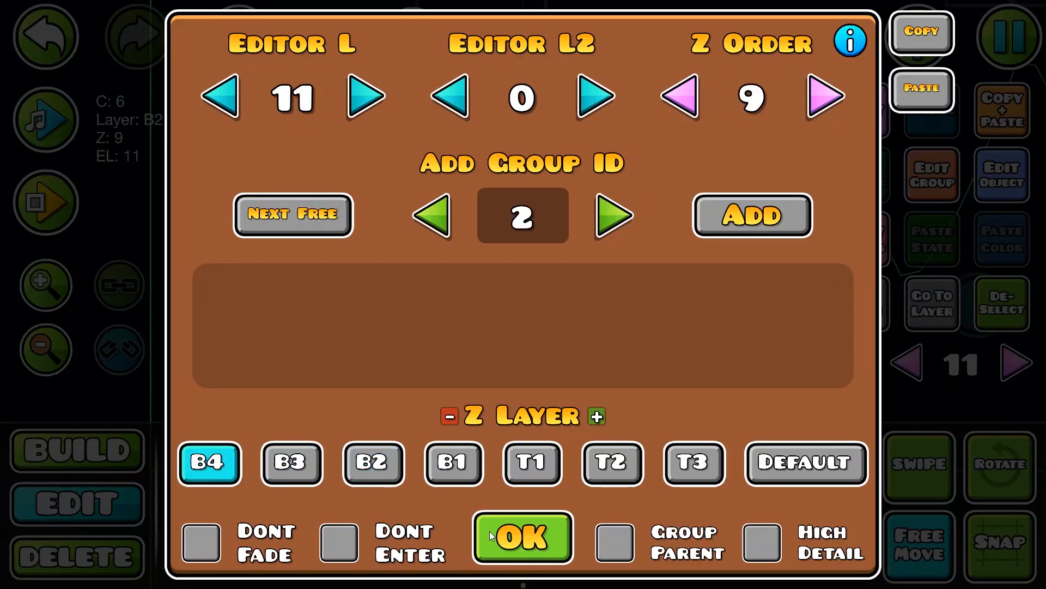
{"action": "left_click", "coordinate": [485, 530]}
Line both jagged edges of the shape with copies of the glow and show all editor layers
{"action": "left_click", "coordinate": [422, 216]}
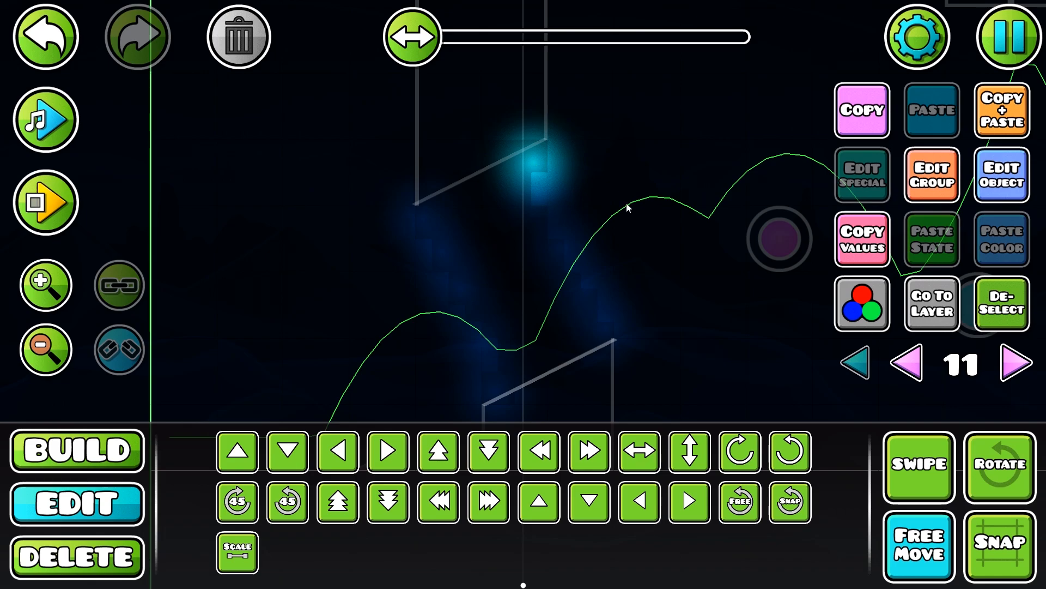
{"action": "left_click", "coordinate": [984, 299]}
{"action": "left_click", "coordinate": [856, 360]}
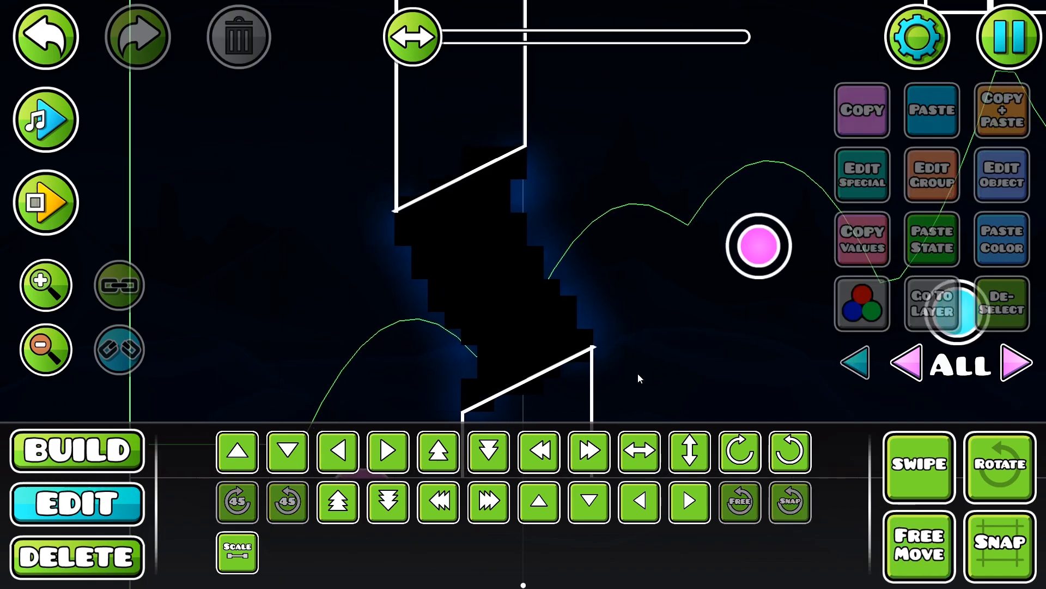
On editor layer 11, nudge the glows along the shape's right edge slightly left and up
{"action": "left_click", "coordinate": [32, 40]}
{"action": "left_click", "coordinate": [925, 319]}
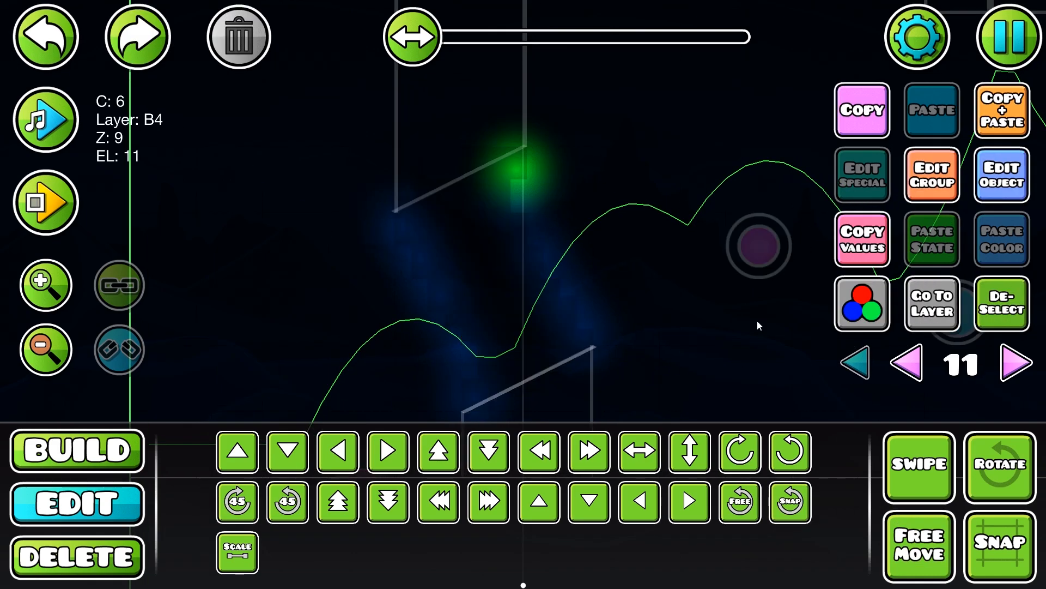
{"action": "left_click_drag", "start_coordinate": [508, 163], "coordinate": [639, 305]}
{"action": "key", "text": "shift+a"}
{"action": "key", "text": "shift+a"}
{"action": "key", "text": "shift+w"}
{"action": "left_click", "coordinate": [981, 309]}
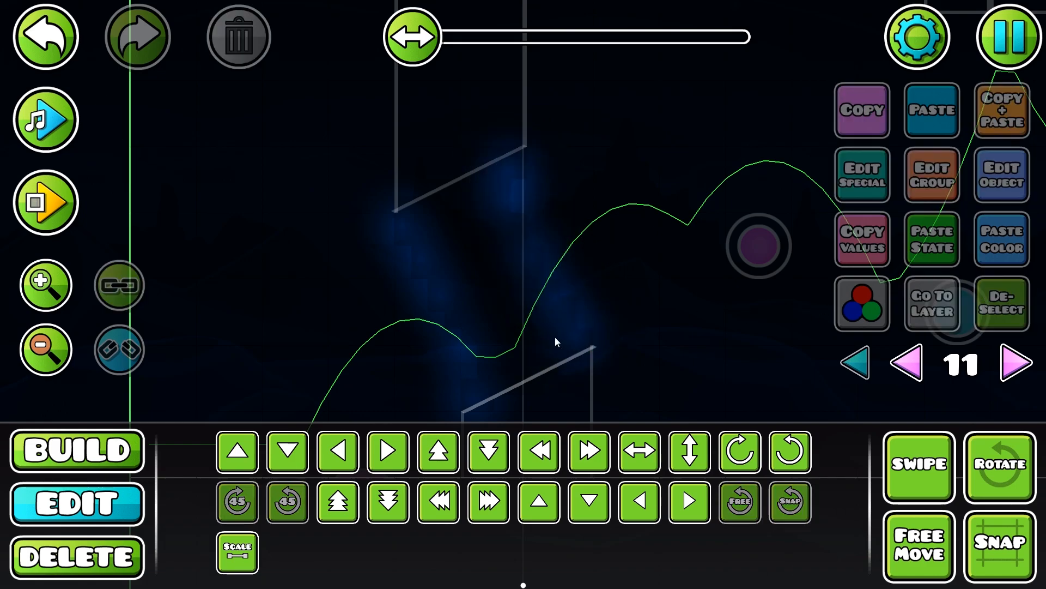
Nudge the glows along the shape's left edge slightly right, closer to the shape
{"action": "left_click", "coordinate": [453, 364]}
{"action": "key", "text": "shift+d"}
{"action": "key", "text": "shift+d"}
{"action": "left_click", "coordinate": [981, 316]}
{"action": "left_click", "coordinate": [849, 355]}
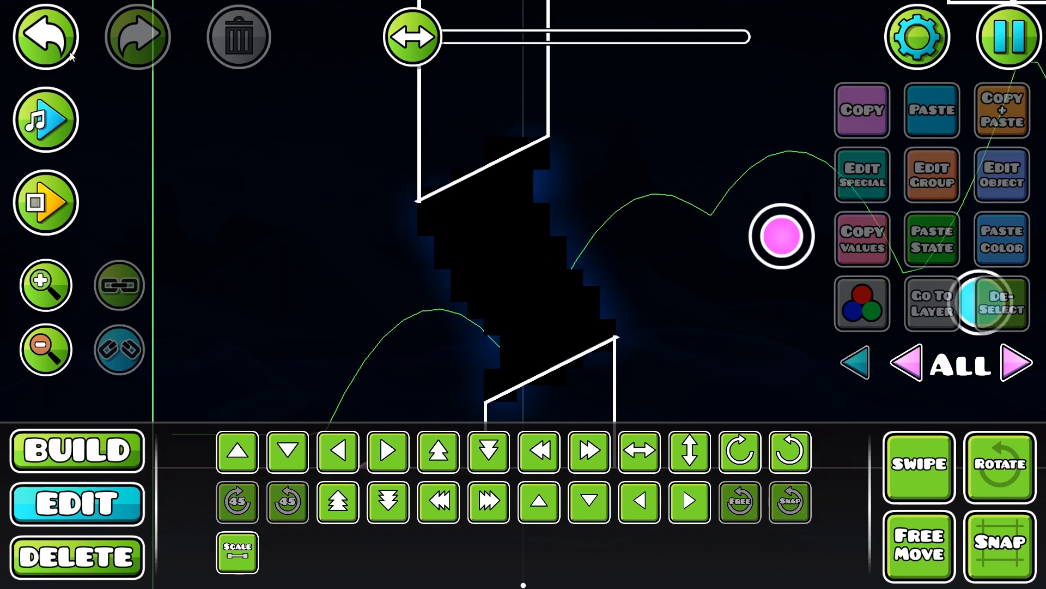
Select the lower glows along the shape's right edge and nudge them slightly further left
{"action": "key", "text": "ctrl+z"}
{"action": "left_click", "coordinate": [934, 303]}
{"action": "left_click_drag", "start_coordinate": [543, 152], "coordinate": [640, 254]}
{"action": "left_click", "coordinate": [1005, 324]}
{"action": "left_click_drag", "start_coordinate": [586, 171], "coordinate": [624, 240]}
{"action": "left_click", "coordinate": [595, 323], "text": "shift"}
{"action": "key", "text": "shift+a"}
{"action": "key", "text": "shift+a"}
{"action": "left_click", "coordinate": [1001, 303]}
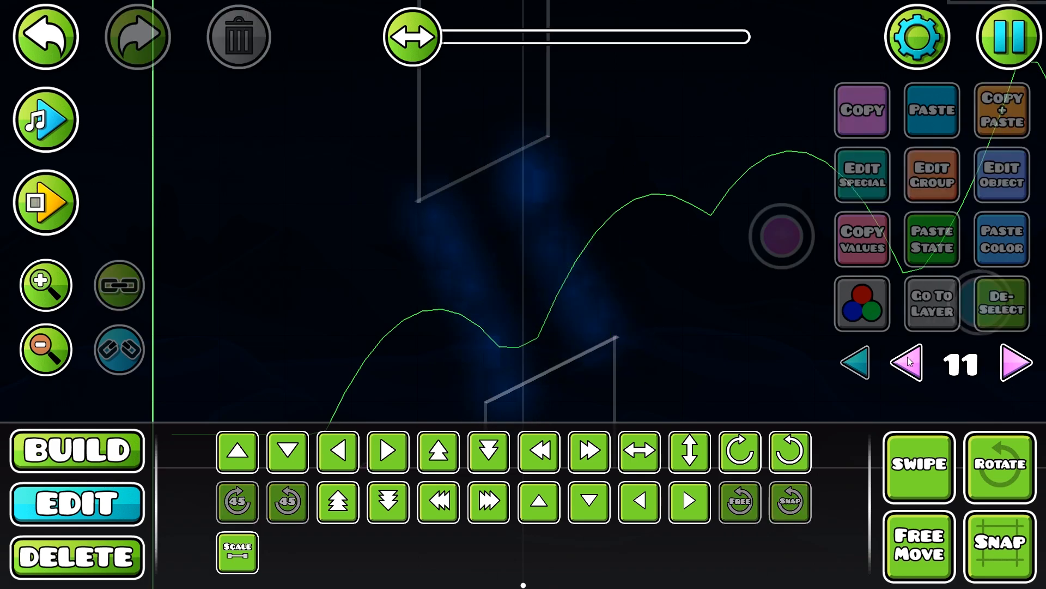
On editor layer 10, delete the four large squares in the middle of the shape to open a hole
{"action": "left_click", "coordinate": [909, 358]}
{"action": "left_click_drag", "start_coordinate": [729, 379], "coordinate": [704, 381]}
{"action": "left_click", "coordinate": [46, 285]}
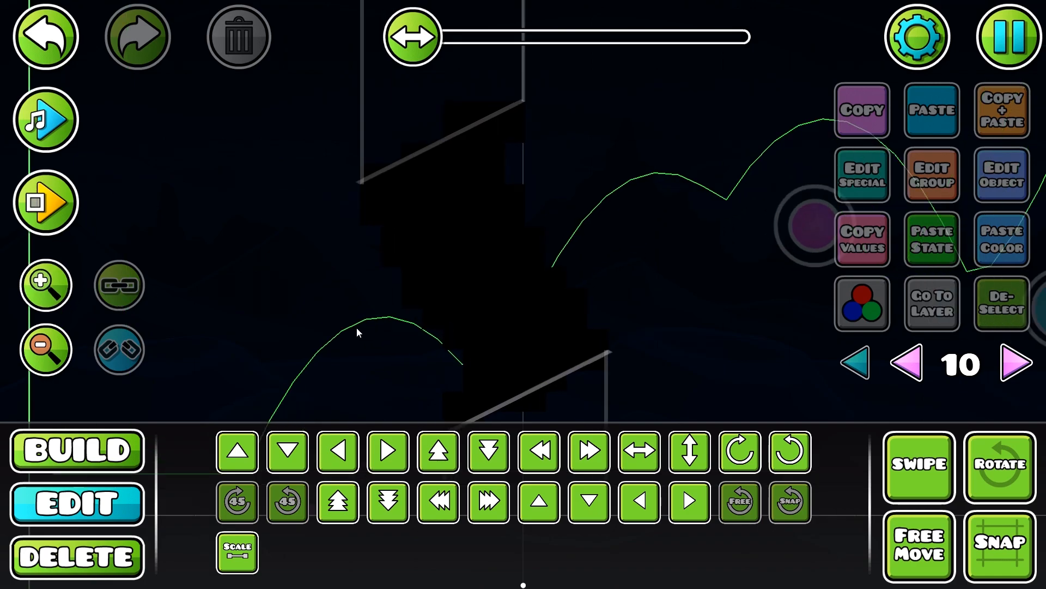
{"action": "left_click", "coordinate": [480, 279]}
{"action": "left_click", "coordinate": [499, 286], "text": "shift"}
{"action": "left_click", "coordinate": [497, 260], "text": "shift"}
{"action": "left_click", "coordinate": [474, 259], "text": "shift"}
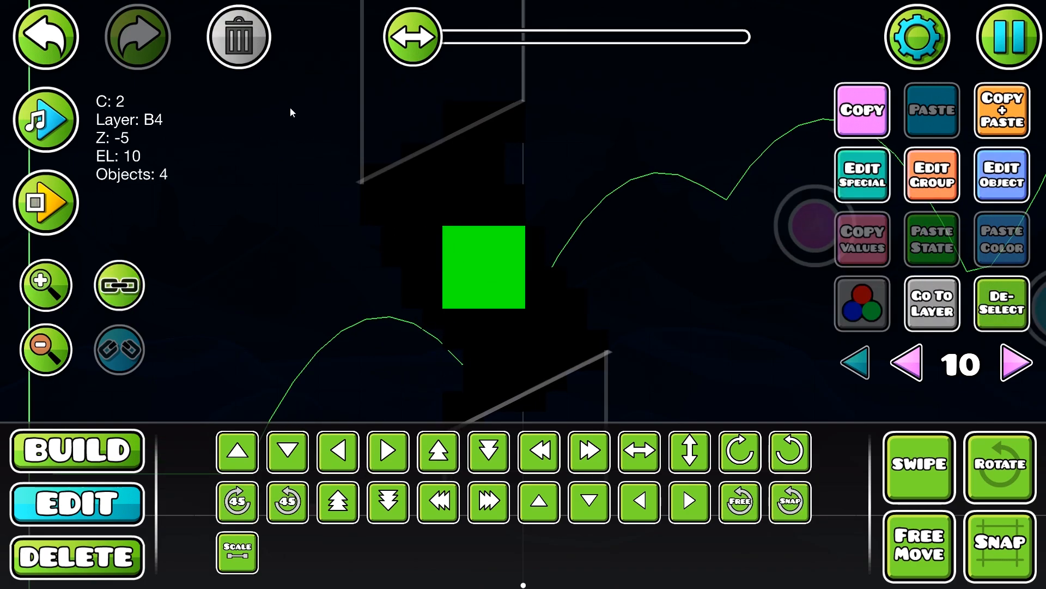
{"action": "left_click", "coordinate": [241, 41]}
Place small squares inside the hole: two along its upper right, one below them and one in the lower-left corner
{"action": "left_click_drag", "start_coordinate": [441, 221], "coordinate": [400, 257]}
{"action": "left_click", "coordinate": [41, 300]}
{"action": "left_click", "coordinate": [40, 300]}
{"action": "left_click", "coordinate": [40, 300]}
{"action": "key", "text": "1"}
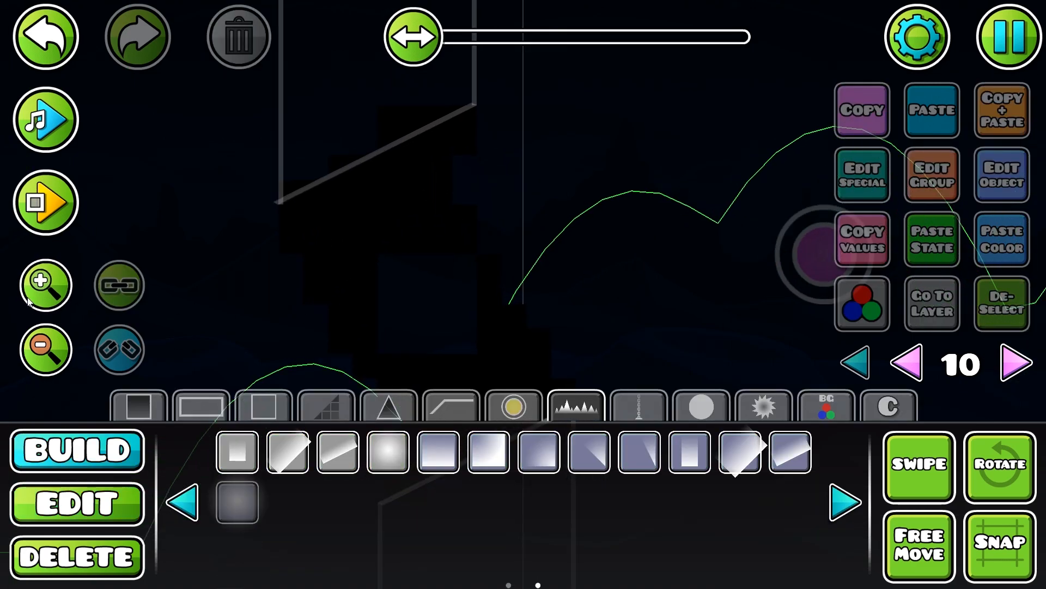
{"action": "left_click", "coordinate": [41, 300]}
{"action": "key", "text": "2"}
{"action": "left_click", "coordinate": [414, 237]}
{"action": "left_click", "coordinate": [354, 283]}
{"action": "key", "text": "1"}
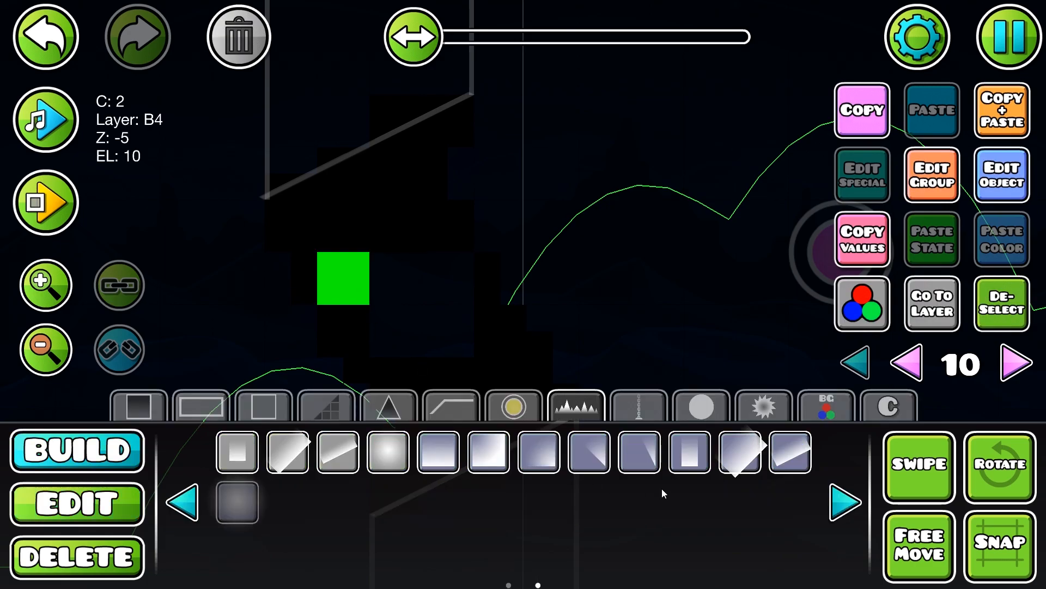
{"action": "left_click", "coordinate": [622, 411]}
{"action": "left_click", "coordinate": [449, 268]}
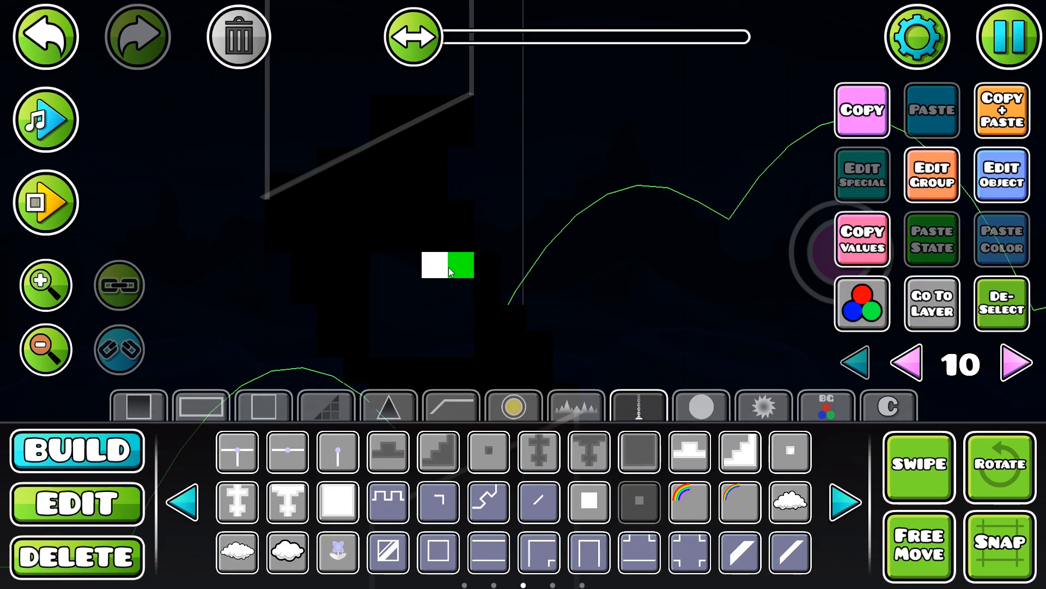
{"action": "left_click", "coordinate": [436, 294]}
{"action": "scroll", "coordinate": [414, 327], "scroll_direction": "down", "scroll_amount": 2}
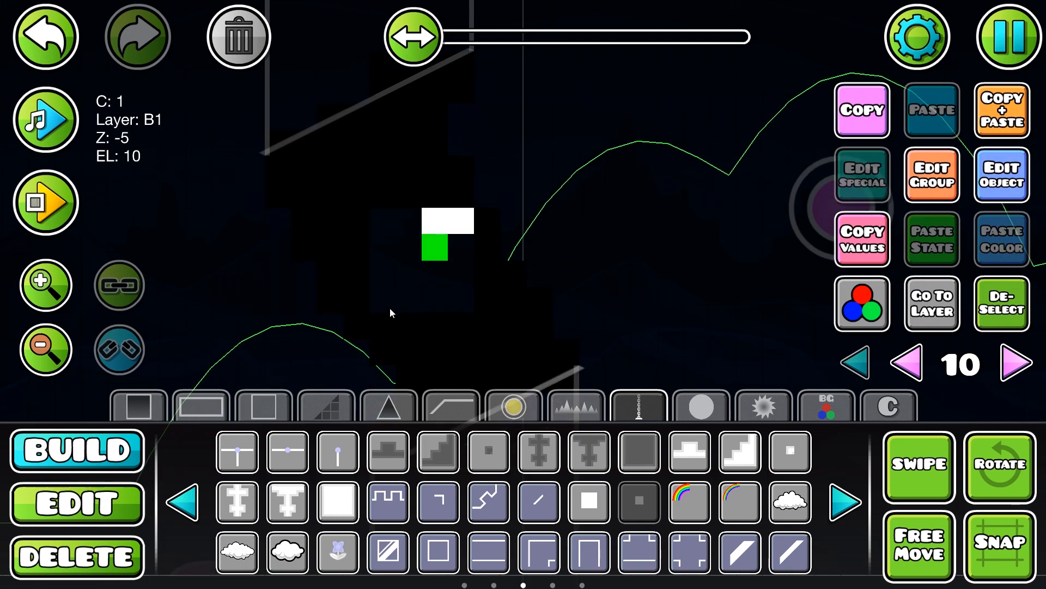
{"action": "left_click", "coordinate": [390, 299]}
Select the four small squares inside the hole and assign them colour channel 2
{"action": "key", "text": "2"}
{"action": "left_click_drag", "start_coordinate": [434, 233], "coordinate": [468, 240]}
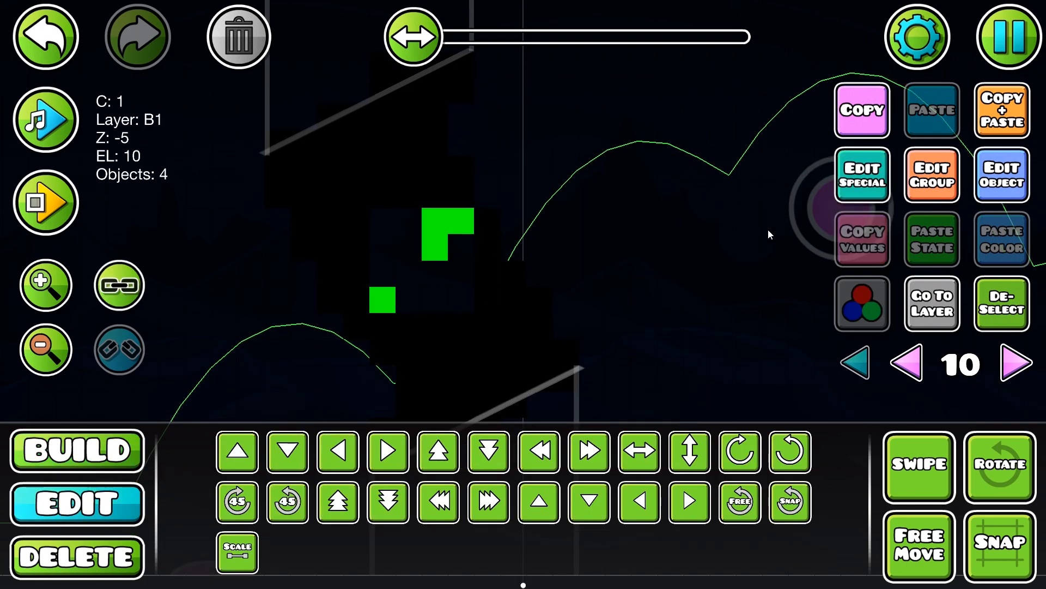
{"action": "left_click", "coordinate": [989, 175]}
{"action": "left_click", "coordinate": [397, 315]}
{"action": "left_click", "coordinate": [513, 482]}
{"action": "left_click", "coordinate": [987, 306]}
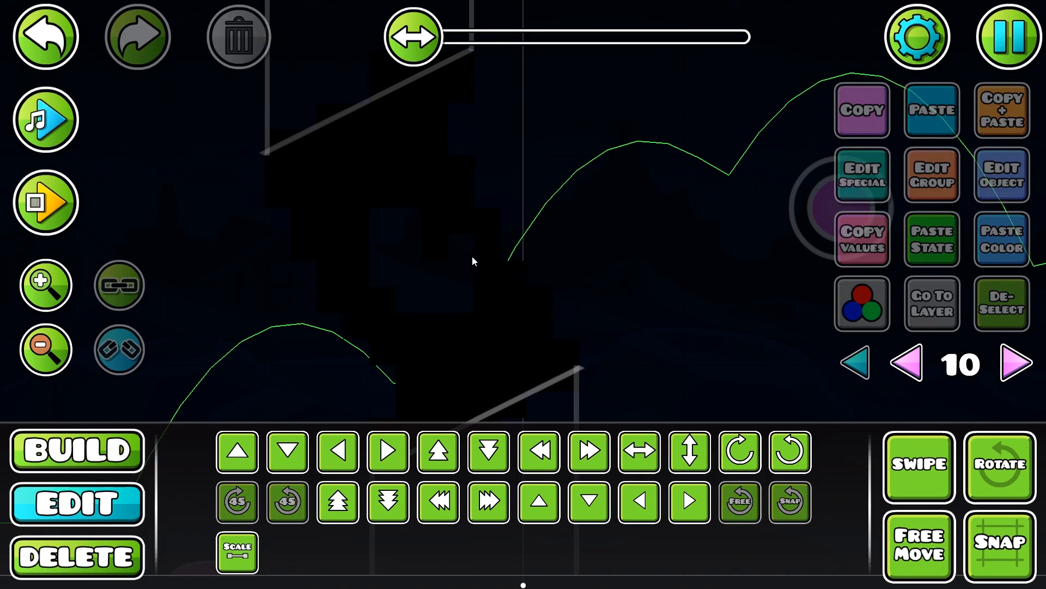
Duplicate the hole's inner small square into the upper-left corner and delete the original
{"action": "left_click", "coordinate": [437, 248]}
{"action": "left_click", "coordinate": [992, 118]}
{"action": "key", "text": "w"}
{"action": "key", "text": "a"}
{"action": "key", "text": "a"}
{"action": "left_click", "coordinate": [1001, 294]}
{"action": "left_click", "coordinate": [429, 250]}
{"action": "left_click", "coordinate": [240, 52]}
Duplicate the small square in the hole's upper-right corner one step down
{"action": "left_click", "coordinate": [466, 223]}
{"action": "left_click", "coordinate": [992, 116]}
{"action": "key", "text": "s"}
{"action": "left_click", "coordinate": [998, 297]}
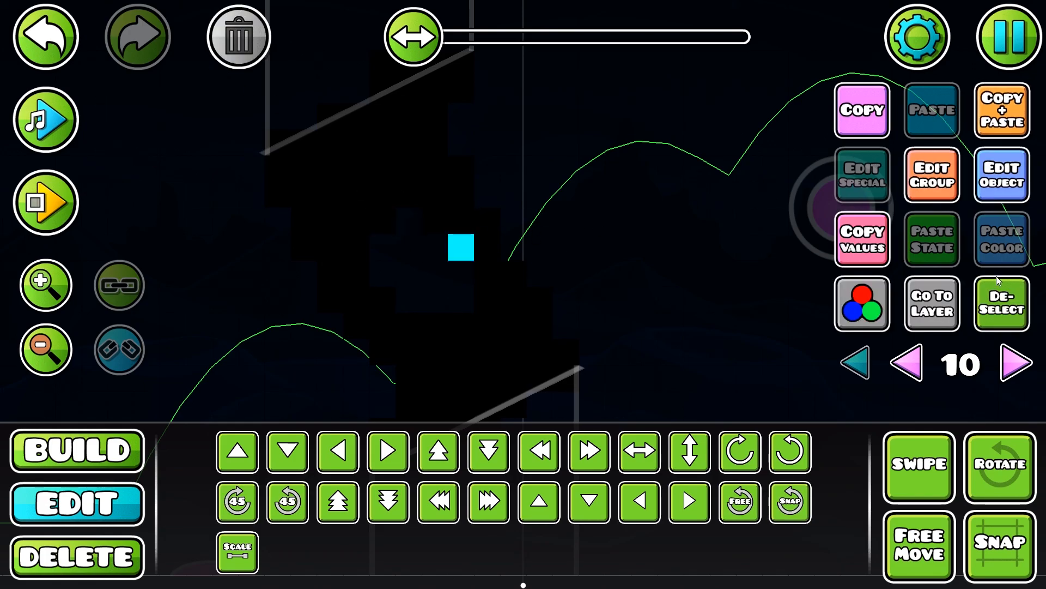
Duplicate that new square two steps down and one step left, and show all editor layers
{"action": "left_click_drag", "start_coordinate": [558, 268], "coordinate": [665, 315]}
{"action": "left_click", "coordinate": [62, 47]}
{"action": "left_click", "coordinate": [995, 122]}
{"action": "key", "text": "s"}
{"action": "key", "text": "s"}
{"action": "key", "text": "a"}
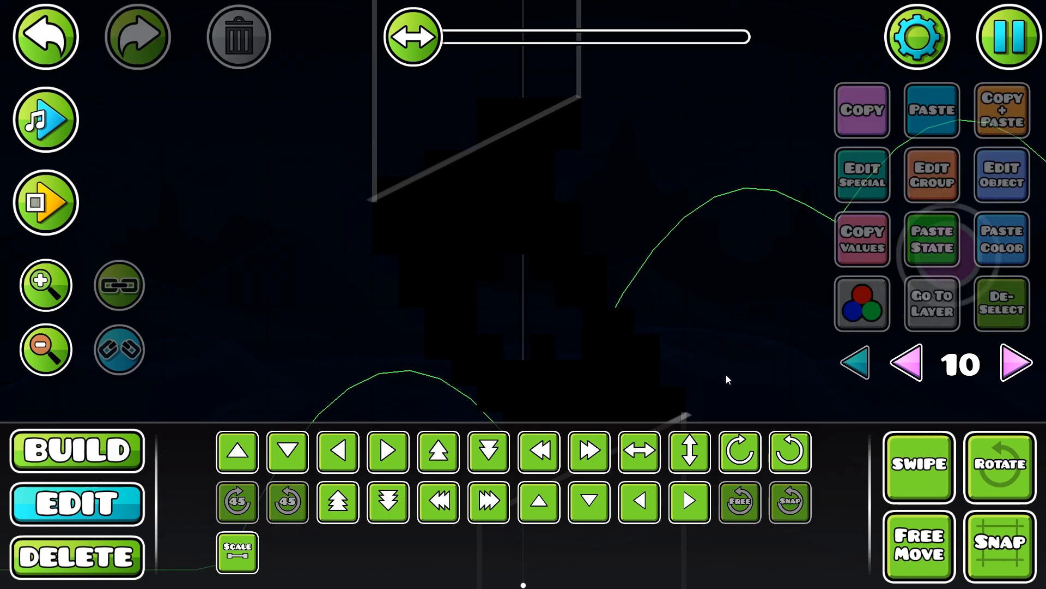
{"action": "left_click", "coordinate": [854, 363]}
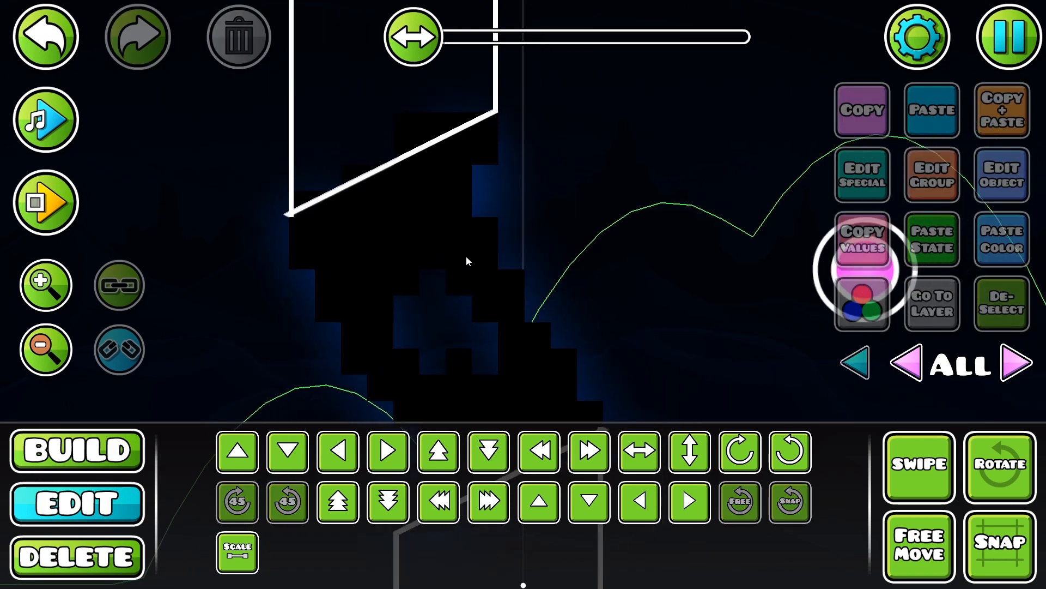
{"action": "scroll", "coordinate": [66, 50], "scroll_direction": "down", "scroll_amount": 4}
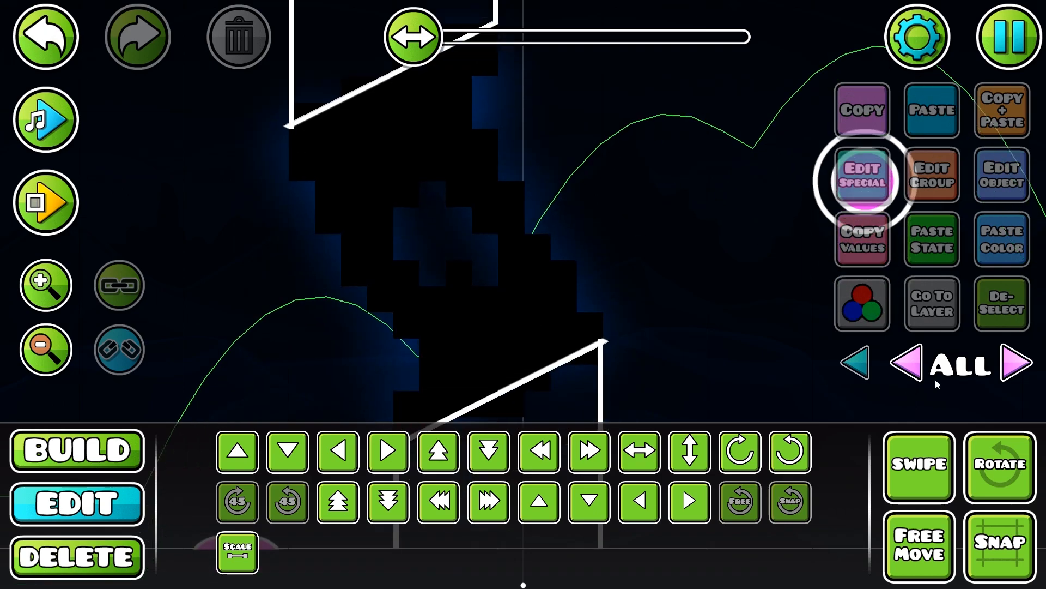
Switch to the empty editor layer 12 and place a solid triangle object between the two slanted structures
{"action": "left_click", "coordinate": [49, 46]}
{"action": "left_click", "coordinate": [954, 324]}
{"action": "left_click", "coordinate": [1008, 319]}
{"action": "left_click", "coordinate": [1033, 377]}
{"action": "left_click", "coordinate": [1033, 377]}
{"action": "key", "text": "1"}
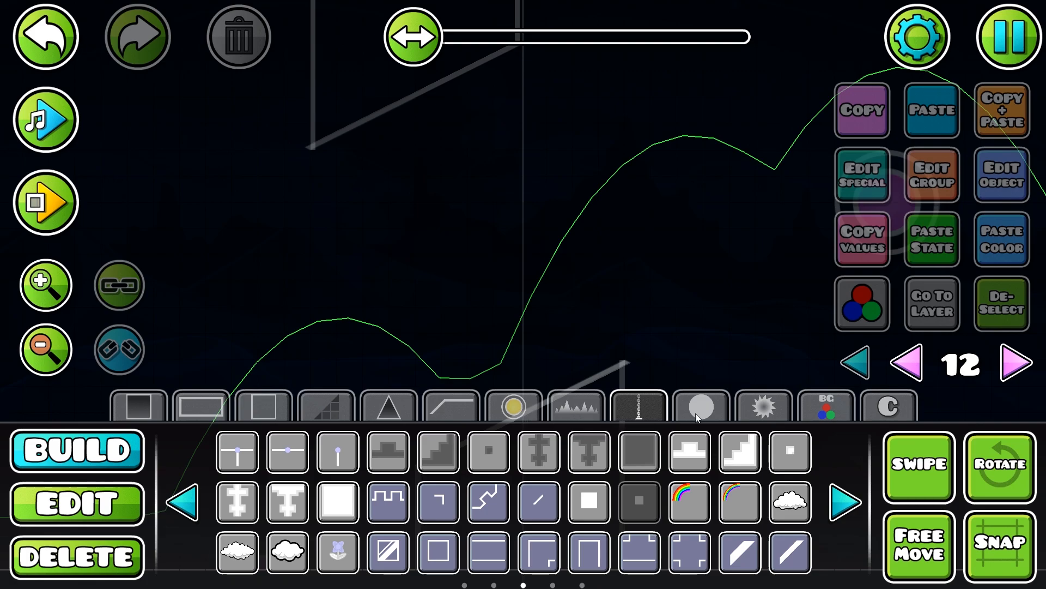
{"action": "left_click", "coordinate": [784, 409]}
{"action": "left_click", "coordinate": [702, 406]}
{"action": "left_click", "coordinate": [333, 496]}
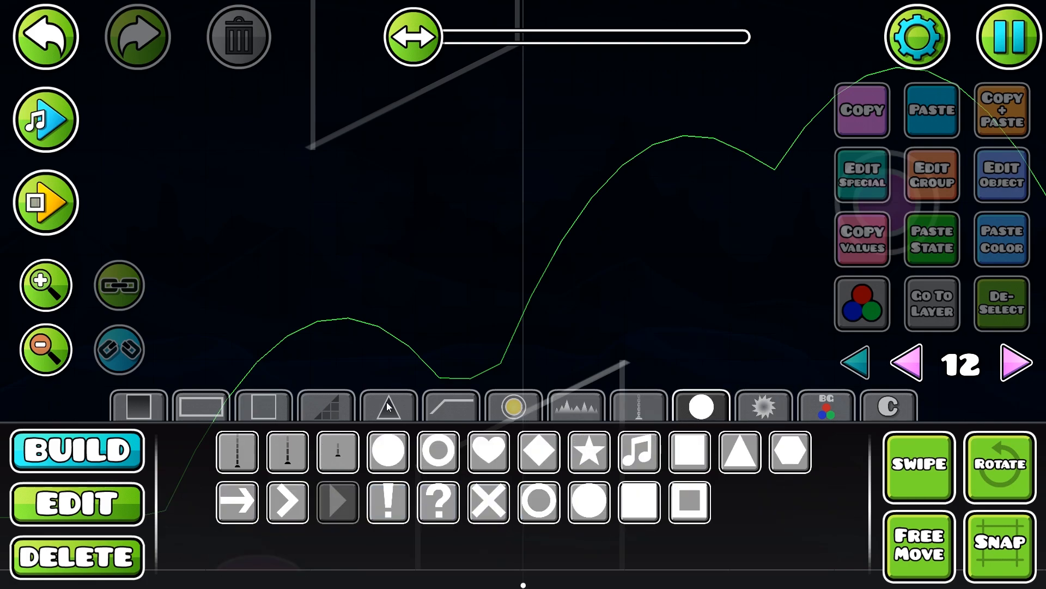
{"action": "left_click", "coordinate": [433, 286]}
Scale the triangle to 0.50 and show all editor layers
{"action": "left_click", "coordinate": [108, 515]}
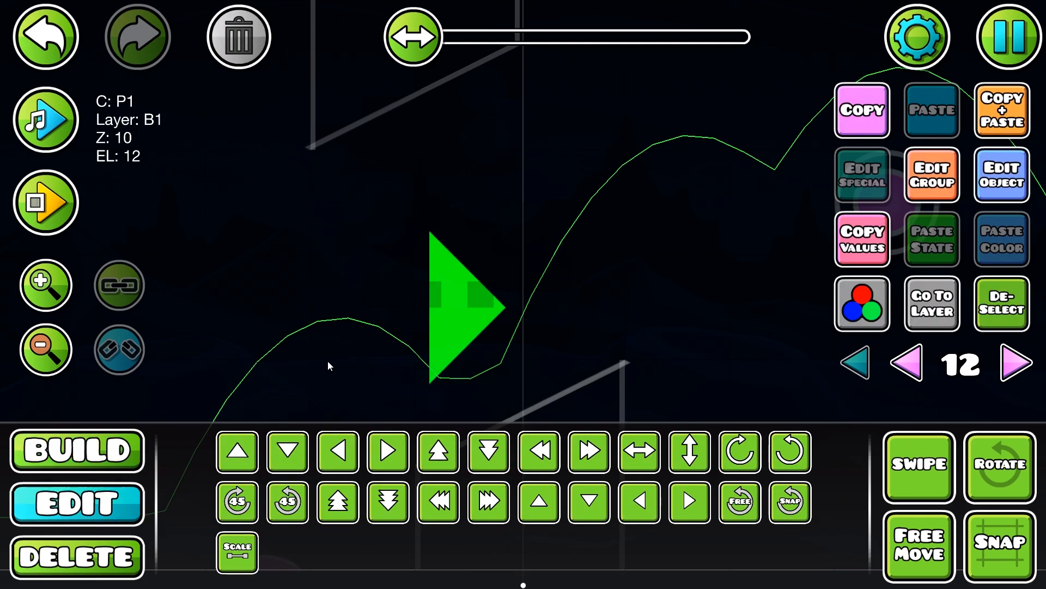
{"action": "left_click", "coordinate": [240, 564]}
{"action": "left_click_drag", "start_coordinate": [389, 192], "coordinate": [264, 184]}
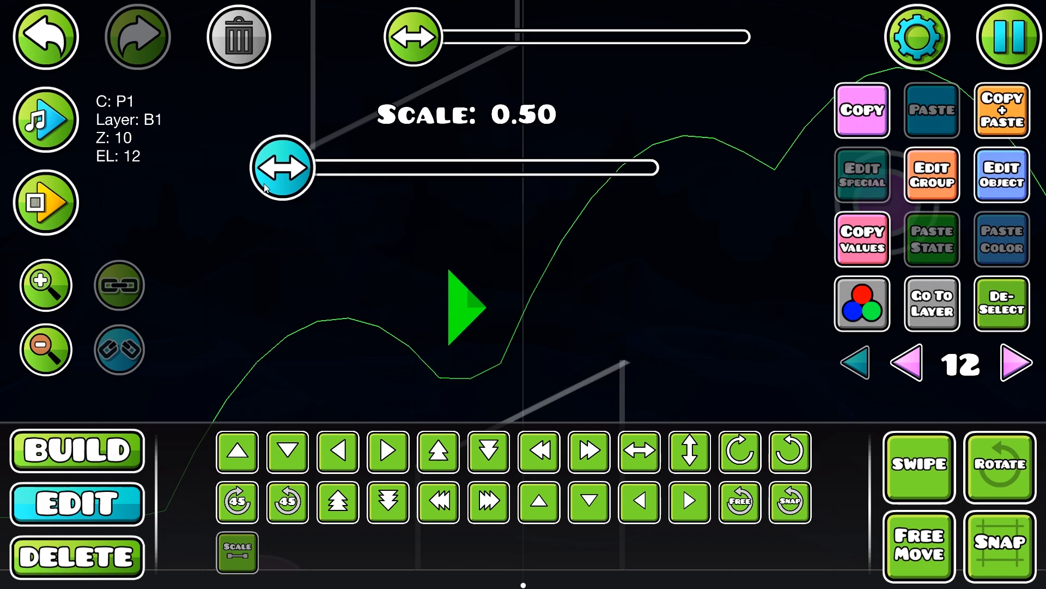
{"action": "left_click", "coordinate": [222, 551]}
{"action": "left_click", "coordinate": [852, 362]}
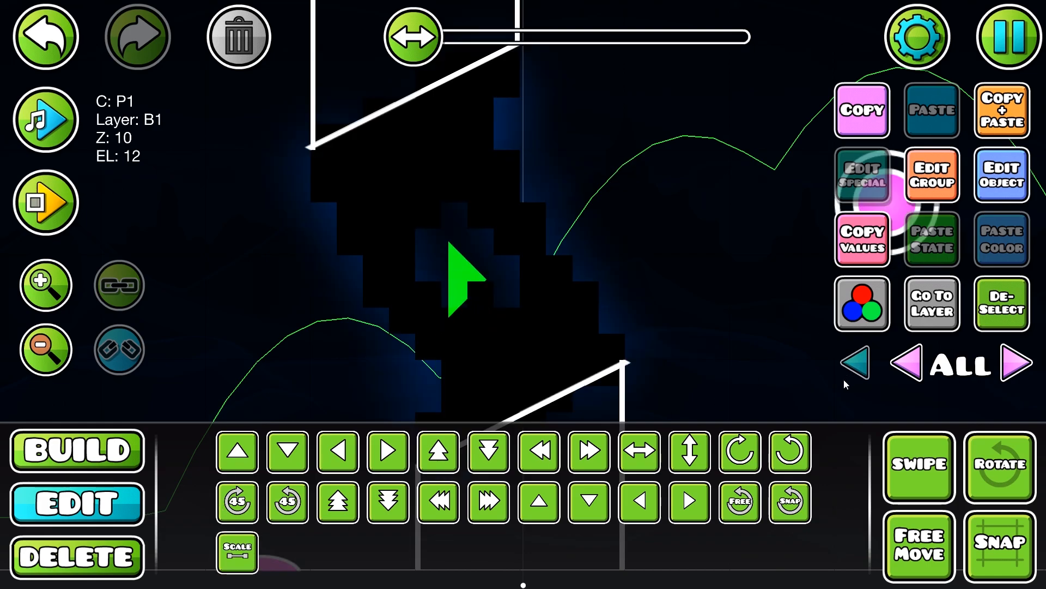
Put the triangle on Z layer B4 and assign it colour channel 4
{"action": "left_click", "coordinate": [933, 177]}
{"action": "left_click", "coordinate": [209, 462]}
{"action": "left_click", "coordinate": [543, 540]}
{"action": "left_click", "coordinate": [862, 303]}
{"action": "left_click", "coordinate": [651, 327]}
Freely rotate the triangle so that it sits tilted inside the hole of the dark pixel shape
{"action": "key", "text": "shift+s"}
{"action": "left_click_drag", "start_coordinate": [618, 298], "coordinate": [612, 276]}
{"action": "left_click_drag", "start_coordinate": [656, 303], "coordinate": [659, 308]}
{"action": "left_click", "coordinate": [49, 32]}
{"action": "left_click_drag", "start_coordinate": [578, 259], "coordinate": [538, 238]}
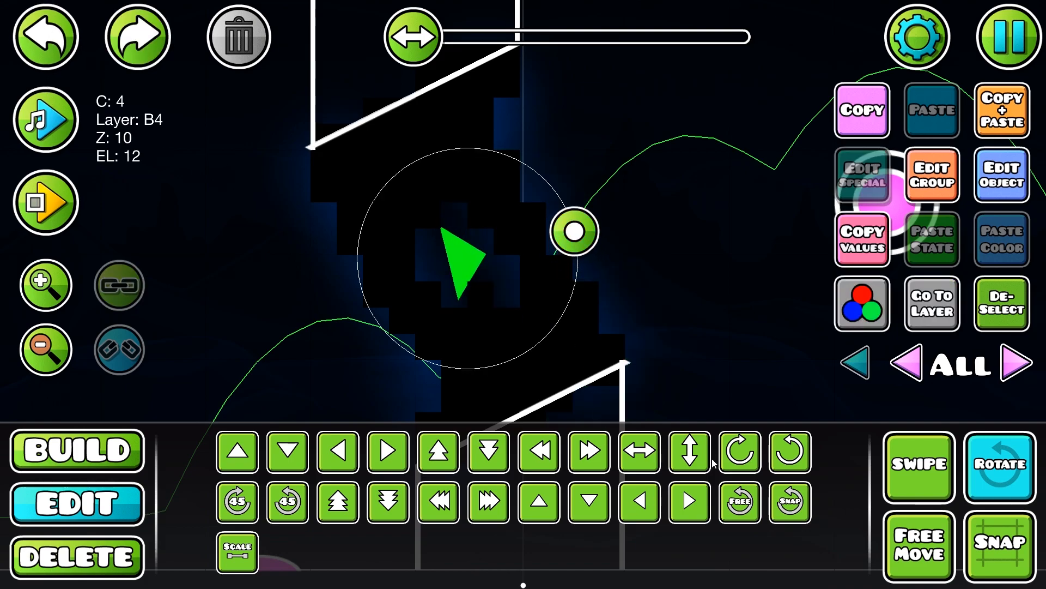
{"action": "left_click", "coordinate": [981, 301]}
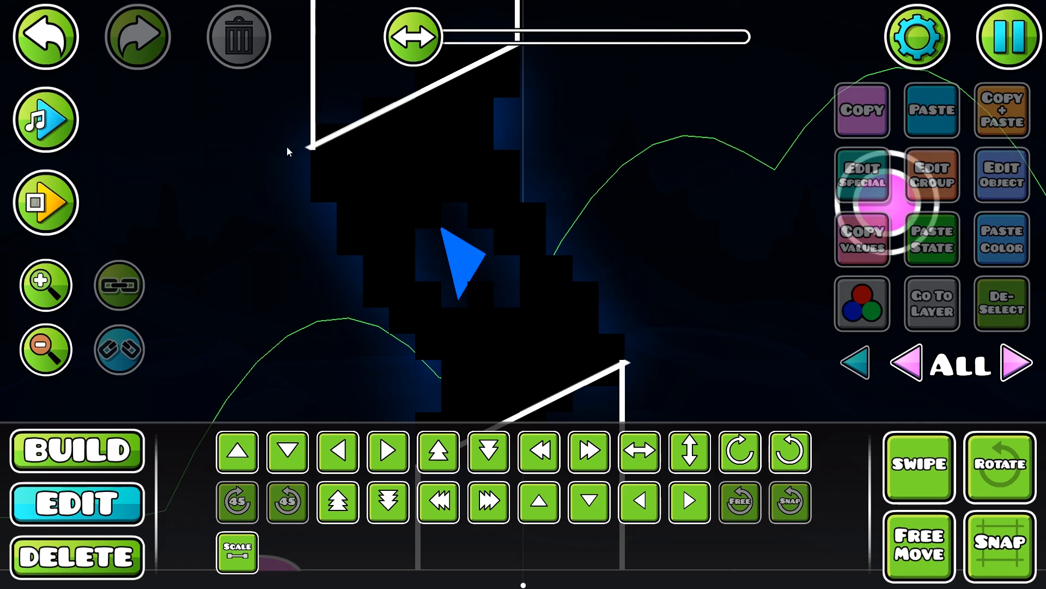
Try colour channel 6 as the triangle's detail colour
{"action": "left_click", "coordinate": [22, 37]}
{"action": "left_click", "coordinate": [1002, 174]}
{"action": "left_click", "coordinate": [283, 392]}
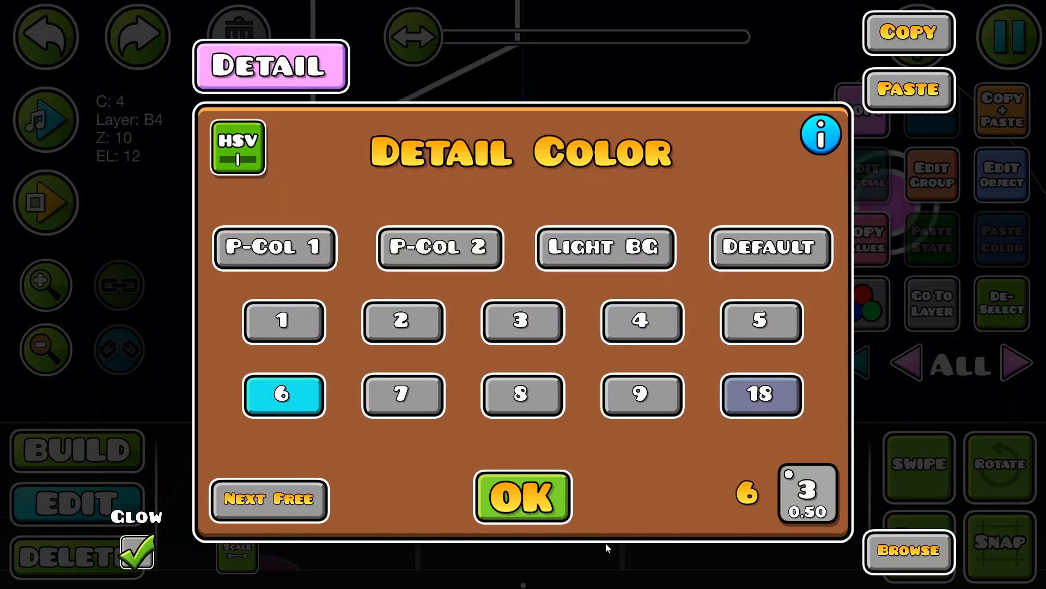
{"action": "left_click", "coordinate": [523, 492]}
{"action": "left_click", "coordinate": [998, 302]}
{"action": "left_click_drag", "start_coordinate": [641, 308], "coordinate": [553, 337]}
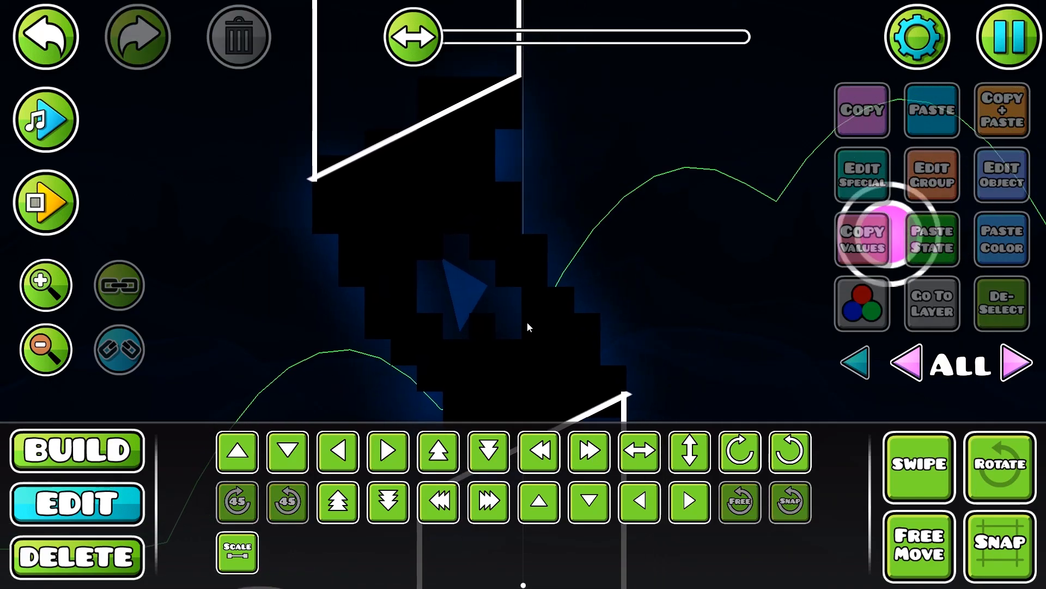
Assign colour channel 5 to the triangle and return to editor layer 12
{"action": "left_click", "coordinate": [54, 66]}
{"action": "left_click", "coordinate": [1002, 174]}
{"action": "left_click", "coordinate": [762, 320]}
{"action": "left_click", "coordinate": [523, 495]}
{"action": "left_click", "coordinate": [970, 369]}
{"action": "left_click", "coordinate": [1002, 322]}
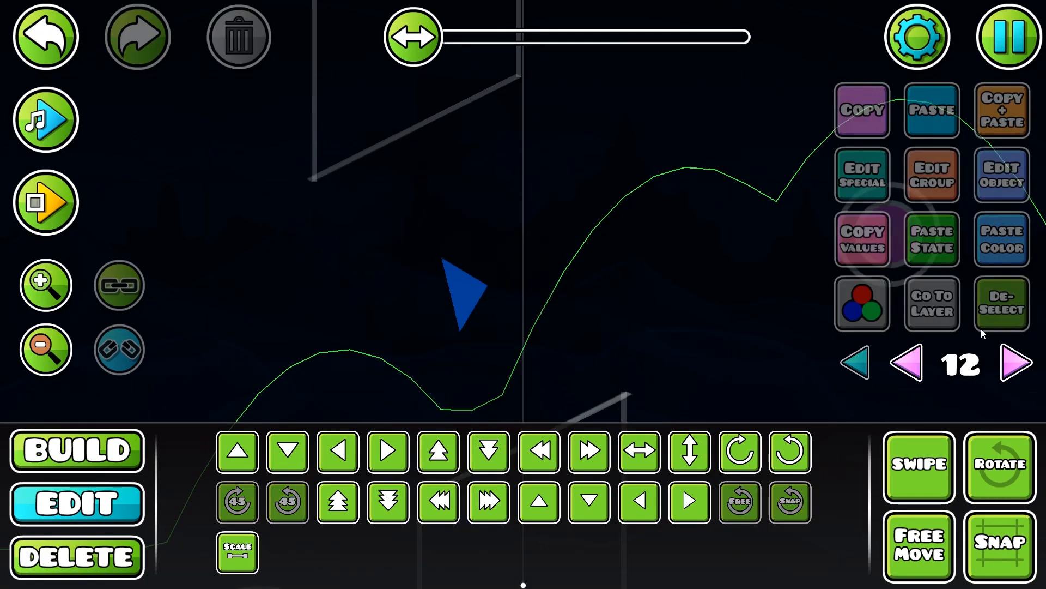
Place a soft round glow at the triangle on layer 12 and assign it colour channel 5
{"action": "key", "text": "1"}
{"action": "left_click", "coordinate": [560, 418]}
{"action": "left_click", "coordinate": [254, 495]}
{"action": "left_click", "coordinate": [465, 300]}
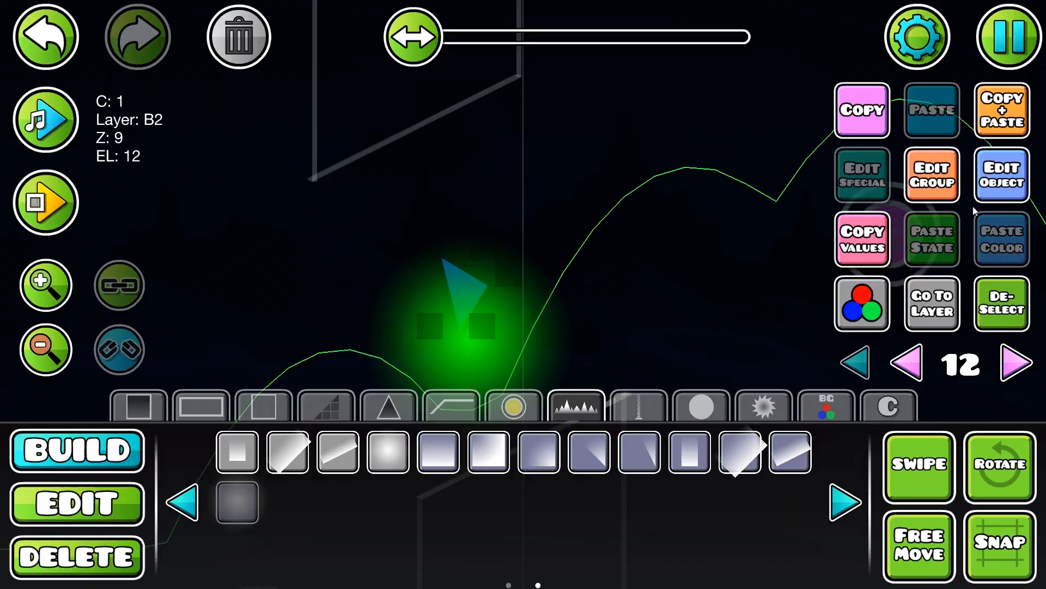
{"action": "left_click", "coordinate": [1001, 174]}
{"action": "left_click", "coordinate": [760, 320]}
{"action": "left_click", "coordinate": [525, 494]}
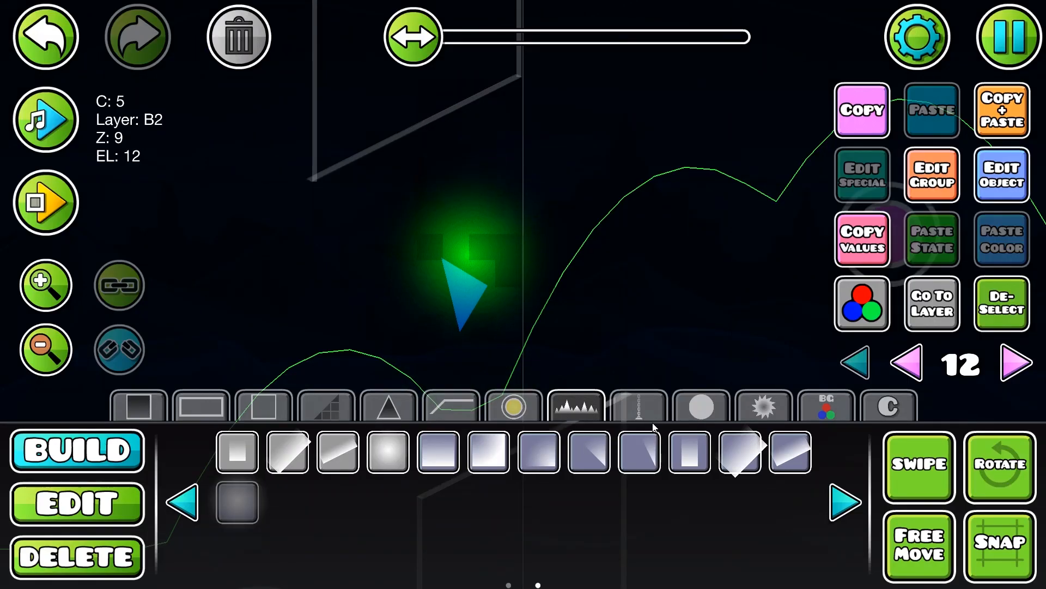
Put the glow on Z layer B4, centred on the triangle, and show all editor layers
{"action": "left_click", "coordinate": [929, 197]}
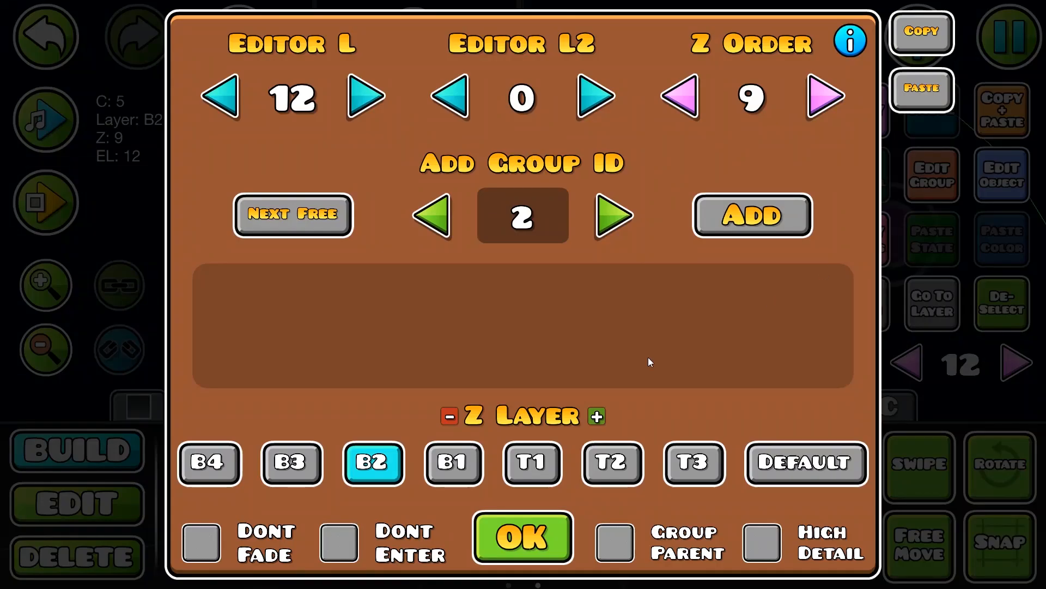
{"action": "left_click", "coordinate": [292, 463]}
{"action": "left_click", "coordinate": [209, 463]}
{"action": "left_click", "coordinate": [523, 537]}
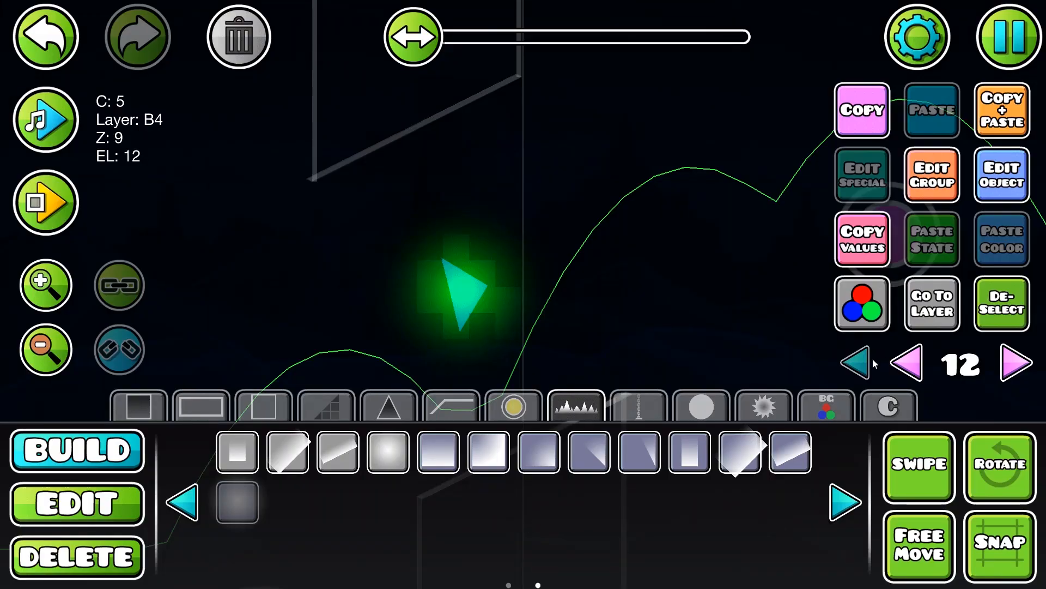
{"action": "left_click", "coordinate": [855, 363]}
{"action": "left_click", "coordinate": [983, 300]}
{"action": "left_click_drag", "start_coordinate": [622, 321], "coordinate": [643, 311]}
Examine the glowing triangle within the surrounding dark pixel shape and block structures
{"action": "left_click", "coordinate": [41, 346]}
{"action": "left_click", "coordinate": [41, 347]}
{"action": "left_click", "coordinate": [40, 347]}
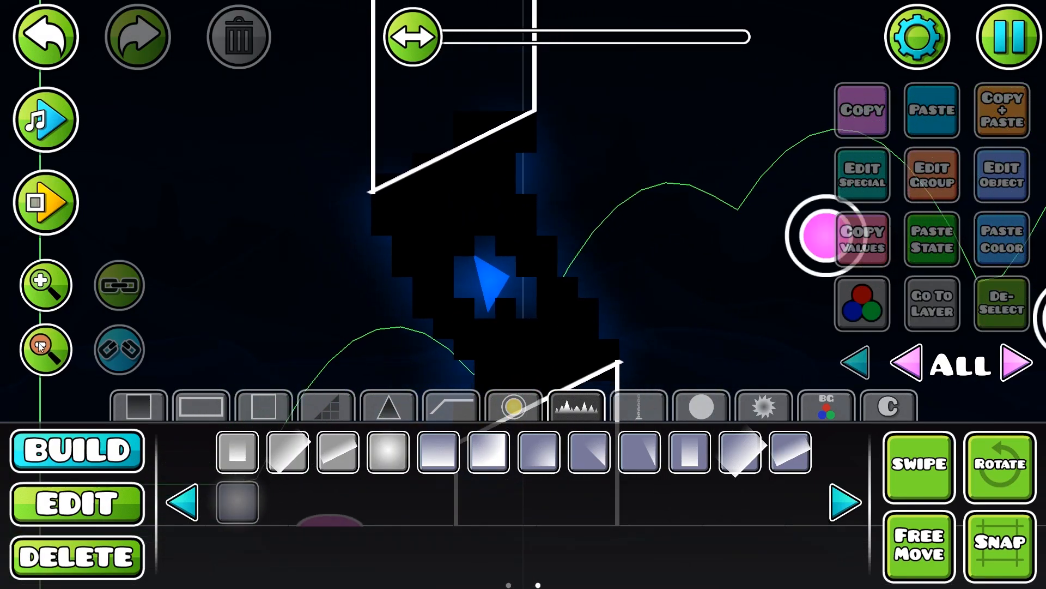
{"action": "left_click", "coordinate": [40, 347]}
{"action": "left_click", "coordinate": [40, 347]}
{"action": "left_click", "coordinate": [40, 347]}
{"action": "left_click", "coordinate": [41, 346]}
{"action": "left_click", "coordinate": [41, 347]}
{"action": "left_click_drag", "start_coordinate": [305, 258], "coordinate": [316, 201]}
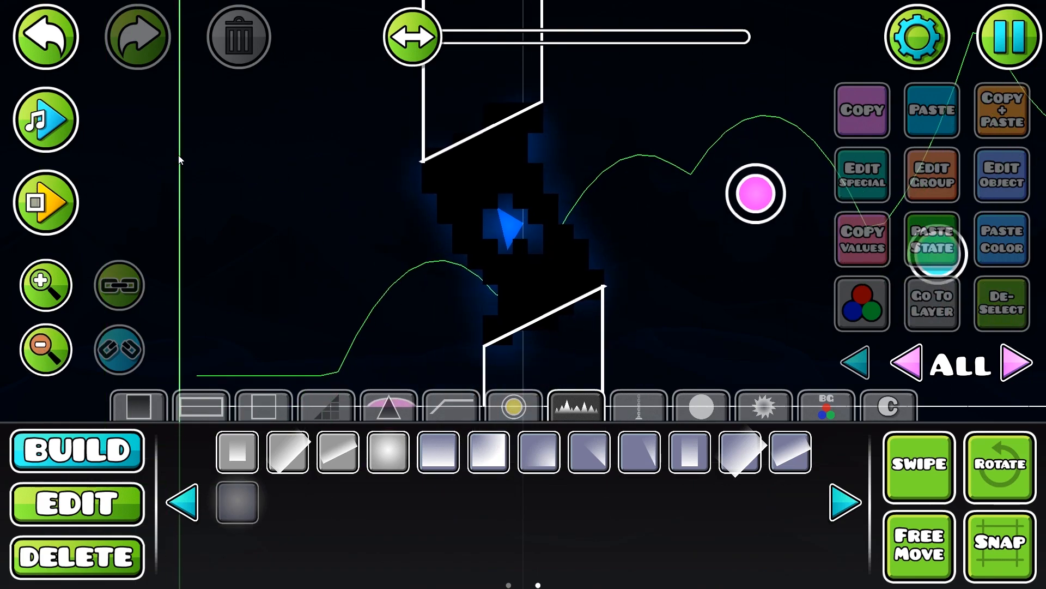
Switch to editor layer 10 and delete the stray glow
{"action": "left_click", "coordinate": [48, 39]}
{"action": "left_click", "coordinate": [932, 303]}
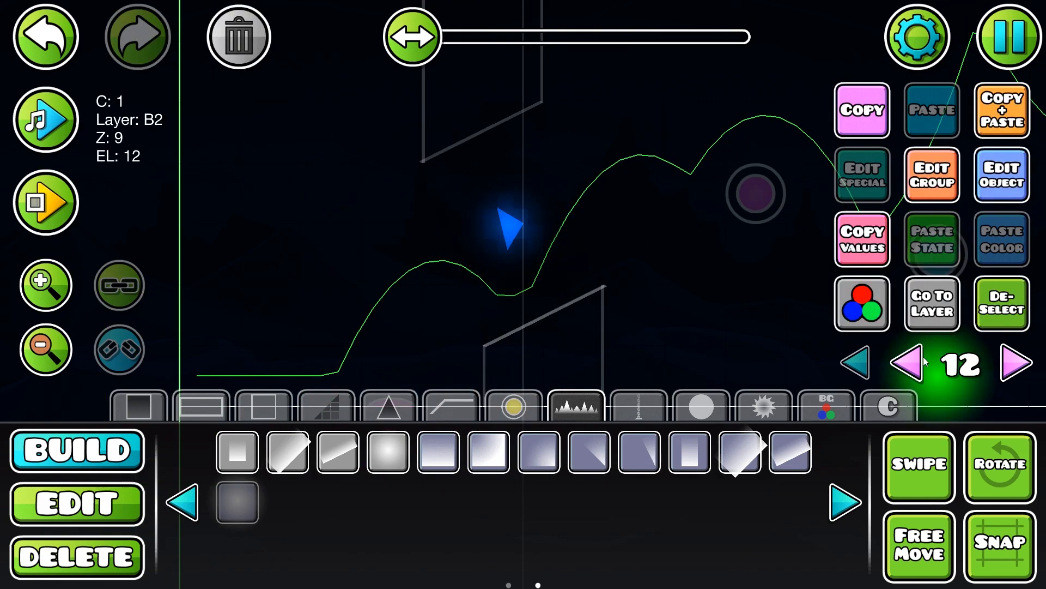
{"action": "left_click", "coordinate": [908, 364]}
{"action": "left_click", "coordinate": [908, 364]}
{"action": "left_click", "coordinate": [239, 37]}
Delete the dark square just below the hole's lower-right corner to extend the hole downwards
{"action": "left_click", "coordinate": [46, 285]}
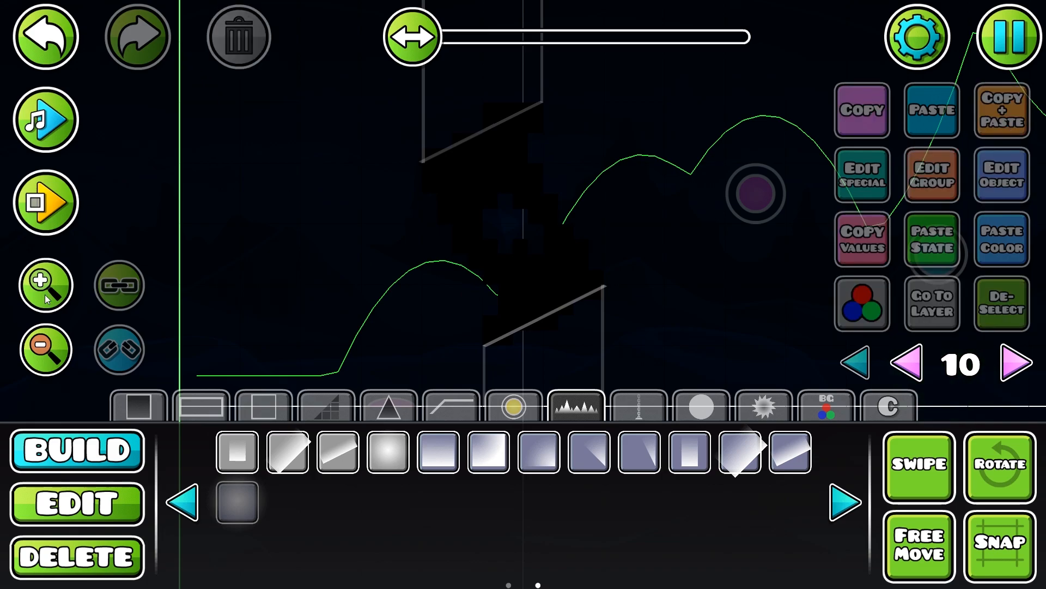
{"action": "left_click", "coordinate": [45, 285]}
{"action": "left_click", "coordinate": [45, 285]}
{"action": "key", "text": "2"}
{"action": "left_click", "coordinate": [531, 267]}
{"action": "left_click_drag", "start_coordinate": [549, 299], "coordinate": [503, 353]}
{"action": "left_click", "coordinate": [231, 49]}
Duplicate a neighbouring small dark square to refill the lower part of the new gap
{"action": "left_click", "coordinate": [478, 284]}
{"action": "left_click", "coordinate": [496, 323]}
{"action": "left_click", "coordinate": [991, 124]}
{"action": "key", "text": "w"}
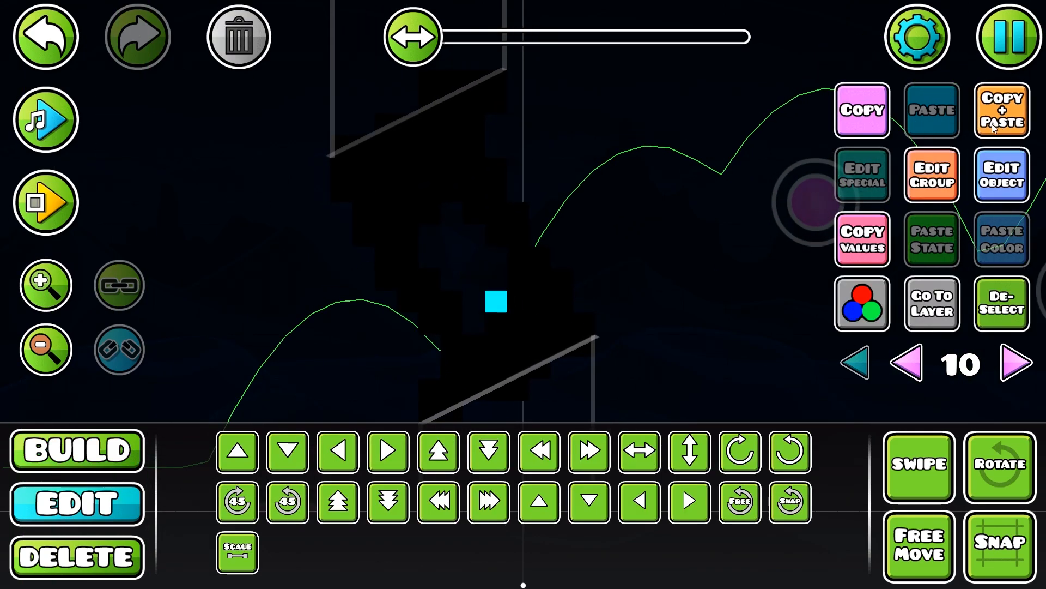
{"action": "key", "text": "s"}
{"action": "key", "text": "a"}
{"action": "left_click", "coordinate": [1001, 303]}
{"action": "left_click_drag", "start_coordinate": [662, 333], "coordinate": [672, 369]}
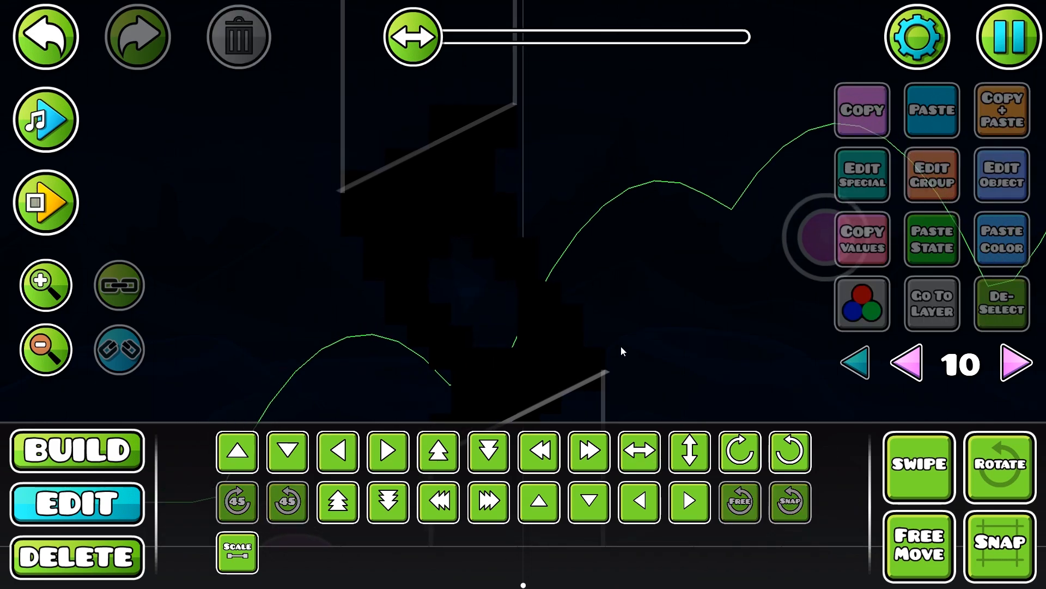
Delete the large dark square directly above the hole's upper-left part
{"action": "left_click", "coordinate": [32, 54]}
{"action": "left_click", "coordinate": [222, 55]}
{"action": "left_click", "coordinate": [444, 236]}
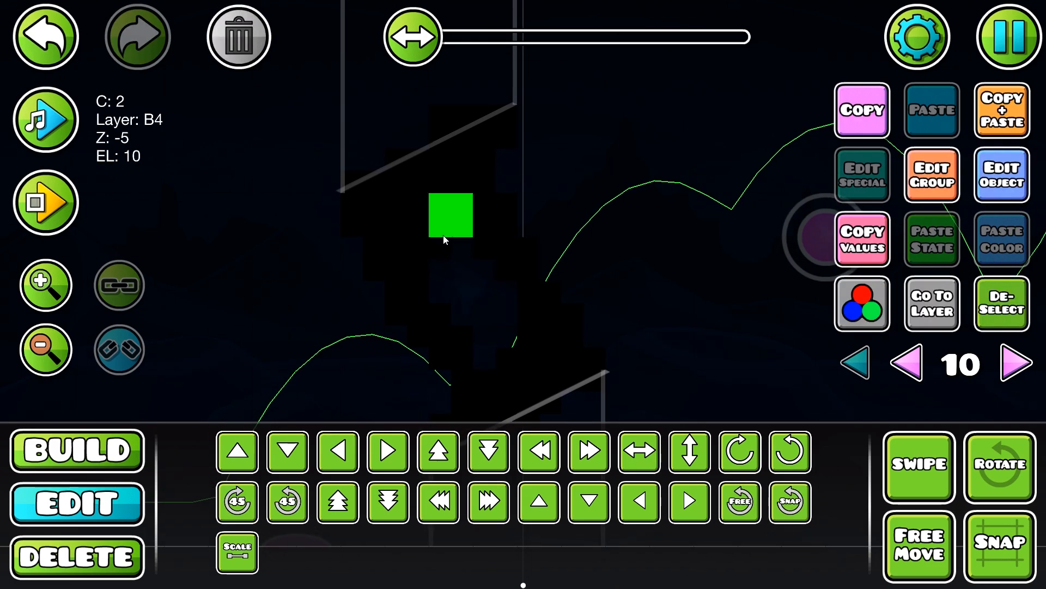
{"action": "left_click", "coordinate": [233, 35]}
Partly refill the gap above the hole with duplicated small dark squares and show all editor layers
{"action": "left_click_drag", "start_coordinate": [436, 308], "coordinate": [448, 317]}
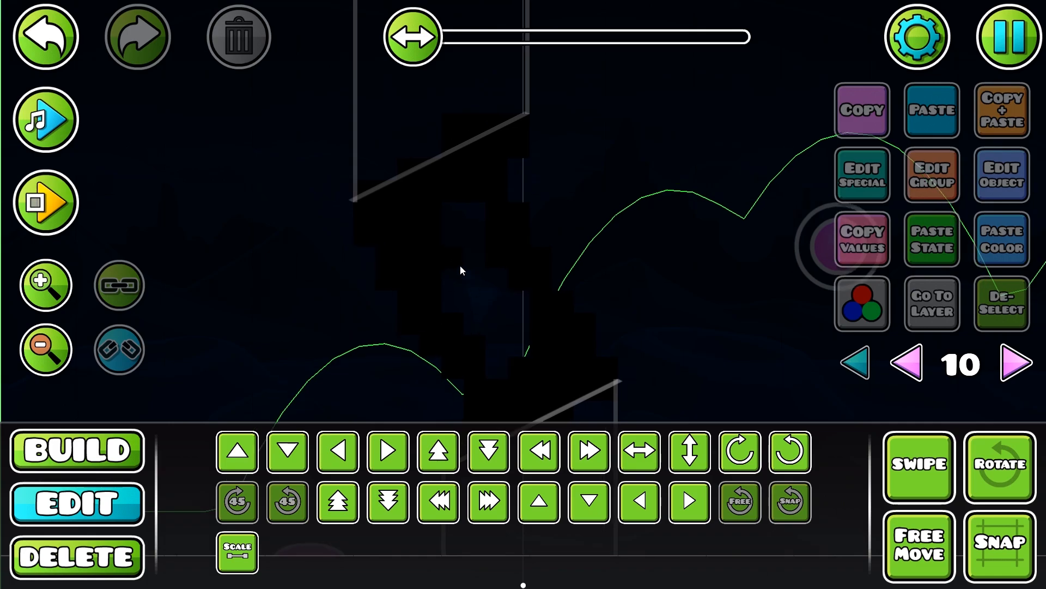
{"action": "left_click", "coordinate": [459, 263]}
{"action": "key", "text": "w"}
{"action": "left_click", "coordinate": [1020, 104]}
{"action": "left_click", "coordinate": [997, 298]}
{"action": "key", "text": "ctrl+z"}
{"action": "left_click", "coordinate": [997, 107]}
{"action": "key", "text": "d"}
{"action": "left_click", "coordinate": [998, 300]}
{"action": "left_click", "coordinate": [863, 361]}
{"action": "left_click_drag", "start_coordinate": [794, 363], "coordinate": [866, 377]}
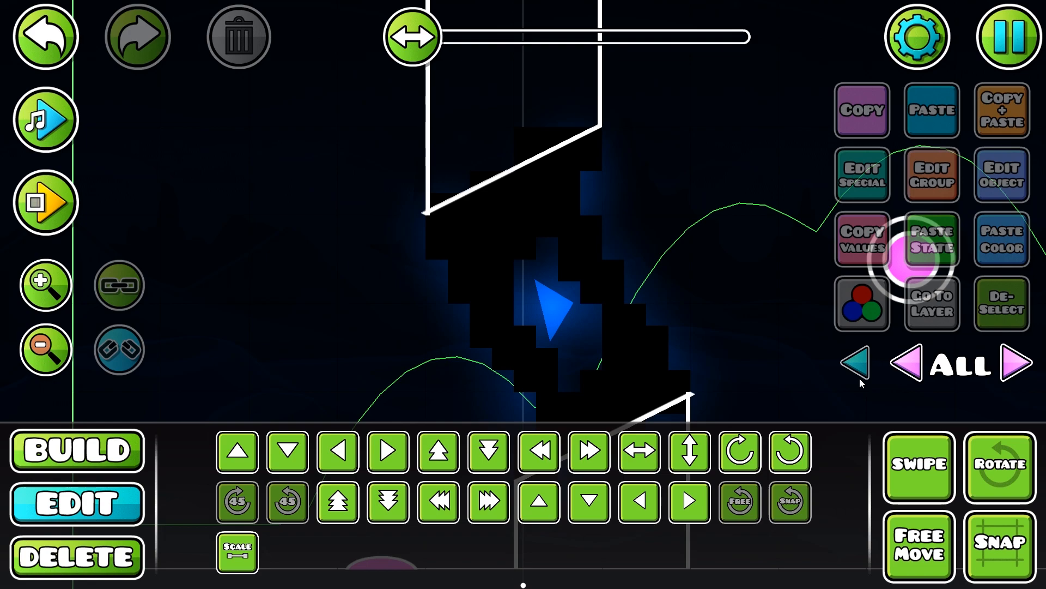
Duplicate the small square on the shape's lower-left edge one step down and two steps left as a detached pixel
{"action": "scroll", "coordinate": [436, 305], "scroll_direction": "down", "scroll_amount": 4}
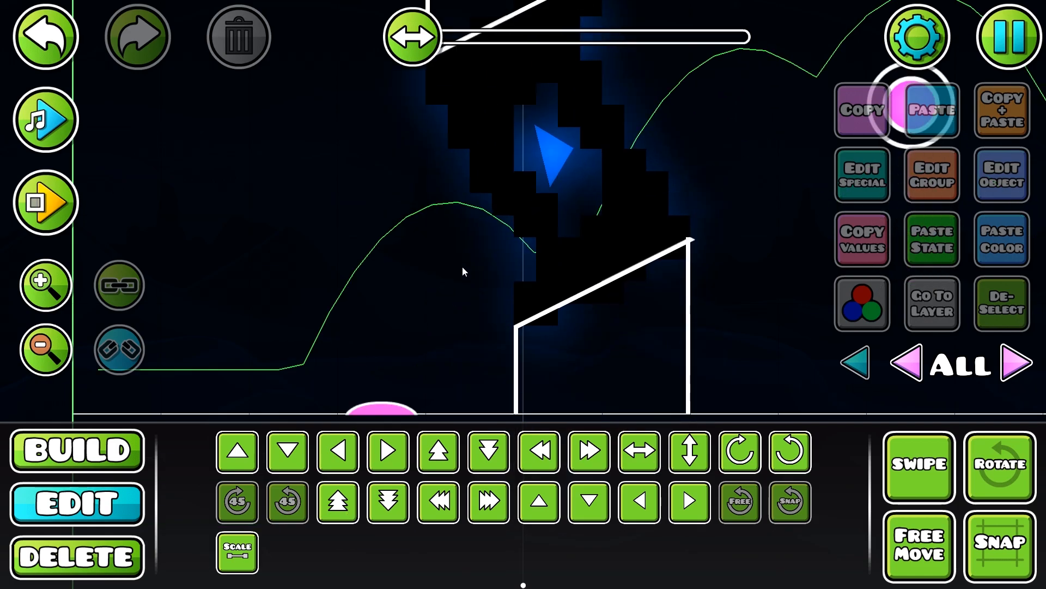
{"action": "left_click", "coordinate": [526, 242]}
{"action": "left_click", "coordinate": [37, 37]}
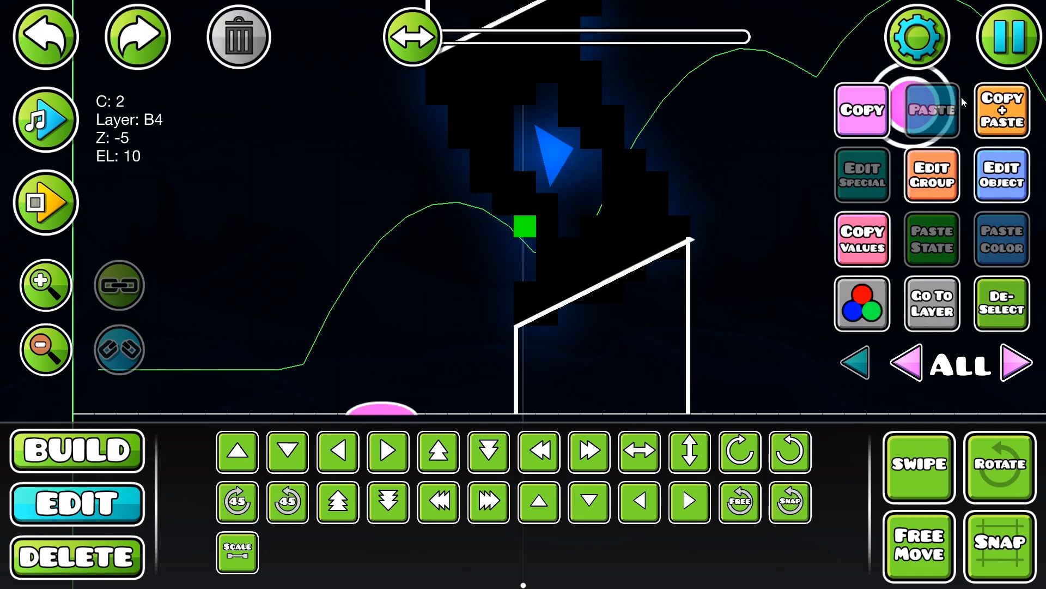
{"action": "left_click", "coordinate": [1002, 95]}
{"action": "key", "text": "s"}
{"action": "key", "text": "a"}
{"action": "key", "text": "a"}
Duplicate the detached pixel three steps left and four steps up, beside the shape's left edge
{"action": "left_click", "coordinate": [1013, 89]}
{"action": "key", "text": "a"}
{"action": "key", "text": "w"}
{"action": "key", "text": "a"}
{"action": "key", "text": "w"}
{"action": "key", "text": "w"}
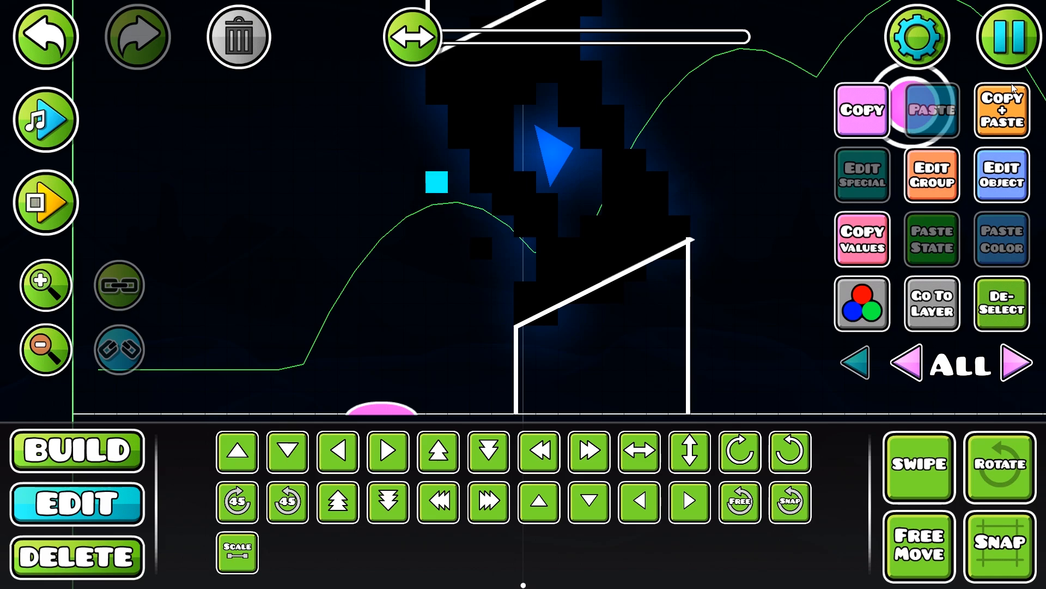
{"action": "key", "text": "d"}
{"action": "key", "text": "d"}
Place another duplicate of the small pixel detached beside the shape's upper-right edge
{"action": "left_click", "coordinate": [389, 452]}
{"action": "left_click", "coordinate": [384, 502]}
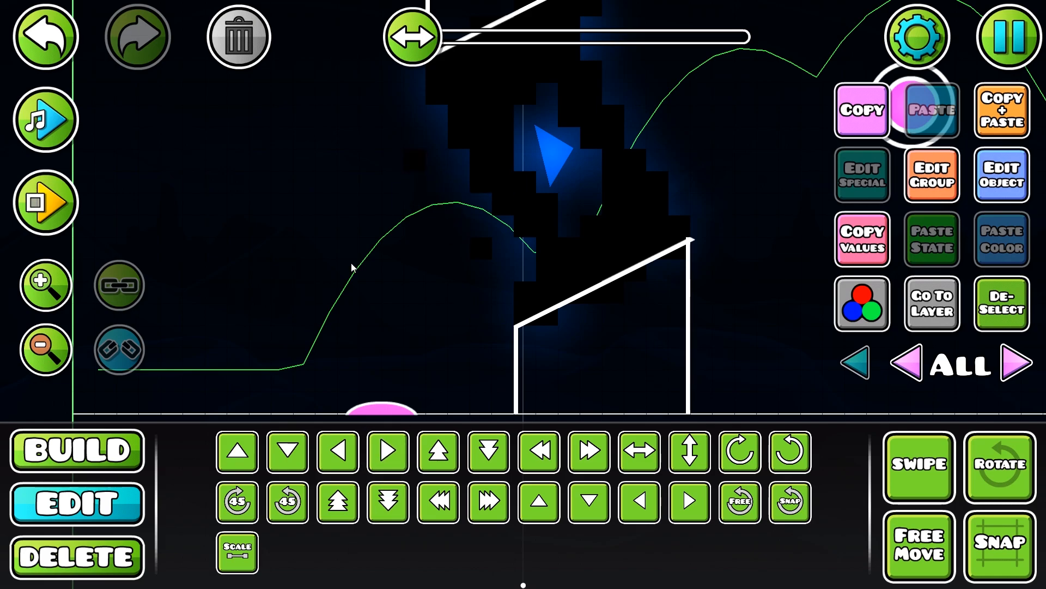
{"action": "left_click", "coordinate": [60, 64]}
{"action": "key", "text": "d"}
{"action": "key", "text": "w"}
{"action": "left_click_drag", "start_coordinate": [351, 165], "coordinate": [239, 349]}
{"action": "key", "text": "d"}
{"action": "key", "text": "d"}
{"action": "key", "text": "d"}
{"action": "key", "text": "w"}
{"action": "key", "text": "w"}
{"action": "key", "text": "w"}
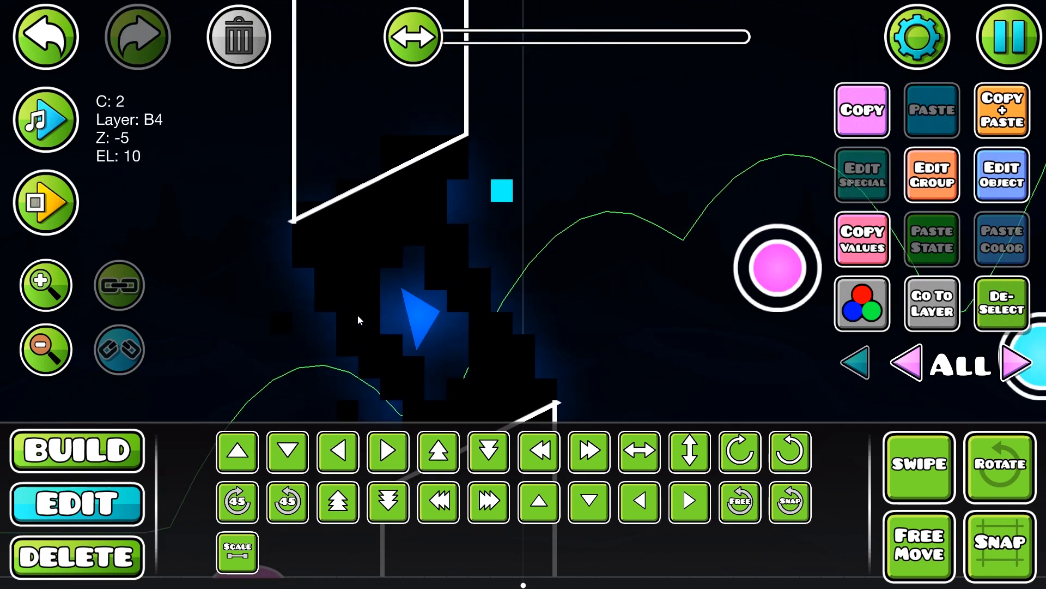
Duplicate the upper-right detached pixel two steps right and five steps down
{"action": "left_click", "coordinate": [970, 136]}
{"action": "key", "text": "d"}
{"action": "key", "text": "s"}
{"action": "key", "text": "d"}
{"action": "key", "text": "s"}
{"action": "key", "text": "s"}
{"action": "key", "text": "s"}
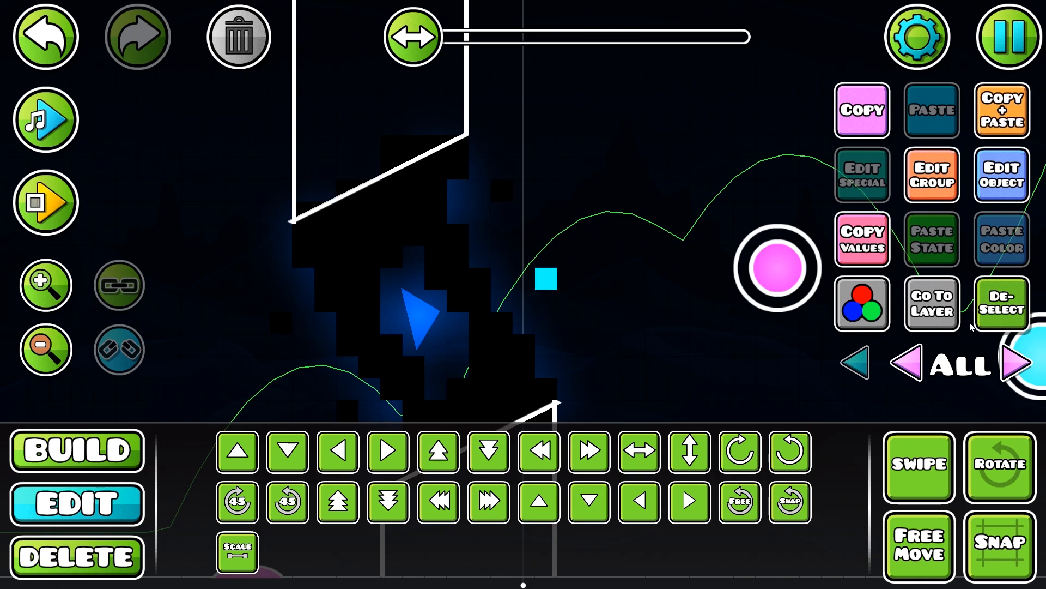
{"action": "key", "text": "s"}
{"action": "left_click", "coordinate": [991, 318]}
{"action": "left_click_drag", "start_coordinate": [586, 289], "coordinate": [637, 248]}
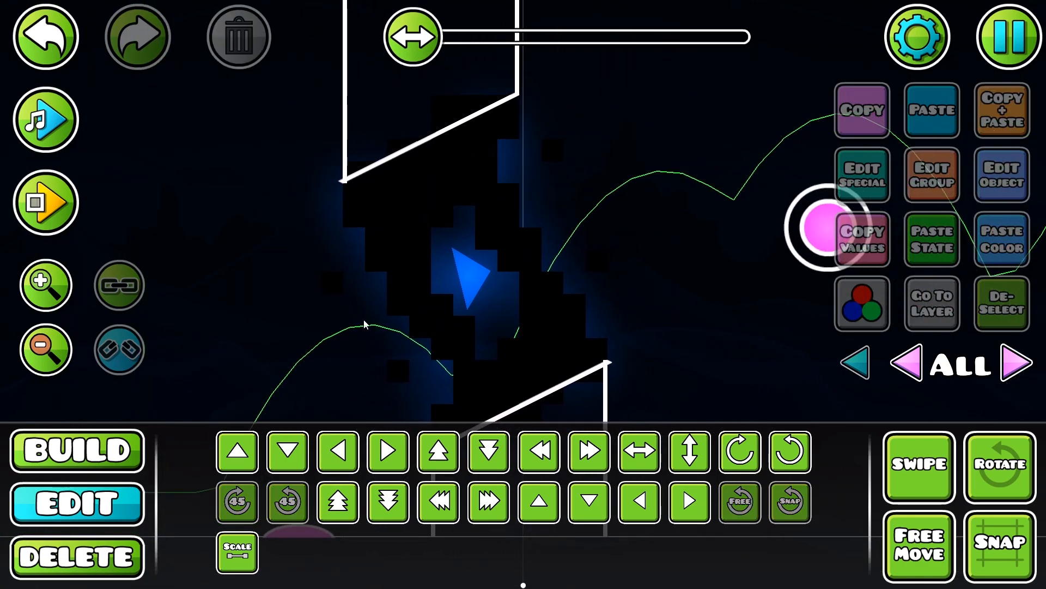
Save and playtest the level, restart the attempt once, and return to the editor
{"action": "left_click", "coordinate": [1009, 36]}
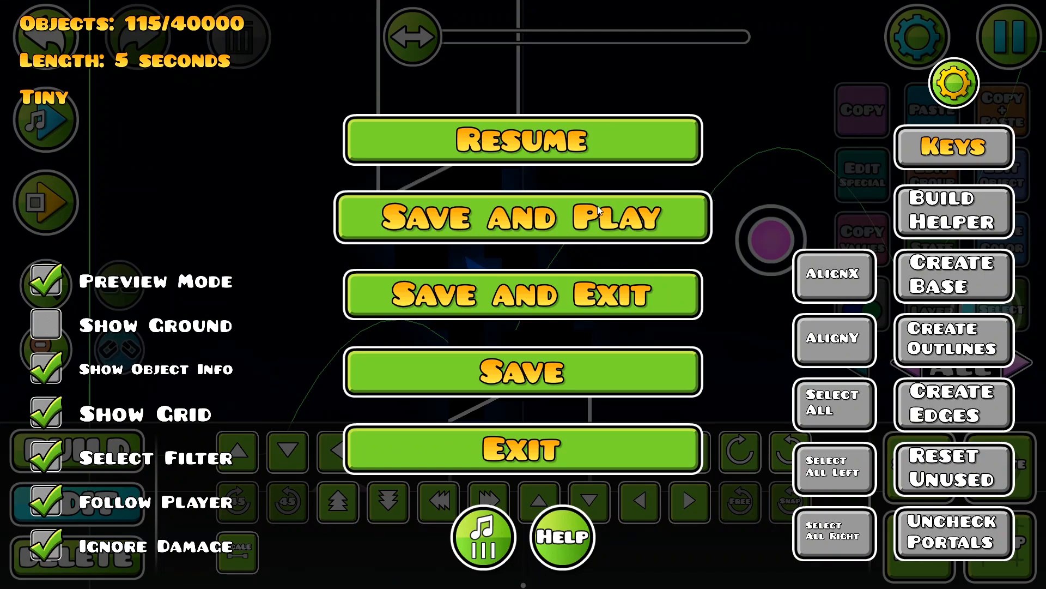
{"action": "left_click", "coordinate": [598, 210]}
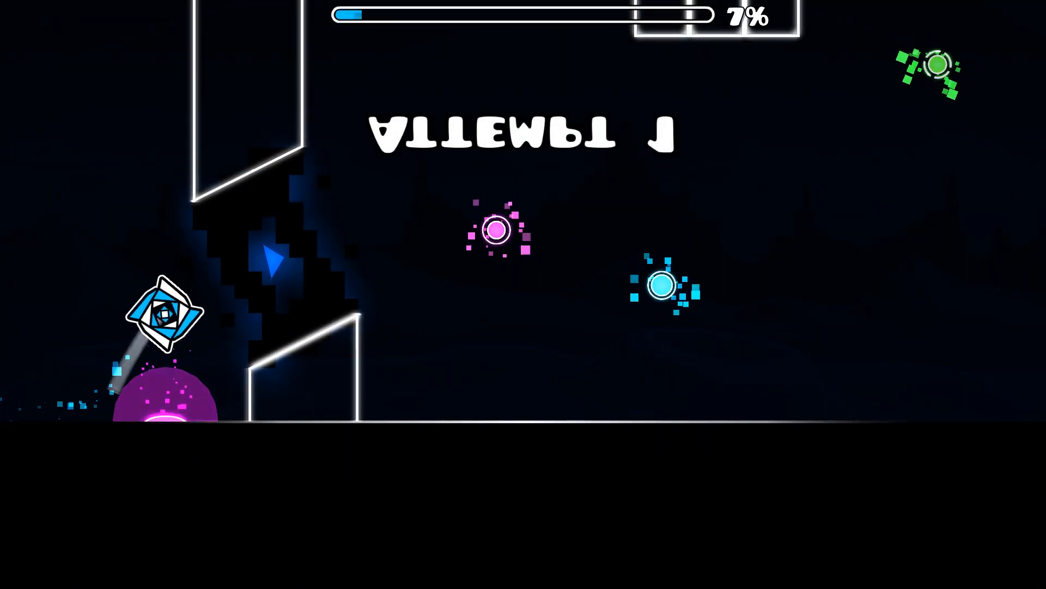
{"action": "key", "text": "Escape"}
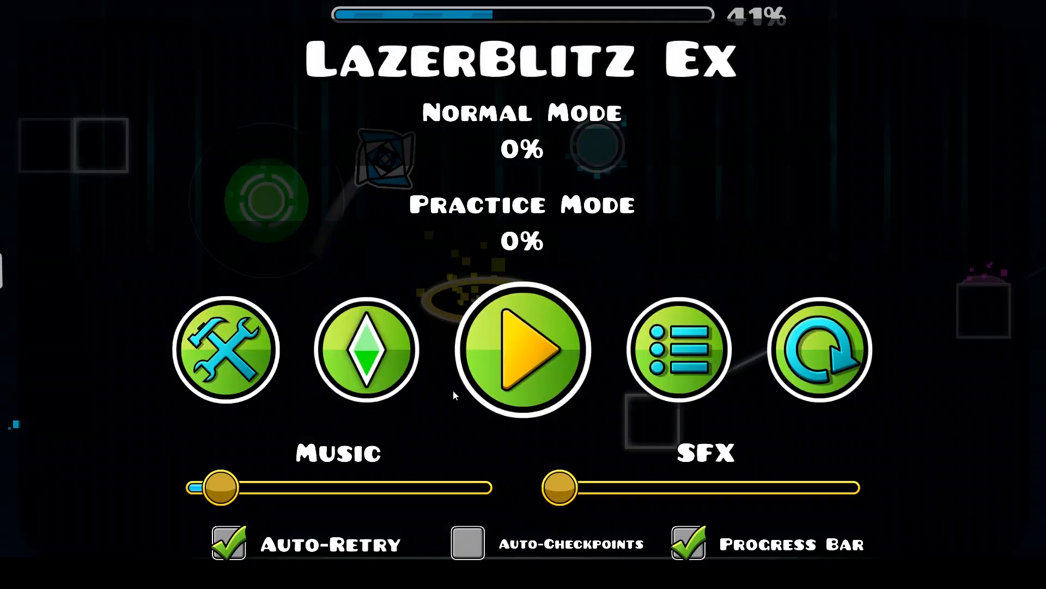
{"action": "left_click", "coordinate": [819, 349]}
{"action": "key", "text": "space"}
{"action": "key", "text": "Escape"}
{"action": "left_click", "coordinate": [210, 355]}
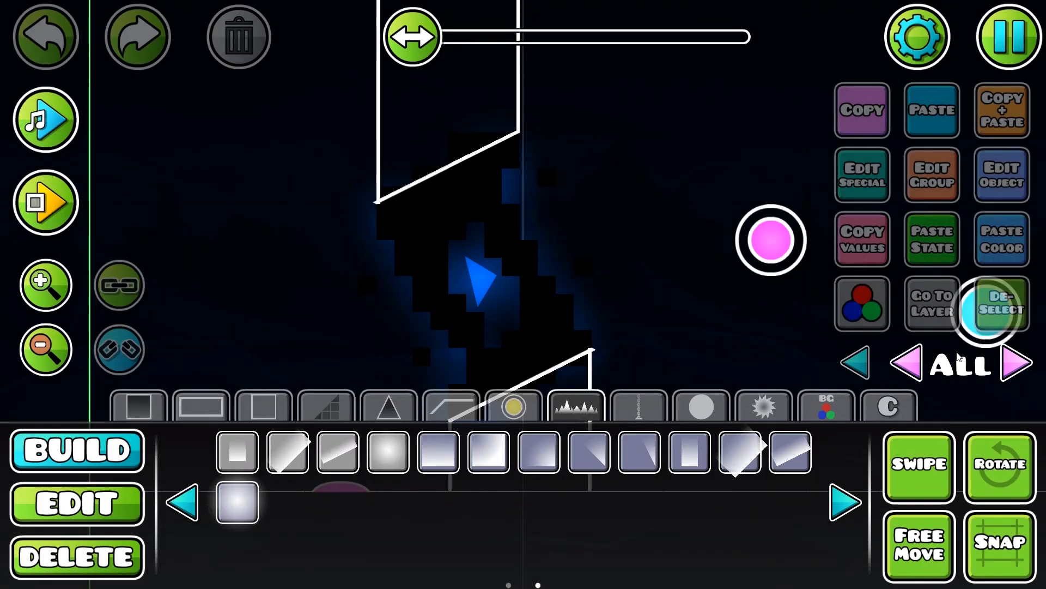
On editor layer 2, place two solid blocks side by side at the base of the lower outlined structure
{"action": "left_click", "coordinate": [1026, 383]}
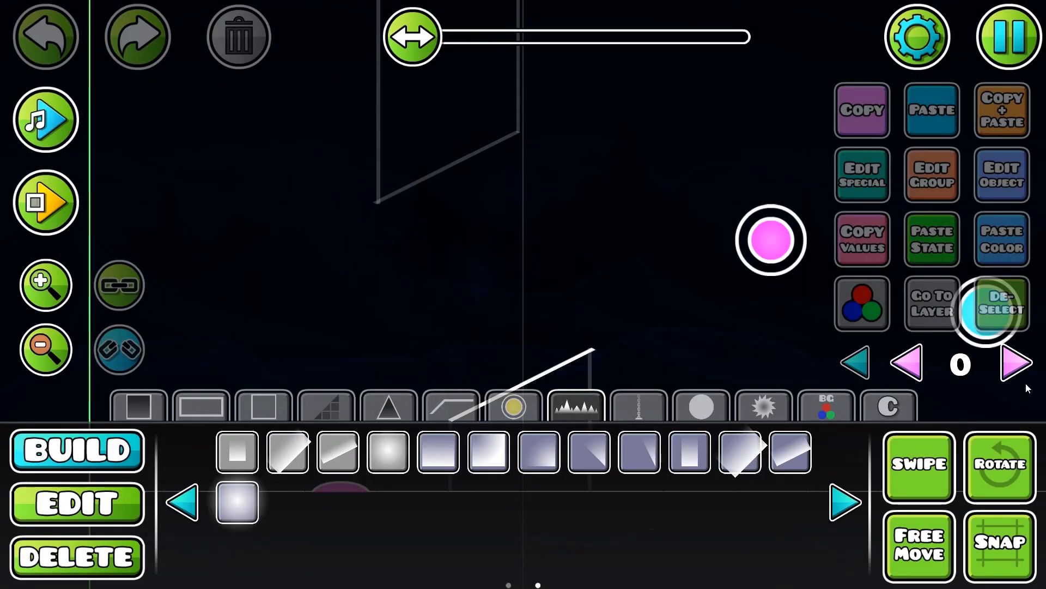
{"action": "left_click", "coordinate": [1028, 381]}
{"action": "scroll", "coordinate": [1029, 378], "scroll_direction": "down", "scroll_amount": 3}
{"action": "left_click", "coordinate": [1030, 372]}
{"action": "scroll", "coordinate": [1030, 371], "scroll_direction": "up", "scroll_amount": 1}
{"action": "scroll", "coordinate": [831, 416], "scroll_direction": "down", "scroll_amount": 2}
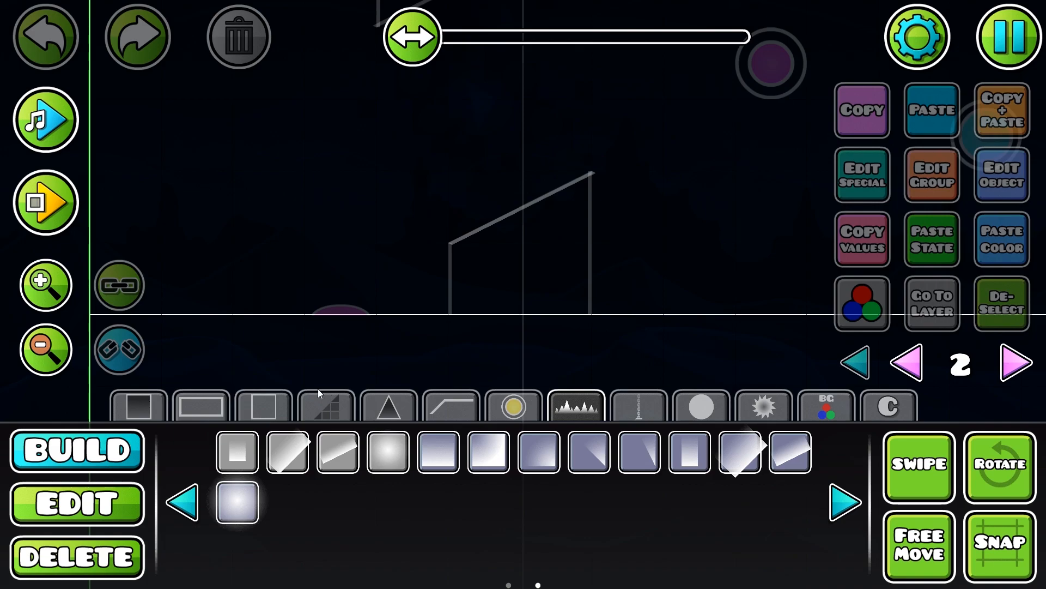
{"action": "left_click", "coordinate": [140, 420]}
{"action": "left_click", "coordinate": [845, 502]}
{"action": "left_click", "coordinate": [846, 502]}
{"action": "left_click", "coordinate": [485, 279]}
{"action": "left_click", "coordinate": [557, 278]}
Add a solid slope above the two blocks to fill the lower structure's slanted top on layer 2
{"action": "left_click", "coordinate": [326, 406]}
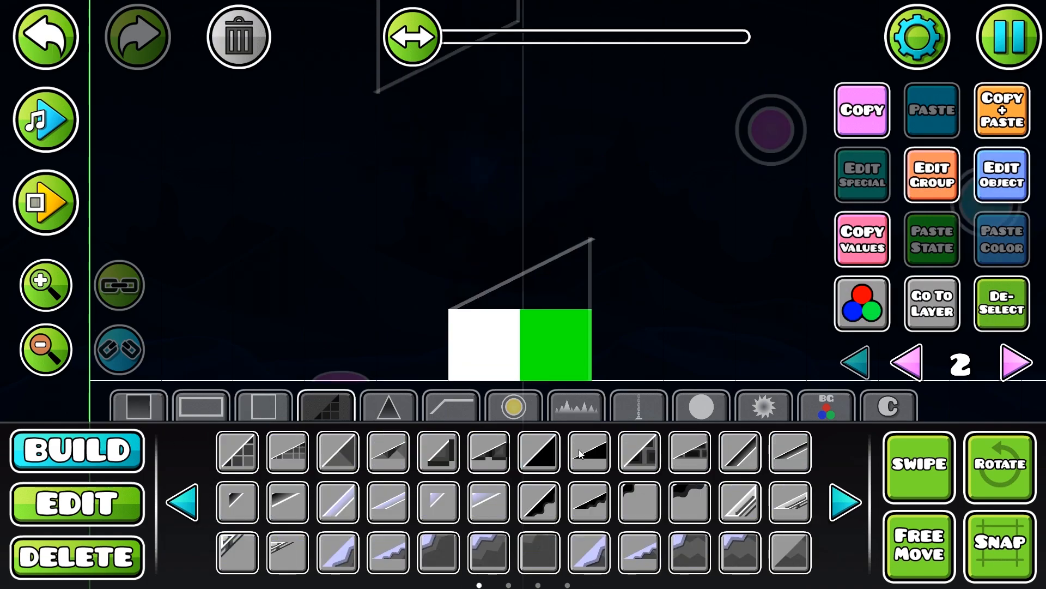
{"action": "left_click", "coordinate": [521, 207]}
{"action": "left_click", "coordinate": [77, 503]}
{"action": "left_click_drag", "start_coordinate": [439, 251], "coordinate": [572, 336]}
{"action": "left_click", "coordinate": [984, 298]}
On layer 4, place a white bevelled slab end at the lower structure's right edge, raised one step and nudged six small steps down
{"action": "left_click", "coordinate": [1016, 363]}
{"action": "left_click", "coordinate": [77, 451]}
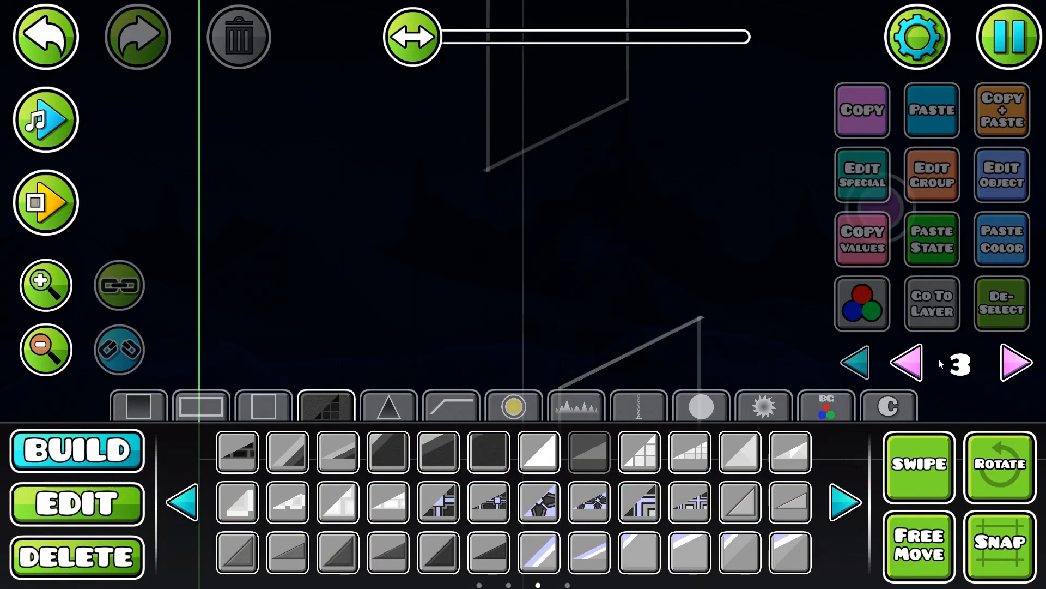
{"action": "left_click", "coordinate": [1017, 363]}
{"action": "left_click", "coordinate": [455, 406]}
{"action": "left_click", "coordinate": [388, 550]}
{"action": "left_click", "coordinate": [512, 305]}
{"action": "left_click", "coordinate": [76, 503]}
{"action": "key", "text": "w"}
{"action": "key", "text": "shift+s"}
{"action": "key", "text": "shift+s"}
{"action": "key", "text": "shift+s"}
{"action": "key", "text": "shift+s"}
{"action": "key", "text": "shift+s"}
{"action": "key", "text": "shift+s"}
Place a plain slab directly below the bevelled piece at the lower structure's right edge
{"action": "left_click", "coordinate": [77, 451]}
{"action": "left_click", "coordinate": [288, 451]}
{"action": "left_click", "coordinate": [524, 303]}
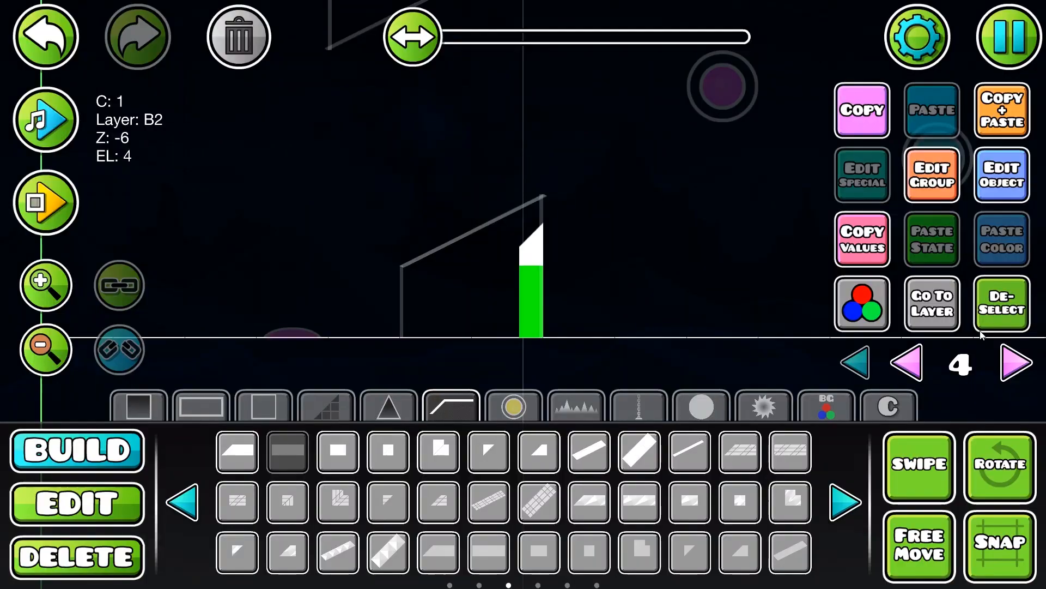
Duplicate the bevelled piece one step down, five small nudges left and three small nudges up
{"action": "left_click", "coordinate": [77, 503]}
{"action": "left_click", "coordinate": [532, 256]}
{"action": "left_click", "coordinate": [1002, 110]}
{"action": "key", "text": "s"}
{"action": "key", "text": "shift+a"}
{"action": "key", "text": "shift+a"}
{"action": "key", "text": "shift+a"}
{"action": "key", "text": "shift+a"}
{"action": "key", "text": "shift+a"}
{"action": "key", "text": "shift+w"}
{"action": "key", "text": "shift+w"}
{"action": "key", "text": "shift+w"}
Duplicate the inner bevelled piece, mirror it horizontally and move it to the lower structure's left edge
{"action": "left_click", "coordinate": [514, 327]}
{"action": "left_click", "coordinate": [1003, 110]}
{"action": "left_click", "coordinate": [640, 451]}
{"action": "key", "text": "a"}
{"action": "key", "text": "shift+a"}
{"action": "key", "text": "shift+a"}
{"action": "key", "text": "shift+a"}
{"action": "key", "text": "shift+a"}
{"action": "key", "text": "shift+a"}
{"action": "left_click", "coordinate": [1002, 304]}
Duplicate the selected lower-structure edge pieces, rotate them 180 degrees and move them up to the upper structure's left edge
{"action": "left_click_drag", "start_coordinate": [548, 237], "coordinate": [722, 416]}
{"action": "left_click", "coordinate": [1002, 110]}
{"action": "key", "text": "e"}
{"action": "key", "text": "e"}
{"action": "key", "text": "w"}
{"action": "key", "text": "w"}
{"action": "key", "text": "w"}
{"action": "key", "text": "w"}
{"action": "key", "text": "w"}
{"action": "key", "text": "a"}
{"action": "key", "text": "shift+s"}
{"action": "key", "text": "shift+s"}
{"action": "key", "text": "shift+s"}
{"action": "key", "text": "shift+s"}
{"action": "key", "text": "shift+s"}
Duplicate the slab at the upper structure's left edge one step up
{"action": "left_click", "coordinate": [504, 297]}
{"action": "left_click", "coordinate": [1003, 110]}
{"action": "key", "text": "w"}
Duplicate the selected upper-structure pieces two steps down and across toward the structure's right edge
{"action": "left_click_drag", "start_coordinate": [572, 218], "coordinate": [501, 237]}
{"action": "left_click", "coordinate": [1002, 110]}
{"action": "key", "text": "s"}
{"action": "key", "text": "s"}
{"action": "key", "text": "d"}
{"action": "key", "text": "shift+d"}
{"action": "key", "text": "shift+d"}
{"action": "key", "text": "shift+d"}
{"action": "key", "text": "shift+d"}
{"action": "key", "text": "shift+d"}
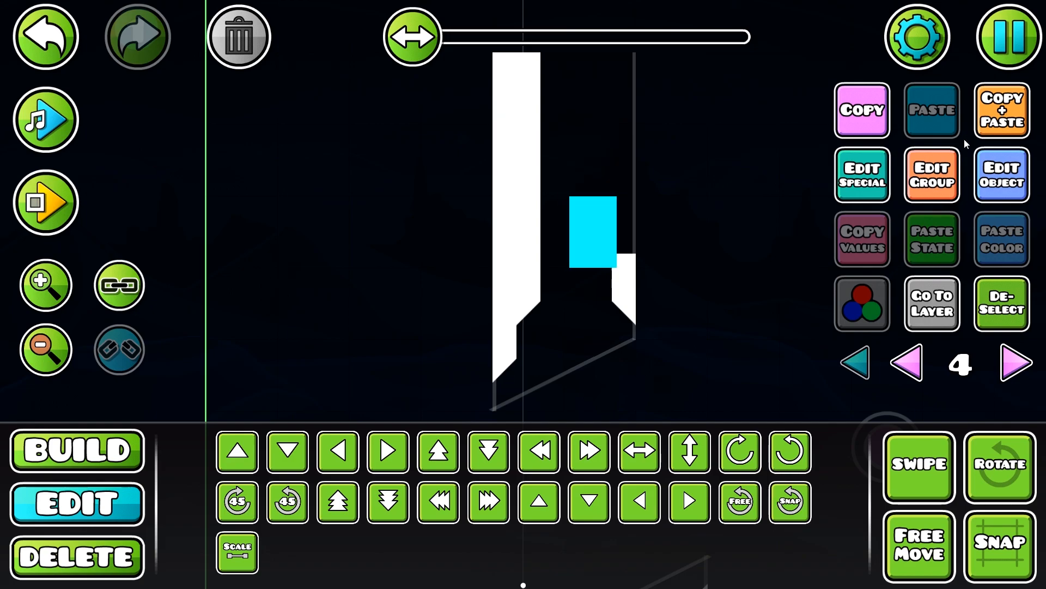
Duplicate the right-edge bevelled piece up and inward so it sits against the inner side of the upper structure's right column
{"action": "left_click", "coordinate": [624, 251]}
{"action": "left_click", "coordinate": [624, 314]}
{"action": "left_click", "coordinate": [984, 132]}
{"action": "key", "text": "w"}
{"action": "key", "text": "a"}
{"action": "key", "text": "shift+d"}
{"action": "key", "text": "shift+d"}
{"action": "key", "text": "shift+d"}
{"action": "key", "text": "shift+d"}
{"action": "key", "text": "shift+d"}
{"action": "key", "text": "shift+d"}
{"action": "key", "text": "shift+d"}
{"action": "key", "text": "shift+d"}
{"action": "key", "text": "shift+d"}
{"action": "key", "text": "shift+d"}
{"action": "key", "text": "w"}
{"action": "key", "text": "shift+s"}
{"action": "key", "text": "shift+s"}
{"action": "key", "text": "shift+s"}
{"action": "key", "text": "shift+s"}
{"action": "key", "text": "shift+s"}
Duplicate the top slab of the right column five small nudges left, and show all editor layers
{"action": "left_click", "coordinate": [624, 114]}
{"action": "left_click", "coordinate": [1004, 109]}
{"action": "key", "text": "shift+a"}
{"action": "key", "text": "shift+a"}
{"action": "key", "text": "shift+a"}
{"action": "key", "text": "shift+a"}
{"action": "key", "text": "shift+a"}
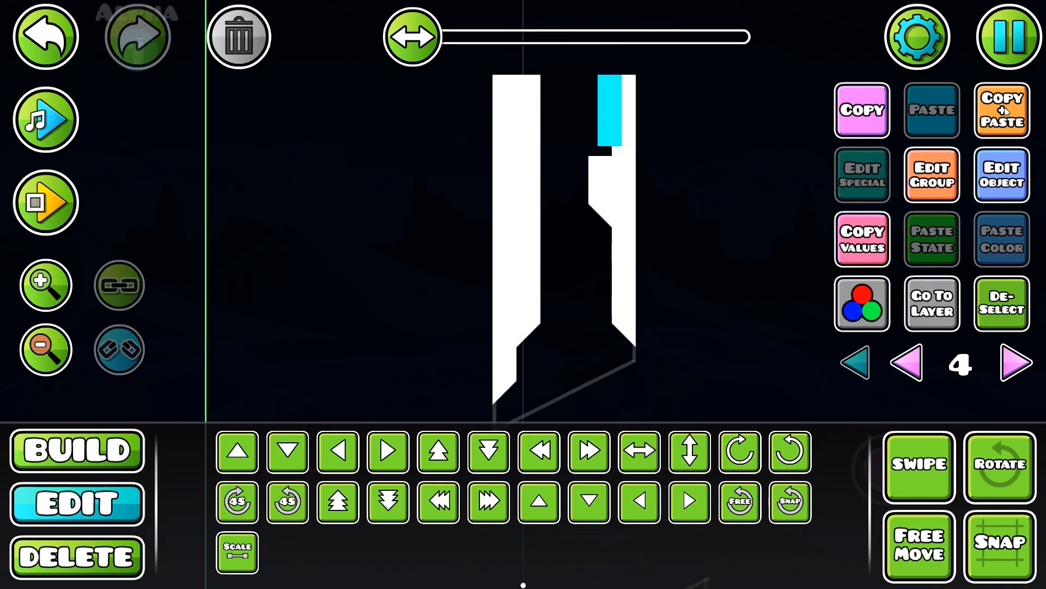
{"action": "left_click", "coordinate": [1002, 304]}
{"action": "left_click", "coordinate": [857, 361]}
{"action": "left_click_drag", "start_coordinate": [808, 383], "coordinate": [666, 265]}
{"action": "scroll", "coordinate": [662, 264], "scroll_direction": "down", "scroll_amount": 4}
{"action": "key", "text": "ctrl+z"}
{"action": "left_click", "coordinate": [493, 163]}
{"action": "key", "text": "alt+d"}
{"action": "left_click", "coordinate": [45, 37]}
{"action": "left_click", "coordinate": [46, 37]}
{"action": "left_click", "coordinate": [46, 37]}
{"action": "scroll", "coordinate": [507, 218], "scroll_direction": "up", "scroll_amount": 2}
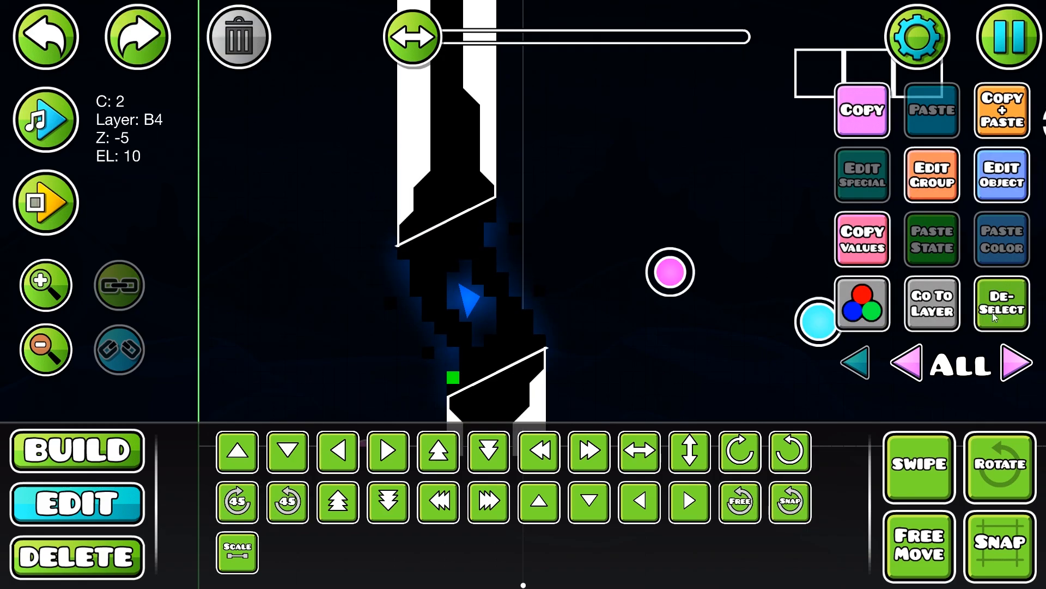
{"action": "left_click", "coordinate": [1000, 308]}
Inspect the decorated upper and lower structures up close, and move along to the outlined row of three blocks
{"action": "left_click_drag", "start_coordinate": [205, 345], "coordinate": [165, 334]}
{"action": "left_click", "coordinate": [28, 281]}
{"action": "left_click", "coordinate": [28, 281]}
{"action": "left_click", "coordinate": [28, 281]}
{"action": "left_click", "coordinate": [28, 281]}
{"action": "left_click", "coordinate": [28, 281]}
{"action": "left_click_drag", "start_coordinate": [306, 236], "coordinate": [341, 211]}
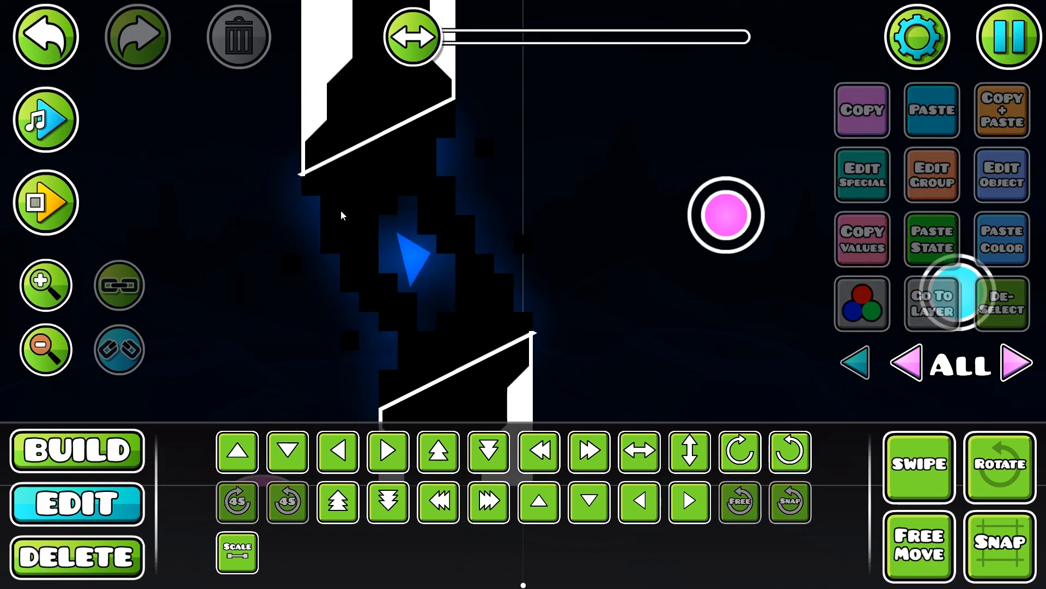
{"action": "left_click_drag", "start_coordinate": [305, 279], "coordinate": [424, 220]}
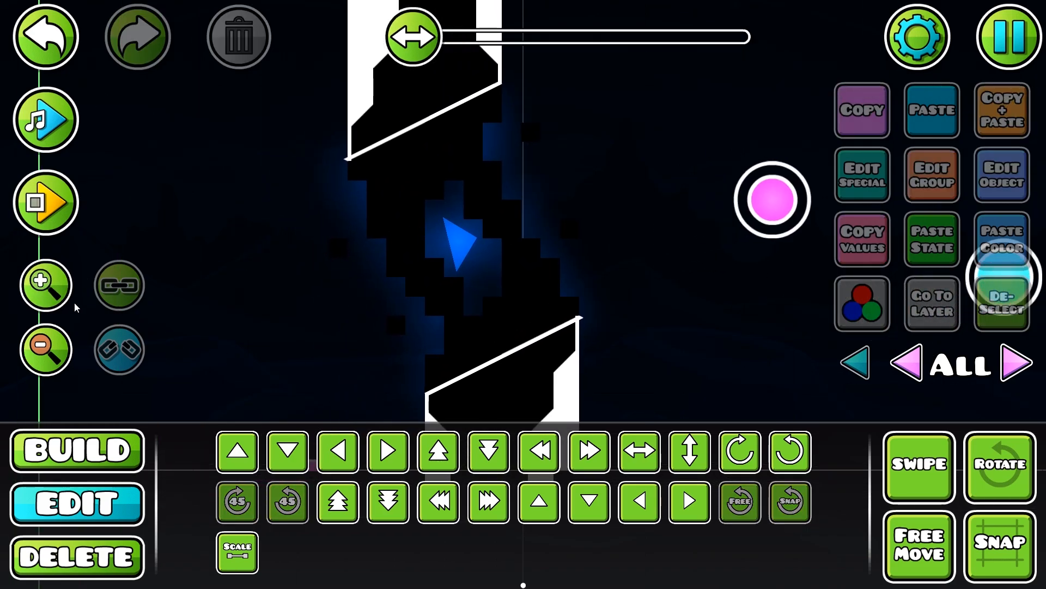
{"action": "left_click_drag", "start_coordinate": [182, 274], "coordinate": [236, 252]}
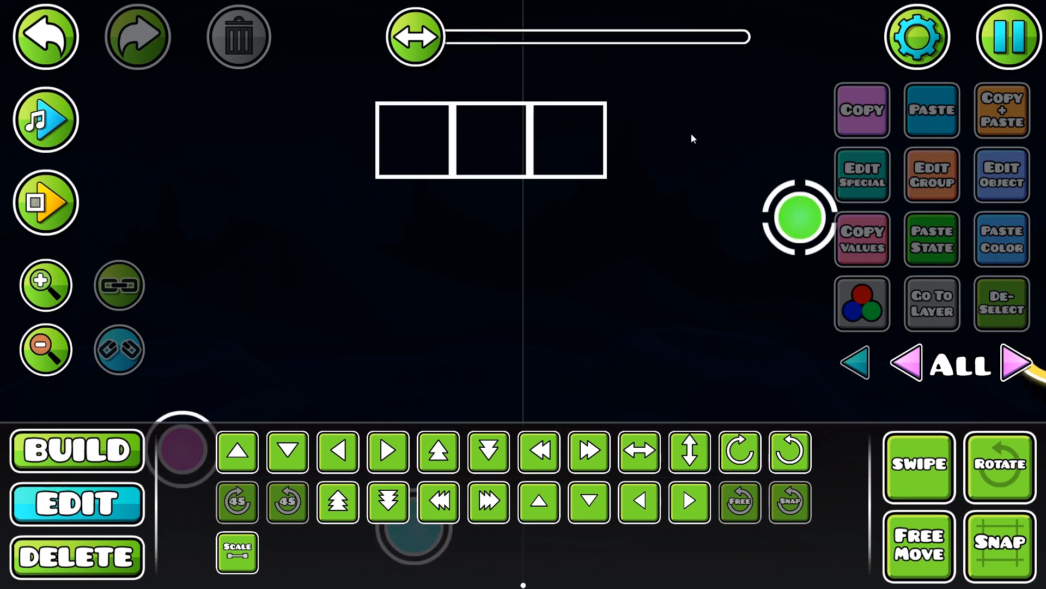
{"action": "left_click_drag", "start_coordinate": [692, 135], "coordinate": [693, 220]}
{"action": "left_click_drag", "start_coordinate": [702, 347], "coordinate": [702, 304]}
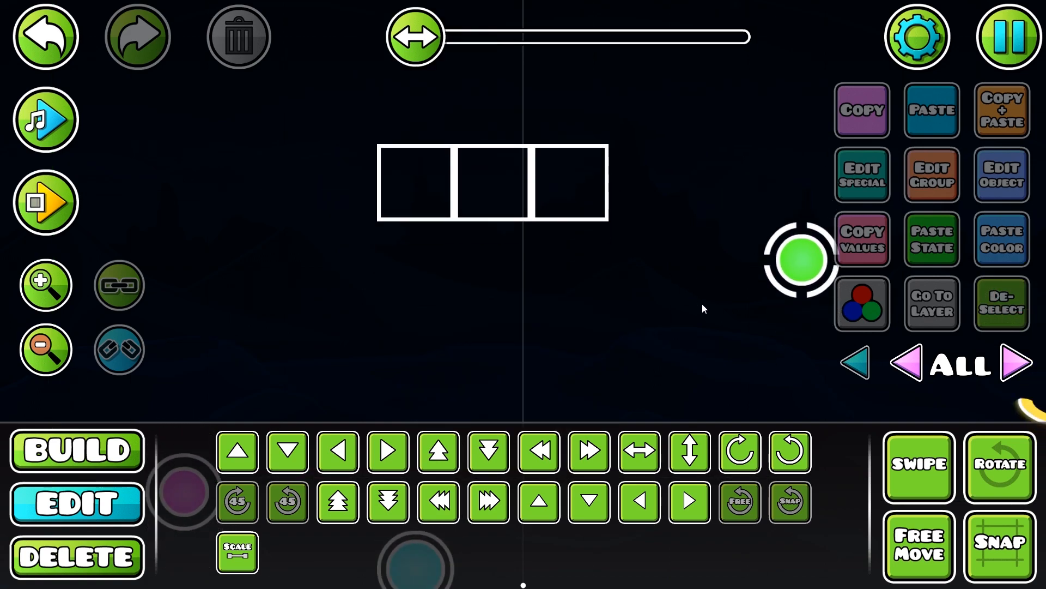
Save and exit the level, and open the Hyper Space level in the editor
{"action": "left_click", "coordinate": [1009, 37]}
{"action": "left_click", "coordinate": [592, 279]}
{"action": "left_click", "coordinate": [344, 339]}
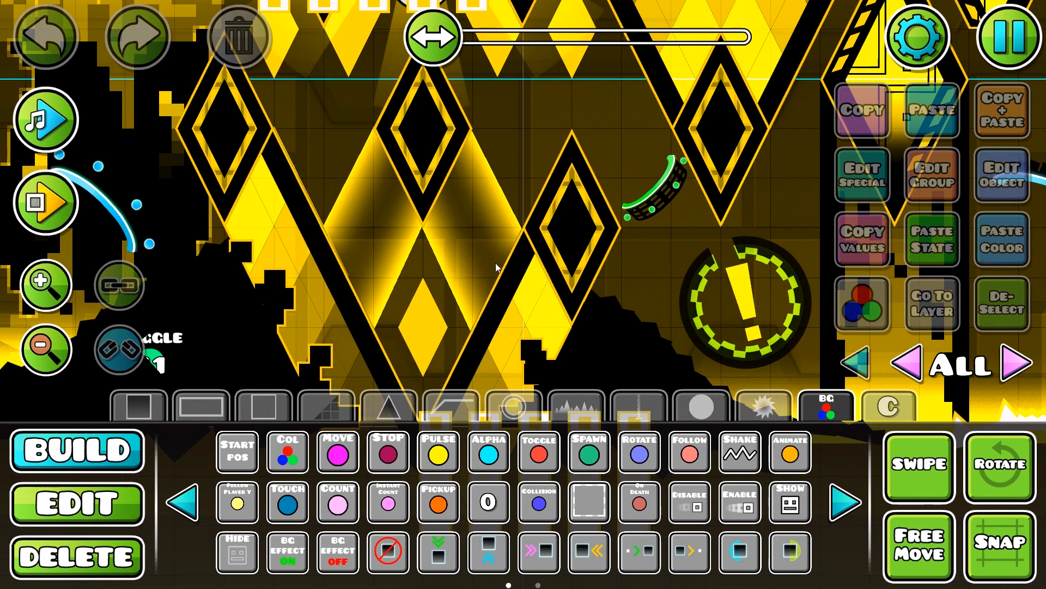
Examine the Hyper Space level's block designs from the yellow diamond section through to the green section
{"action": "left_click_drag", "start_coordinate": [675, 232], "coordinate": [382, 289]}
{"action": "left_click_drag", "start_coordinate": [493, 257], "coordinate": [20, 222]}
{"action": "left_click_drag", "start_coordinate": [649, 286], "coordinate": [123, 323]}
{"action": "left_click_drag", "start_coordinate": [719, 305], "coordinate": [276, 330]}
{"action": "left_click_drag", "start_coordinate": [818, 344], "coordinate": [193, 364]}
{"action": "left_click_drag", "start_coordinate": [663, 331], "coordinate": [234, 307]}
{"action": "left_click_drag", "start_coordinate": [578, 294], "coordinate": [34, 280]}
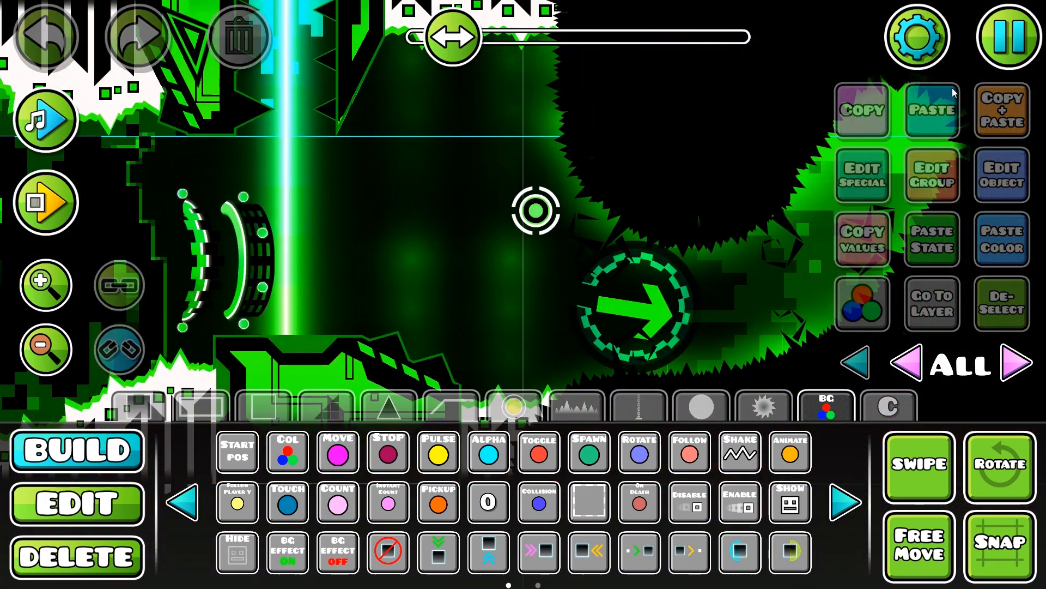
Save and exit the Hyper Space level and return to the level under construction
{"action": "left_click", "coordinate": [1014, 47]}
{"action": "left_click", "coordinate": [555, 299]}
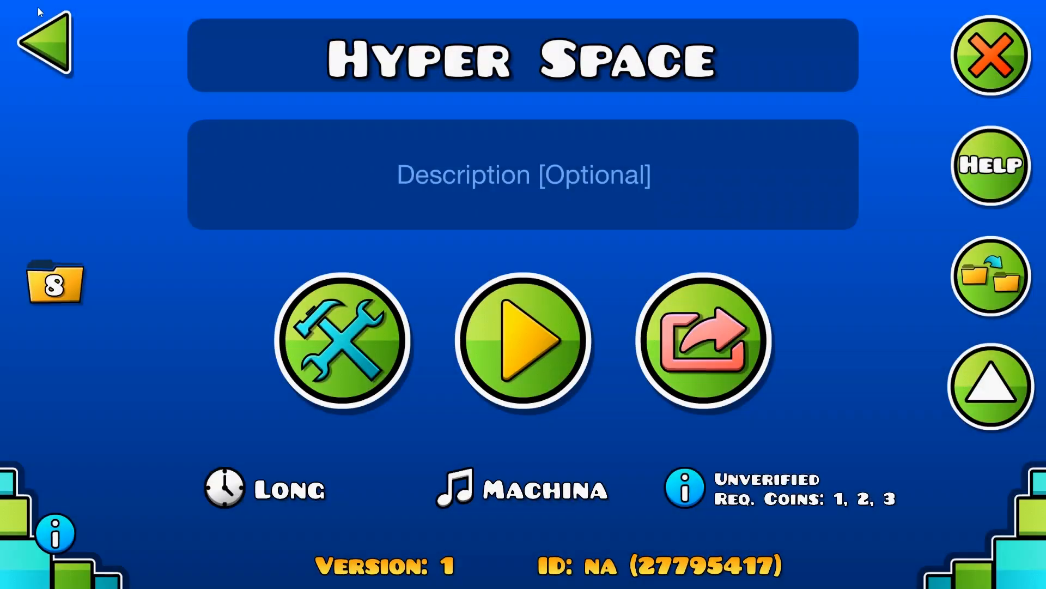
{"action": "left_click", "coordinate": [43, 30]}
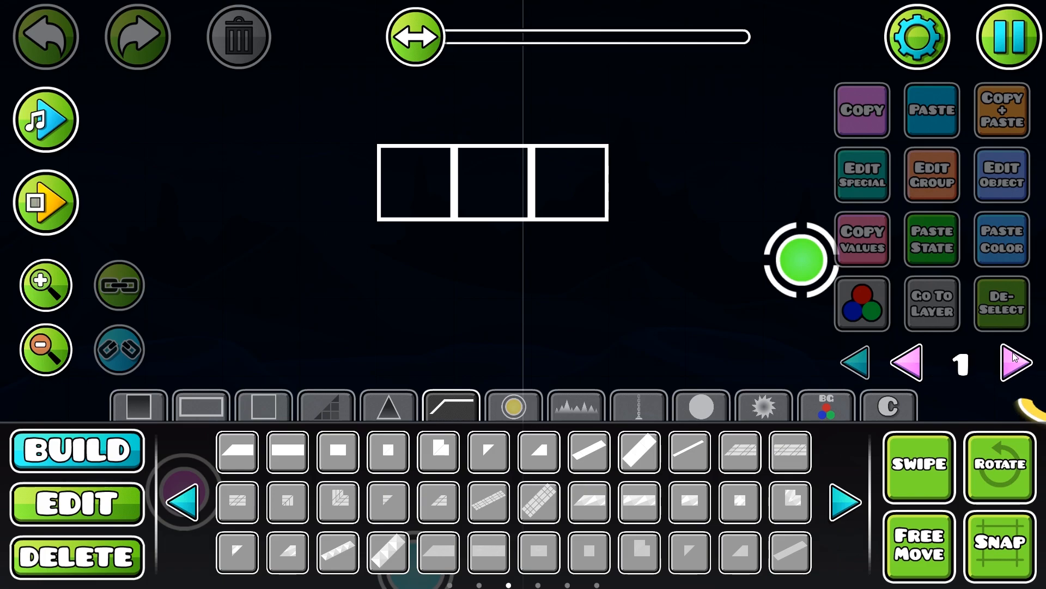
On editor layer 10, cover the row of three outlined blocks with solid square blocks and extend them downward under the third block
{"action": "left_click", "coordinate": [1015, 357]}
{"action": "left_click", "coordinate": [1015, 357]}
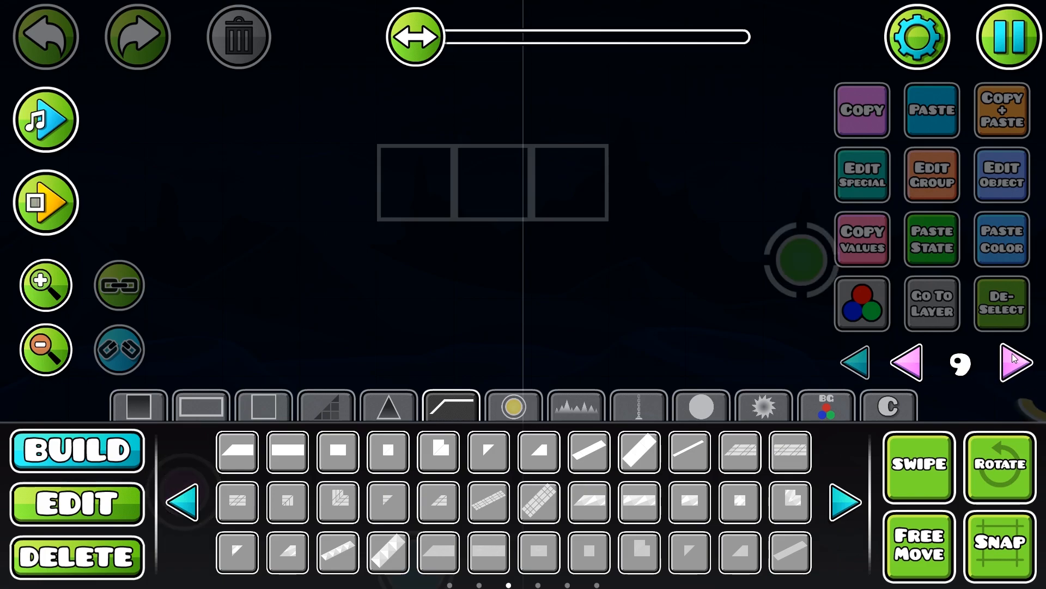
{"action": "left_click", "coordinate": [138, 404]}
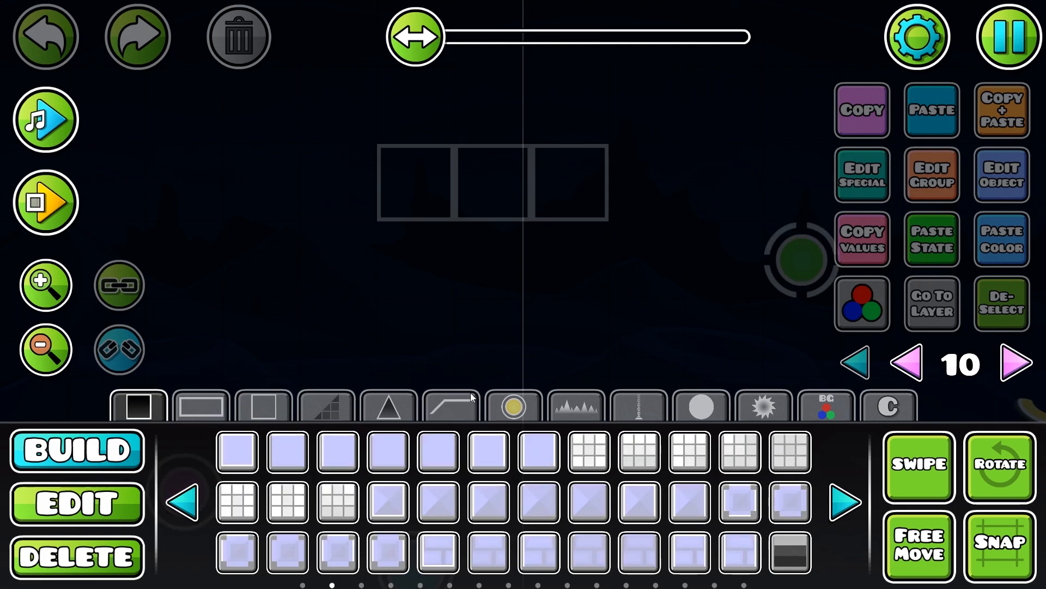
{"action": "left_click", "coordinate": [433, 456]}
{"action": "scroll", "coordinate": [395, 234], "scroll_direction": "down", "scroll_amount": 4}
{"action": "left_click", "coordinate": [428, 184]}
{"action": "left_click", "coordinate": [493, 180]}
{"action": "left_click", "coordinate": [567, 186]}
{"action": "left_click", "coordinate": [564, 261]}
{"action": "scroll", "coordinate": [567, 234], "scroll_direction": "down", "scroll_amount": 9}
{"action": "left_click", "coordinate": [582, 120]}
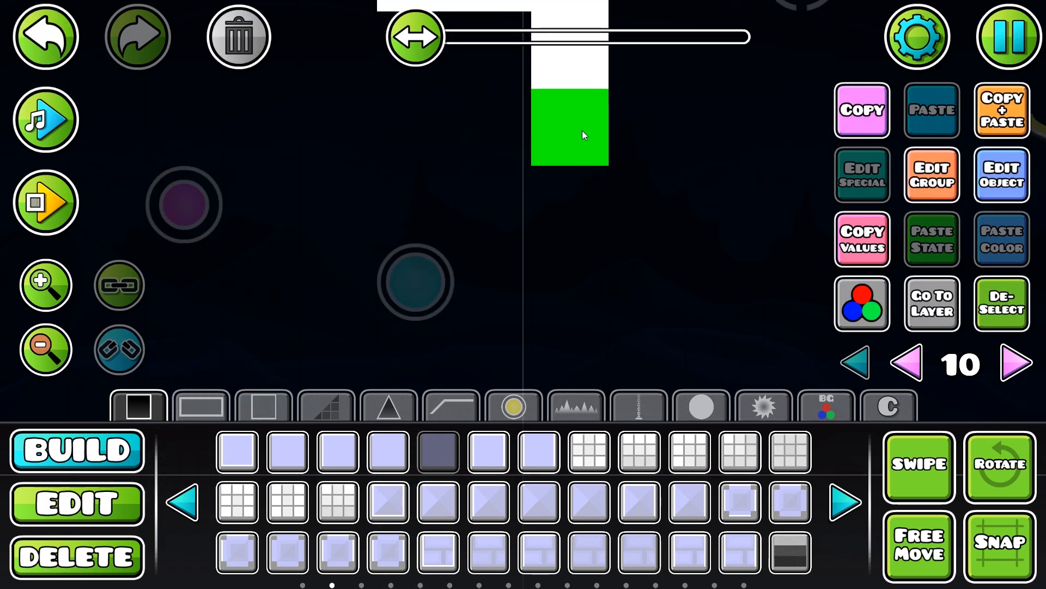
{"action": "left_click_drag", "start_coordinate": [582, 120], "coordinate": [573, 352]}
Fill the rest of the three-block-wide column below the row with solid square blocks
{"action": "scroll", "coordinate": [570, 272], "scroll_direction": "down", "scroll_amount": 4}
{"action": "left_click_drag", "start_coordinate": [570, 251], "coordinate": [429, 255]}
{"action": "scroll", "coordinate": [441, 267], "scroll_direction": "up", "scroll_amount": 3}
{"action": "left_click_drag", "start_coordinate": [436, 308], "coordinate": [430, 132]}
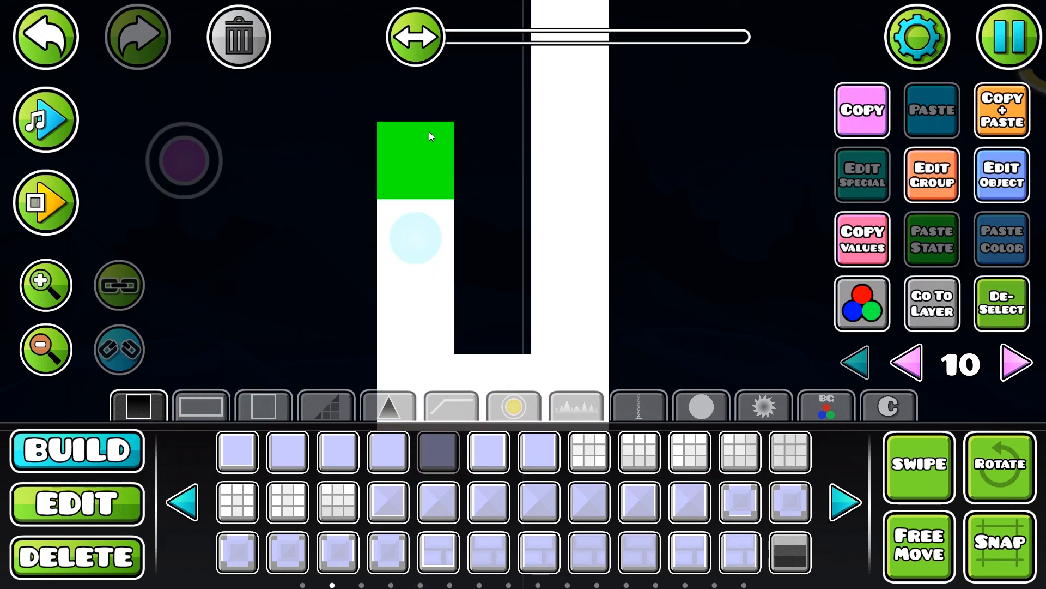
{"action": "scroll", "coordinate": [432, 158], "scroll_direction": "up", "scroll_amount": 7}
{"action": "left_click_drag", "start_coordinate": [436, 215], "coordinate": [492, 380]}
{"action": "scroll", "coordinate": [490, 338], "scroll_direction": "down", "scroll_amount": 7}
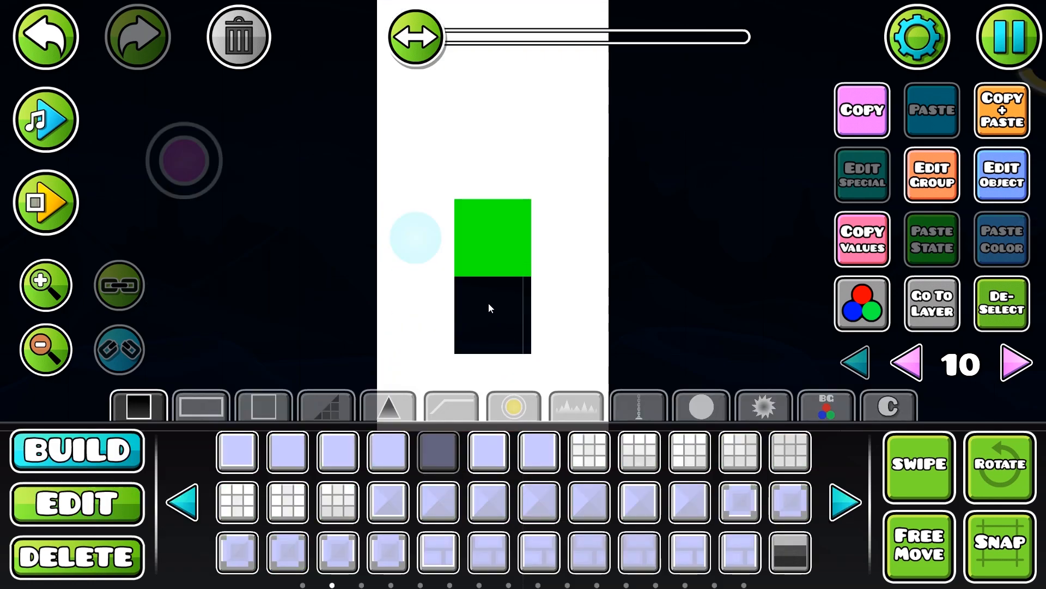
{"action": "left_click", "coordinate": [489, 304]}
Select the solid blocks of the column and recolour them blue
{"action": "key", "text": "2"}
{"action": "left_click_drag", "start_coordinate": [373, 242], "coordinate": [568, 403]}
{"action": "scroll", "coordinate": [610, 329], "scroll_direction": "down", "scroll_amount": 5}
{"action": "scroll", "coordinate": [610, 329], "scroll_direction": "up", "scroll_amount": 6}
{"action": "left_click_drag", "start_coordinate": [621, 213], "coordinate": [584, 87]}
{"action": "scroll", "coordinate": [626, 190], "scroll_direction": "up", "scroll_amount": 5}
{"action": "left_click", "coordinate": [862, 303]}
{"action": "left_click", "coordinate": [283, 343]}
{"action": "left_click", "coordinate": [520, 495]}
{"action": "left_click", "coordinate": [1002, 303]}
Select all of the column's solid blocks and move them to Z layer B4
{"action": "left_click_drag", "start_coordinate": [501, 186], "coordinate": [546, 289]}
{"action": "left_click_drag", "start_coordinate": [418, 150], "coordinate": [613, 489]}
{"action": "scroll", "coordinate": [462, 246], "scroll_direction": "down", "scroll_amount": 8}
{"action": "left_click_drag", "start_coordinate": [462, 245], "coordinate": [605, 376]}
{"action": "scroll", "coordinate": [610, 360], "scroll_direction": "down", "scroll_amount": 5}
{"action": "left_click", "coordinate": [933, 188]}
{"action": "left_click", "coordinate": [289, 463]}
{"action": "left_click", "coordinate": [210, 463]}
{"action": "left_click", "coordinate": [556, 536]}
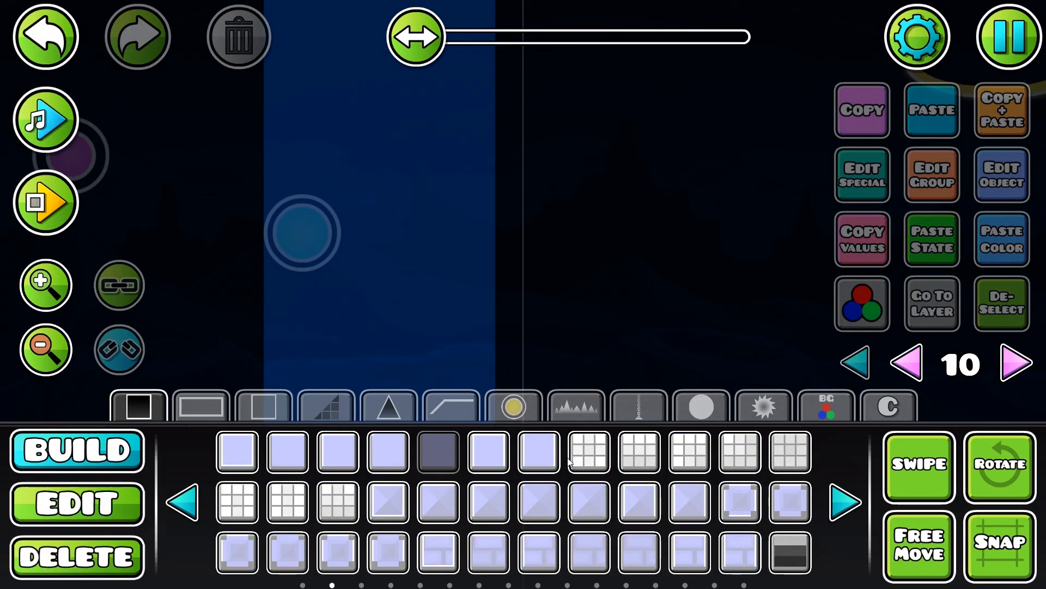
Place two square gradient pieces beside the column on editor layer 10 and rotate them to face opposite sides
{"action": "left_click", "coordinate": [576, 410]}
{"action": "left_click", "coordinate": [432, 466]}
{"action": "left_click_drag", "start_coordinate": [812, 297], "coordinate": [656, 289]}
{"action": "left_click", "coordinate": [666, 300]}
{"action": "key", "text": "q"}
{"action": "key", "text": "q"}
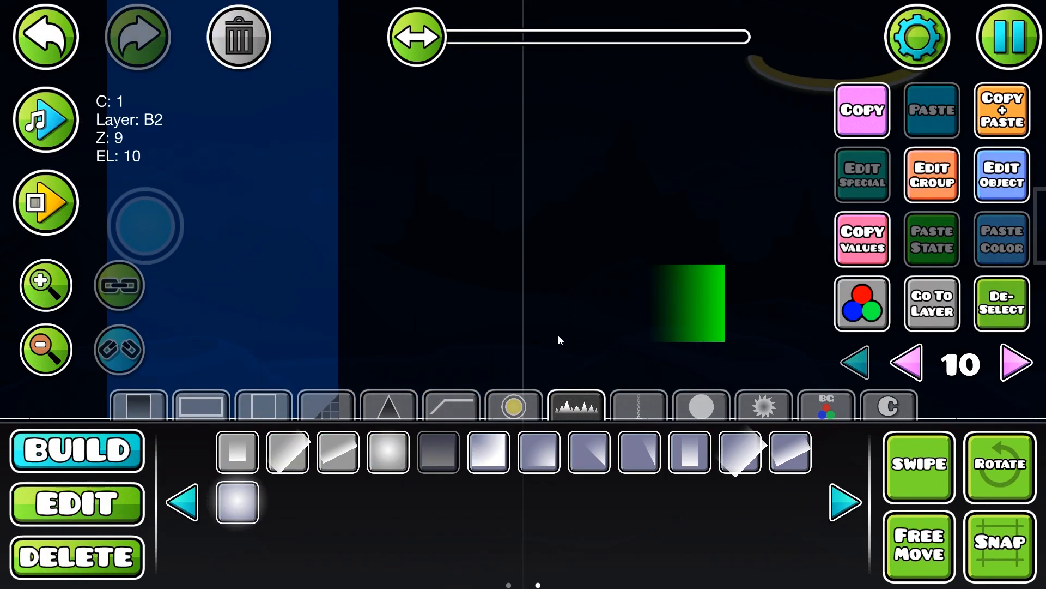
{"action": "left_click", "coordinate": [559, 336]}
{"action": "key", "text": "q"}
{"action": "key", "text": "q"}
Set the detail colour of both gradient pieces to channel 4
{"action": "key", "text": "2"}
{"action": "left_click_drag", "start_coordinate": [550, 338], "coordinate": [786, 319]}
{"action": "left_click", "coordinate": [863, 303]}
{"action": "left_click", "coordinate": [640, 320]}
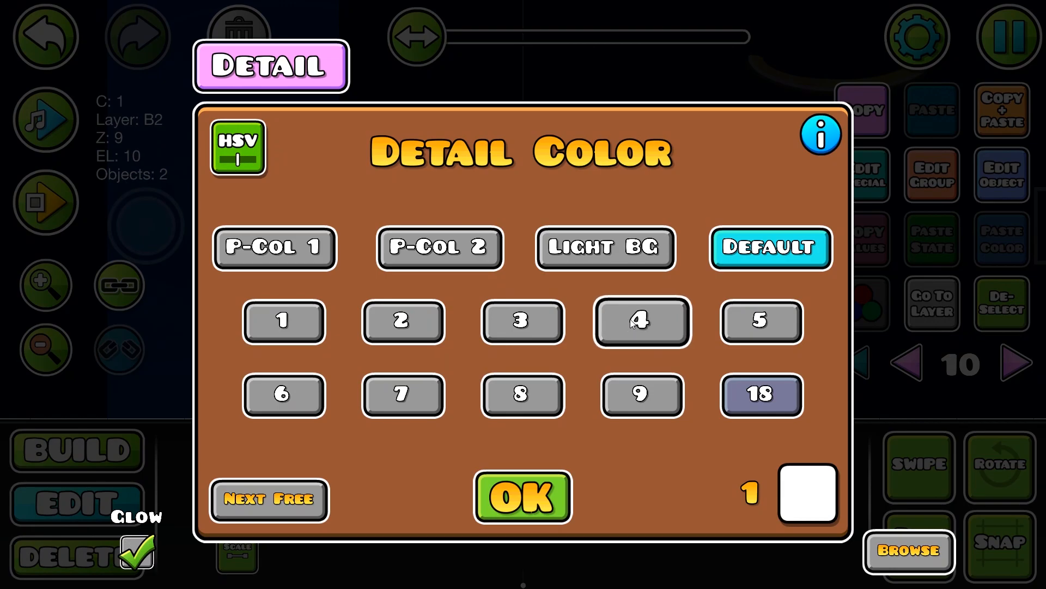
{"action": "left_click", "coordinate": [520, 494]}
{"action": "left_click", "coordinate": [1012, 288]}
Move the two gradient pieces onto the column's left and right edges so they fade inward
{"action": "left_click_drag", "start_coordinate": [681, 340], "coordinate": [703, 318]}
{"action": "left_click_drag", "start_coordinate": [586, 308], "coordinate": [694, 324]}
{"action": "key", "text": "s"}
{"action": "key", "text": "s"}
{"action": "key", "text": "a"}
{"action": "key", "text": "a"}
{"action": "key", "text": "w"}
{"action": "key", "text": "a"}
{"action": "key", "text": "a"}
{"action": "key", "text": "a"}
{"action": "key", "text": "a"}
{"action": "key", "text": "d"}
Duplicate the gradient pair upward along both edges of the column to the row of three blocks
{"action": "left_click_drag", "start_coordinate": [610, 330], "coordinate": [698, 395]}
{"action": "left_click", "coordinate": [1002, 120]}
{"action": "key", "text": "w"}
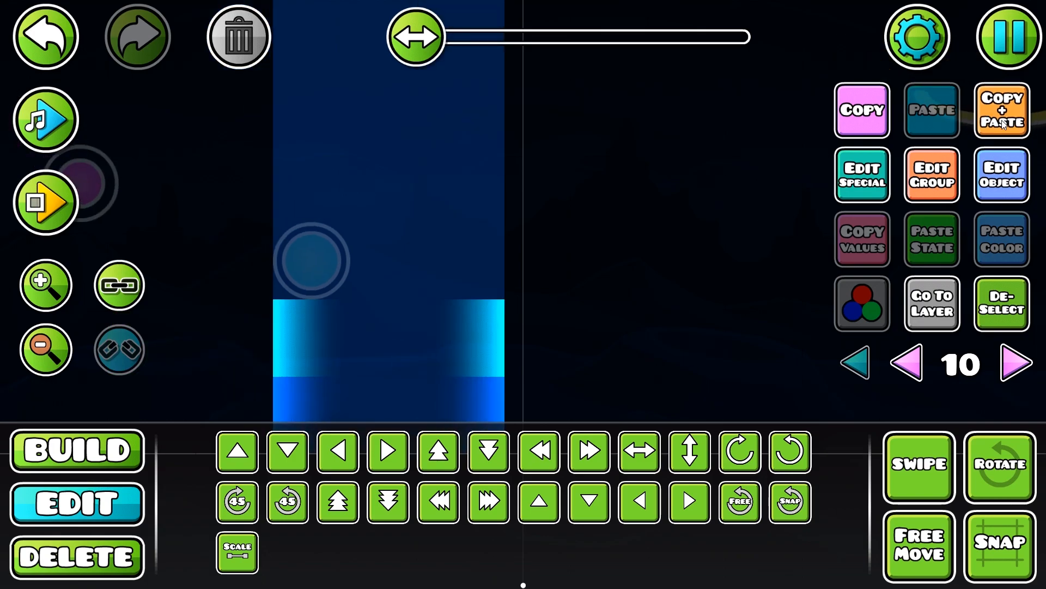
{"action": "left_click", "coordinate": [1002, 121]}
{"action": "key", "text": "w"}
{"action": "scroll", "coordinate": [1002, 120], "scroll_direction": "up", "scroll_amount": 5}
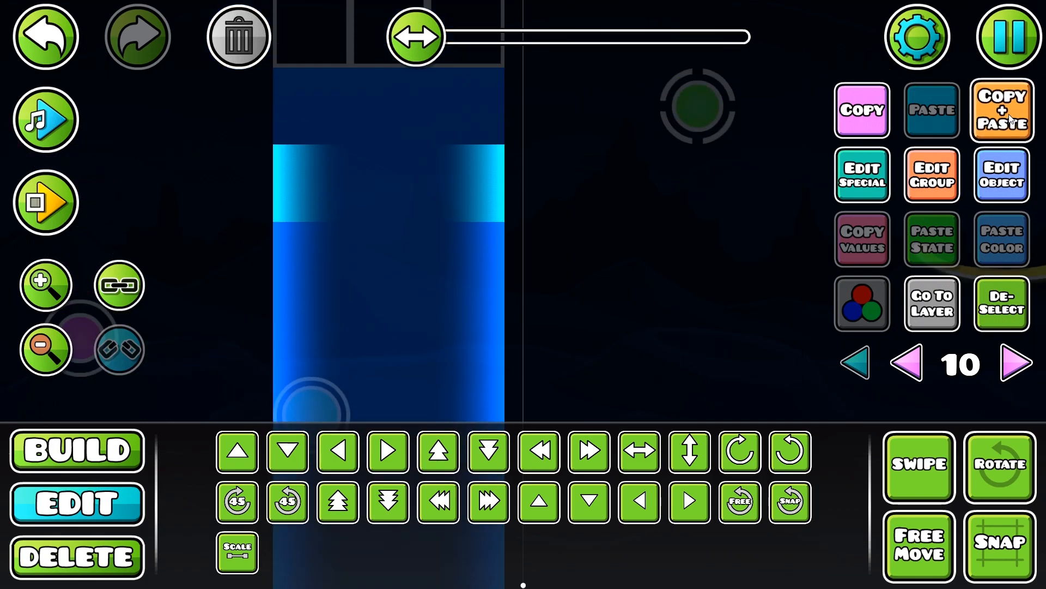
{"action": "left_click", "coordinate": [1002, 303]}
Show all editor layers and examine the gradient column beside the finished bevelled structures
{"action": "left_click", "coordinate": [855, 360]}
{"action": "left_click_drag", "start_coordinate": [633, 299], "coordinate": [793, 246]}
{"action": "left_click", "coordinate": [54, 346]}
{"action": "left_click", "coordinate": [54, 341]}
{"action": "left_click", "coordinate": [53, 342]}
{"action": "left_click", "coordinate": [54, 342]}
{"action": "left_click", "coordinate": [54, 342]}
{"action": "left_click", "coordinate": [54, 342]}
{"action": "left_click_drag", "start_coordinate": [357, 331], "coordinate": [412, 232]}
{"action": "left_click_drag", "start_coordinate": [417, 327], "coordinate": [403, 329]}
{"action": "left_click_drag", "start_coordinate": [323, 315], "coordinate": [429, 322]}
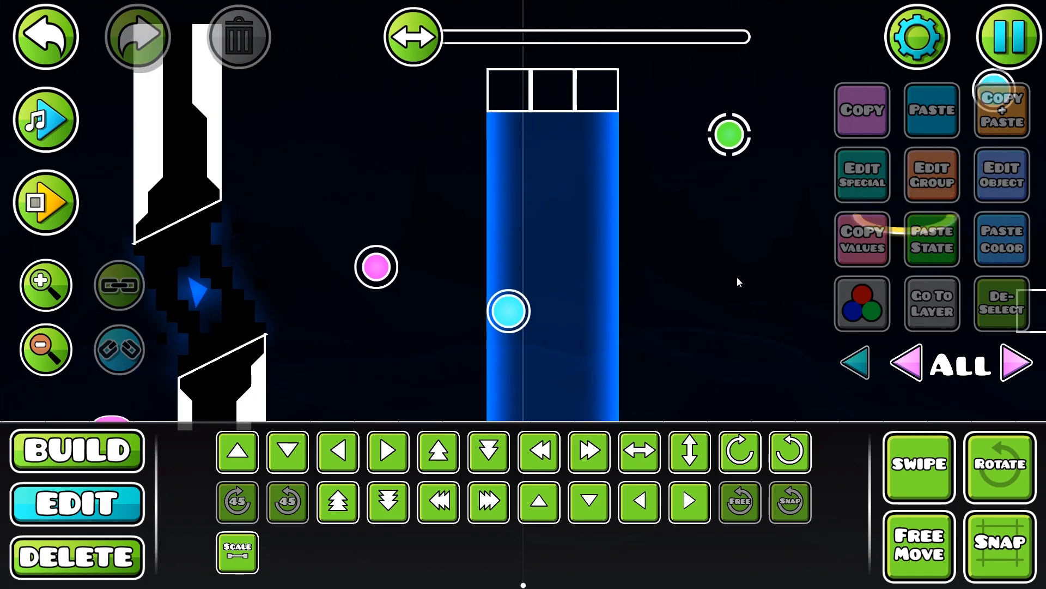
Playtest the level past the blue gradient column and return to the editor
{"action": "left_click", "coordinate": [998, 38]}
{"action": "left_click", "coordinate": [637, 216]}
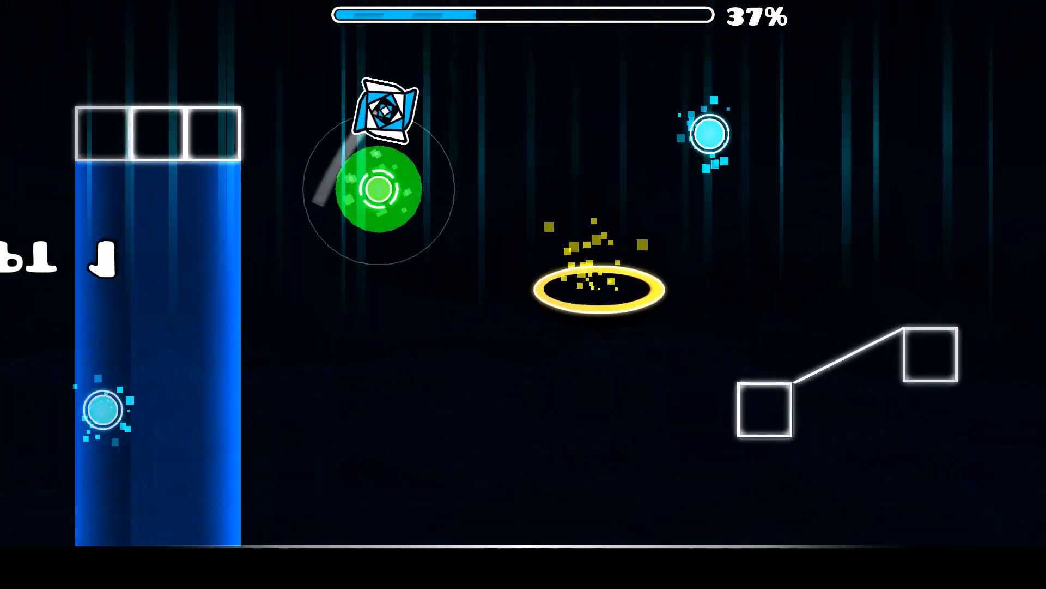
{"action": "key", "text": "Escape"}
{"action": "left_click", "coordinate": [212, 335]}
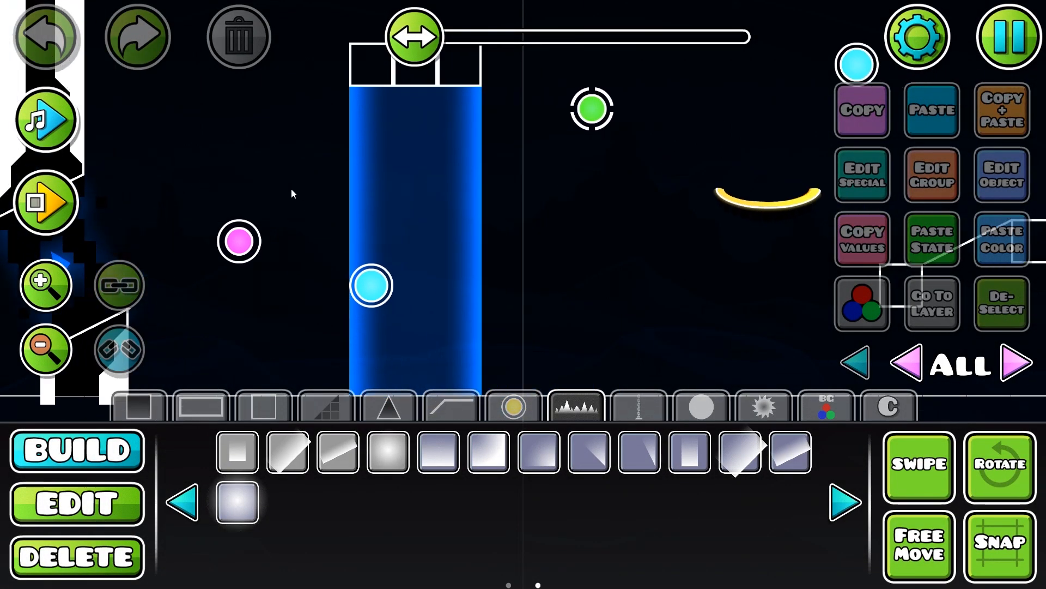
On editor layer 11, place a solid slab upright directly below the right end of the three-block row
{"action": "left_click_drag", "start_coordinate": [414, 188], "coordinate": [468, 211]}
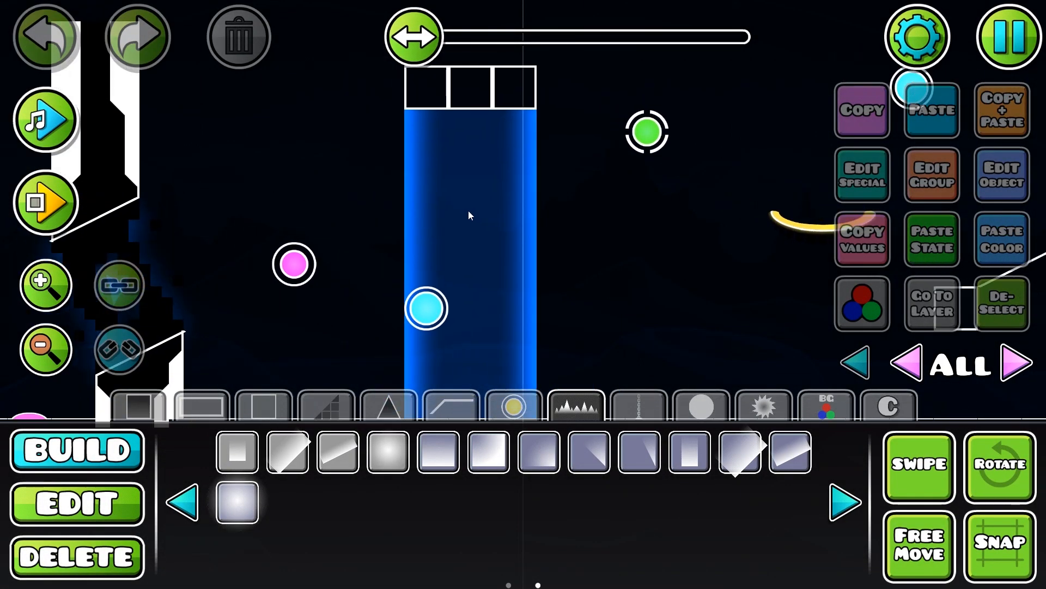
{"action": "left_click_drag", "start_coordinate": [521, 280], "coordinate": [567, 355]}
{"action": "key", "text": "2"}
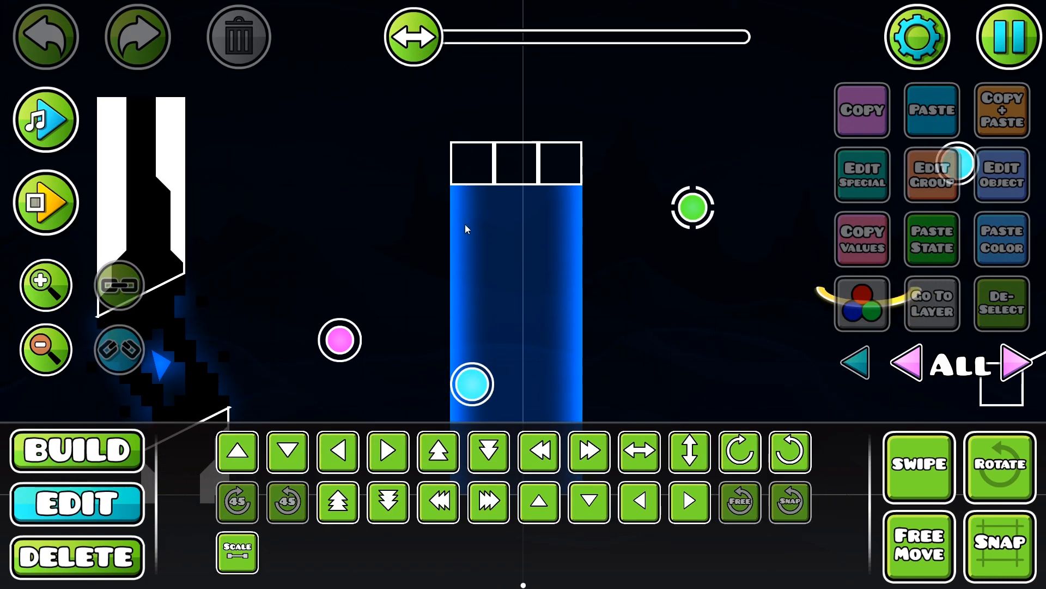
{"action": "left_click", "coordinate": [48, 283]}
{"action": "left_click", "coordinate": [1015, 362]}
{"action": "triple_click", "coordinate": [1016, 362]}
{"action": "double_click", "coordinate": [1016, 362]}
{"action": "double_click", "coordinate": [1015, 363]}
{"action": "triple_click", "coordinate": [1016, 362]}
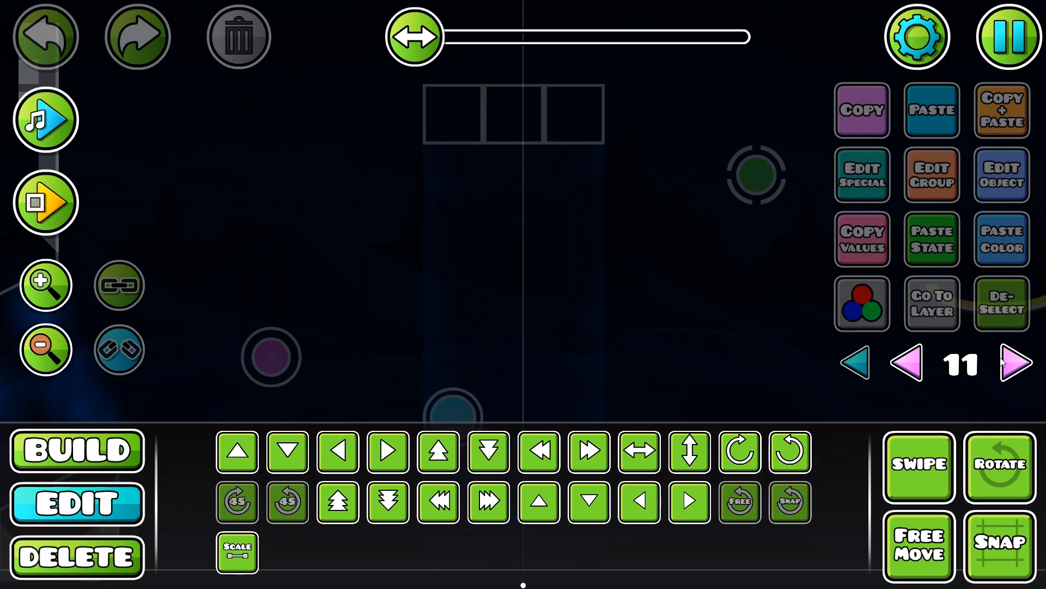
{"action": "key", "text": "1"}
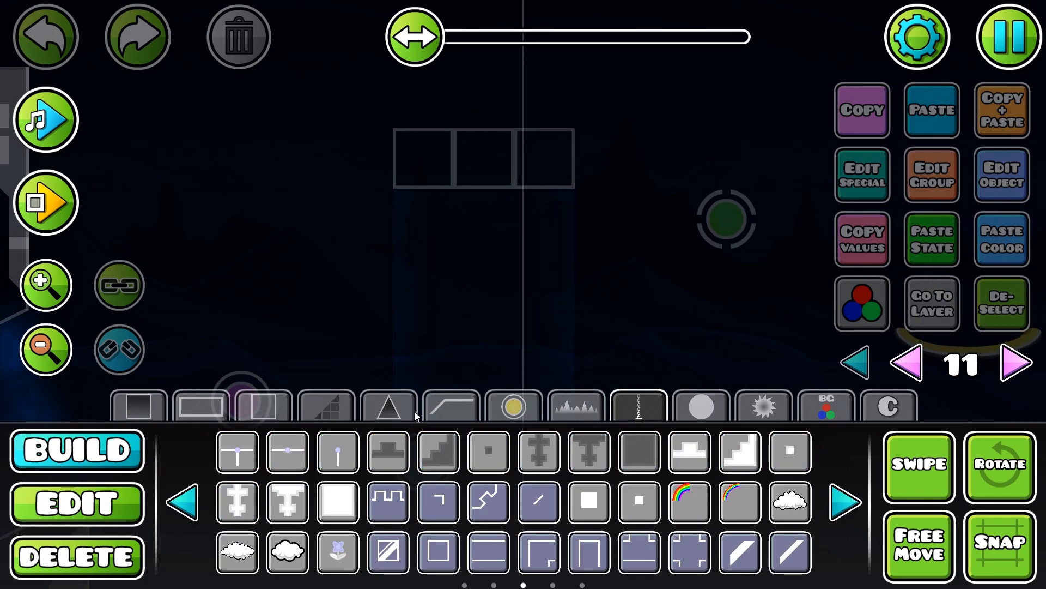
{"action": "left_click", "coordinate": [438, 418]}
{"action": "left_click", "coordinate": [565, 238]}
{"action": "key", "text": "q"}
{"action": "key", "text": "q"}
{"action": "key", "text": "q"}
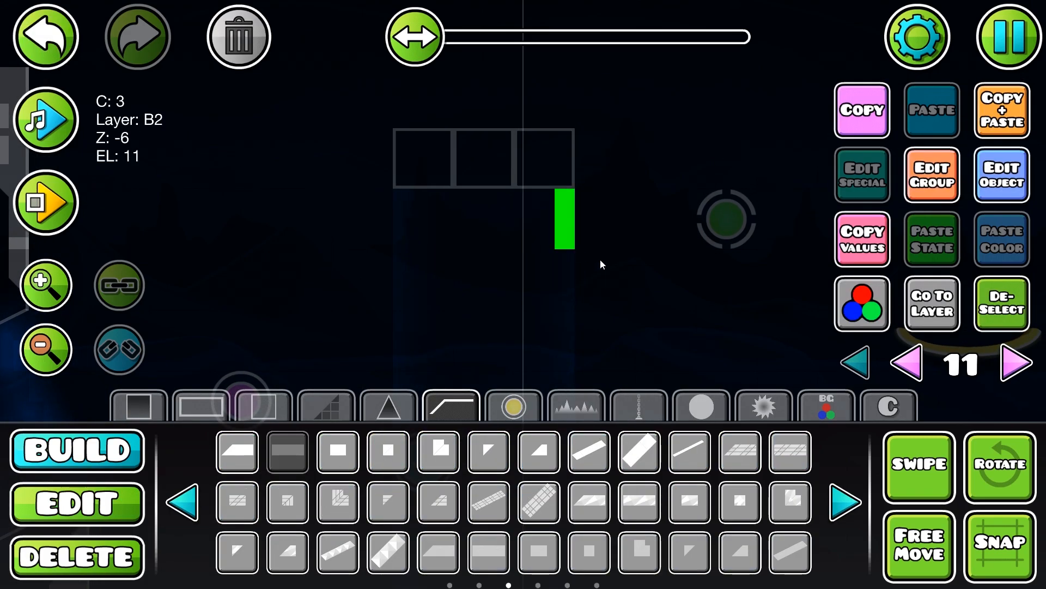
Duplicate the upright slab downward along the column's right edge to the ground
{"action": "scroll", "coordinate": [926, 145], "scroll_direction": "down", "scroll_amount": 1}
{"action": "left_click", "coordinate": [996, 122]}
{"action": "key", "text": "s"}
{"action": "scroll", "coordinate": [995, 122], "scroll_direction": "down", "scroll_amount": 2}
{"action": "left_click", "coordinate": [1002, 121]}
{"action": "key", "text": "s"}
{"action": "left_click", "coordinate": [1002, 121]}
{"action": "key", "text": "s"}
{"action": "scroll", "coordinate": [1003, 121], "scroll_direction": "down", "scroll_amount": 2}
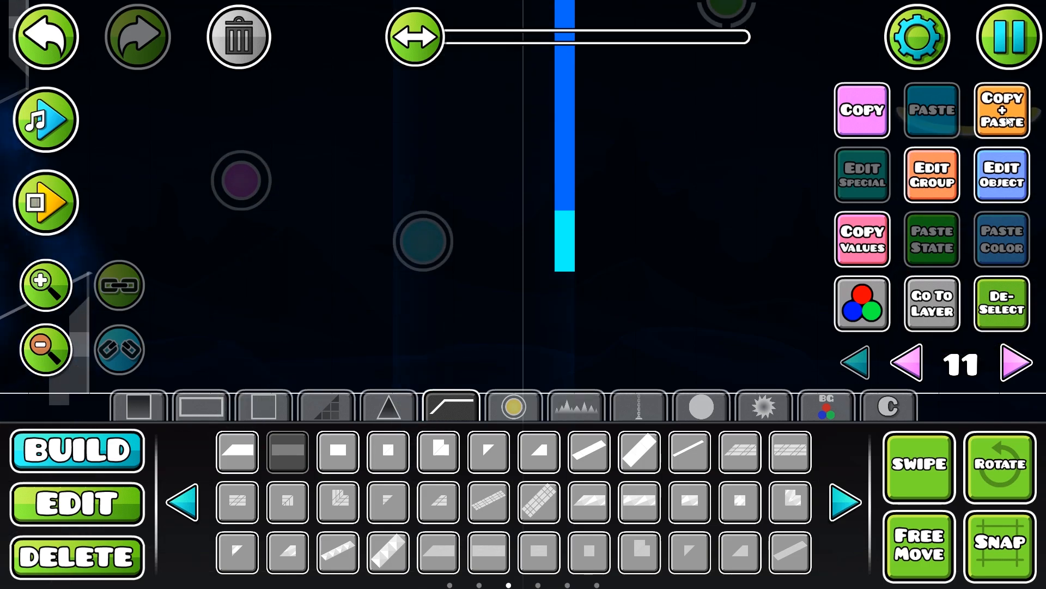
{"action": "left_click", "coordinate": [1012, 120]}
{"action": "key", "text": "s"}
{"action": "scroll", "coordinate": [1013, 120], "scroll_direction": "down", "scroll_amount": 2}
Duplicate the slab upward along the column's left edge to form a second strip
{"action": "left_click", "coordinate": [1015, 120]}
{"action": "key", "text": "w"}
{"action": "scroll", "coordinate": [1015, 120], "scroll_direction": "up", "scroll_amount": 2}
{"action": "left_click", "coordinate": [1015, 120]}
{"action": "key", "text": "w"}
{"action": "left_click", "coordinate": [1015, 120]}
{"action": "key", "text": "w"}
{"action": "left_click", "coordinate": [1014, 119]}
{"action": "key", "text": "w"}
{"action": "scroll", "coordinate": [1013, 120], "scroll_direction": "up", "scroll_amount": 2}
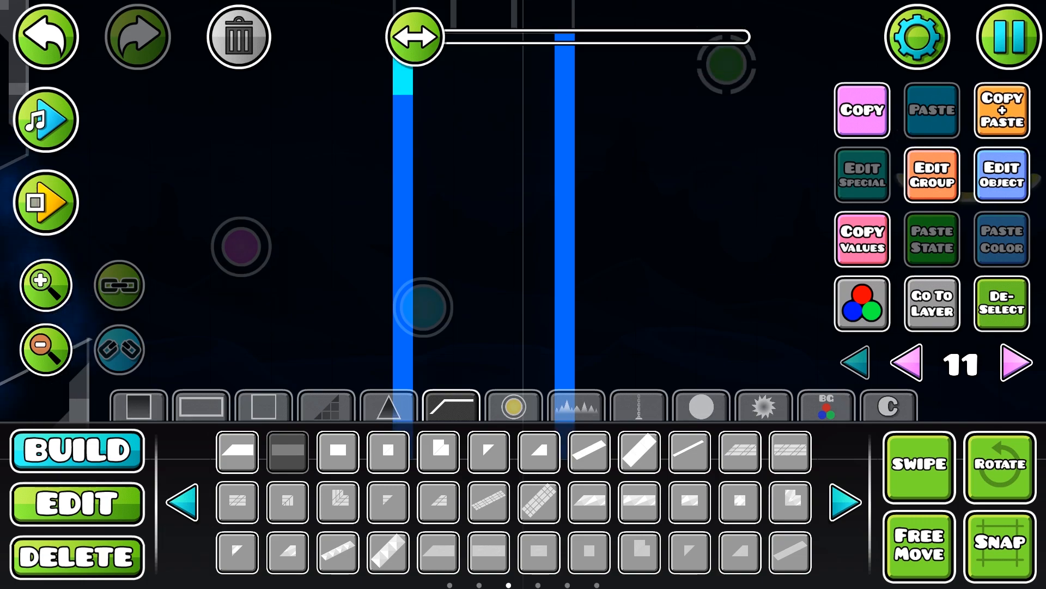
Select both vertical strips and set their colour to channel 2
{"action": "key", "text": "2"}
{"action": "left_click_drag", "start_coordinate": [386, 91], "coordinate": [741, 581]}
{"action": "scroll", "coordinate": [763, 243], "scroll_direction": "down", "scroll_amount": 5}
{"action": "left_click", "coordinate": [1001, 199]}
{"action": "left_click", "coordinate": [402, 319]}
{"action": "left_click", "coordinate": [524, 496]}
{"action": "left_click", "coordinate": [989, 305]}
Nudge the right strip slightly left and the left strip slightly right, away from the column's outer edges
{"action": "scroll", "coordinate": [608, 329], "scroll_direction": "up", "scroll_amount": 4}
{"action": "left_click_drag", "start_coordinate": [541, 124], "coordinate": [639, 540]}
{"action": "key", "text": "shift+a"}
{"action": "left_click", "coordinate": [405, 140]}
{"action": "left_click_drag", "start_coordinate": [406, 140], "coordinate": [385, 517]}
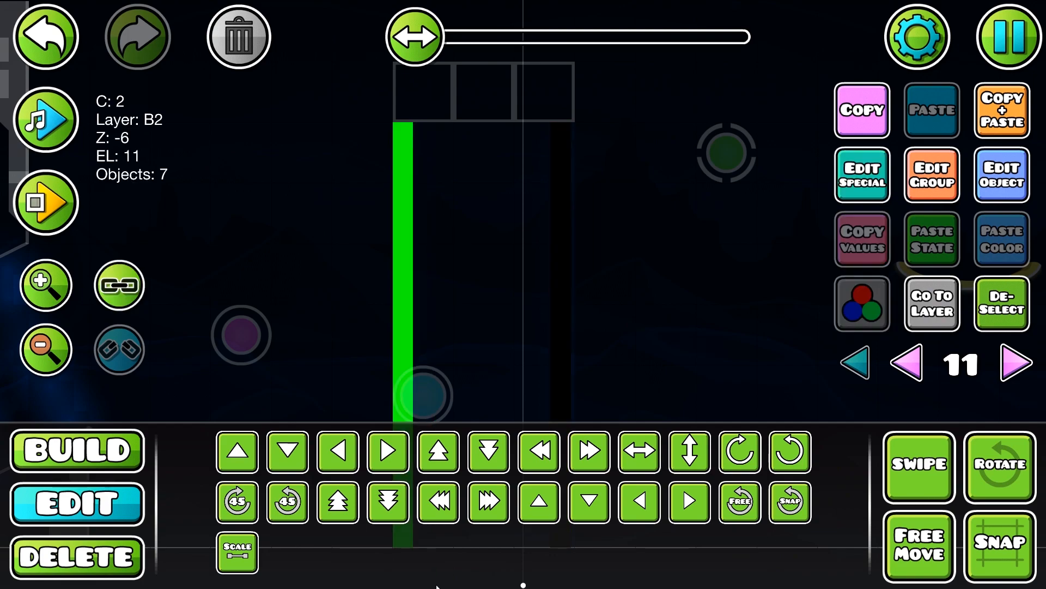
{"action": "scroll", "coordinate": [490, 338], "scroll_direction": "down", "scroll_amount": 4}
{"action": "key", "text": "shift+d"}
Duplicate the left strip as thin white edging behind it, with Z order -7 and colour channel 1
{"action": "left_click", "coordinate": [983, 130]}
{"action": "left_click", "coordinate": [932, 164]}
{"action": "left_click", "coordinate": [678, 94]}
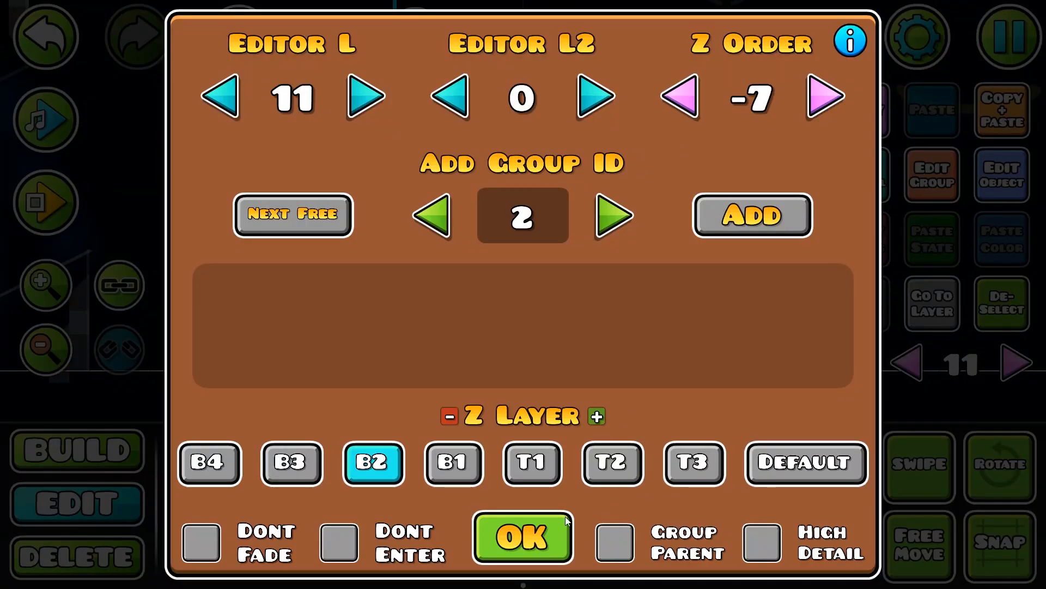
{"action": "left_click", "coordinate": [521, 535]}
{"action": "left_click", "coordinate": [1001, 174]}
{"action": "left_click", "coordinate": [305, 322]}
{"action": "left_click", "coordinate": [523, 496]}
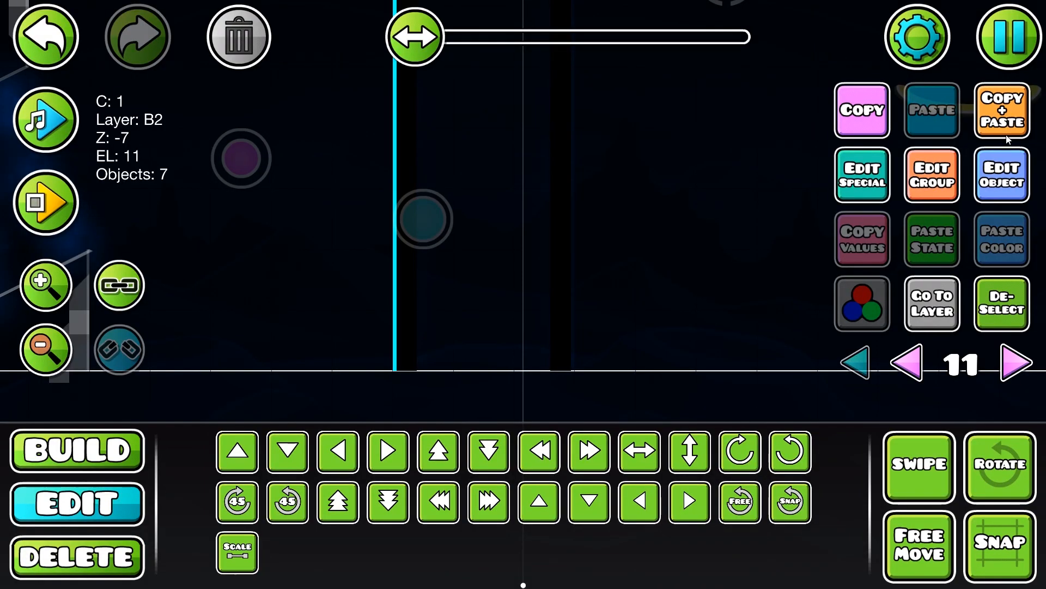
{"action": "left_click", "coordinate": [542, 325]}
Duplicate the right black strip as a thin white outer edge behind it, with Z order -7 and colour channel 1
{"action": "scroll", "coordinate": [542, 326], "scroll_direction": "up", "scroll_amount": 3}
{"action": "left_click", "coordinate": [556, 210]}
{"action": "left_click_drag", "start_coordinate": [556, 210], "coordinate": [705, 502]}
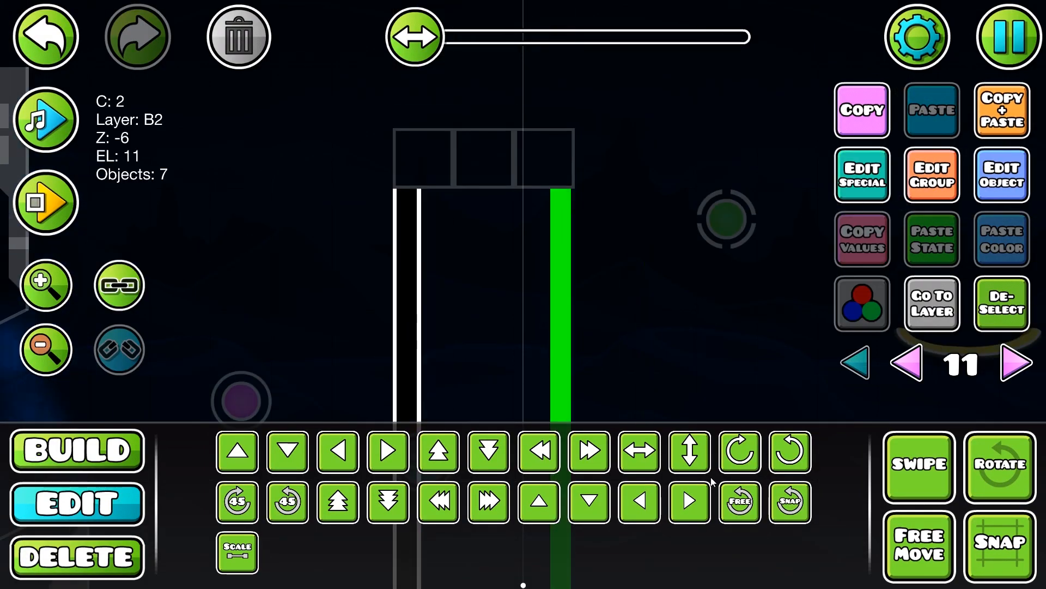
{"action": "scroll", "coordinate": [705, 502], "scroll_direction": "down", "scroll_amount": 8}
{"action": "left_click", "coordinate": [977, 120]}
{"action": "left_click", "coordinate": [932, 174]}
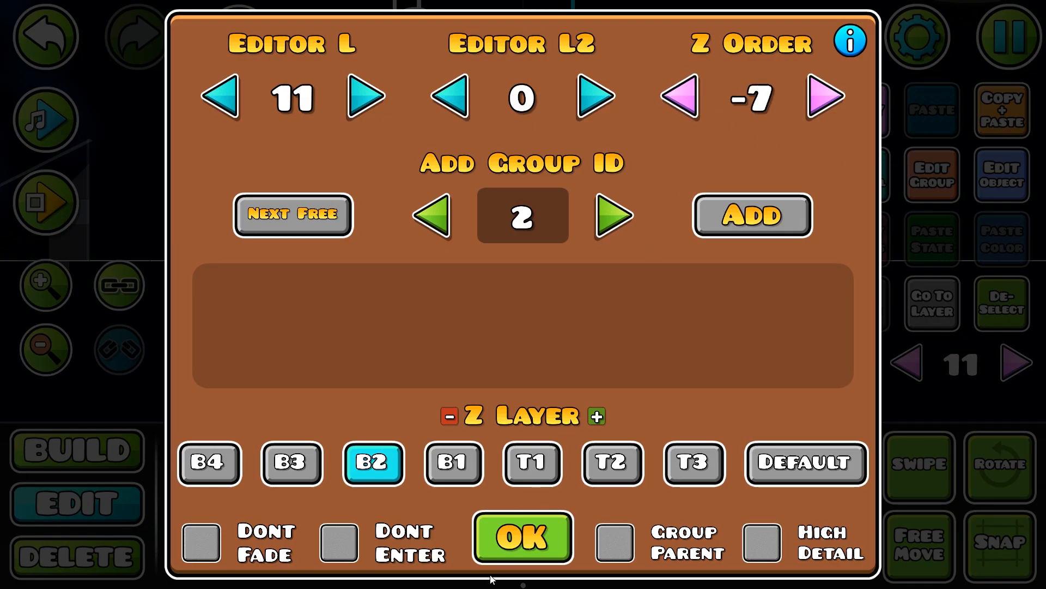
{"action": "left_click", "coordinate": [499, 551]}
{"action": "left_click", "coordinate": [1004, 180]}
{"action": "left_click", "coordinate": [308, 322]}
{"action": "left_click", "coordinate": [515, 492]}
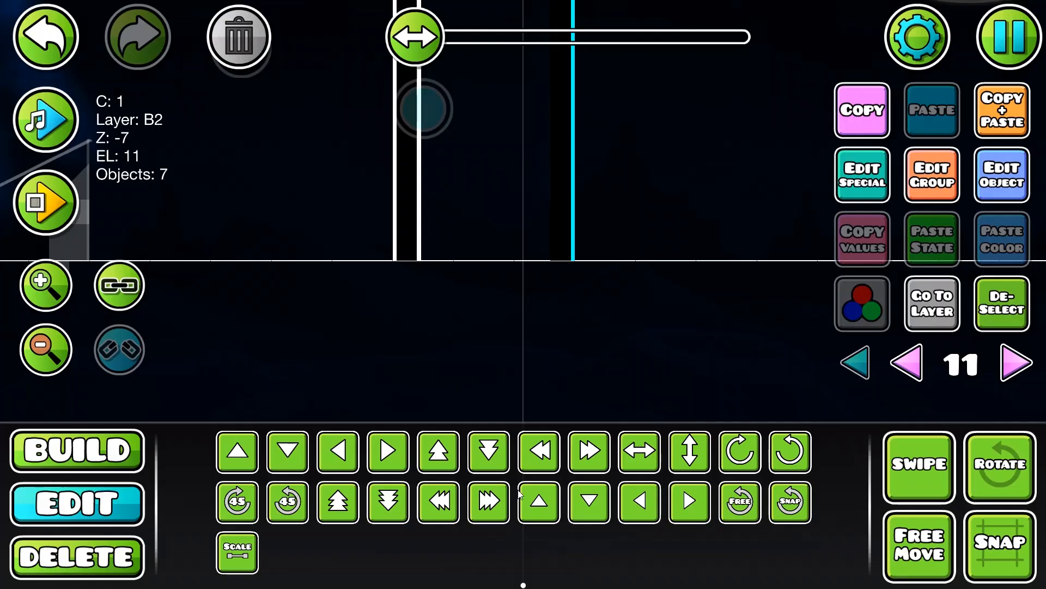
Duplicate the right black strip's white edge onto the strip's inner side and deselect it
{"action": "left_click", "coordinate": [1012, 115]}
{"action": "key", "text": "alt+q"}
{"action": "left_click", "coordinate": [1002, 303]}
{"action": "scroll", "coordinate": [1015, 358], "scroll_direction": "up", "scroll_amount": 2}
{"action": "left_click", "coordinate": [1016, 360]}
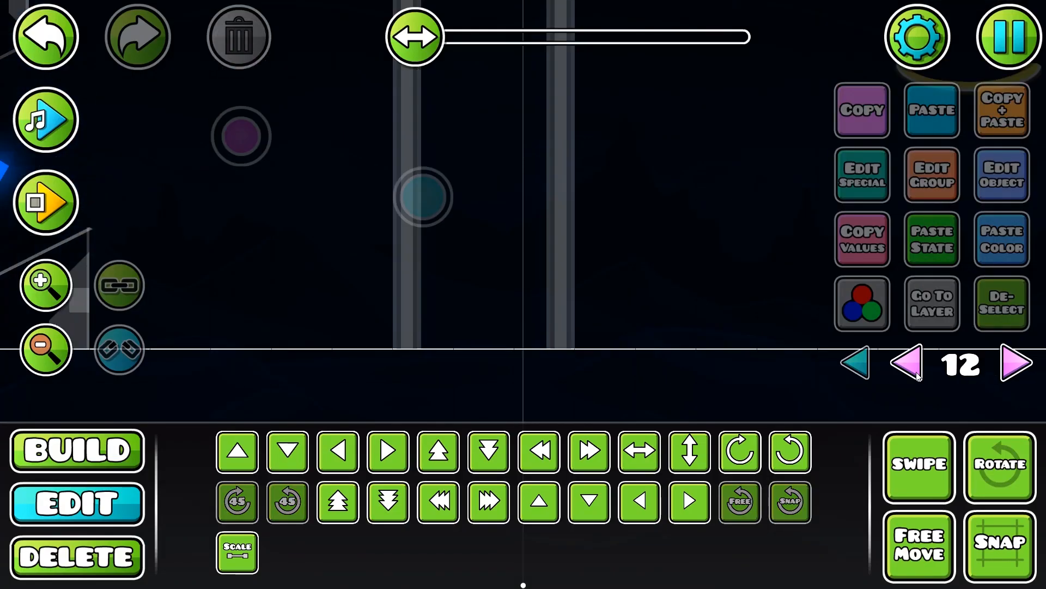
On editor layer 10, select the column's right glow pieces and shift them left to meet the right strip's inner edge
{"action": "left_click", "coordinate": [916, 372]}
{"action": "left_click", "coordinate": [916, 372]}
{"action": "left_click", "coordinate": [545, 329]}
{"action": "left_click", "coordinate": [545, 329]}
{"action": "key", "text": "3"}
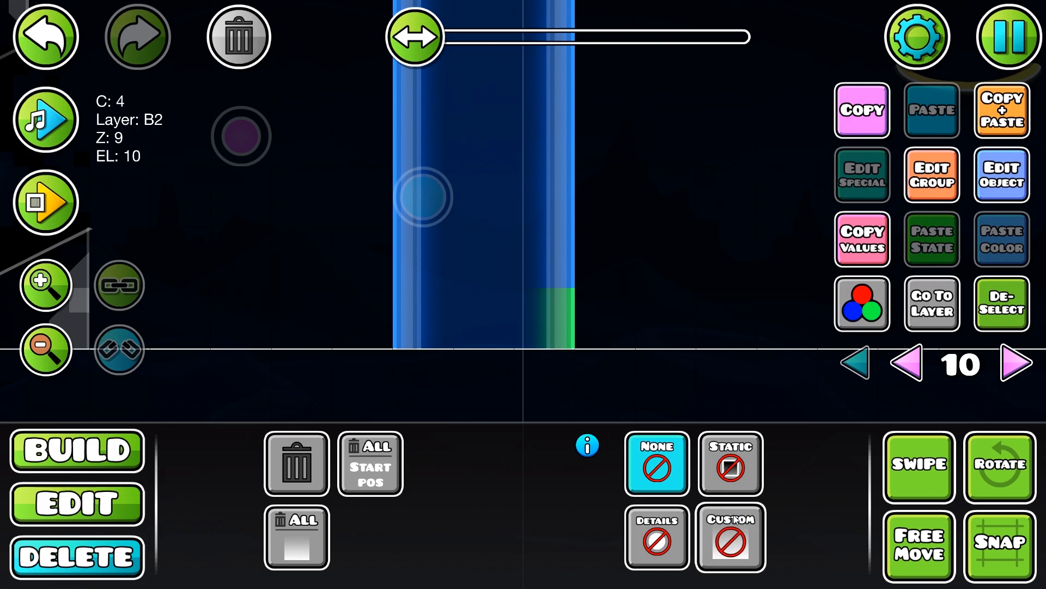
{"action": "key", "text": "2"}
{"action": "scroll", "coordinate": [567, 111], "scroll_direction": "up", "scroll_amount": 2}
{"action": "left_click_drag", "start_coordinate": [567, 109], "coordinate": [698, 477]}
{"action": "scroll", "coordinate": [700, 479], "scroll_direction": "up", "scroll_amount": 3}
{"action": "left_click_drag", "start_coordinate": [550, 131], "coordinate": [605, 213]}
{"action": "key", "text": "shift+a"}
{"action": "key", "text": "shift+a"}
{"action": "key", "text": "shift+a"}
{"action": "key", "text": "shift+a"}
{"action": "key", "text": "shift+a"}
{"action": "key", "text": "shift+a"}
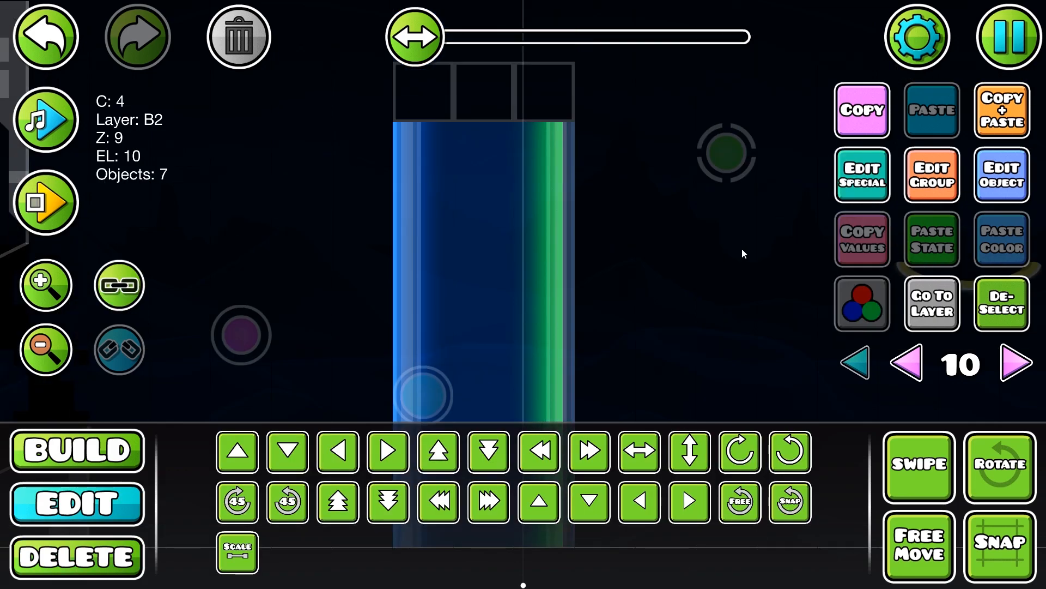
{"action": "left_click", "coordinate": [991, 295]}
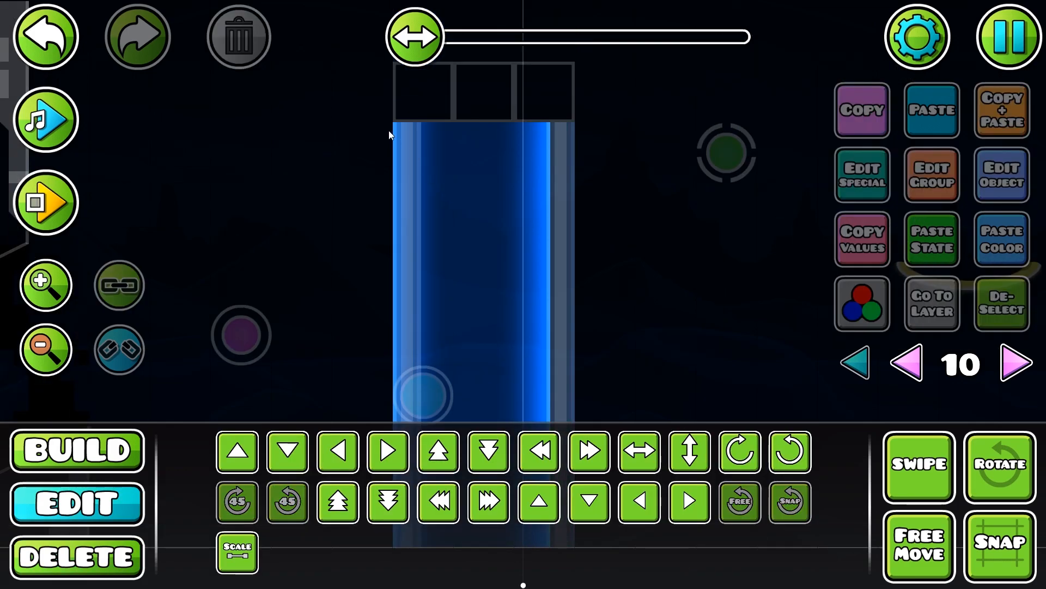
Shift the column's left glow pieces right to meet the left strip's inner edge, and deselect them
{"action": "left_click", "coordinate": [412, 371]}
{"action": "scroll", "coordinate": [543, 308], "scroll_direction": "down", "scroll_amount": 3}
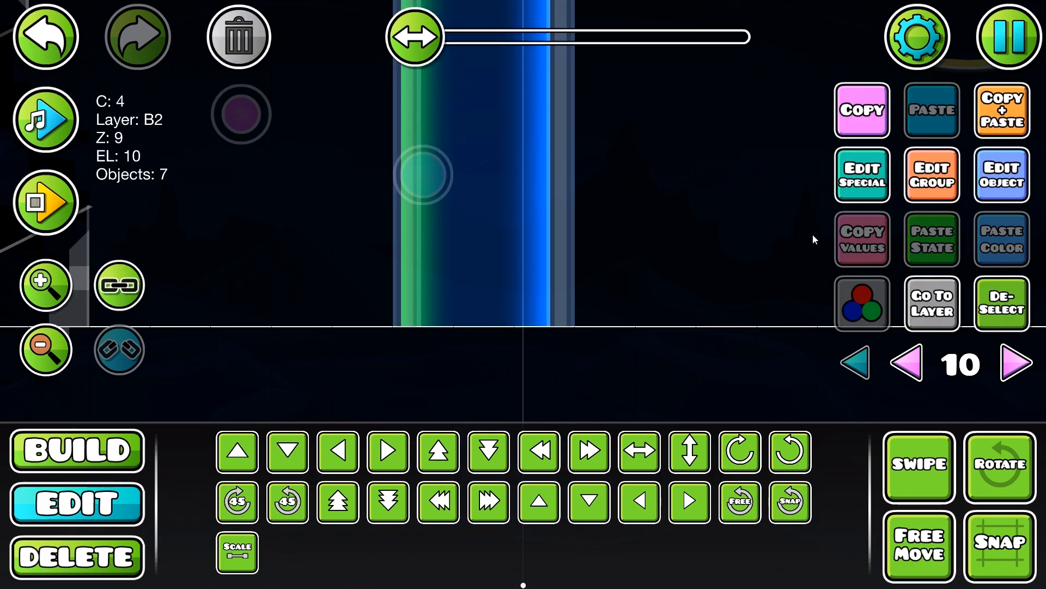
{"action": "left_click", "coordinate": [1000, 296]}
Show all layers and examine the column design and the layout that follows it
{"action": "left_click", "coordinate": [859, 357]}
{"action": "left_click_drag", "start_coordinate": [634, 298], "coordinate": [609, 494]}
{"action": "left_click_drag", "start_coordinate": [401, 331], "coordinate": [472, 323]}
{"action": "left_click_drag", "start_coordinate": [571, 374], "coordinate": [494, 400]}
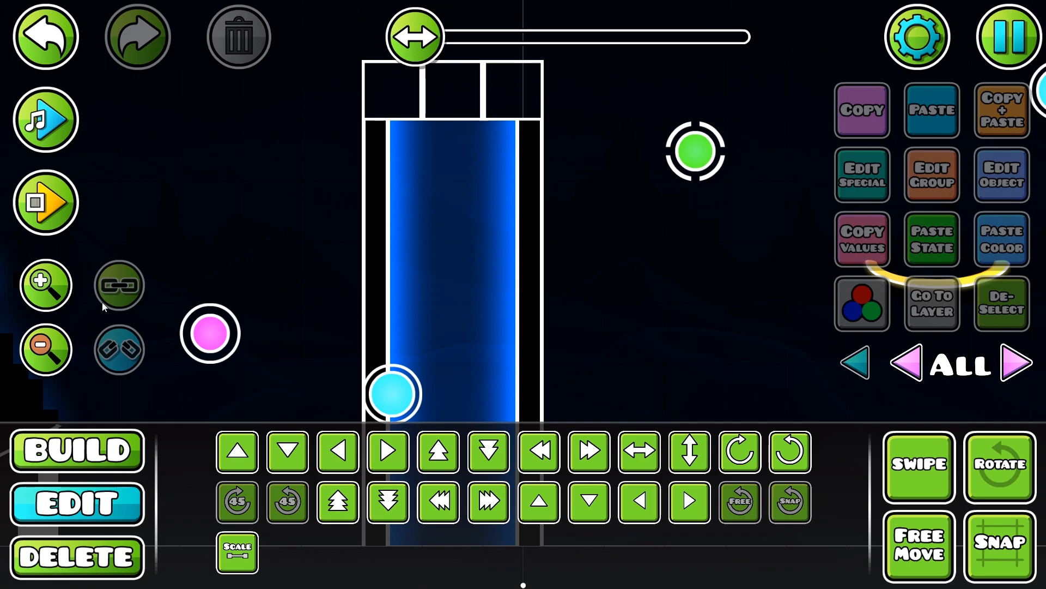
{"action": "left_click", "coordinate": [55, 339]}
{"action": "left_click", "coordinate": [55, 338]}
{"action": "left_click", "coordinate": [55, 339]}
{"action": "left_click", "coordinate": [55, 339]}
{"action": "left_click_drag", "start_coordinate": [309, 299], "coordinate": [279, 221]}
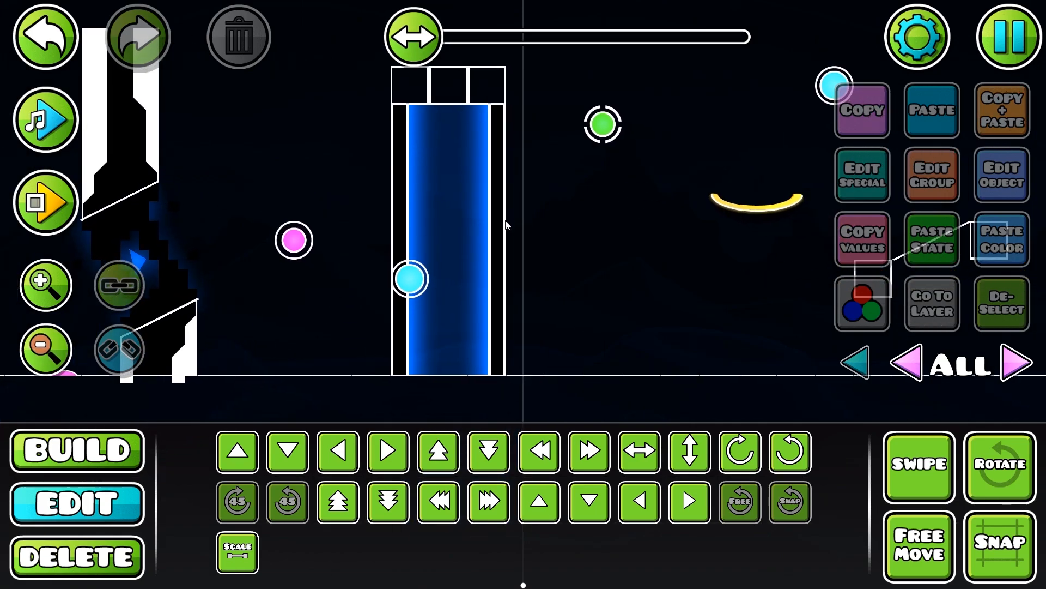
{"action": "left_click_drag", "start_coordinate": [471, 276], "coordinate": [461, 295]}
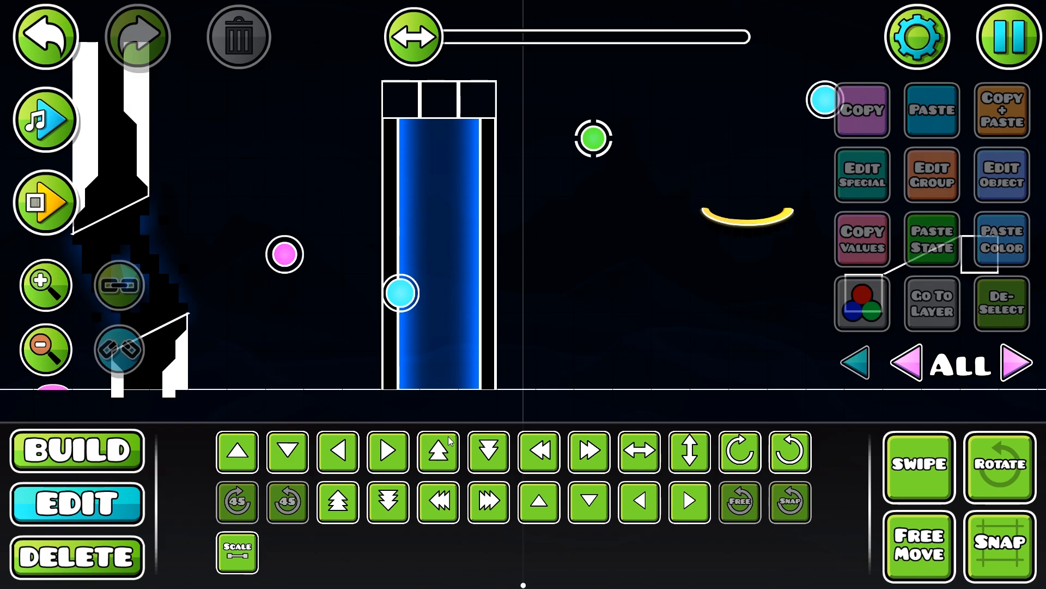
{"action": "left_click_drag", "start_coordinate": [310, 279], "coordinate": [211, 292]}
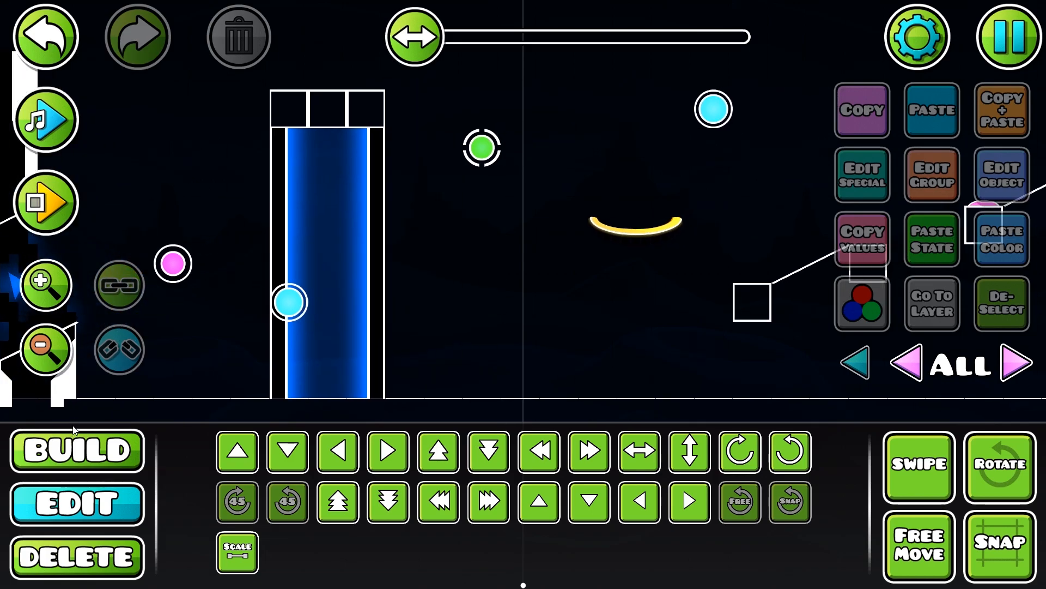
{"action": "left_click_drag", "start_coordinate": [799, 381], "coordinate": [693, 377]}
{"action": "left_click_drag", "start_coordinate": [507, 319], "coordinate": [438, 339]}
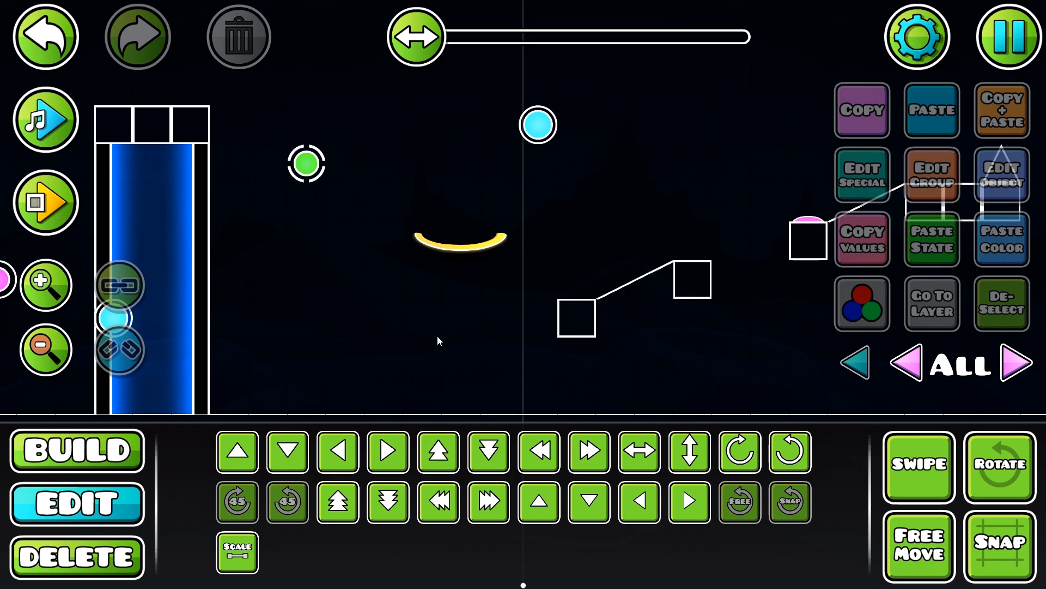
On editor layer 10, place two white staircase pieces beside the two sloped-path blocks
{"action": "left_click", "coordinate": [1011, 354]}
{"action": "left_click", "coordinate": [1011, 353]}
{"action": "left_click", "coordinate": [1012, 353]}
{"action": "left_click", "coordinate": [1012, 353]}
{"action": "double_click", "coordinate": [1011, 353]}
{"action": "left_click", "coordinate": [1011, 353]}
{"action": "left_click", "coordinate": [1012, 353]}
{"action": "left_click", "coordinate": [1011, 353]}
{"action": "left_click", "coordinate": [894, 368]}
{"action": "left_click", "coordinate": [894, 367]}
{"action": "left_click", "coordinate": [895, 368]}
{"action": "left_click", "coordinate": [894, 368]}
{"action": "left_click", "coordinate": [894, 368]}
{"action": "left_click", "coordinate": [895, 367]}
{"action": "left_click_drag", "start_coordinate": [740, 306], "coordinate": [610, 332]}
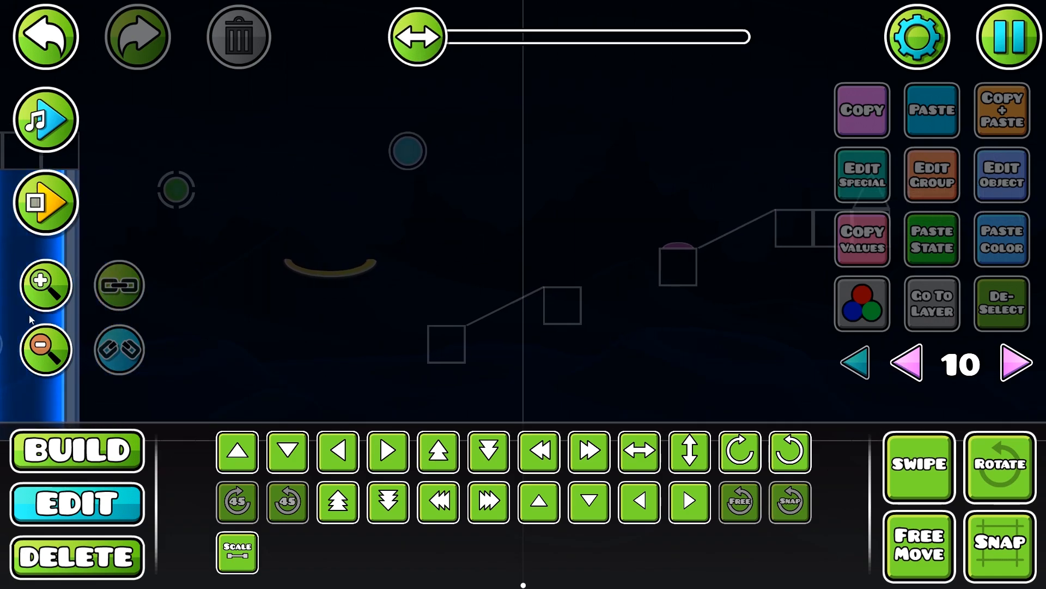
{"action": "left_click", "coordinate": [42, 294]}
{"action": "left_click", "coordinate": [42, 294]}
{"action": "left_click", "coordinate": [109, 450]}
{"action": "left_click", "coordinate": [595, 406]}
{"action": "left_click", "coordinate": [639, 406]}
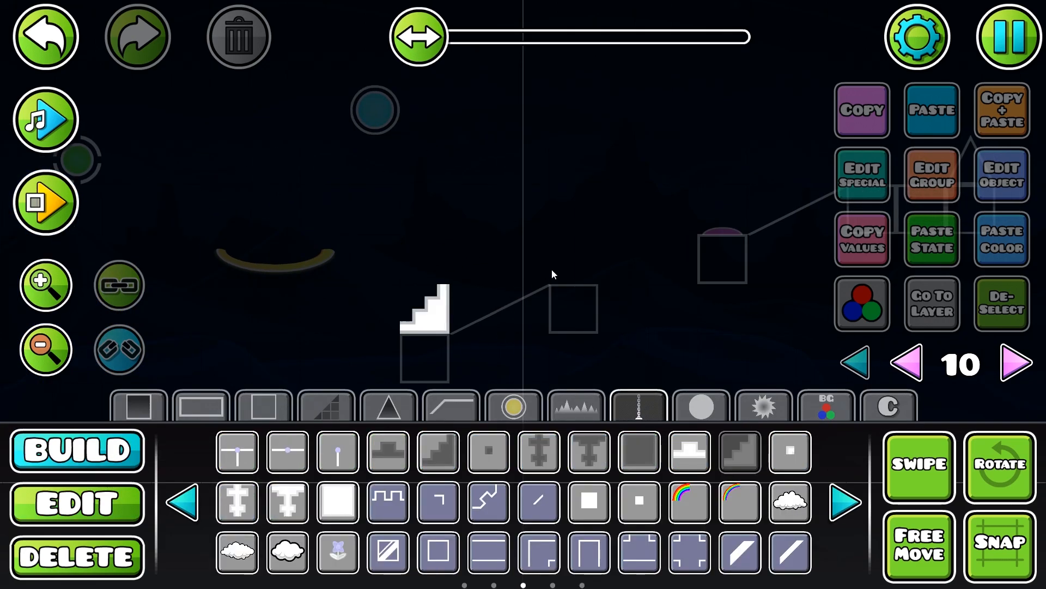
{"action": "key", "text": "3"}
{"action": "key", "text": "2"}
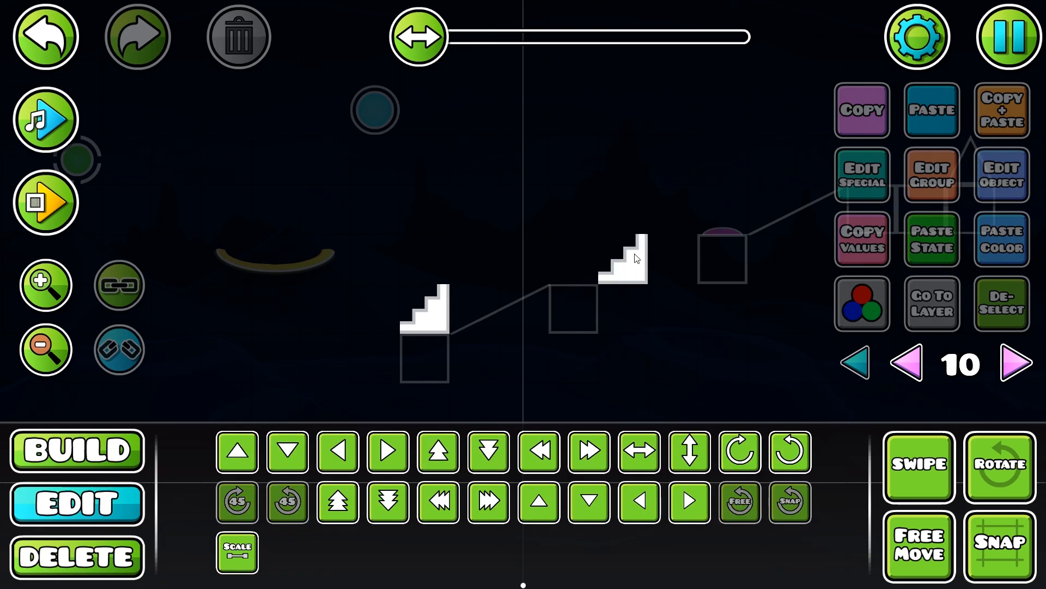
Turn the right staircase piece to descend outward, align it beside its block, and delete the extra copy
{"action": "left_click", "coordinate": [635, 254]}
{"action": "key", "text": "a"}
{"action": "key", "text": "e"}
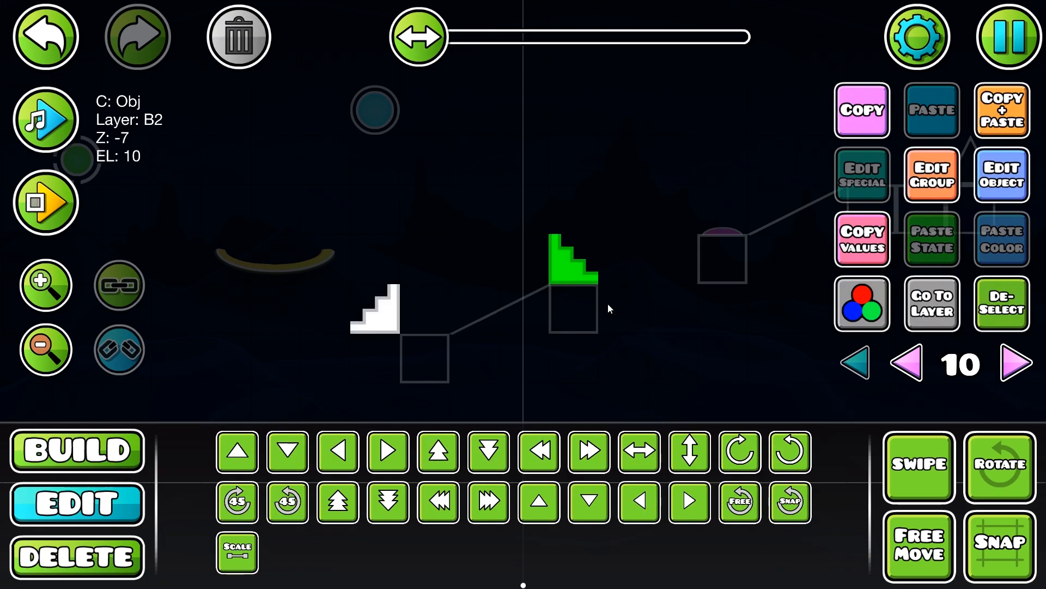
{"action": "left_click", "coordinate": [1002, 133]}
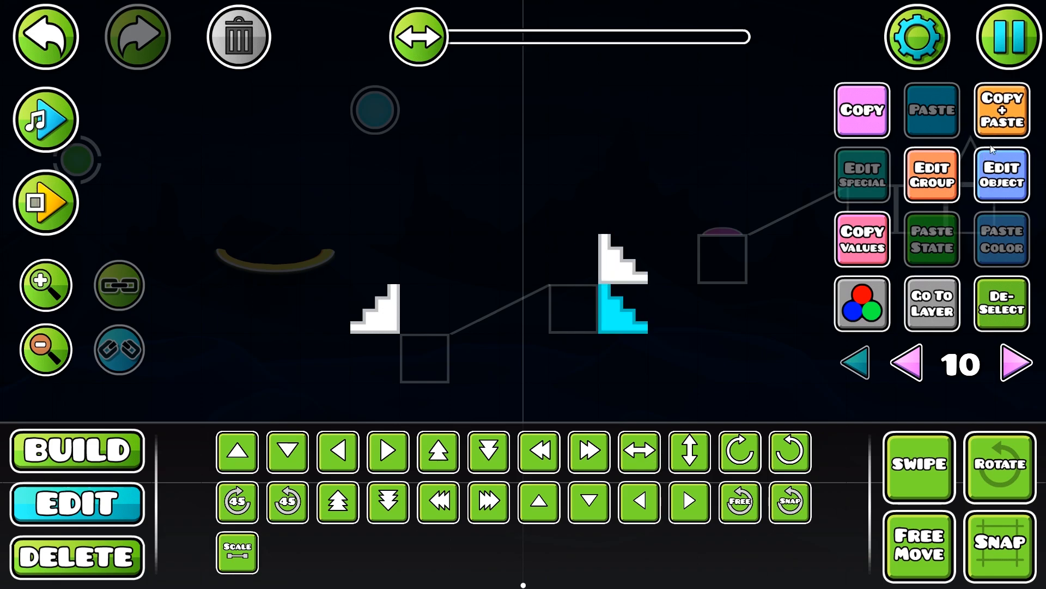
{"action": "left_click", "coordinate": [239, 38]}
Place a toothed white edge piece below the left staircase, rotate it upright, and duplicate it down toward the ground
{"action": "key", "text": "1"}
{"action": "left_click", "coordinate": [690, 452]}
{"action": "scroll", "coordinate": [349, 305], "scroll_direction": "down", "scroll_amount": 3}
{"action": "left_click", "coordinate": [327, 291]}
{"action": "key", "text": "e"}
{"action": "key", "text": "e"}
{"action": "key", "text": "e"}
{"action": "left_click", "coordinate": [1003, 111]}
{"action": "key", "text": "s"}
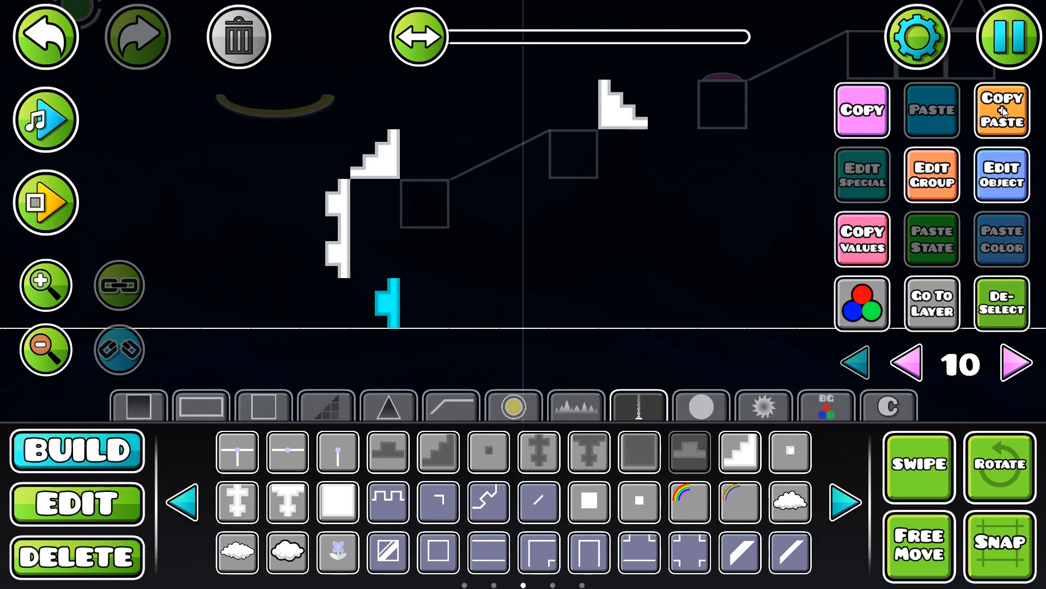
Duplicate the toothed edge pieces along the right side and above the lower staircases to extend the tower's outline
{"action": "key", "text": "d"}
{"action": "key", "text": "d"}
{"action": "key", "text": "d"}
{"action": "left_click", "coordinate": [1001, 116]}
{"action": "key", "text": "s"}
{"action": "left_click", "coordinate": [1001, 116]}
{"action": "left_click", "coordinate": [443, 277]}
{"action": "left_click", "coordinate": [996, 123]}
{"action": "key", "text": "w"}
{"action": "left_click", "coordinate": [996, 123]}
Add a second pair of staircase pieces higher up, rotating one so they narrow the tower on both sides
{"action": "left_click", "coordinate": [740, 452]}
{"action": "left_click", "coordinate": [563, 228]}
{"action": "left_click", "coordinate": [433, 226]}
{"action": "key", "text": "e"}
{"action": "key", "text": "e"}
{"action": "key", "text": "e"}
Extend both sides of the tower's narrow upper shaft with duplicated pairs of toothed edge pieces
{"action": "scroll", "coordinate": [434, 227], "scroll_direction": "up", "scroll_amount": 3}
{"action": "left_click", "coordinate": [690, 452]}
{"action": "left_click", "coordinate": [551, 306]}
{"action": "left_click", "coordinate": [996, 123]}
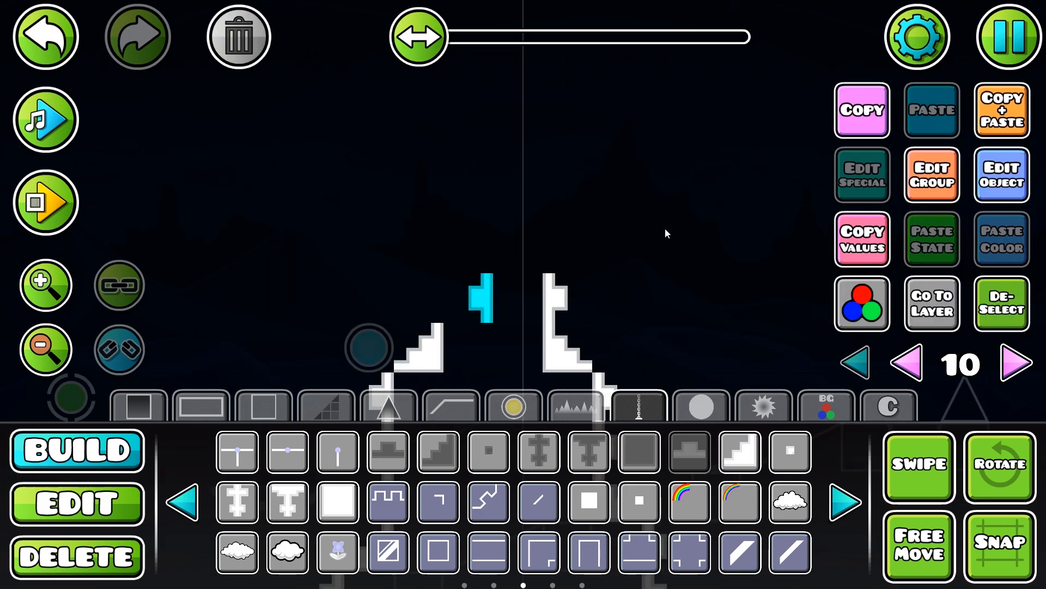
{"action": "key", "text": "a"}
{"action": "key", "text": "2"}
{"action": "left_click", "coordinate": [551, 294], "text": "shift"}
{"action": "left_click", "coordinate": [989, 128]}
{"action": "key", "text": "w"}
{"action": "key", "text": "w"}
{"action": "key", "text": "w"}
{"action": "left_click", "coordinate": [988, 131]}
{"action": "scroll", "coordinate": [654, 316], "scroll_direction": "up", "scroll_amount": 4}
Fill the tower outline's interior with solid white blocks from the upper shaft down to the ground
{"action": "key", "text": "1"}
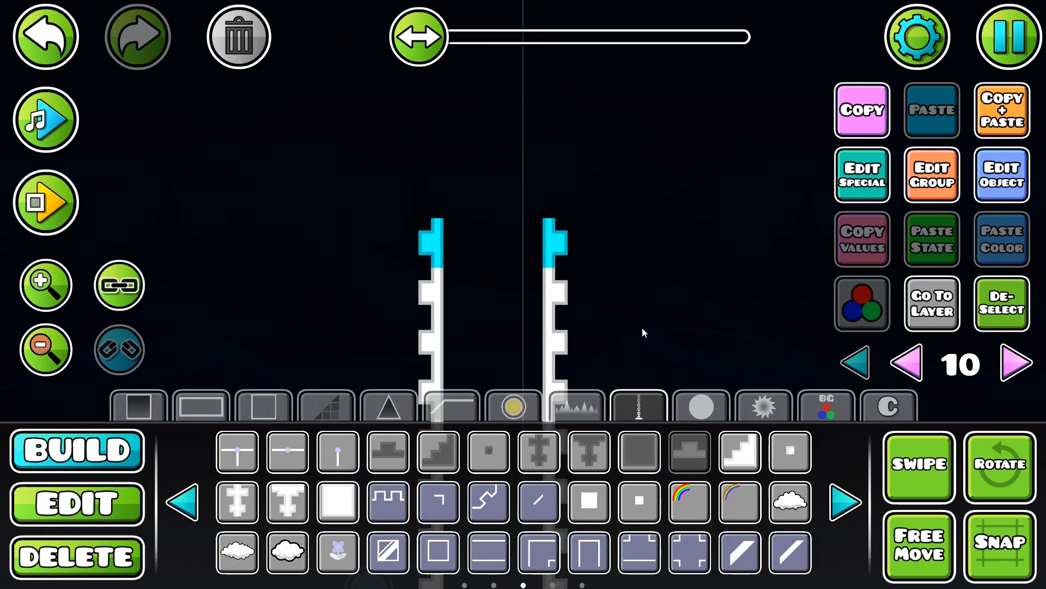
{"action": "left_click", "coordinate": [333, 518]}
{"action": "scroll", "coordinate": [493, 246], "scroll_direction": "down", "scroll_amount": 3}
{"action": "left_click", "coordinate": [517, 306]}
{"action": "scroll", "coordinate": [492, 254], "scroll_direction": "down", "scroll_amount": 3}
{"action": "left_click", "coordinate": [467, 219]}
{"action": "scroll", "coordinate": [469, 218], "scroll_direction": "down", "scroll_amount": 3}
{"action": "left_click", "coordinate": [495, 318]}
{"action": "scroll", "coordinate": [518, 217], "scroll_direction": "down", "scroll_amount": 4}
{"action": "mouse_move", "coordinate": [518, 218]}
{"action": "left_mouse_down"}
{"action": "mouse_move", "coordinate": [378, 294]}
{"action": "mouse_move", "coordinate": [419, 318]}
{"action": "left_mouse_up"}
{"action": "scroll", "coordinate": [419, 318], "scroll_direction": "up", "scroll_amount": 3}
{"action": "left_click", "coordinate": [641, 503]}
{"action": "left_click", "coordinate": [362, 226]}
{"action": "left_click", "coordinate": [240, 49]}
Fill the gaps at the lower staircases' outer corners with small white squares
{"action": "left_click", "coordinate": [794, 463]}
{"action": "left_click", "coordinate": [648, 228]}
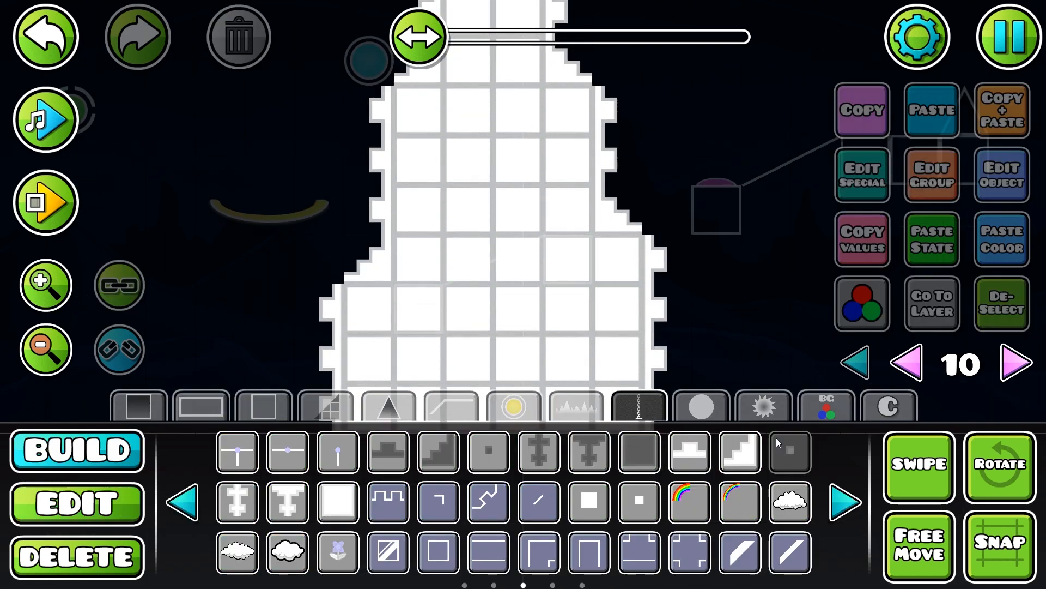
{"action": "key", "text": "d"}
{"action": "key", "text": "shift+a"}
Duplicate the small white square onto both outer corners beneath the upper staircases, and deselect it
{"action": "left_click", "coordinate": [1002, 115]}
{"action": "key", "text": "d"}
{"action": "key", "text": "w"}
{"action": "key", "text": "w"}
{"action": "key", "text": "w"}
{"action": "key", "text": "w"}
{"action": "scroll", "coordinate": [1002, 115], "scroll_direction": "up", "scroll_amount": 3}
{"action": "left_click", "coordinate": [1001, 116]}
{"action": "key", "text": "d"}
{"action": "key", "text": "d"}
{"action": "key", "text": "d"}
{"action": "key", "text": "d"}
{"action": "key", "text": "shift+d"}
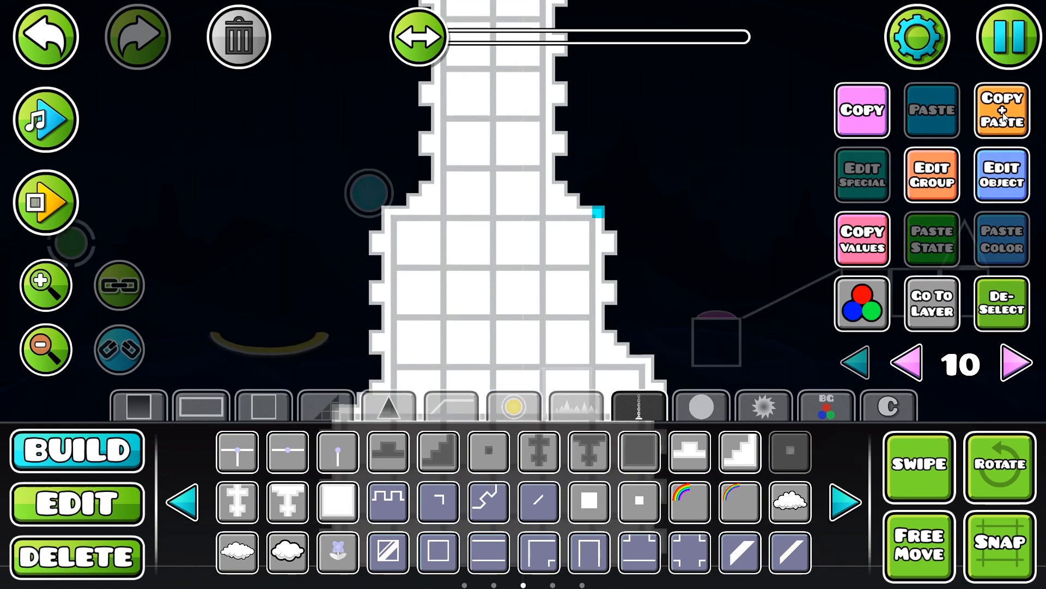
{"action": "left_click", "coordinate": [1002, 304]}
Delete the stray small square below the ground line
{"action": "scroll", "coordinate": [378, 283], "scroll_direction": "down", "scroll_amount": 10}
{"action": "left_click", "coordinate": [54, 317]}
{"action": "left_click", "coordinate": [48, 349]}
{"action": "left_click", "coordinate": [48, 349]}
{"action": "left_click", "coordinate": [48, 348]}
{"action": "left_click", "coordinate": [48, 349]}
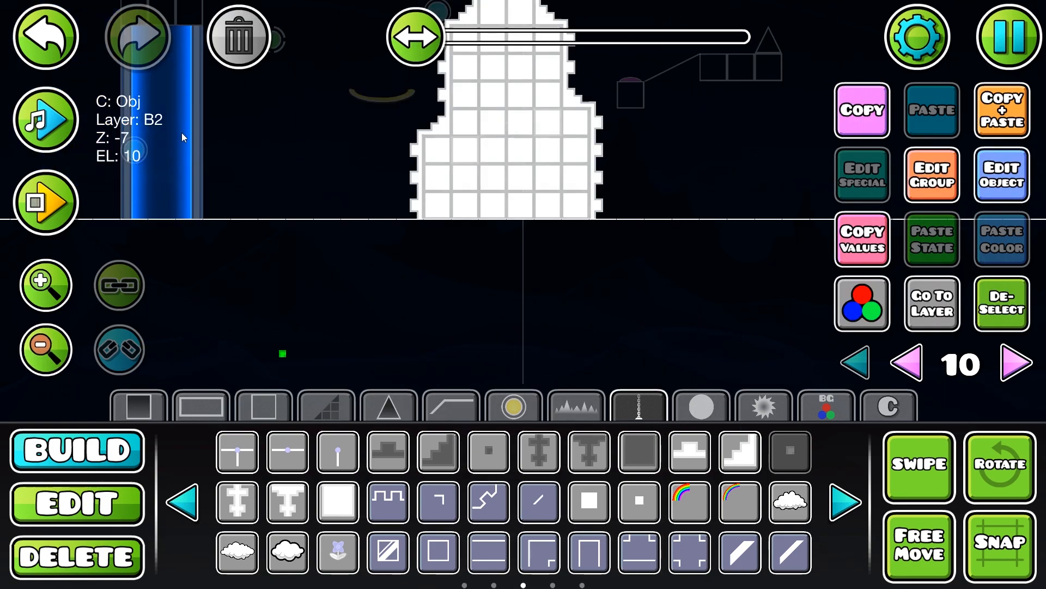
{"action": "left_click", "coordinate": [238, 45]}
Select every piece of the white tower, recolour it dark blue through its colour channel, and deselect it
{"action": "scroll", "coordinate": [368, 224], "scroll_direction": "up", "scroll_amount": 4}
{"action": "key", "text": "2"}
{"action": "left_click_drag", "start_coordinate": [360, 105], "coordinate": [673, 480]}
{"action": "scroll", "coordinate": [883, 240], "scroll_direction": "down", "scroll_amount": 3}
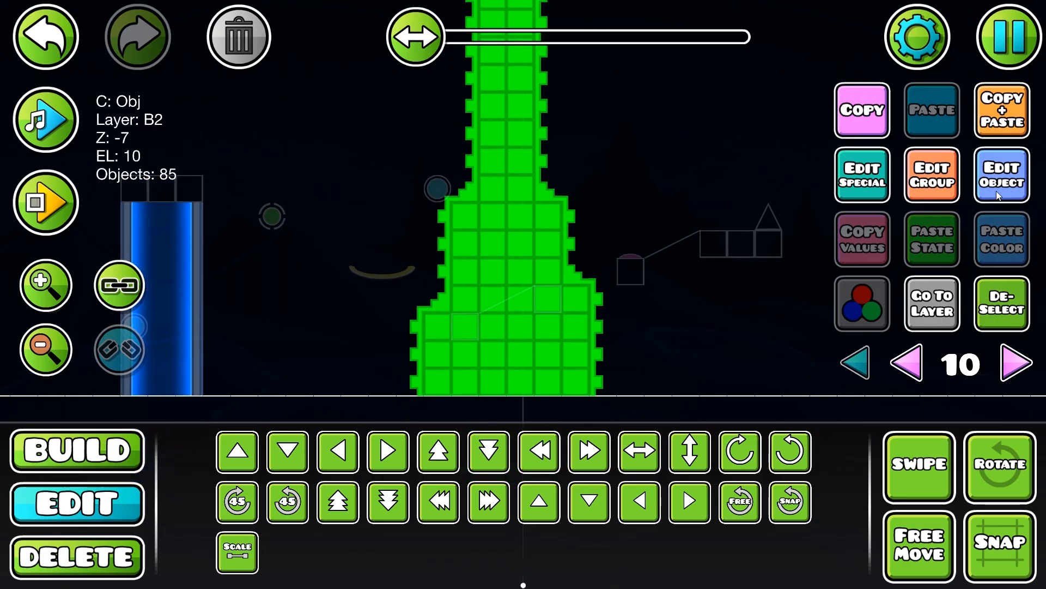
{"action": "left_click", "coordinate": [997, 188]}
{"action": "left_click", "coordinate": [315, 405]}
{"action": "left_click", "coordinate": [523, 497]}
{"action": "left_click", "coordinate": [1002, 304]}
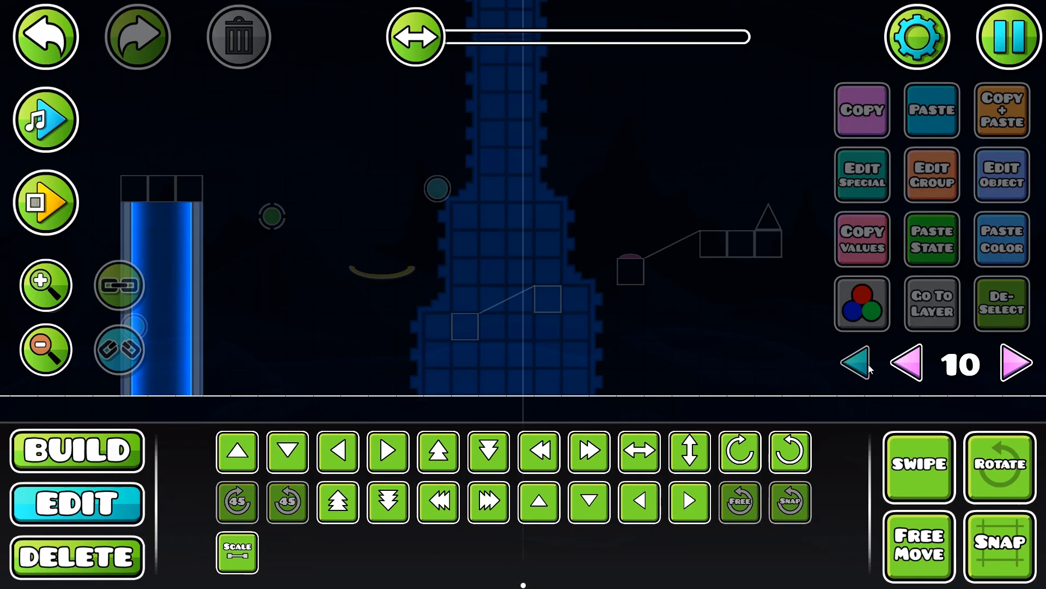
Show all layers and examine the blue background tower behind the level layout
{"action": "left_click", "coordinate": [862, 363]}
{"action": "left_click_drag", "start_coordinate": [727, 311], "coordinate": [825, 308]}
{"action": "left_click_drag", "start_coordinate": [525, 275], "coordinate": [432, 283]}
{"action": "scroll", "coordinate": [460, 156], "scroll_direction": "up", "scroll_amount": 2}
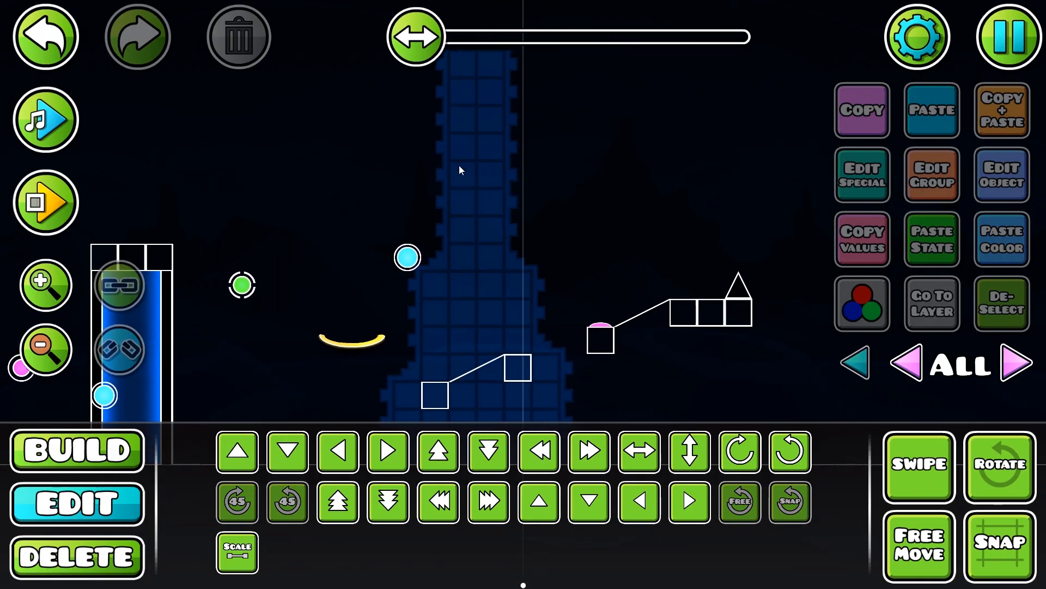
{"action": "scroll", "coordinate": [520, 306], "scroll_direction": "down", "scroll_amount": 2}
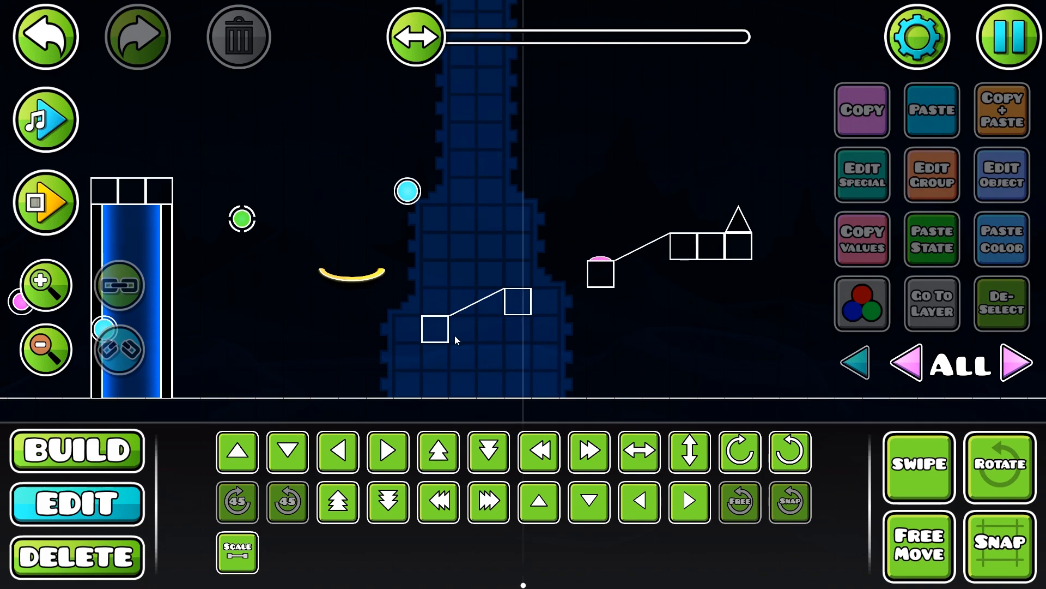
Save the level and playtest it from start to finish
{"action": "left_click", "coordinate": [1006, 68]}
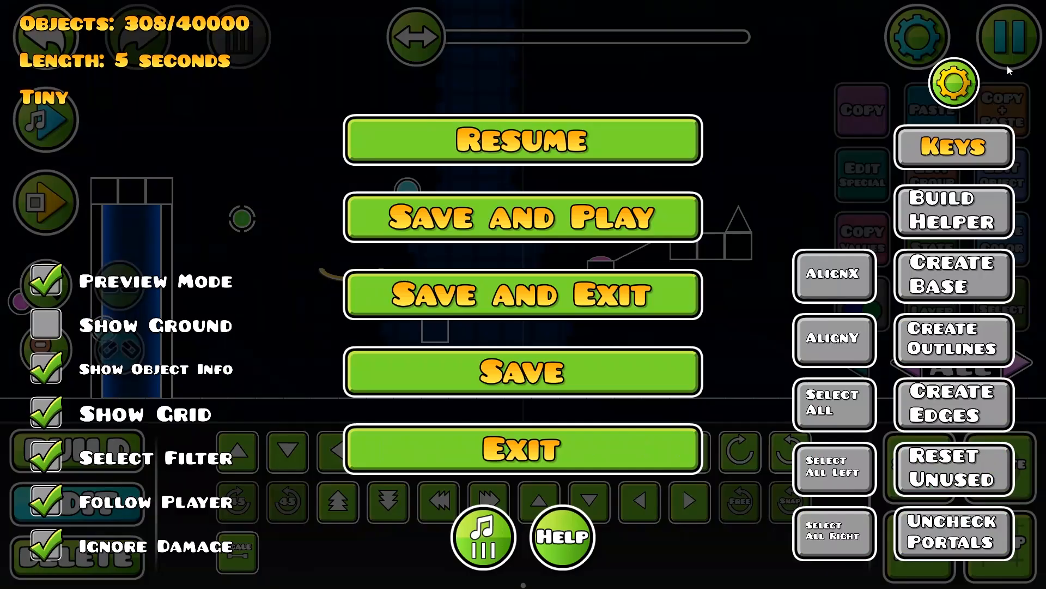
{"action": "left_click", "coordinate": [594, 238]}
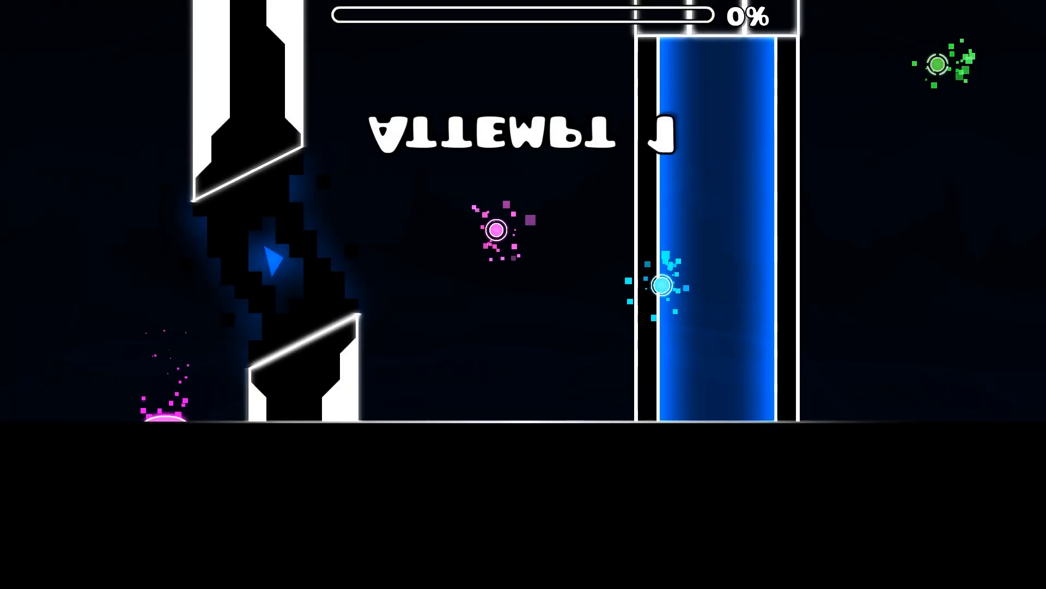
{"action": "key", "text": "space"}
{"action": "key", "text": "space"}
{"action": "key", "text": "space"}
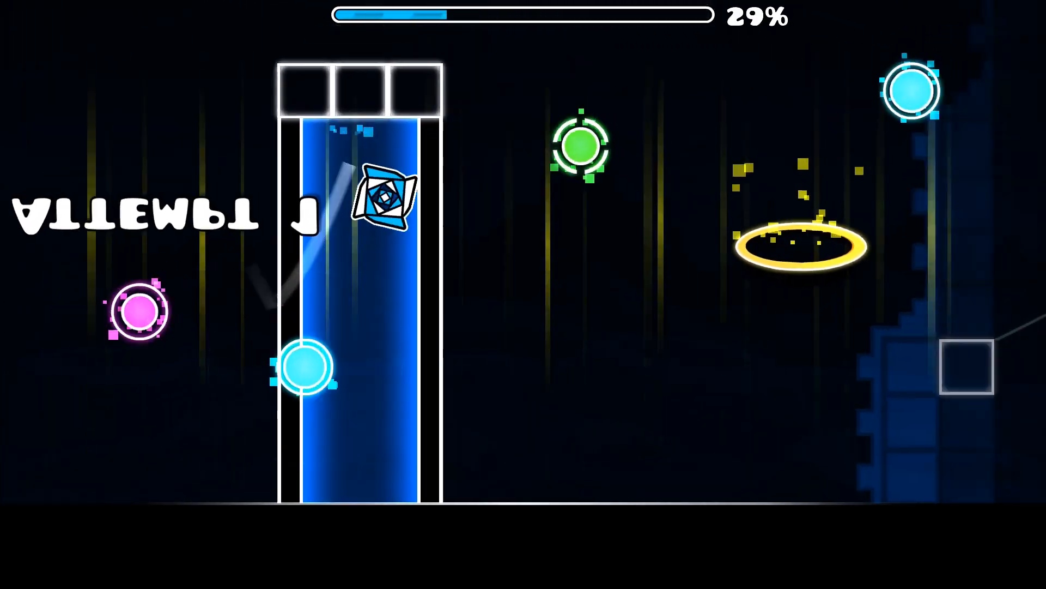
{"action": "key", "text": "space"}
{"action": "key", "text": "space"}
{"action": "key", "text": "space"}
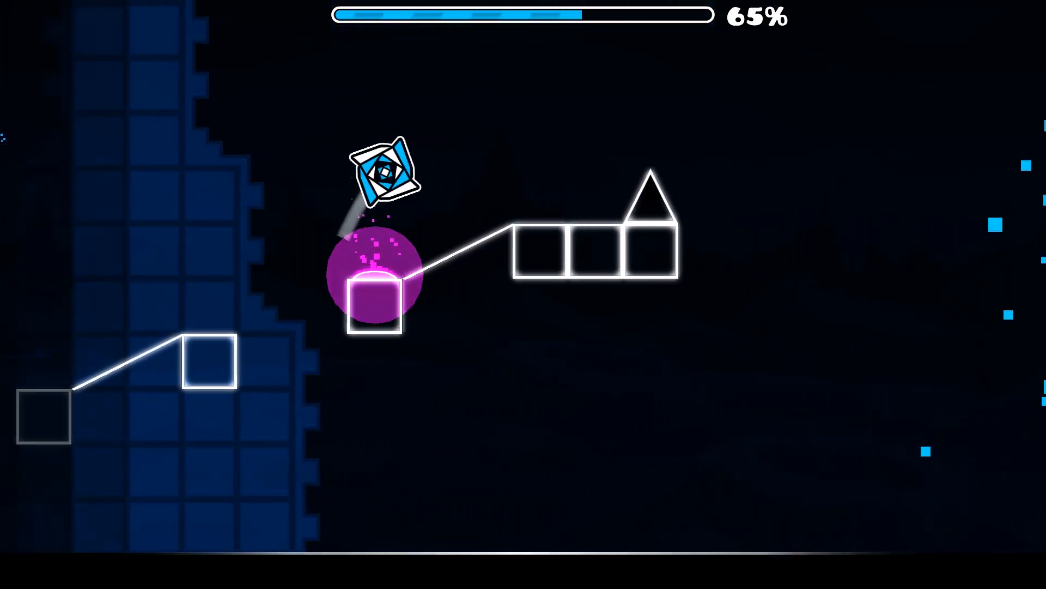
{"action": "key", "text": "space"}
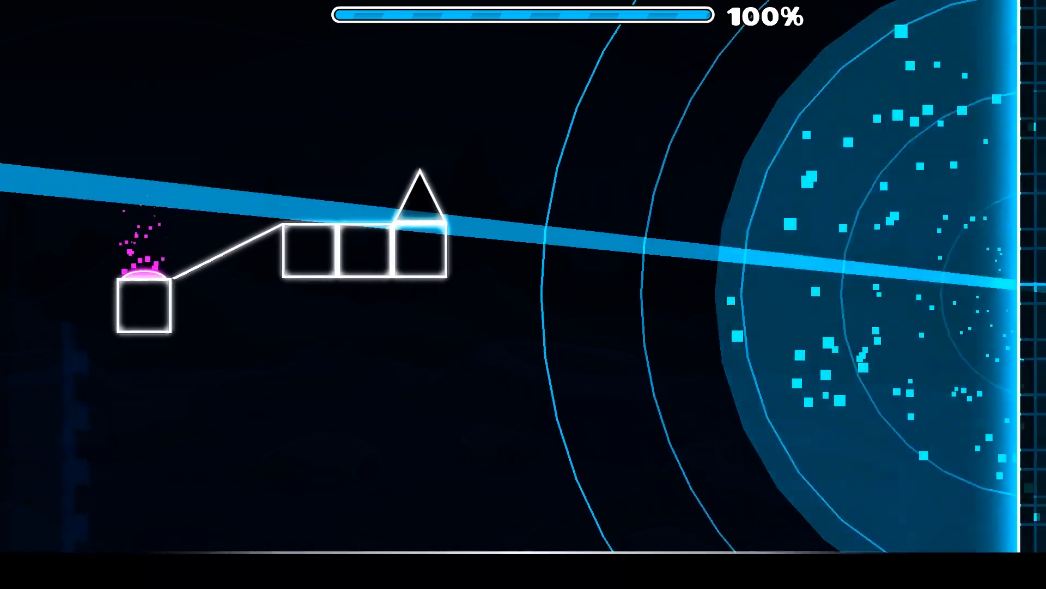
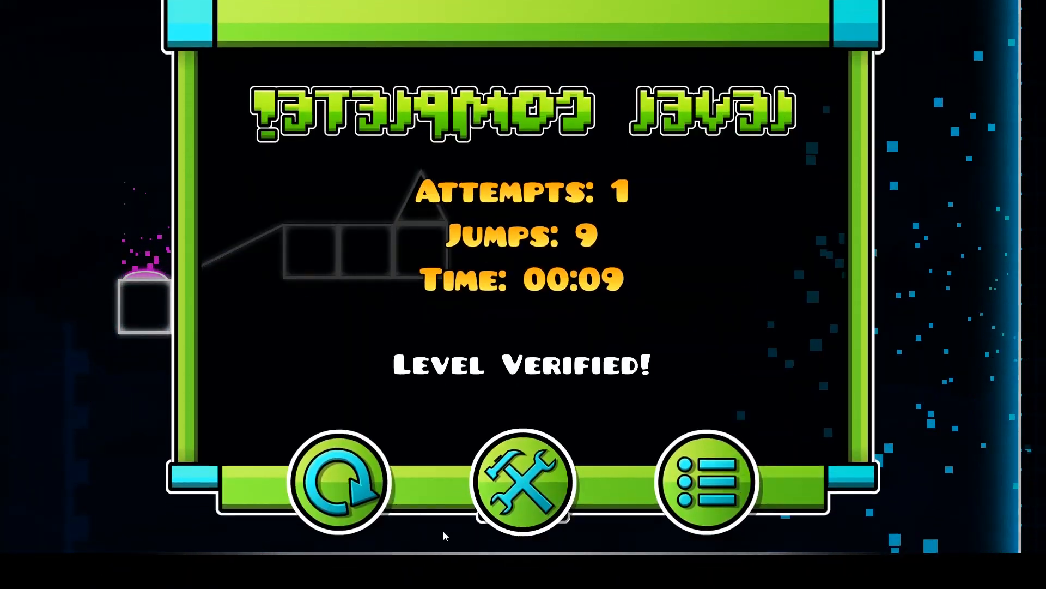
Return to the level editor and switch to editor layer 10 around the end of the level
{"action": "left_click", "coordinate": [526, 481]}
{"action": "left_click_drag", "start_coordinate": [563, 308], "coordinate": [623, 306]}
{"action": "left_click", "coordinate": [1029, 371]}
{"action": "left_click", "coordinate": [1029, 372]}
{"action": "left_click", "coordinate": [1029, 372]}
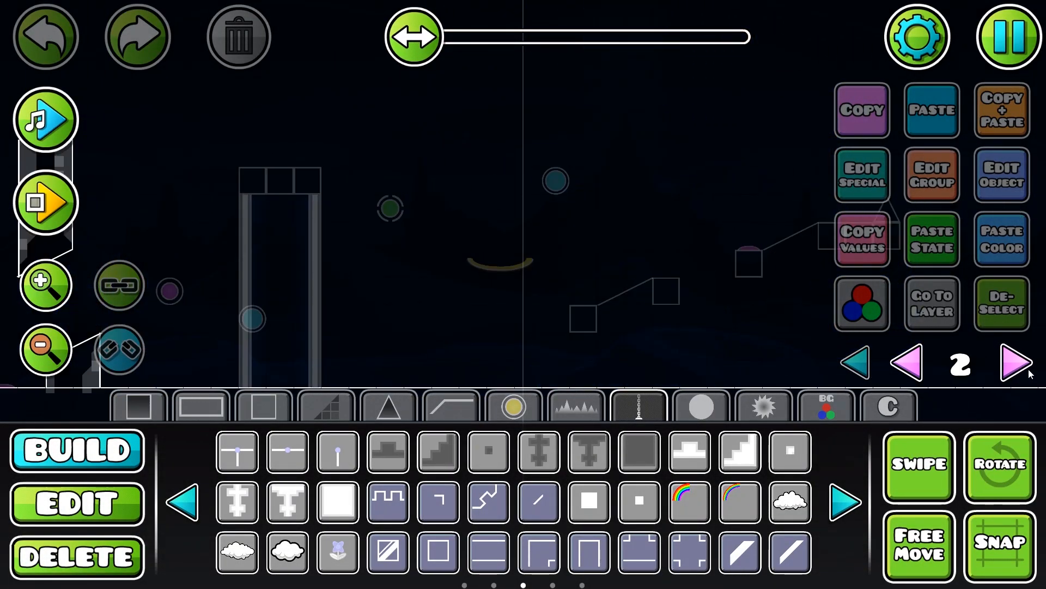
{"action": "left_click", "coordinate": [1016, 363]}
{"action": "left_click", "coordinate": [1016, 362]}
{"action": "left_click", "coordinate": [1016, 362]}
{"action": "left_click", "coordinate": [907, 362]}
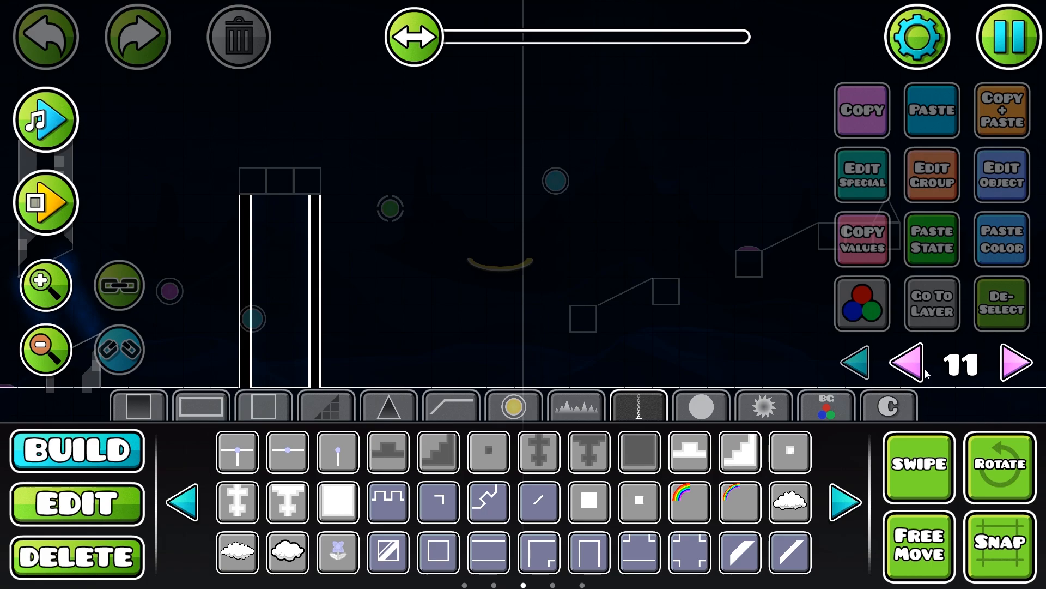
{"action": "left_click_drag", "start_coordinate": [667, 324], "coordinate": [357, 369]}
{"action": "left_click", "coordinate": [53, 292]}
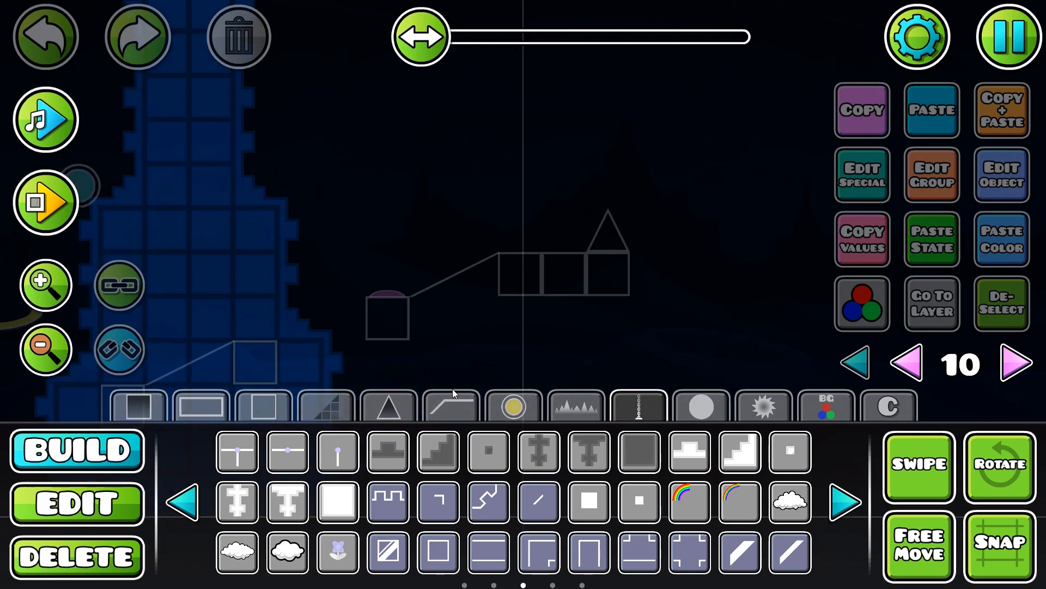
Place a solid block piece with a slanted top above the three-block platform with the spike
{"action": "left_click", "coordinate": [466, 401]}
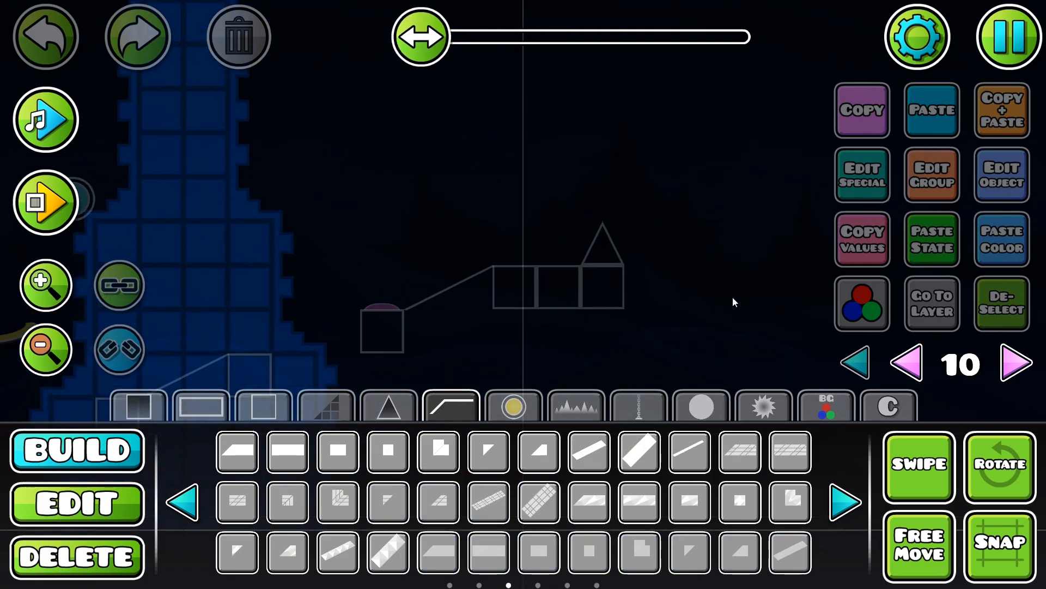
{"action": "left_click_drag", "start_coordinate": [739, 287], "coordinate": [681, 390]}
{"action": "left_click", "coordinate": [496, 327]}
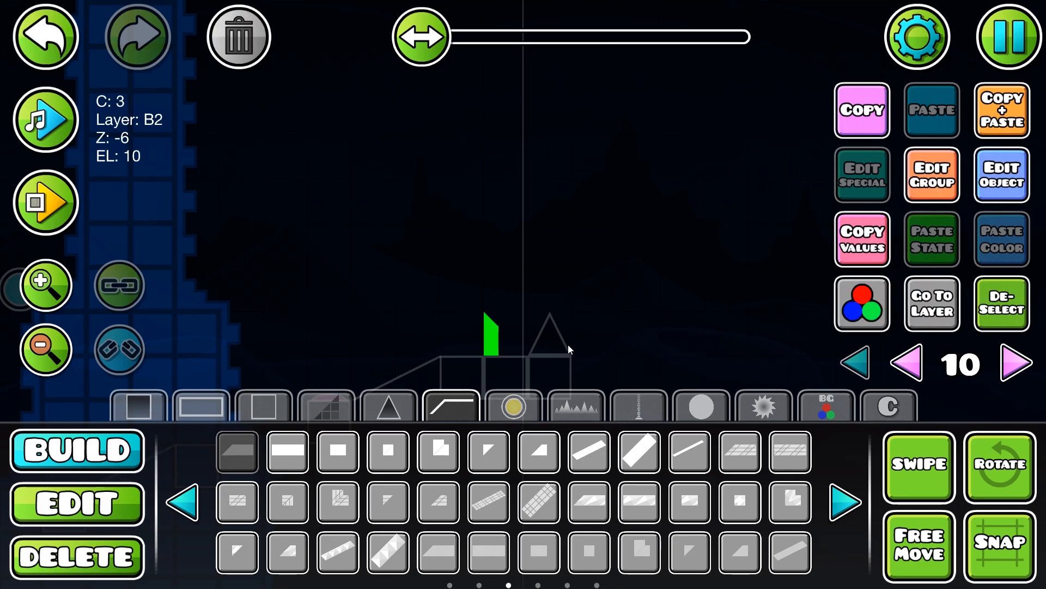
{"action": "key", "text": "d"}
{"action": "key", "text": "w"}
{"action": "key", "text": "w"}
{"action": "left_click_drag", "start_coordinate": [608, 395], "coordinate": [581, 443]}
Scale the slanted piece to about double size and lower it onto the spiked end of the platform
{"action": "key", "text": "2"}
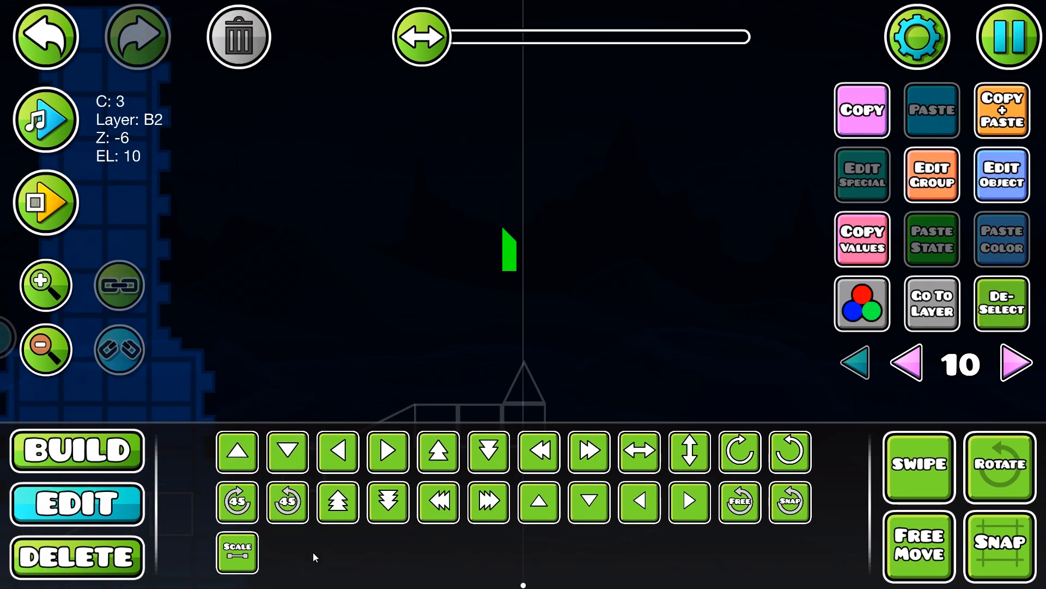
{"action": "left_click", "coordinate": [248, 537]}
{"action": "left_click_drag", "start_coordinate": [447, 218], "coordinate": [687, 221]}
{"action": "left_click", "coordinate": [234, 568]}
{"action": "scroll", "coordinate": [449, 300], "scroll_direction": "down", "scroll_amount": 3}
{"action": "key", "text": "s"}
{"action": "key", "text": "s"}
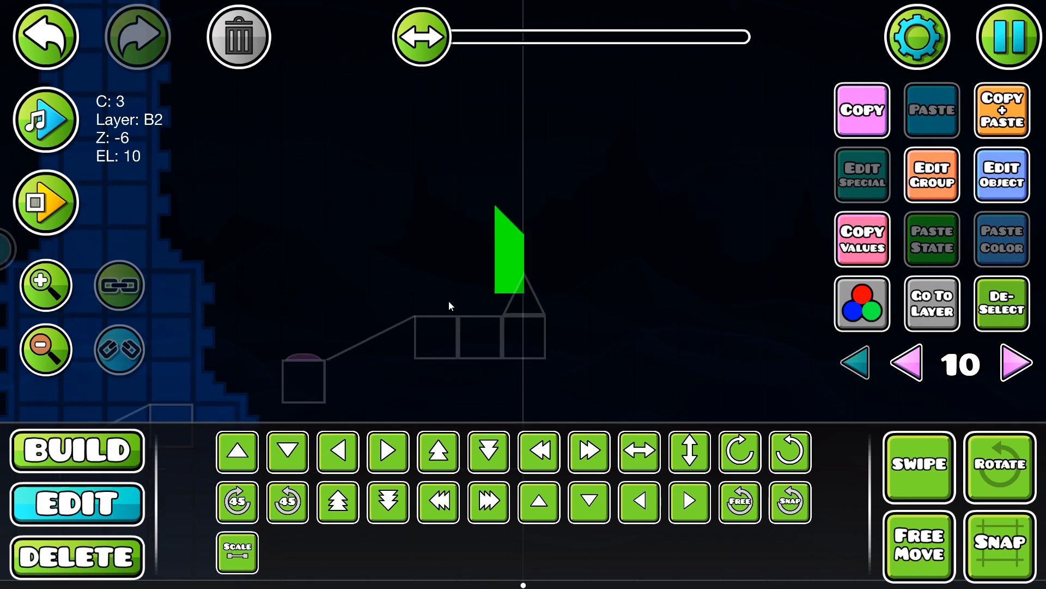
{"action": "key", "text": "s"}
{"action": "left_click", "coordinate": [1003, 123]}
{"action": "key", "text": "w"}
{"action": "key", "text": "w"}
{"action": "key", "text": "w"}
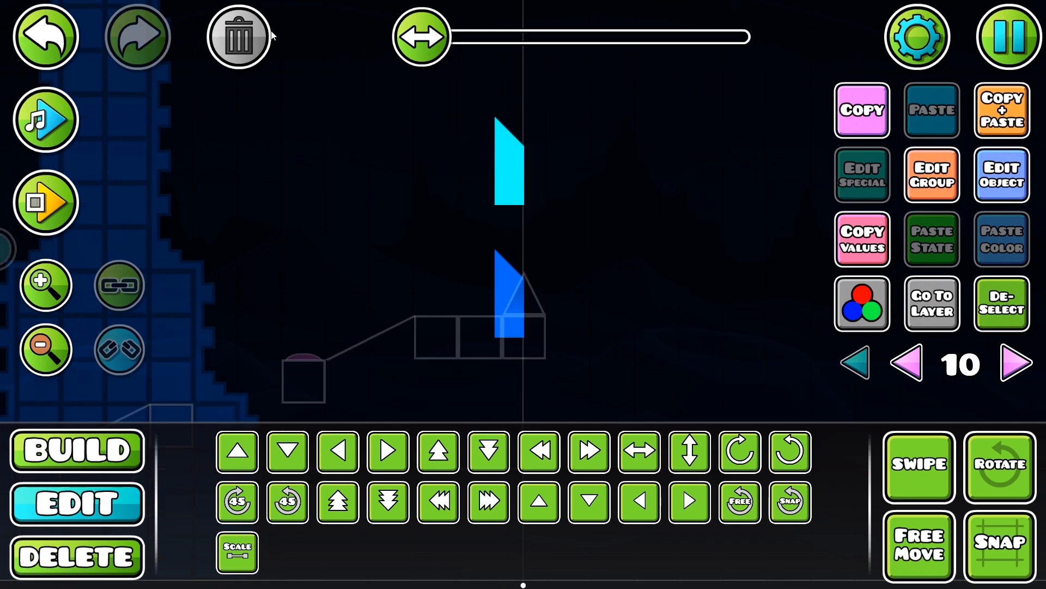
{"action": "left_click", "coordinate": [246, 39]}
Duplicate the slanted piece, rotate the copy upside down, and fit it against the original's slanted top to form a bend
{"action": "left_click", "coordinate": [509, 299]}
{"action": "left_click", "coordinate": [859, 289]}
{"action": "left_click", "coordinate": [1006, 109]}
{"action": "key", "text": "w"}
{"action": "key", "text": "a"}
{"action": "key", "text": "e"}
{"action": "key", "text": "e"}
{"action": "key", "text": "shift+a"}
{"action": "key", "text": "shift+a"}
{"action": "key", "text": "shift+a"}
{"action": "left_click", "coordinate": [1002, 304]}
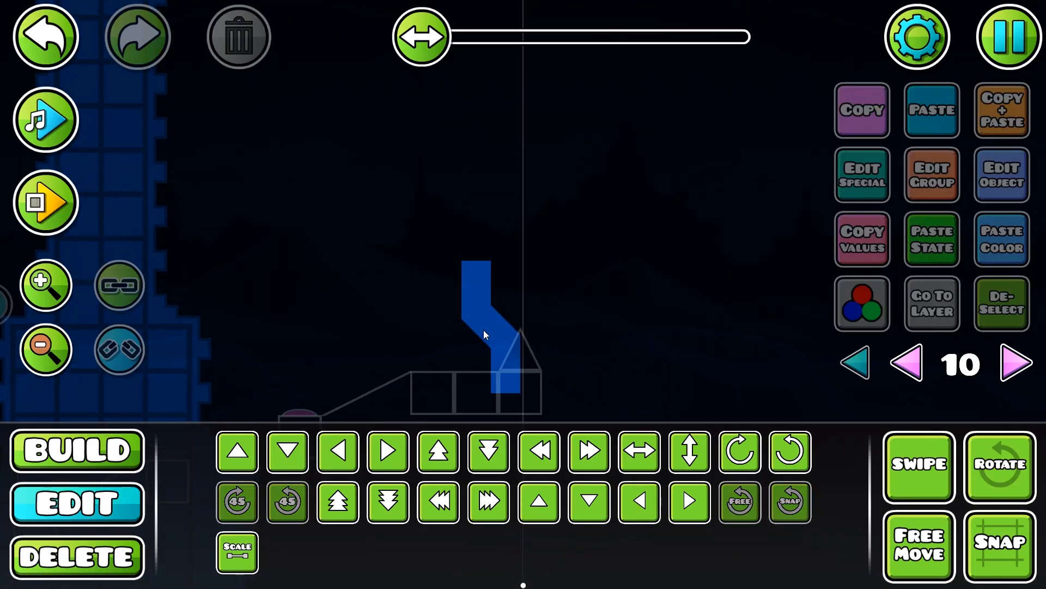
Place a straight rectangular piece above the bend and scale it to about double size
{"action": "left_click", "coordinate": [476, 289]}
{"action": "left_click", "coordinate": [78, 450]}
{"action": "left_click", "coordinate": [287, 452]}
{"action": "left_click", "coordinate": [464, 217]}
{"action": "left_click", "coordinate": [78, 504]}
{"action": "left_click", "coordinate": [237, 552]}
{"action": "left_click_drag", "start_coordinate": [403, 203], "coordinate": [673, 214]}
{"action": "left_click", "coordinate": [237, 553]}
Nudge the straight piece until it lines up with the upper part of the bend, and deselect it
{"action": "key", "text": "shift+w"}
{"action": "key", "text": "shift+d"}
{"action": "key", "text": "shift+d"}
{"action": "key", "text": "shift+d"}
{"action": "key", "text": "shift+d"}
{"action": "key", "text": "shift+d"}
{"action": "left_click", "coordinate": [1002, 304]}
{"action": "left_click", "coordinate": [474, 260]}
{"action": "left_click", "coordinate": [1002, 176]}
{"action": "left_click", "coordinate": [1001, 303]}
Duplicate the two-piece bend and align the copy on top of the straight piece, shifted to the left
{"action": "scroll", "coordinate": [489, 259], "scroll_direction": "down", "scroll_amount": 4}
{"action": "scroll", "coordinate": [488, 259], "scroll_direction": "up", "scroll_amount": 4}
{"action": "left_click_drag", "start_coordinate": [457, 327], "coordinate": [533, 401]}
{"action": "left_click", "coordinate": [1004, 111]}
{"action": "key", "text": "w"}
{"action": "key", "text": "w"}
{"action": "key", "text": "w"}
{"action": "key", "text": "w"}
{"action": "key", "text": "w"}
{"action": "key", "text": "a"}
{"action": "key", "text": "shift+d"}
{"action": "key", "text": "shift+d"}
{"action": "key", "text": "shift+d"}
{"action": "key", "text": "shift+d"}
{"action": "key", "text": "shift+d"}
{"action": "key", "text": "shift+w"}
Duplicate the straight piece, align the copy on top of the upper bend, and deselect it
{"action": "left_click_drag", "start_coordinate": [729, 288], "coordinate": [757, 323]}
{"action": "left_click", "coordinate": [516, 354]}
{"action": "left_click", "coordinate": [1009, 123]}
{"action": "key", "text": "w"}
{"action": "key", "text": "a"}
{"action": "key", "text": "w"}
{"action": "key", "text": "w"}
{"action": "key", "text": "w"}
{"action": "key", "text": "w"}
{"action": "key", "text": "w"}
{"action": "key", "text": "s"}
{"action": "key", "text": "shift+w"}
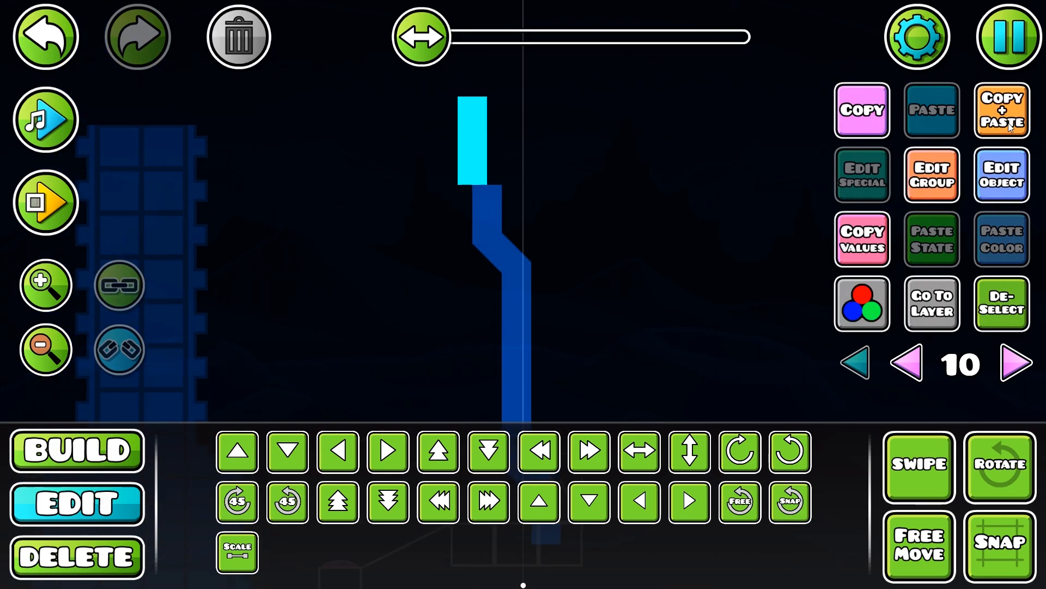
{"action": "key", "text": "shift+d"}
{"action": "key", "text": "shift+d"}
{"action": "key", "text": "shift+d"}
{"action": "key", "text": "shift+d"}
{"action": "key", "text": "shift+d"}
{"action": "left_click", "coordinate": [1002, 304]}
Build a separate narrow piece left of the column's straight section from slanted copies, rotating the lower one, and deselect it
{"action": "scroll", "coordinate": [497, 200], "scroll_direction": "down", "scroll_amount": 2}
{"action": "left_click", "coordinate": [492, 173]}
{"action": "left_click", "coordinate": [996, 113]}
{"action": "key", "text": "e"}
{"action": "key", "text": "e"}
{"action": "key", "text": "s"}
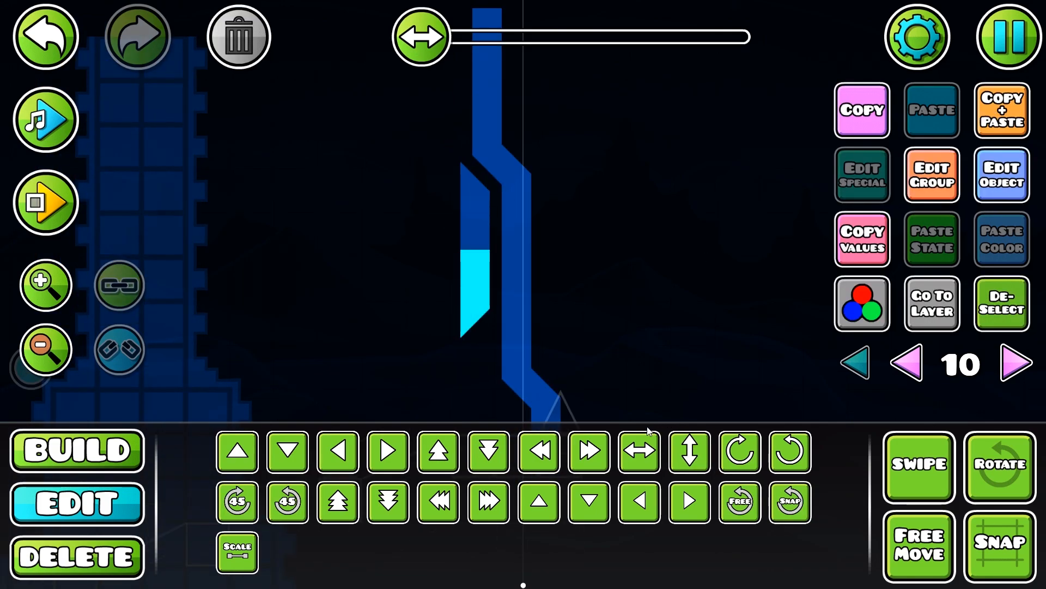
{"action": "left_click", "coordinate": [1003, 303]}
{"action": "left_click_drag", "start_coordinate": [506, 395], "coordinate": [583, 299]}
{"action": "key", "text": "1"}
{"action": "left_click", "coordinate": [507, 322]}
{"action": "key", "text": "Delete"}
{"action": "key", "text": "2"}
Duplicate pieces of the blue column and move the copies left to start a second parallel column
{"action": "left_click", "coordinate": [594, 267]}
{"action": "left_click", "coordinate": [1014, 116]}
{"action": "left_click", "coordinate": [1013, 116]}
{"action": "key", "text": "e"}
{"action": "key", "text": "w"}
{"action": "left_click", "coordinate": [1002, 303]}
{"action": "scroll", "coordinate": [490, 305], "scroll_direction": "up", "scroll_amount": 3}
{"action": "left_click", "coordinate": [594, 234]}
{"action": "left_click", "coordinate": [594, 273]}
{"action": "left_click", "coordinate": [994, 119]}
{"action": "key", "text": "a"}
{"action": "key", "text": "a"}
{"action": "key", "text": "a"}
{"action": "key", "text": "a"}
{"action": "key", "text": "shift+d"}
{"action": "key", "text": "shift+d"}
Stack another copy of the straight piece on top of the second column
{"action": "left_click", "coordinate": [983, 120]}
{"action": "key", "text": "w"}
{"action": "key", "text": "w"}
Duplicate the left column's lower bend, mirror the copy horizontally on top of its straight section, and deselect it
{"action": "left_click_drag", "start_coordinate": [507, 283], "coordinate": [458, 349]}
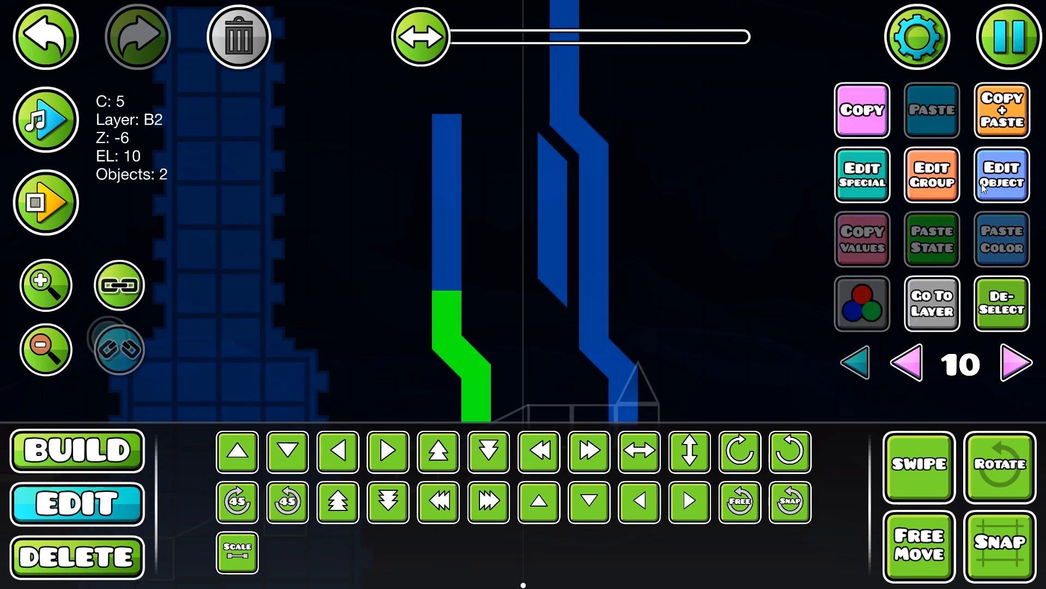
{"action": "left_click", "coordinate": [1002, 117]}
{"action": "key", "text": "w"}
{"action": "key", "text": "w"}
{"action": "key", "text": "w"}
{"action": "key", "text": "w"}
{"action": "key", "text": "w"}
{"action": "key", "text": "w"}
{"action": "key", "text": "w"}
{"action": "left_click", "coordinate": [1002, 304]}
Duplicate the slanted end piece, mirror the copy horizontally, and move it to the inside of the left column's upper bend
{"action": "scroll", "coordinate": [513, 153], "scroll_direction": "up", "scroll_amount": 4}
{"action": "scroll", "coordinate": [513, 153], "scroll_direction": "down", "scroll_amount": 3}
{"action": "left_click_drag", "start_coordinate": [602, 362], "coordinate": [579, 429]}
{"action": "key", "text": "1"}
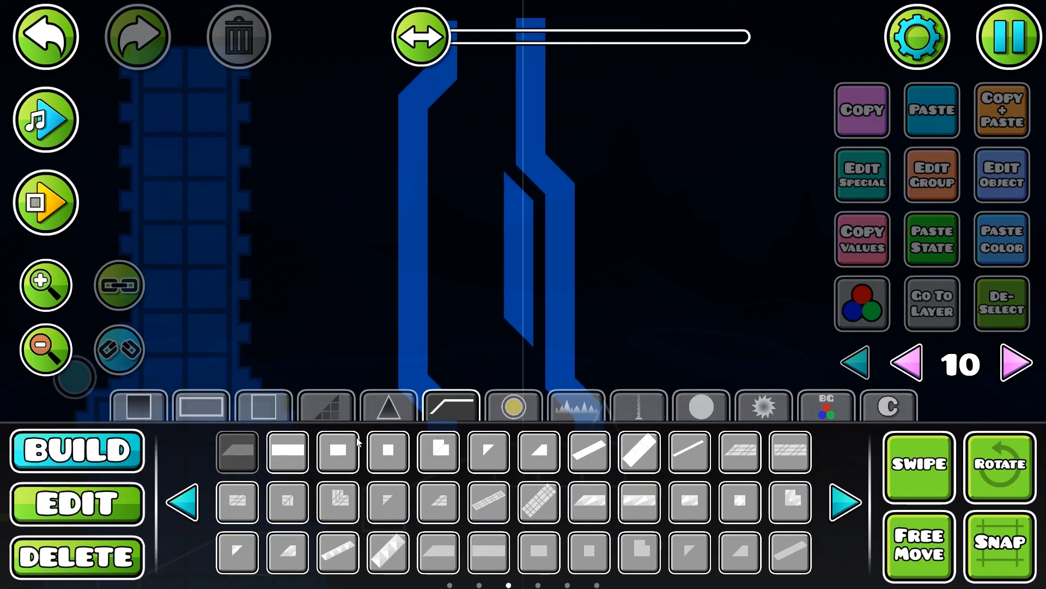
{"action": "key", "text": "2"}
{"action": "left_click", "coordinate": [519, 218]}
{"action": "left_click", "coordinate": [984, 125]}
{"action": "left_click", "coordinate": [644, 443]}
{"action": "key", "text": "w"}
{"action": "key", "text": "w"}
{"action": "key", "text": "a"}
{"action": "key", "text": "shift+w"}
Duplicate the mirrored slanted piece, flip the copy vertically, and move it down to the left column's lower bend
{"action": "left_click", "coordinate": [984, 126]}
{"action": "left_click", "coordinate": [694, 444]}
{"action": "key", "text": "s"}
{"action": "key", "text": "s"}
{"action": "key", "text": "s"}
{"action": "key", "text": "s"}
{"action": "key", "text": "s"}
{"action": "key", "text": "shift+s"}
{"action": "key", "text": "shift+s"}
Duplicate the left column's straight piece, move the copy onto the inner strip above its lower slanted end, and deselect it
{"action": "left_click", "coordinate": [413, 286]}
{"action": "left_click", "coordinate": [988, 130]}
{"action": "key", "text": "w"}
{"action": "key", "text": "d"}
{"action": "key", "text": "shift+a"}
{"action": "key", "text": "shift+a"}
{"action": "key", "text": "shift+s"}
{"action": "key", "text": "shift+s"}
{"action": "key", "text": "shift+s"}
{"action": "left_click", "coordinate": [996, 308]}
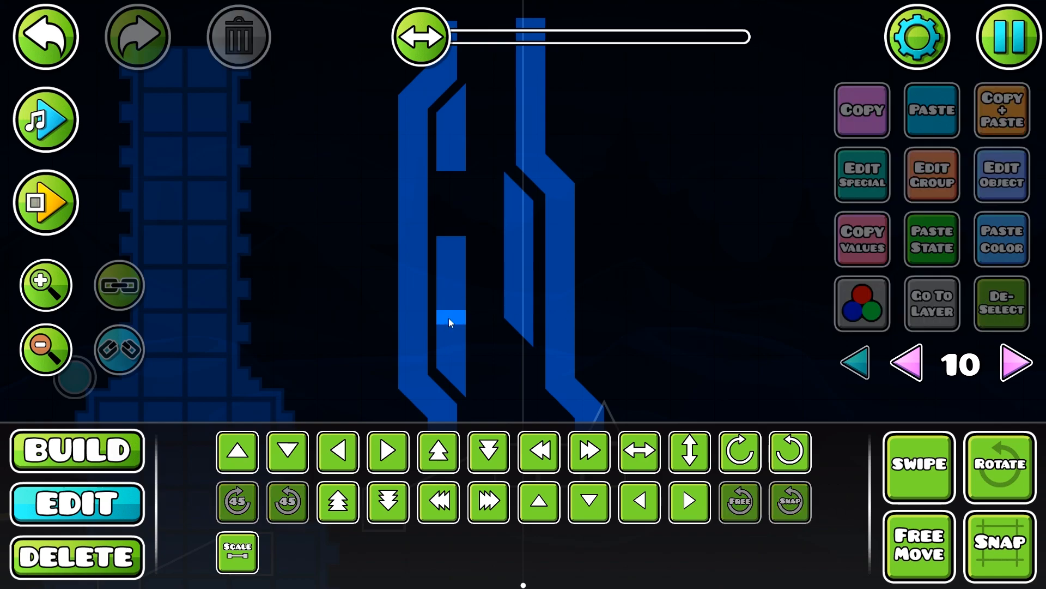
Move the inner strip's straight piece up and stack a duplicate above it to fill the gap
{"action": "left_click", "coordinate": [452, 283]}
{"action": "key", "text": "shift+w"}
{"action": "key", "text": "shift+w"}
{"action": "key", "text": "shift+w"}
{"action": "key", "text": "shift+w"}
{"action": "left_click", "coordinate": [997, 123]}
{"action": "key", "text": "w"}
{"action": "key", "text": "w"}
Adjust the inner strip's upper slanted end, rescale its lower section to fit, and deselect
{"action": "left_click", "coordinate": [454, 123]}
{"action": "key", "text": "w"}
{"action": "key", "text": "shift+s"}
{"action": "key", "text": "shift+s"}
{"action": "left_click_drag", "start_coordinate": [456, 272], "coordinate": [448, 338]}
{"action": "left_click", "coordinate": [237, 553]}
{"action": "left_click_drag", "start_coordinate": [636, 257], "coordinate": [550, 257]}
{"action": "left_click_drag", "start_coordinate": [550, 168], "coordinate": [574, 167]}
{"action": "left_click", "coordinate": [249, 544]}
{"action": "left_click", "coordinate": [983, 294]}
Place a thin diagonal stripe beside the right column's lower bend and assign it colour channel 5
{"action": "left_click_drag", "start_coordinate": [444, 233], "coordinate": [347, 171]}
{"action": "scroll", "coordinate": [348, 172], "scroll_direction": "down", "scroll_amount": 2}
{"action": "scroll", "coordinate": [468, 312], "scroll_direction": "up", "scroll_amount": 6}
{"action": "key", "text": "1"}
{"action": "left_click", "coordinate": [639, 406]}
{"action": "left_click", "coordinate": [844, 500]}
{"action": "left_click", "coordinate": [388, 451]}
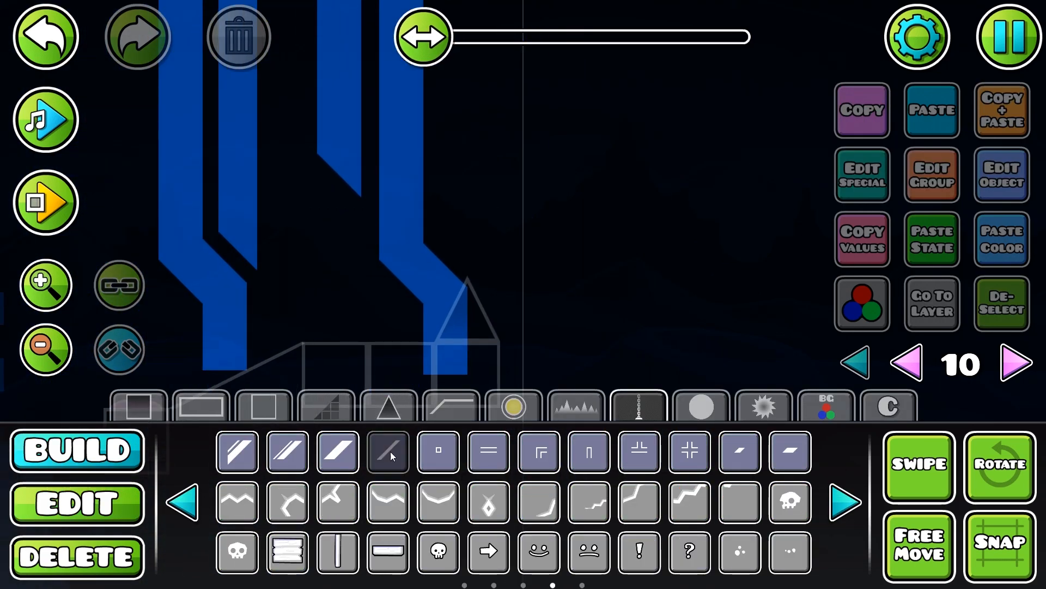
{"action": "left_click", "coordinate": [401, 304]}
{"action": "left_click", "coordinate": [77, 503]}
{"action": "left_click", "coordinate": [1002, 175]}
{"action": "left_click", "coordinate": [762, 322]}
{"action": "left_click", "coordinate": [547, 479]}
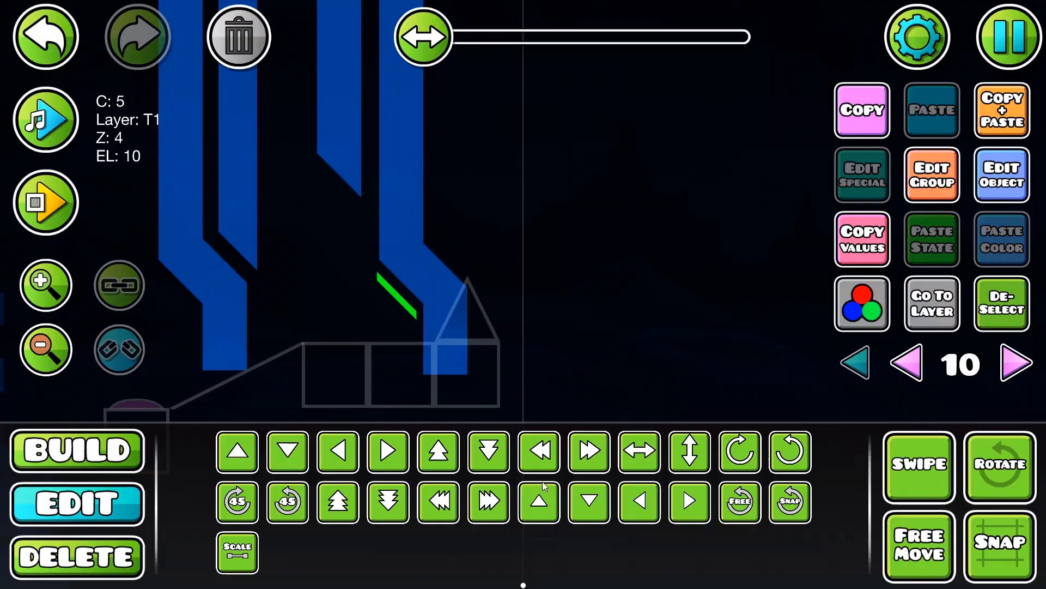
Duplicate the diagonal stripe and move the copy down to form a parallel stripe beside the right column's lower bend
{"action": "key", "text": "shift+s"}
{"action": "key", "text": "shift+s"}
{"action": "key", "text": "shift+s"}
{"action": "key", "text": "alt+d"}
{"action": "key", "text": "ctrl+z"}
{"action": "key", "text": "ctrl+z"}
{"action": "key", "text": "ctrl+d"}
{"action": "key", "text": "s"}
{"action": "key", "text": "w"}
{"action": "key", "text": "shift+s"}
{"action": "key", "text": "shift+s"}
{"action": "key", "text": "shift+s"}
{"action": "key", "text": "alt+d"}
Select the diagonal stripes, duplicate them, then move the copy up toward the left column and rotate it
{"action": "left_click", "coordinate": [397, 293]}
{"action": "left_click", "coordinate": [397, 295]}
{"action": "left_click_drag", "start_coordinate": [400, 326], "coordinate": [593, 381]}
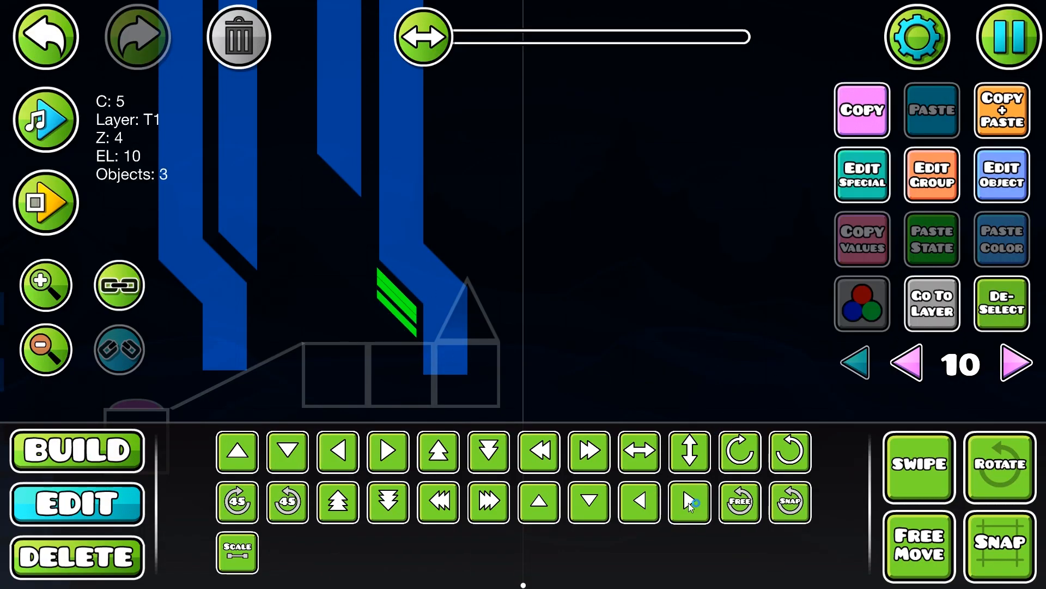
{"action": "left_click", "coordinate": [981, 316]}
{"action": "left_click_drag", "start_coordinate": [491, 218], "coordinate": [649, 281]}
{"action": "left_click", "coordinate": [54, 49]}
{"action": "key", "text": "ctrl+d"}
{"action": "key", "text": "a"}
{"action": "key", "text": "a"}
{"action": "key", "text": "a"}
{"action": "key", "text": "w"}
{"action": "key", "text": "w"}
{"action": "key", "text": "w"}
{"action": "key", "text": "e"}
{"action": "left_click_drag", "start_coordinate": [659, 196], "coordinate": [646, 334]}
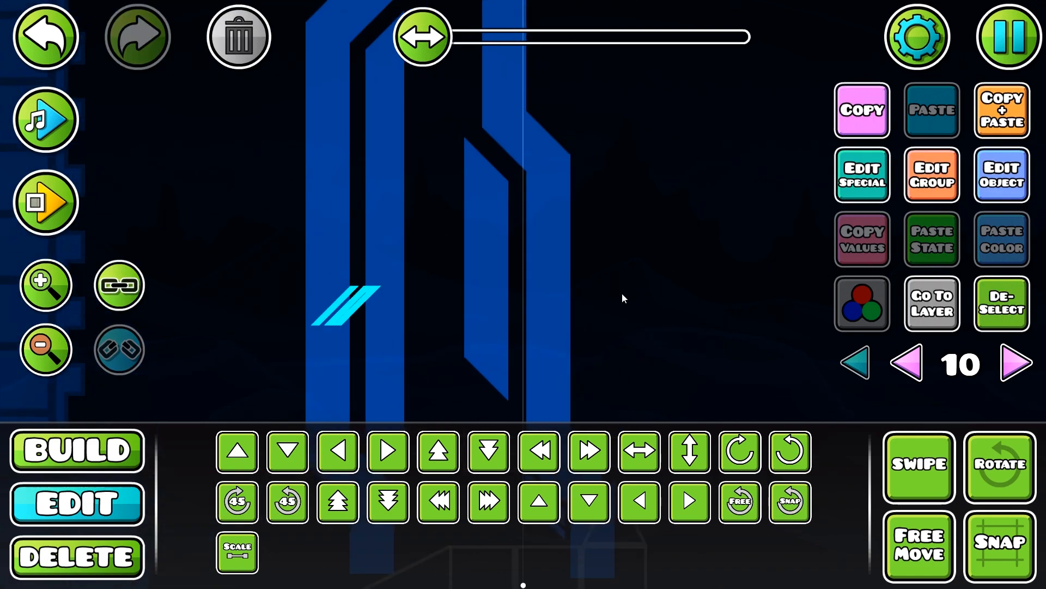
Mirror and rotate the copied stripes, fit them outside the left column's upper bend, and deselect them
{"action": "key", "text": "w"}
{"action": "key", "text": "w"}
{"action": "key", "text": "w"}
{"action": "key", "text": "w"}
{"action": "key", "text": "w"}
{"action": "key", "text": "a"}
{"action": "left_click", "coordinate": [644, 455]}
{"action": "key", "text": "e"}
{"action": "key", "text": "d"}
{"action": "key", "text": "shift+a"}
{"action": "key", "text": "shift+a"}
{"action": "key", "text": "shift+a"}
{"action": "key", "text": "shift+s"}
{"action": "left_click", "coordinate": [1005, 303]}
{"action": "left_click", "coordinate": [56, 334]}
{"action": "left_click", "coordinate": [57, 333]}
{"action": "left_click", "coordinate": [57, 334]}
{"action": "left_click", "coordinate": [58, 320]}
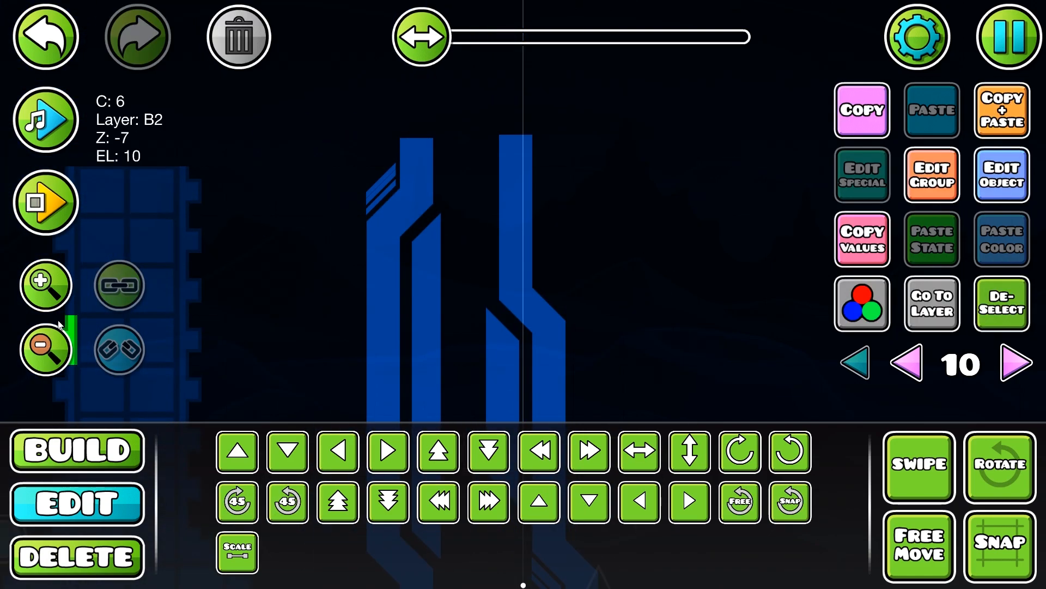
{"action": "left_click", "coordinate": [984, 279]}
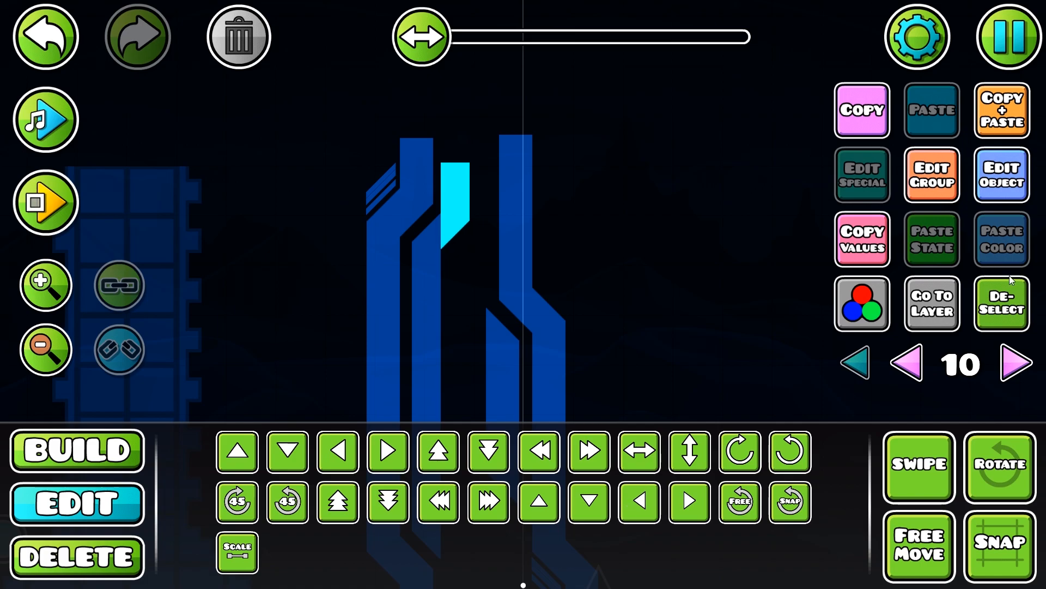
Fit the slanted piece as the inner strip's upper bend and stack a duplicate straight piece on top of it
{"action": "key", "text": "shift+s"}
{"action": "left_click", "coordinate": [1005, 286]}
{"action": "left_click", "coordinate": [426, 341]}
{"action": "left_click", "coordinate": [999, 109]}
{"action": "key", "text": "d"}
{"action": "key", "text": "w"}
{"action": "key", "text": "w"}
{"action": "key", "text": "w"}
{"action": "key", "text": "w"}
{"action": "key", "text": "w"}
{"action": "key", "text": "a"}
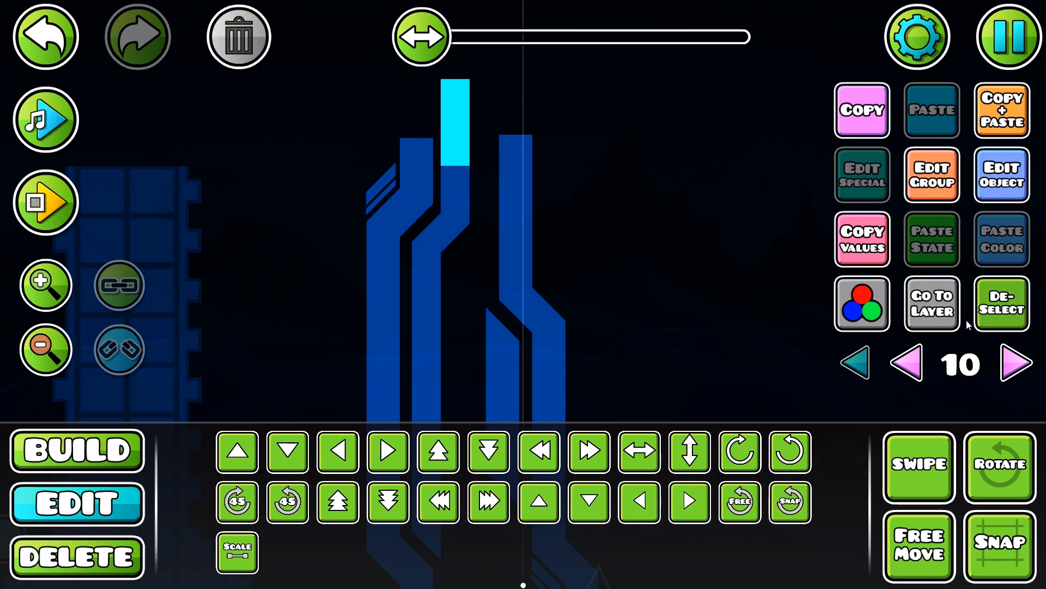
{"action": "left_click", "coordinate": [989, 312]}
Return to editor layer 10, move the whole right column left toward the left column, and deselect it
{"action": "scroll", "coordinate": [861, 359], "scroll_direction": "down", "scroll_amount": 5}
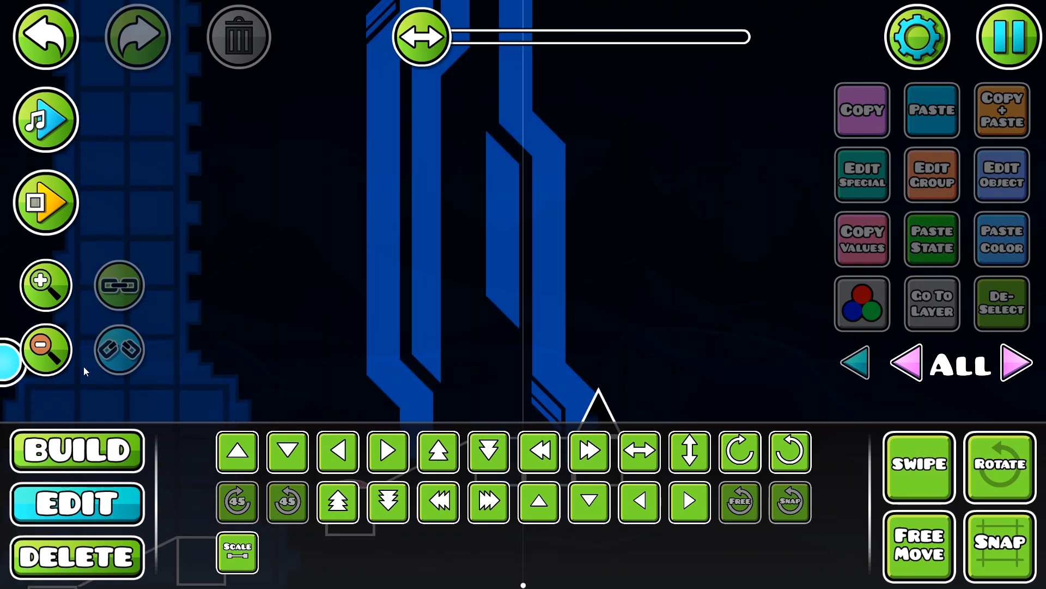
{"action": "left_click", "coordinate": [55, 357]}
{"action": "left_click", "coordinate": [55, 356]}
{"action": "key", "text": "ctrl+z"}
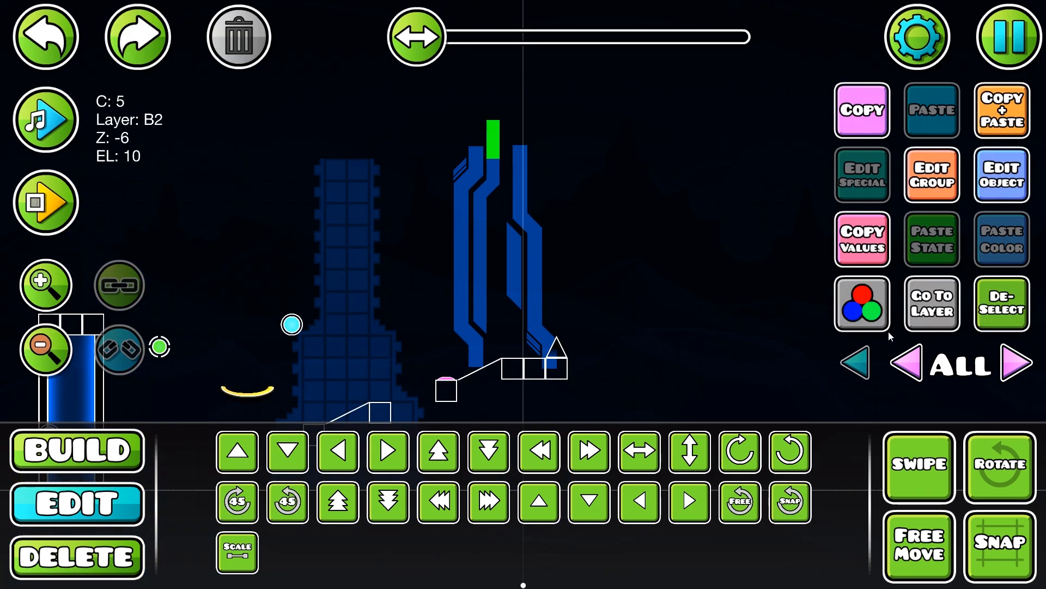
{"action": "left_click", "coordinate": [935, 308]}
{"action": "left_click", "coordinate": [1018, 302]}
{"action": "left_click_drag", "start_coordinate": [521, 156], "coordinate": [583, 362]}
{"action": "key", "text": "shift+a"}
{"action": "key", "text": "shift+a"}
{"action": "key", "text": "shift+d"}
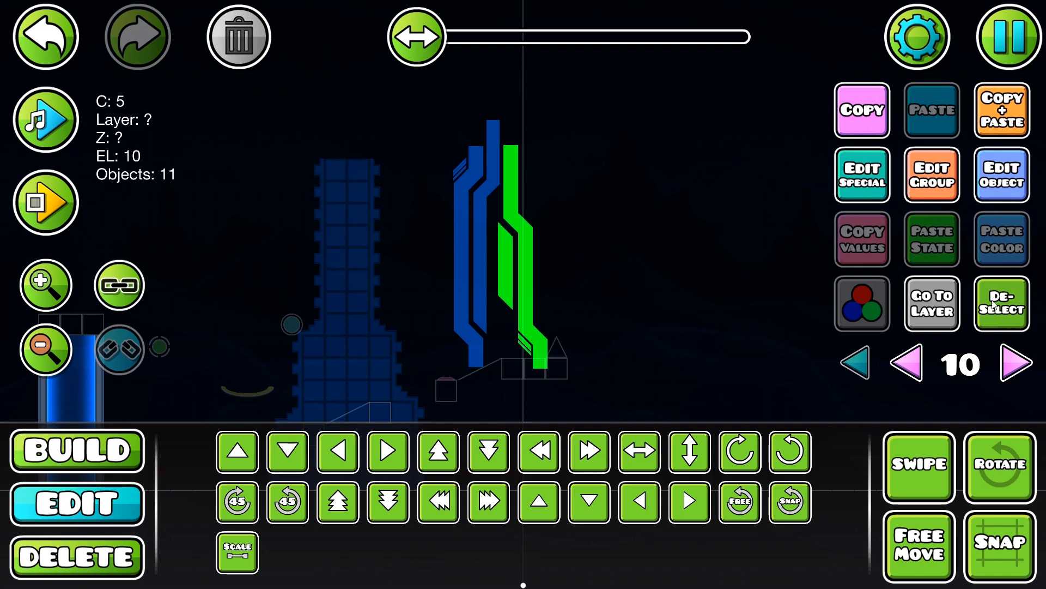
{"action": "left_click", "coordinate": [991, 327]}
Nudge the narrow slanted piece between the columns slightly left and deselect it
{"action": "scroll", "coordinate": [499, 260], "scroll_direction": "right", "scroll_amount": 1}
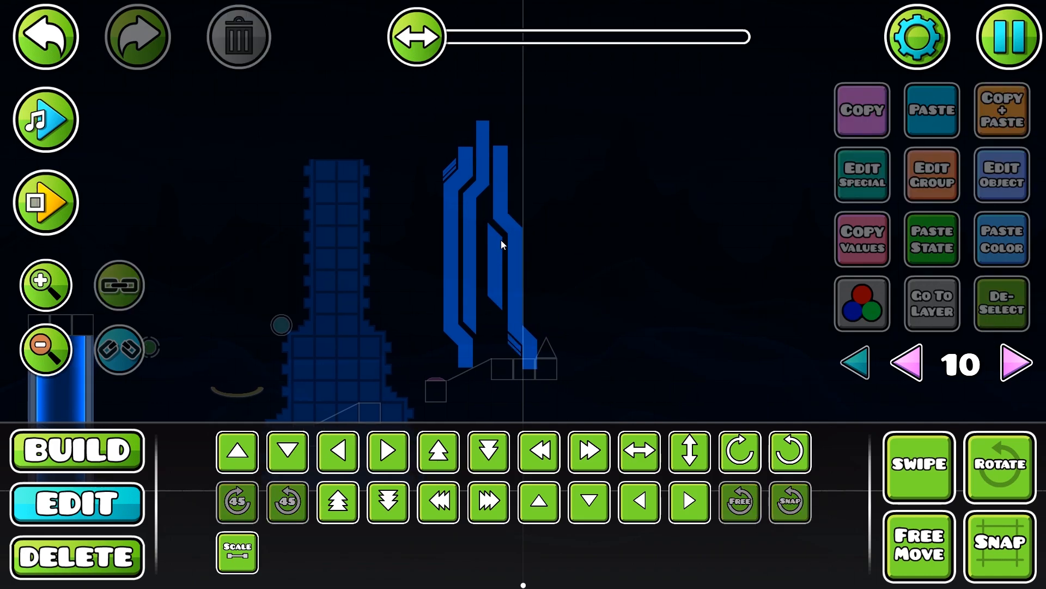
{"action": "left_click", "coordinate": [492, 273]}
{"action": "left_click", "coordinate": [1003, 290]}
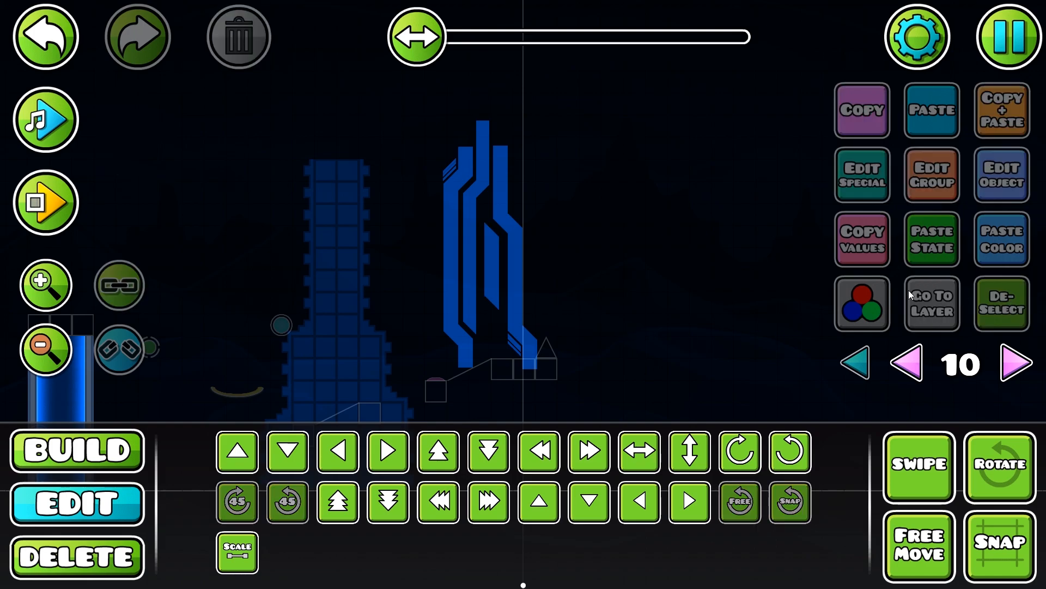
Select all pieces of both columns, assign them colour channel 6, and deselect them
{"action": "left_click_drag", "start_coordinate": [698, 334], "coordinate": [632, 398]}
{"action": "left_click_drag", "start_coordinate": [357, 158], "coordinate": [696, 530]}
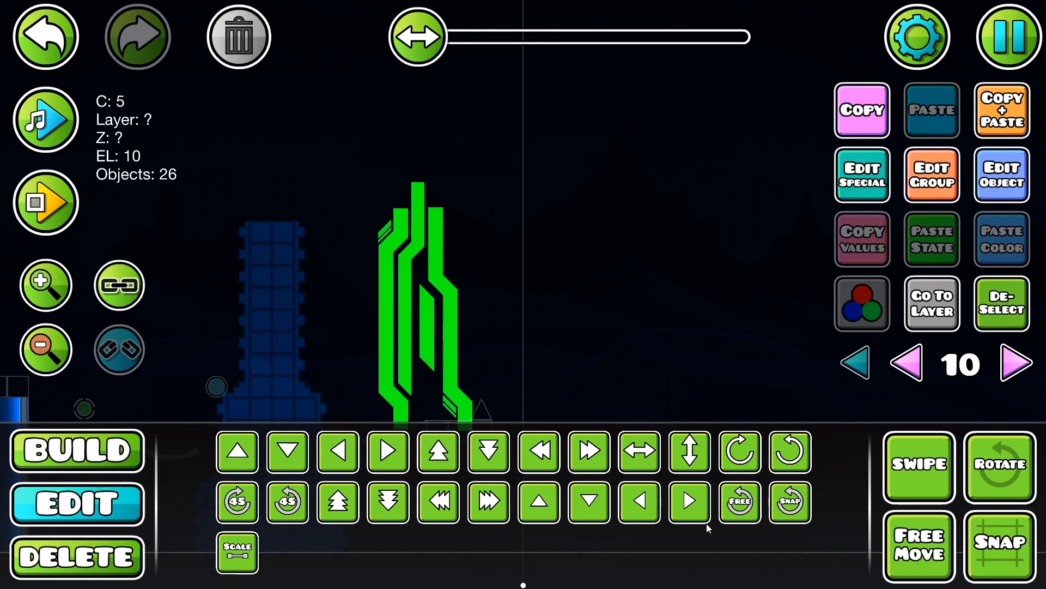
{"action": "scroll", "coordinate": [697, 526], "scroll_direction": "down", "scroll_amount": 3}
{"action": "left_click", "coordinate": [1012, 176]}
{"action": "left_click", "coordinate": [278, 413]}
{"action": "key", "text": "Escape"}
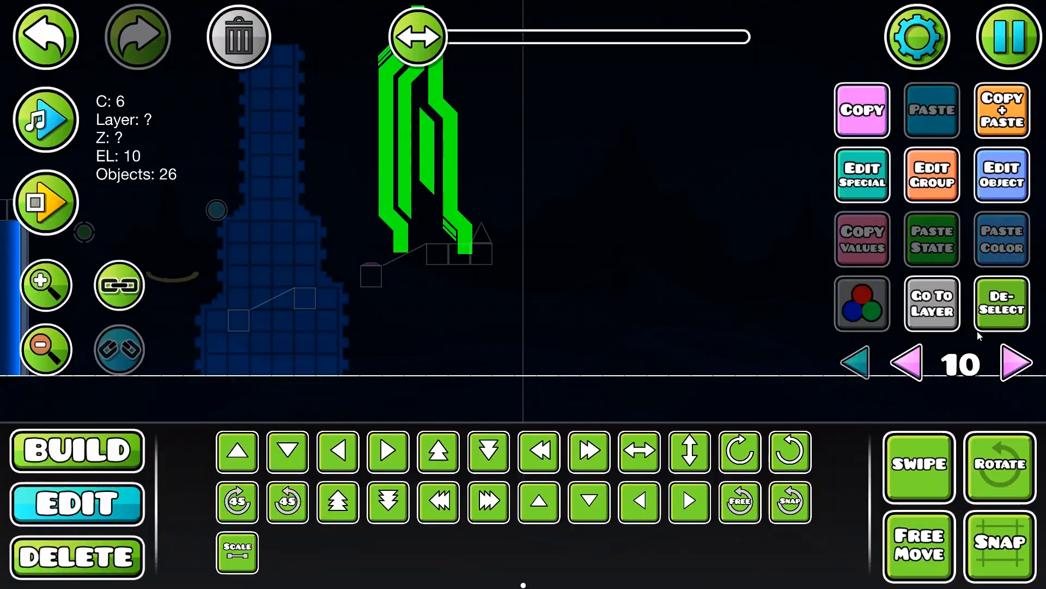
{"action": "left_click", "coordinate": [993, 308]}
Place the soft round glow from the saved custom objects at the columns and assign it colour channel 6
{"action": "key", "text": "1"}
{"action": "left_click", "coordinate": [884, 407]}
{"action": "left_click", "coordinate": [850, 503]}
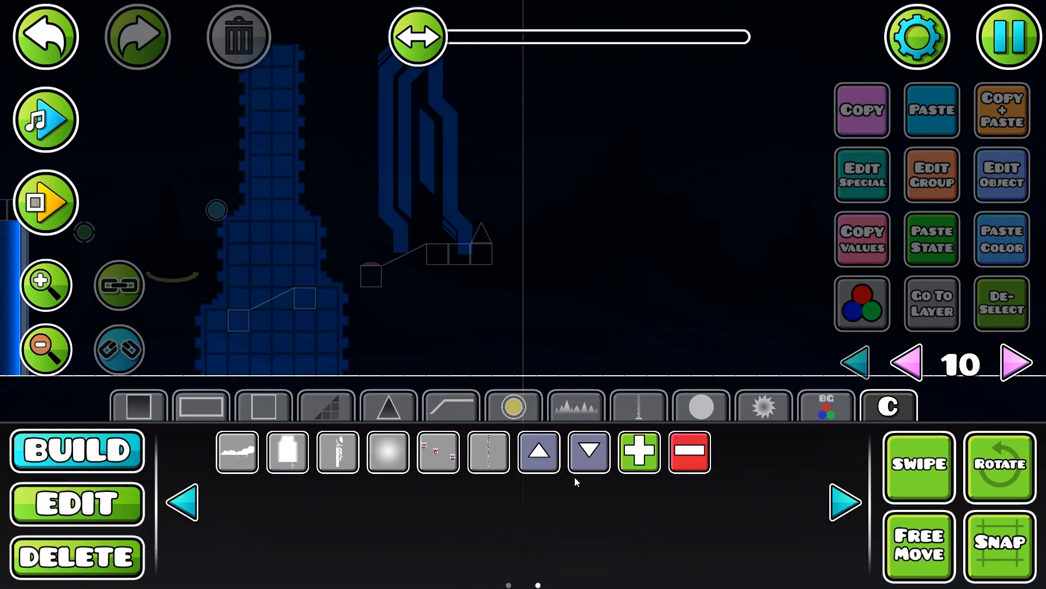
{"action": "left_click", "coordinate": [377, 460]}
{"action": "left_click", "coordinate": [1001, 176]}
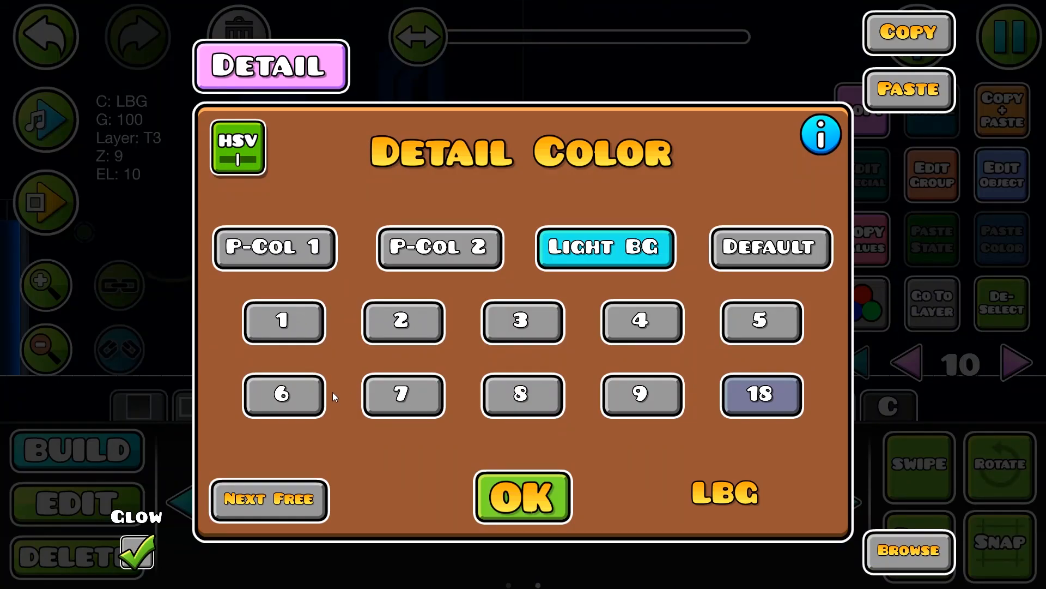
{"action": "left_click", "coordinate": [250, 408]}
{"action": "key", "text": "Escape"}
Move the glow freely up and to the left so it covers the columns, and deselect it
{"action": "key", "text": "2"}
{"action": "left_click", "coordinate": [898, 526]}
{"action": "left_click_drag", "start_coordinate": [532, 314], "coordinate": [502, 266]}
{"action": "scroll", "coordinate": [676, 281], "scroll_direction": "up", "scroll_amount": 5}
{"action": "left_click", "coordinate": [1012, 307]}
Delete the extra object at the columns' centre and show all editor layers
{"action": "scroll", "coordinate": [654, 318], "scroll_direction": "down", "scroll_amount": 7}
{"action": "left_click", "coordinate": [506, 246]}
{"action": "key", "text": "Delete"}
{"action": "left_click", "coordinate": [851, 361]}
{"action": "key", "text": "f"}
{"action": "left_click_drag", "start_coordinate": [448, 208], "coordinate": [596, 378]}
{"action": "left_click_drag", "start_coordinate": [569, 244], "coordinate": [514, 253]}
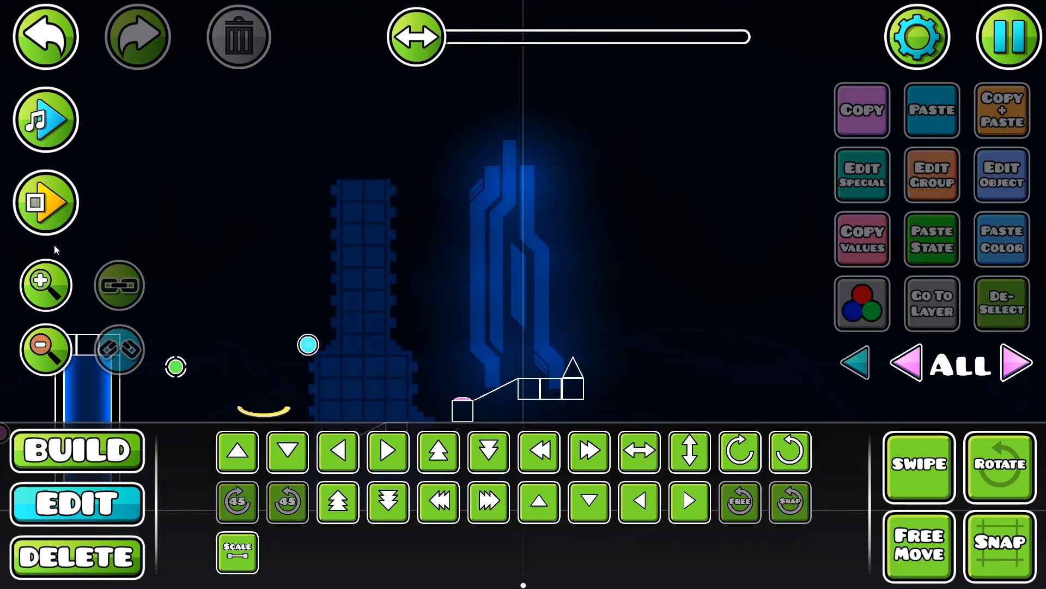
Examine the glowing columns up close and compare them with the block tower and the rest of the level
{"action": "left_click", "coordinate": [62, 303]}
{"action": "left_click", "coordinate": [64, 303]}
{"action": "left_click", "coordinate": [66, 304]}
{"action": "left_click", "coordinate": [68, 305]}
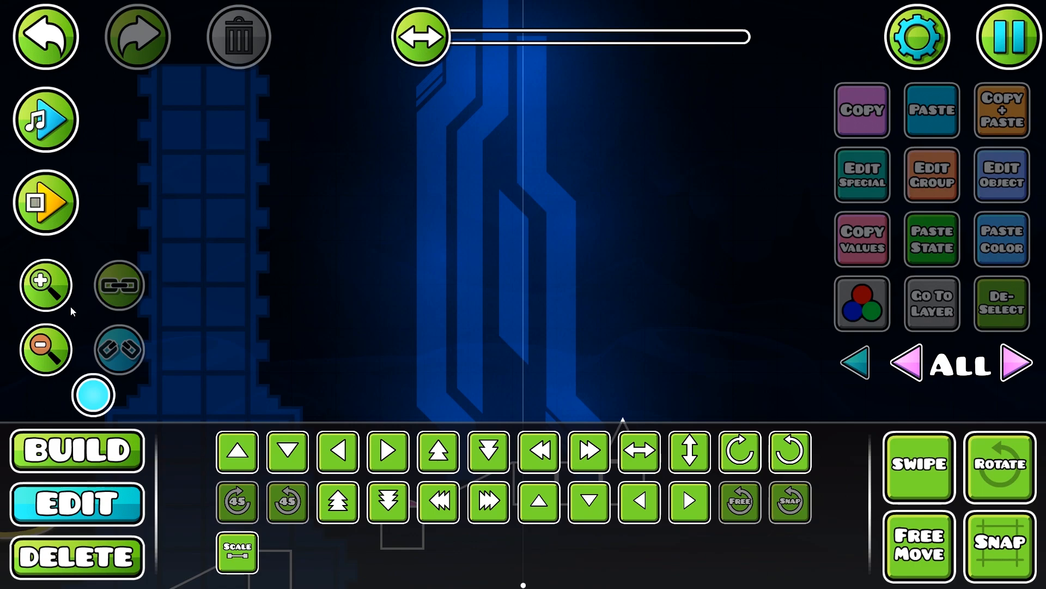
{"action": "left_click", "coordinate": [57, 372]}
{"action": "left_click", "coordinate": [57, 371]}
{"action": "left_click", "coordinate": [56, 369]}
{"action": "left_click", "coordinate": [58, 369]}
{"action": "left_click", "coordinate": [58, 367]}
{"action": "left_click_drag", "start_coordinate": [752, 333], "coordinate": [794, 181]}
{"action": "left_click_drag", "start_coordinate": [516, 84], "coordinate": [501, 137]}
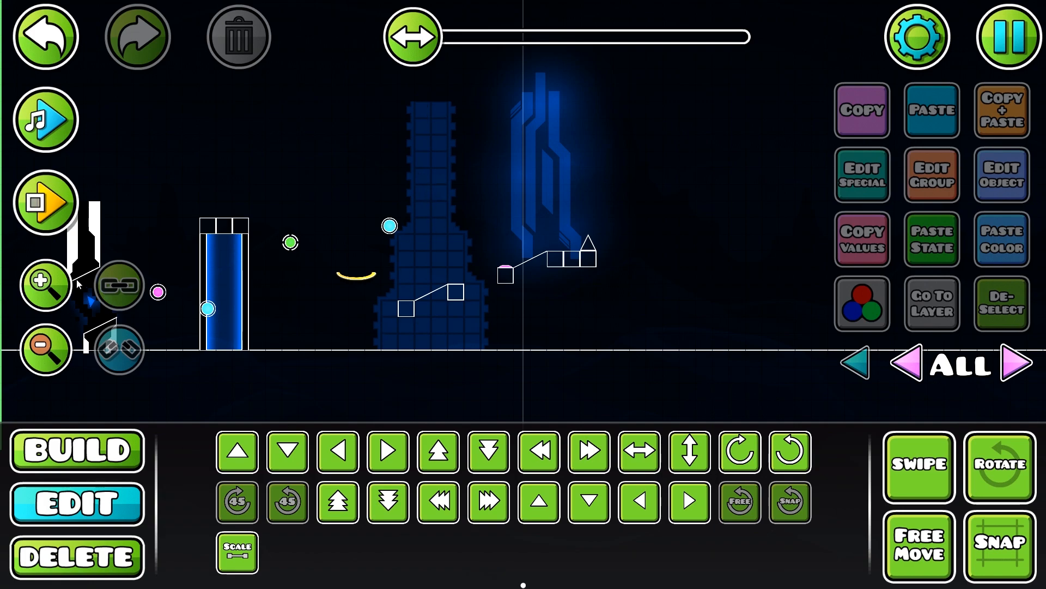
{"action": "left_click_drag", "start_coordinate": [290, 236], "coordinate": [232, 322]}
Save and playtest the level, jumping through the orbs, and return to the editor
{"action": "left_click", "coordinate": [999, 45]}
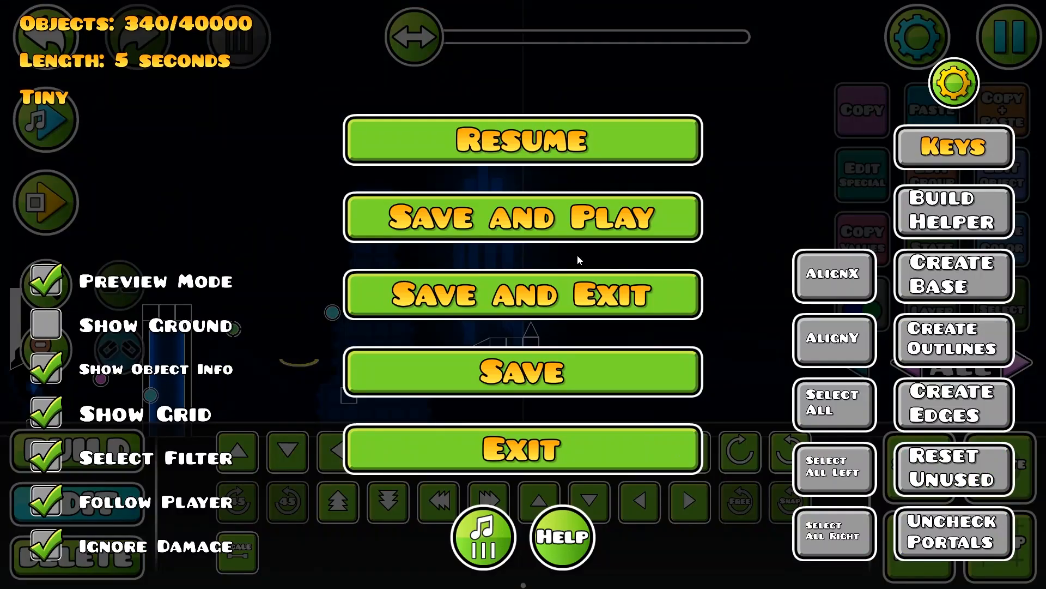
{"action": "left_click", "coordinate": [513, 223]}
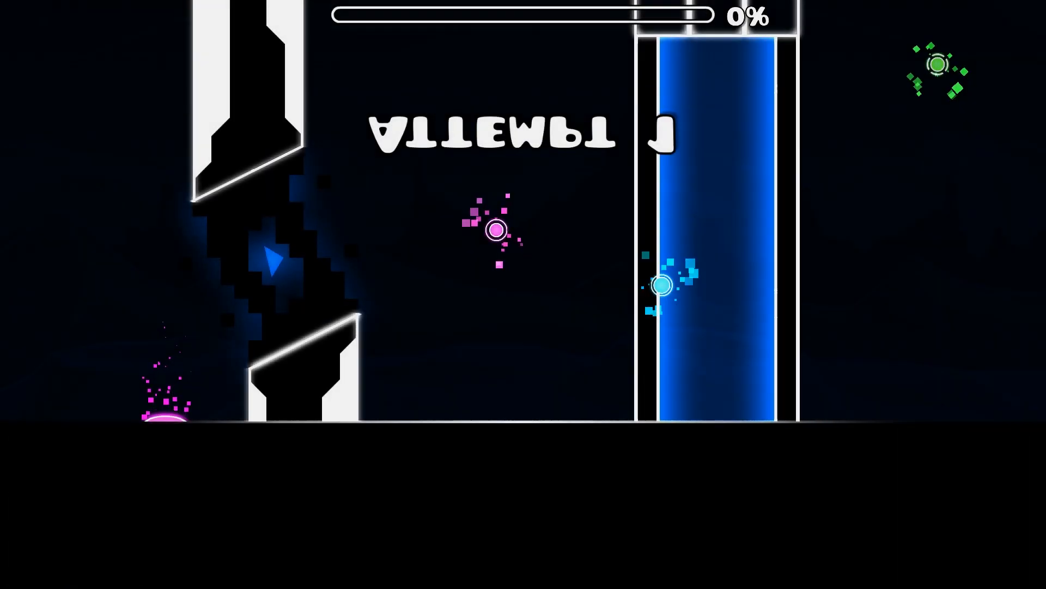
{"action": "key", "text": "space"}
{"action": "key", "text": "space"}
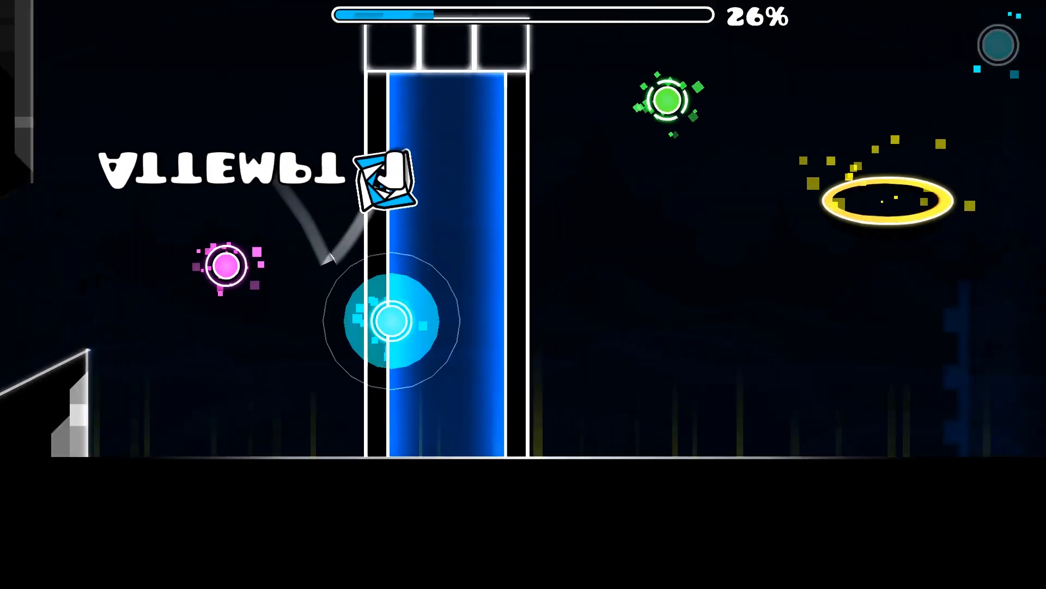
{"action": "key", "text": "space"}
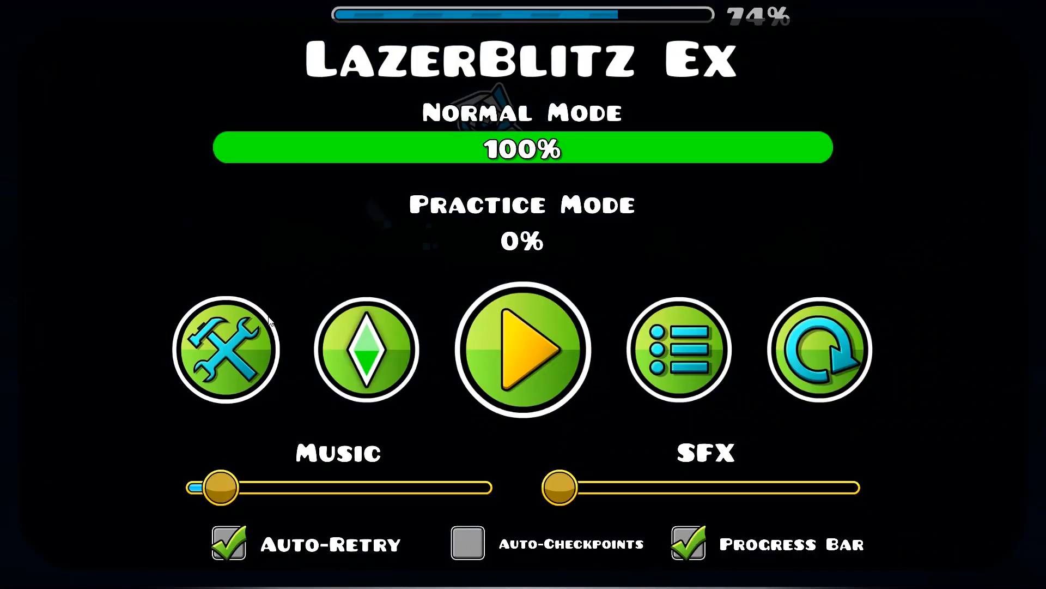
{"action": "left_click", "coordinate": [229, 345]}
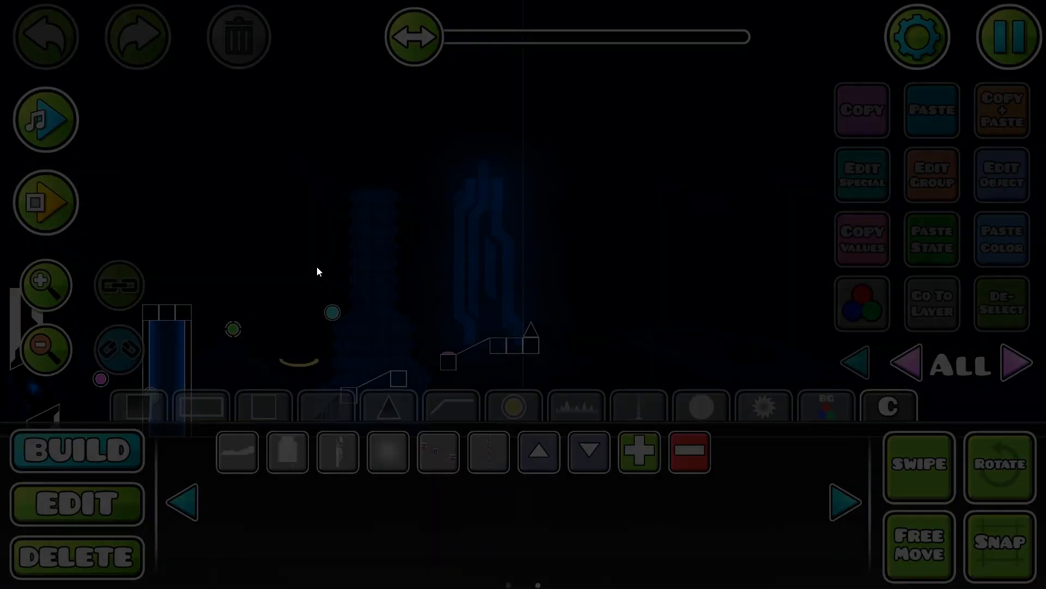
Go to the empty area around the yellow jump pad and switch to editor layer 12
{"action": "left_click_drag", "start_coordinate": [564, 240], "coordinate": [488, 216]}
{"action": "left_click_drag", "start_coordinate": [274, 293], "coordinate": [656, 207]}
{"action": "left_click", "coordinate": [46, 299]}
{"action": "left_click", "coordinate": [45, 298]}
{"action": "left_click", "coordinate": [45, 299]}
{"action": "left_click", "coordinate": [45, 299]}
{"action": "left_click", "coordinate": [45, 299]}
{"action": "left_click", "coordinate": [1025, 366]}
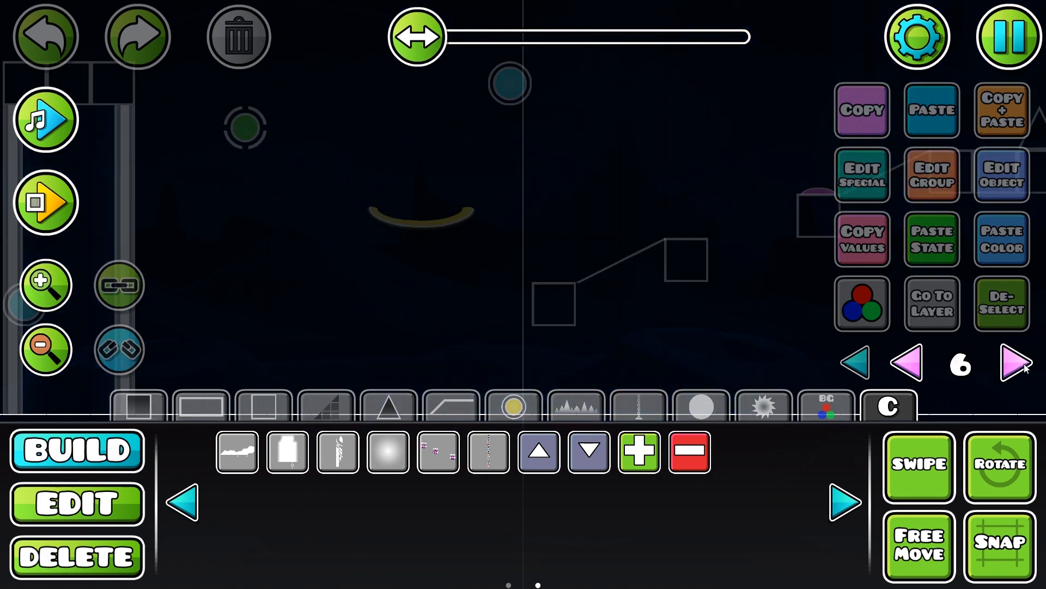
{"action": "left_click", "coordinate": [1025, 366]}
{"action": "left_click", "coordinate": [1024, 366]}
{"action": "left_click", "coordinate": [1024, 366]}
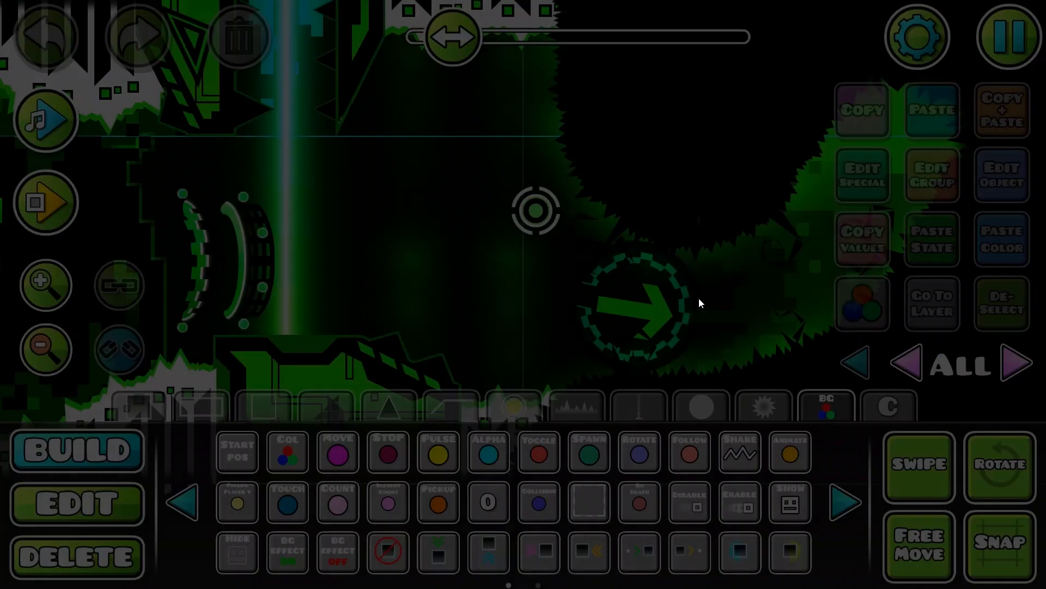
Examine the stepped background structures in the finished reference level and leave it
{"action": "left_click_drag", "start_coordinate": [696, 304], "coordinate": [561, 286]}
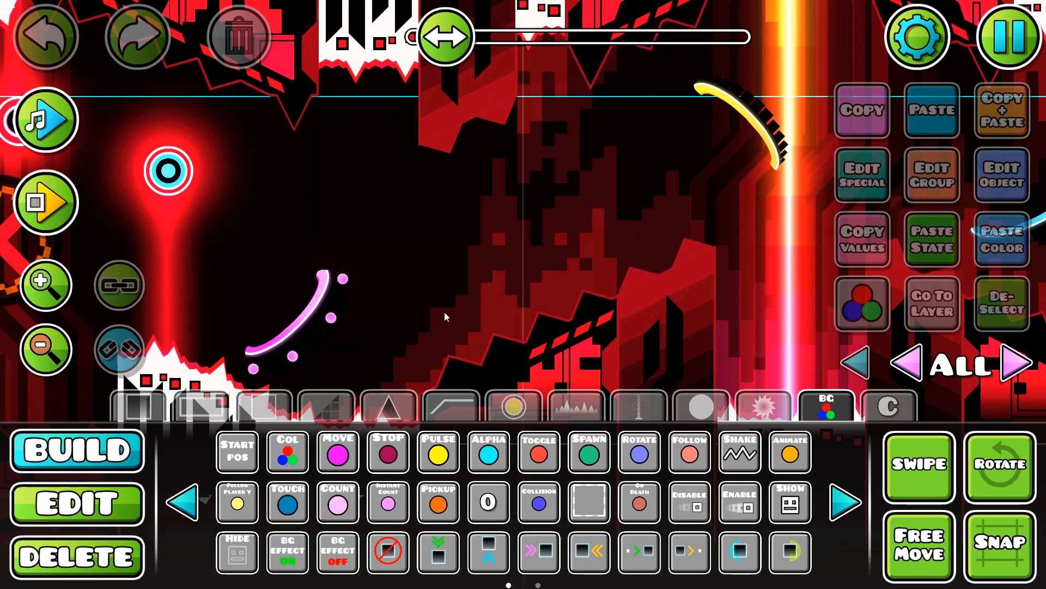
{"action": "left_click_drag", "start_coordinate": [444, 314], "coordinate": [641, 148]}
{"action": "left_click", "coordinate": [1009, 36]}
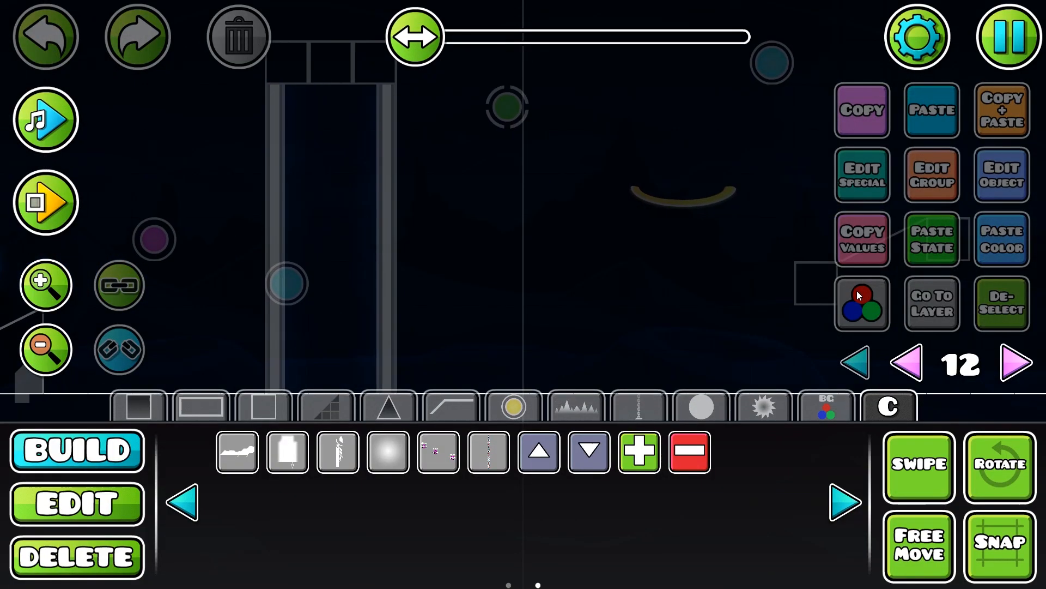
Bring up the decoration objects page that contains the small solid squares
{"action": "left_click_drag", "start_coordinate": [858, 292], "coordinate": [740, 286]}
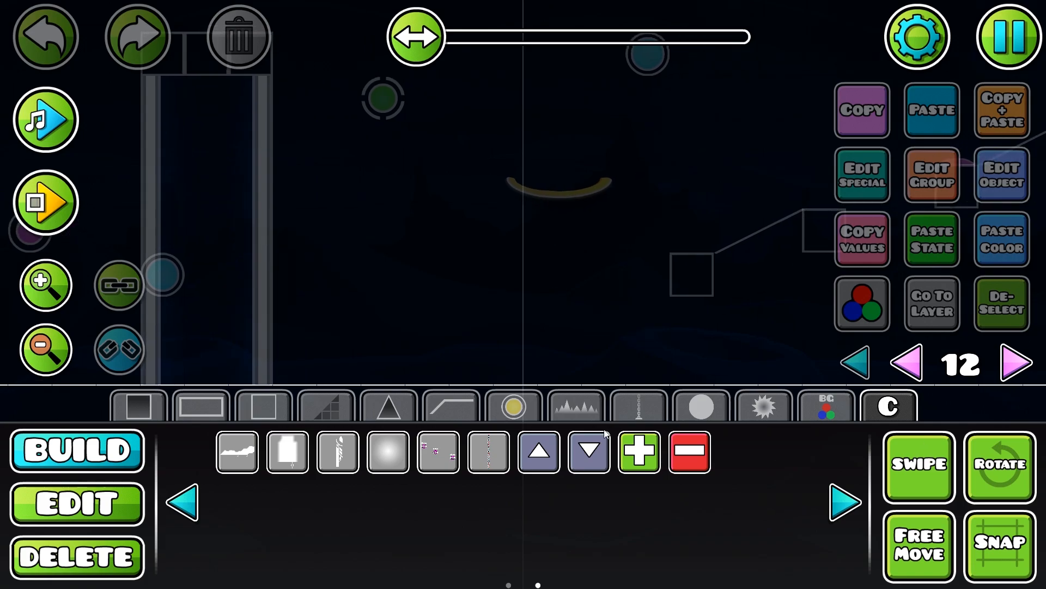
{"action": "left_click", "coordinate": [637, 415]}
{"action": "left_click", "coordinate": [184, 514]}
{"action": "left_click", "coordinate": [185, 515]}
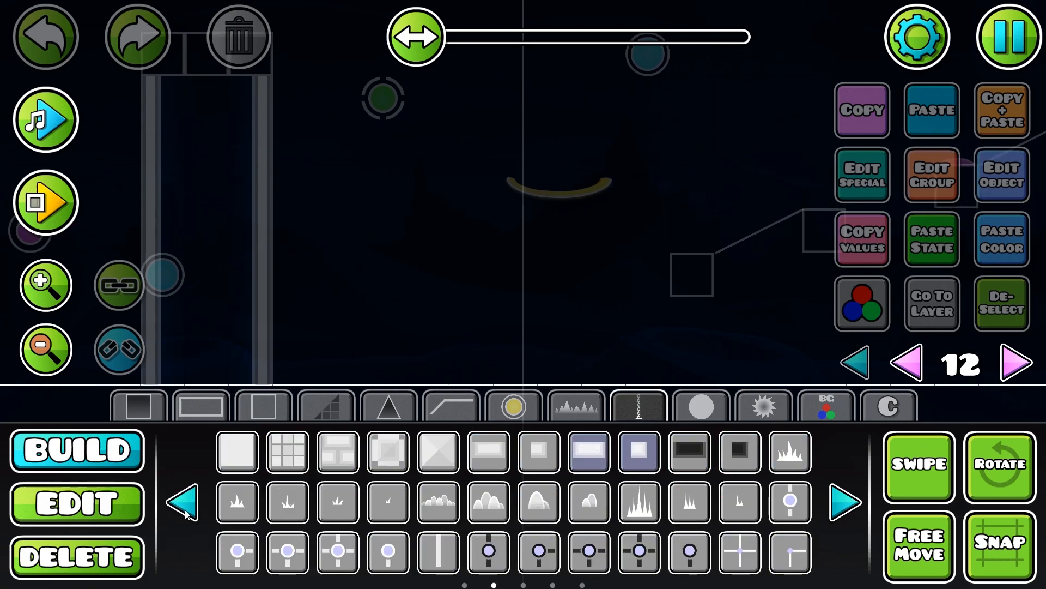
{"action": "left_click", "coordinate": [847, 498]}
Review the level's opening structures and the area after the blue pillar with all editor layers shown
{"action": "left_click_drag", "start_coordinate": [340, 357], "coordinate": [627, 313]}
{"action": "left_click", "coordinate": [908, 363]}
{"action": "left_click", "coordinate": [908, 363]}
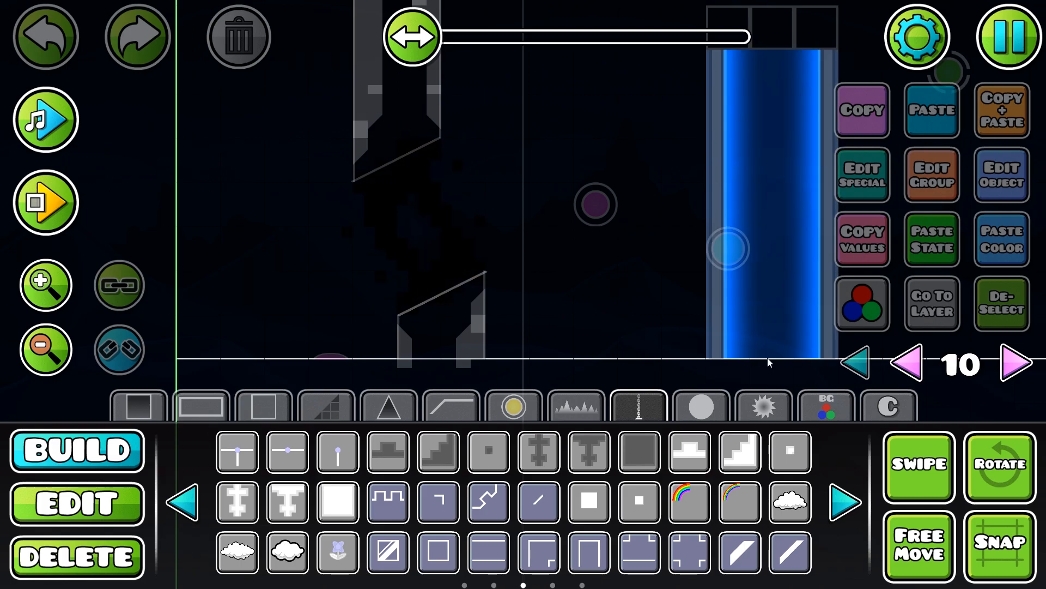
{"action": "left_click", "coordinate": [865, 364]}
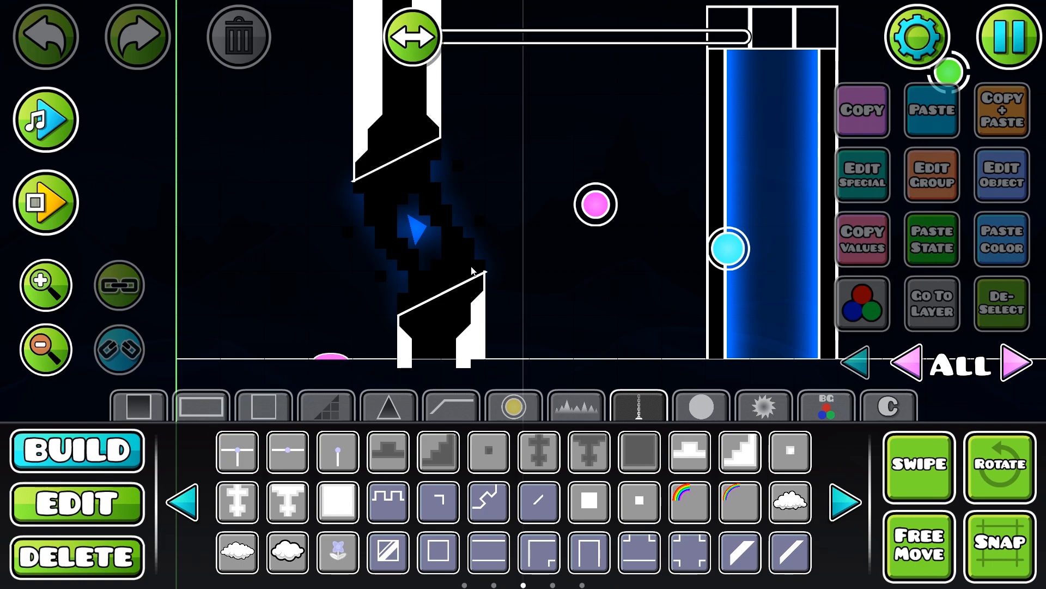
{"action": "left_click_drag", "start_coordinate": [527, 276], "coordinate": [491, 286]}
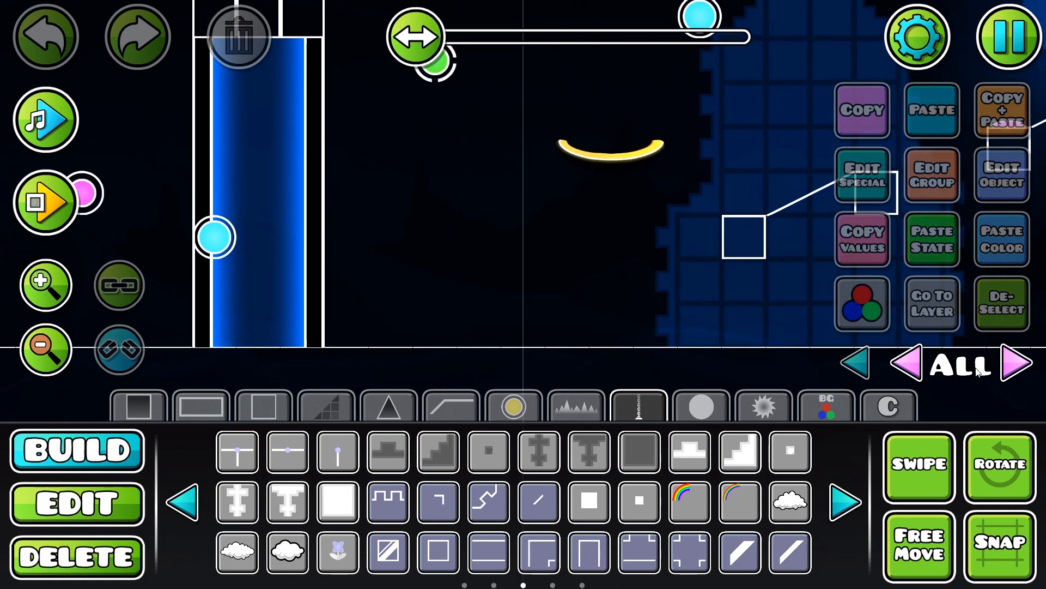
On editor layer 12, place small solid squares as a stepped slope rising from the ground beside the blue pillar
{"action": "left_click", "coordinate": [1010, 366]}
{"action": "left_click", "coordinate": [1010, 366]}
{"action": "left_click", "coordinate": [1010, 369]}
{"action": "left_click", "coordinate": [1009, 370]}
{"action": "left_click", "coordinate": [1010, 369]}
{"action": "left_click", "coordinate": [1010, 369]}
{"action": "left_click", "coordinate": [1010, 369]}
{"action": "left_click_drag", "start_coordinate": [745, 349], "coordinate": [667, 352]}
{"action": "left_click", "coordinate": [621, 500]}
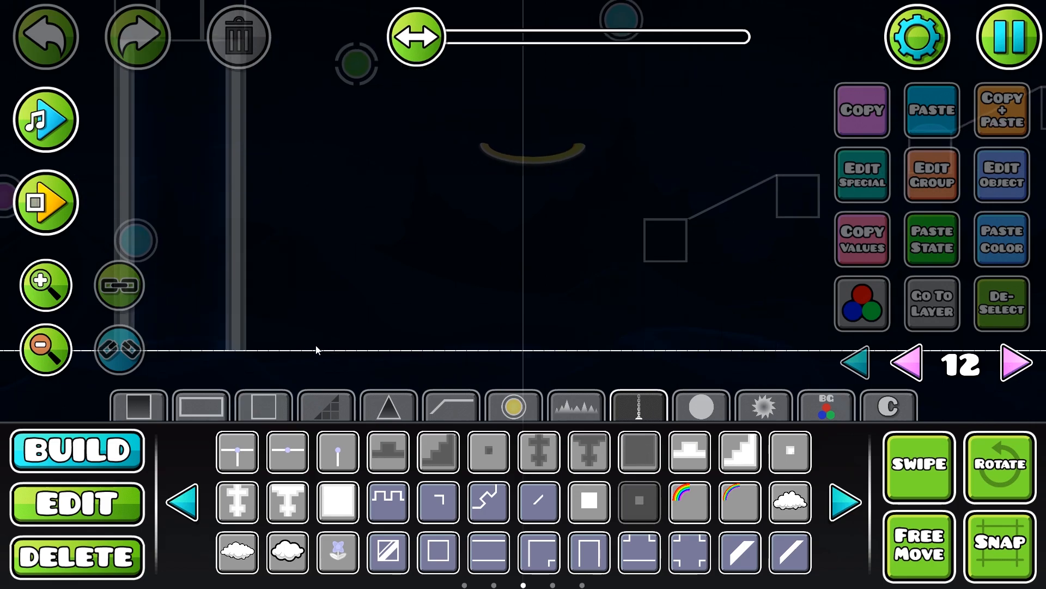
{"action": "left_click", "coordinate": [308, 344]}
{"action": "left_click", "coordinate": [318, 332]}
{"action": "left_click", "coordinate": [318, 323]}
{"action": "left_click", "coordinate": [320, 312]}
{"action": "left_click", "coordinate": [328, 303]}
{"action": "left_click", "coordinate": [330, 291]}
{"action": "left_click", "coordinate": [342, 281]}
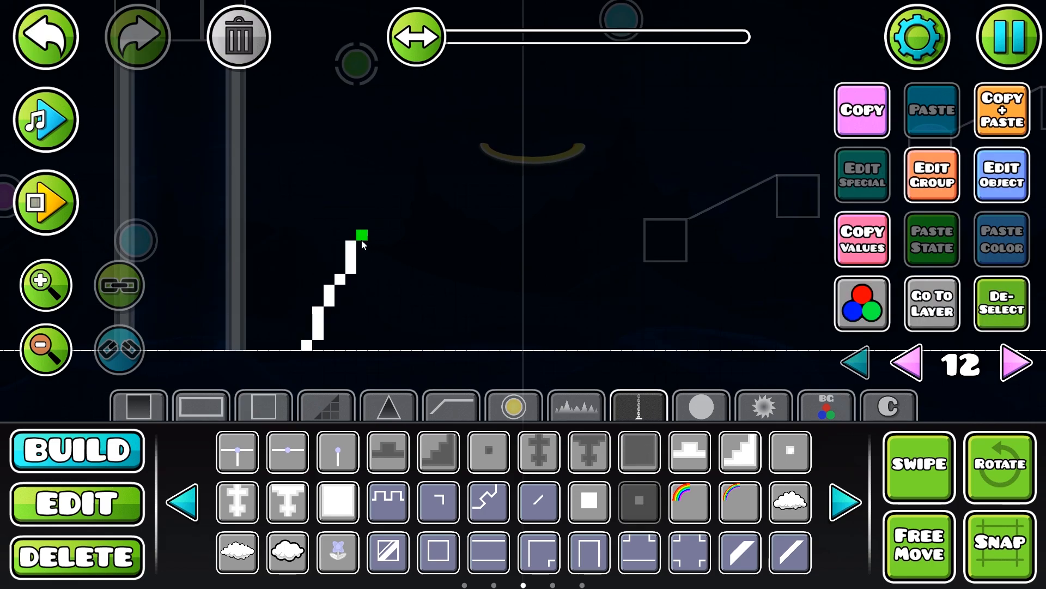
{"action": "left_click", "coordinate": [386, 204]}
Delete the misplaced squares at the slope's upper end and place small squares to form the first peak
{"action": "key", "text": "2"}
{"action": "left_click", "coordinate": [395, 202]}
{"action": "left_click", "coordinate": [236, 50]}
{"action": "key", "text": "1"}
{"action": "left_click", "coordinate": [407, 169]}
{"action": "key", "text": "2"}
{"action": "left_click", "coordinate": [240, 41]}
{"action": "key", "text": "1"}
{"action": "key", "text": "2"}
{"action": "left_click", "coordinate": [240, 44]}
{"action": "key", "text": "1"}
{"action": "left_click", "coordinate": [429, 180]}
Duplicate the last small square stepwise to the right to form the dipping top edge after the first peak
{"action": "key", "text": "2"}
{"action": "left_click", "coordinate": [984, 121]}
{"action": "key", "text": "d"}
{"action": "key", "text": "d"}
{"action": "left_click", "coordinate": [984, 121]}
{"action": "key", "text": "a"}
{"action": "left_click", "coordinate": [984, 121]}
{"action": "key", "text": "d"}
{"action": "key", "text": "d"}
{"action": "key", "text": "s"}
{"action": "left_click", "coordinate": [984, 121]}
{"action": "key", "text": "d"}
{"action": "key", "text": "d"}
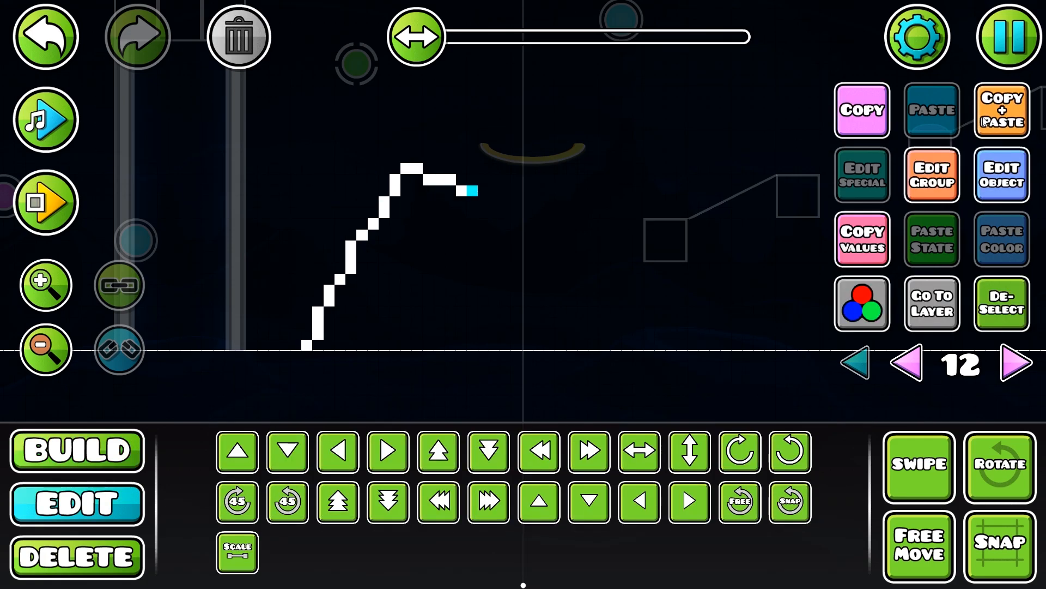
Extend the outline over a second peak below the yellow pad, duplicating the last square to the right
{"action": "left_click", "coordinate": [531, 159]}
{"action": "key", "text": "s"}
{"action": "left_click", "coordinate": [990, 109]}
{"action": "key", "text": "d"}
{"action": "key", "text": "d"}
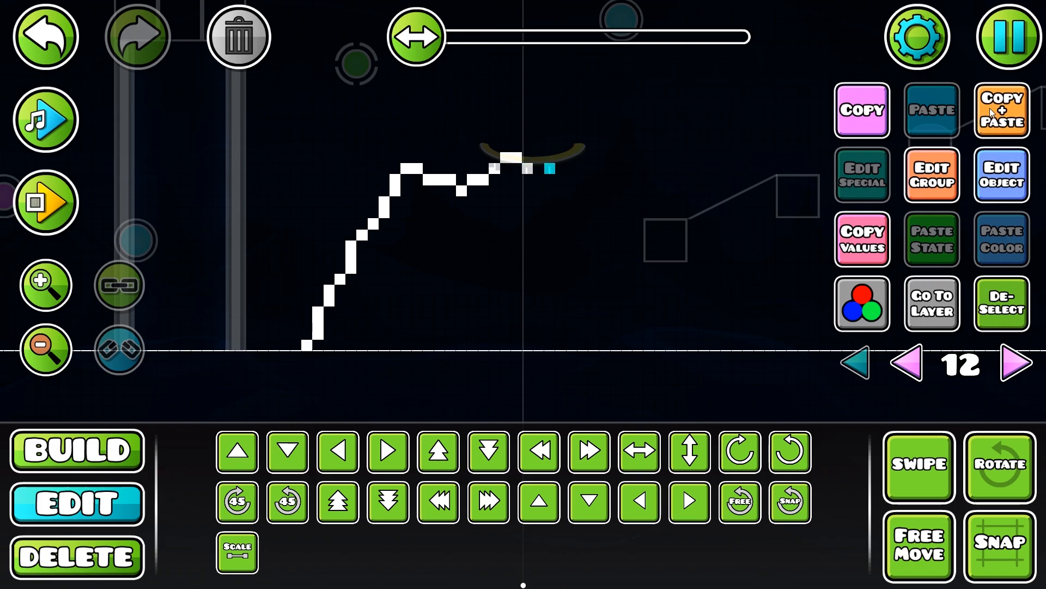
Duplicate small squares stepwise right and down to complete the outline's descending slope to the ground
{"action": "left_click", "coordinate": [989, 109]}
{"action": "key", "text": "s"}
{"action": "left_click", "coordinate": [989, 109]}
{"action": "key", "text": "d"}
{"action": "key", "text": "s"}
{"action": "left_click", "coordinate": [988, 109]}
{"action": "key", "text": "d"}
{"action": "key", "text": "s"}
{"action": "left_click", "coordinate": [988, 109]}
{"action": "key", "text": "d"}
{"action": "key", "text": "d"}
{"action": "key", "text": "s"}
{"action": "left_click", "coordinate": [989, 113]}
{"action": "left_click", "coordinate": [990, 114]}
{"action": "key", "text": "d"}
{"action": "key", "text": "s"}
Select all squares of the mountain outline and assign them colour channel 3
{"action": "left_click", "coordinate": [595, 306]}
{"action": "key", "text": "ctrl+a"}
{"action": "left_click", "coordinate": [1001, 176]}
{"action": "left_click", "coordinate": [523, 321]}
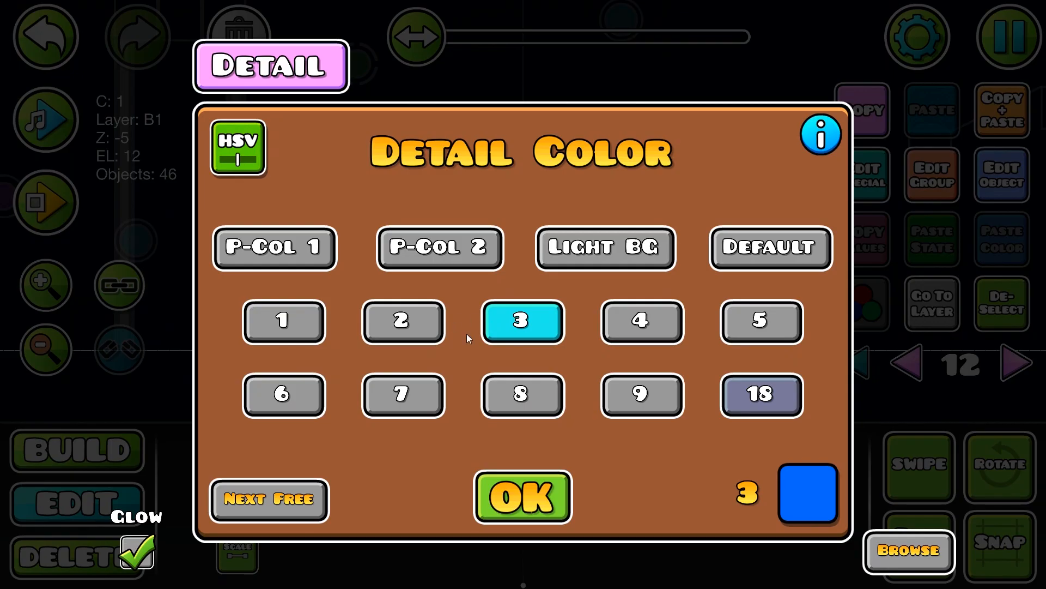
{"action": "key", "text": "Escape"}
Fill the middle of the mountain outline with full-size solid blocks and delete the upper right one
{"action": "key", "text": "1"}
{"action": "left_click", "coordinate": [138, 406]}
{"action": "left_click", "coordinate": [438, 452]}
{"action": "left_click_drag", "start_coordinate": [400, 329], "coordinate": [563, 237]}
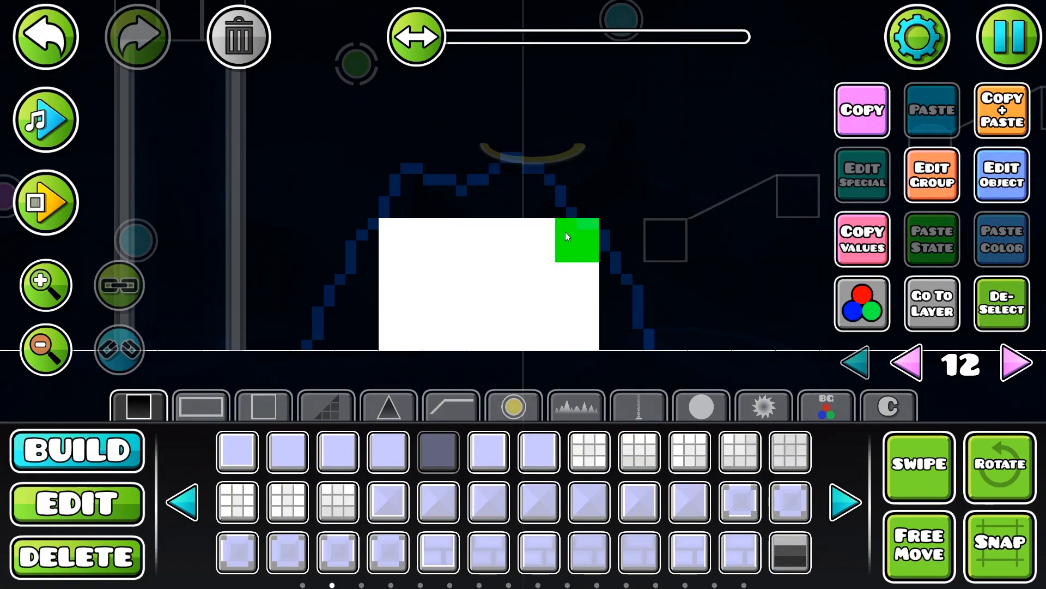
{"action": "key", "text": "Delete"}
{"action": "key", "text": "2"}
{"action": "left_click", "coordinate": [416, 248]}
Fill the areas around the large blocks with half-size solid squares along the top and both slopes
{"action": "key", "text": "1"}
{"action": "left_click", "coordinate": [640, 406]}
{"action": "left_click", "coordinate": [589, 502]}
{"action": "left_click_drag", "start_coordinate": [411, 208], "coordinate": [509, 184]}
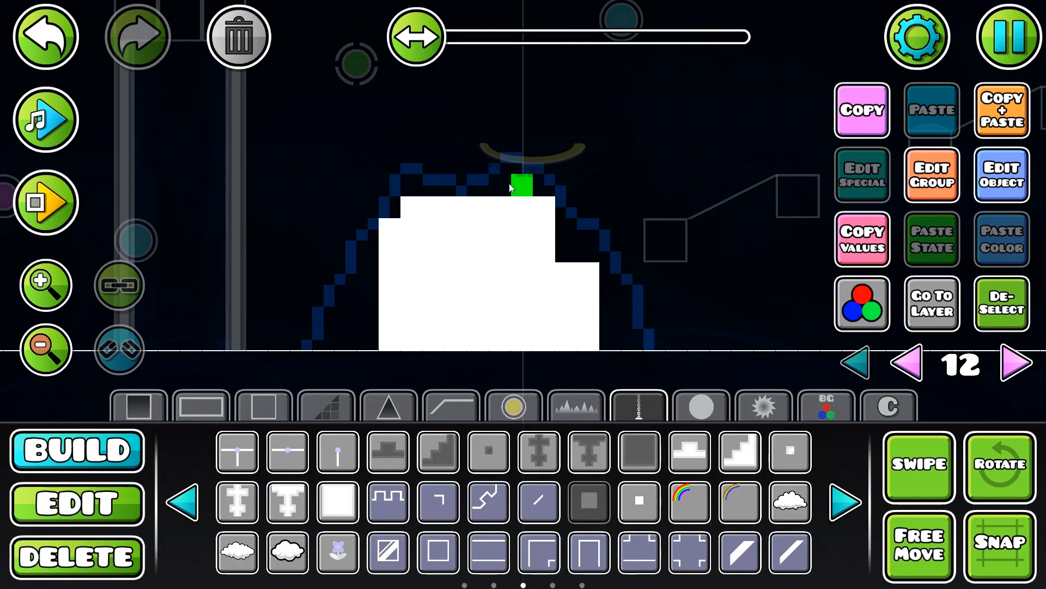
{"action": "left_click_drag", "start_coordinate": [360, 291], "coordinate": [346, 341]}
{"action": "mouse_move", "coordinate": [610, 340]}
{"action": "left_mouse_down"}
{"action": "mouse_move", "coordinate": [613, 322]}
{"action": "mouse_move", "coordinate": [583, 257]}
{"action": "left_mouse_up"}
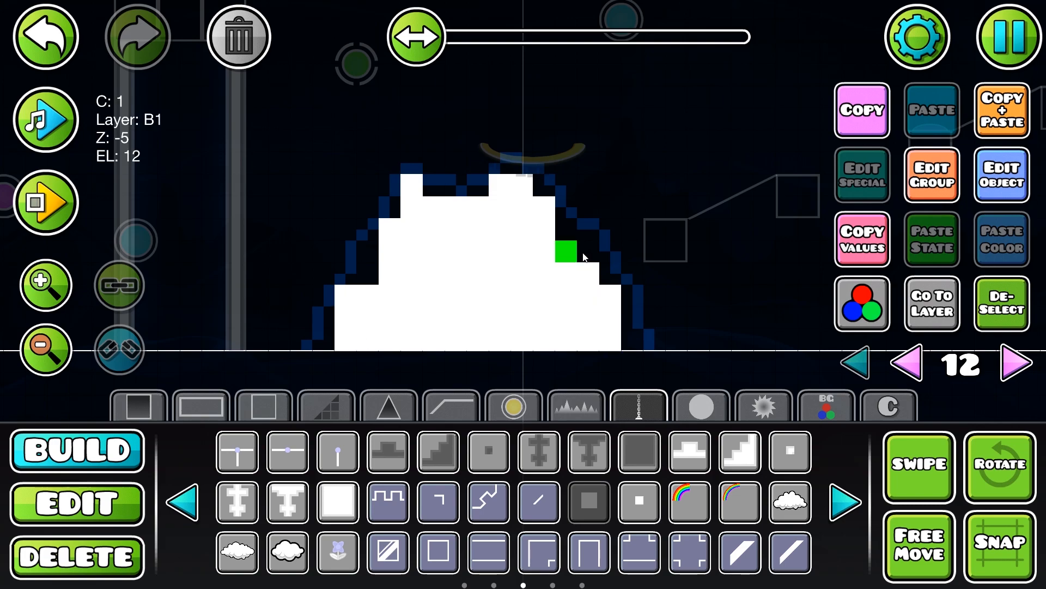
Fill the remaining gaps along the mountain's edges with small solid squares, undoing the last two placements on the way
{"action": "scroll", "coordinate": [533, 250], "scroll_direction": "up", "scroll_amount": 1}
{"action": "left_click", "coordinate": [639, 502]}
{"action": "left_click_drag", "start_coordinate": [428, 236], "coordinate": [484, 234]}
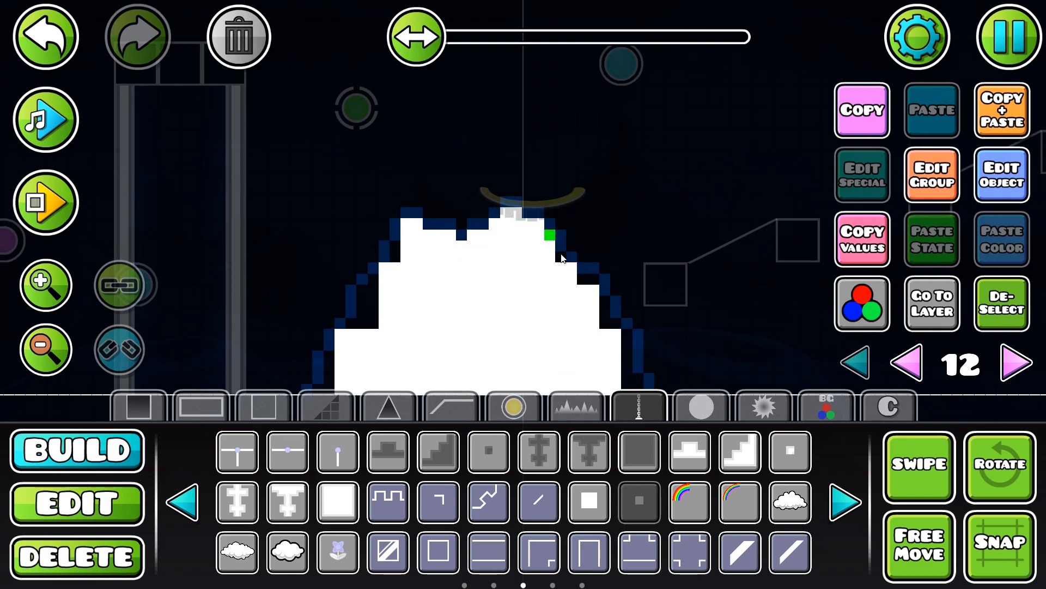
{"action": "left_click_drag", "start_coordinate": [560, 255], "coordinate": [595, 277]}
{"action": "scroll", "coordinate": [607, 256], "scroll_direction": "down", "scroll_amount": 1}
{"action": "left_click", "coordinate": [69, 29]}
{"action": "left_click", "coordinate": [70, 28]}
{"action": "mouse_move", "coordinate": [383, 257]}
{"action": "left_mouse_down"}
{"action": "mouse_move", "coordinate": [363, 235]}
{"action": "mouse_move", "coordinate": [395, 181]}
{"action": "left_mouse_up"}
Select the whole mountain and give its white fill blocks the same blue colour as the outline
{"action": "left_click", "coordinate": [78, 503]}
{"action": "left_click_drag", "start_coordinate": [284, 109], "coordinate": [676, 348]}
{"action": "left_click", "coordinate": [862, 304]}
{"action": "left_click", "coordinate": [522, 496]}
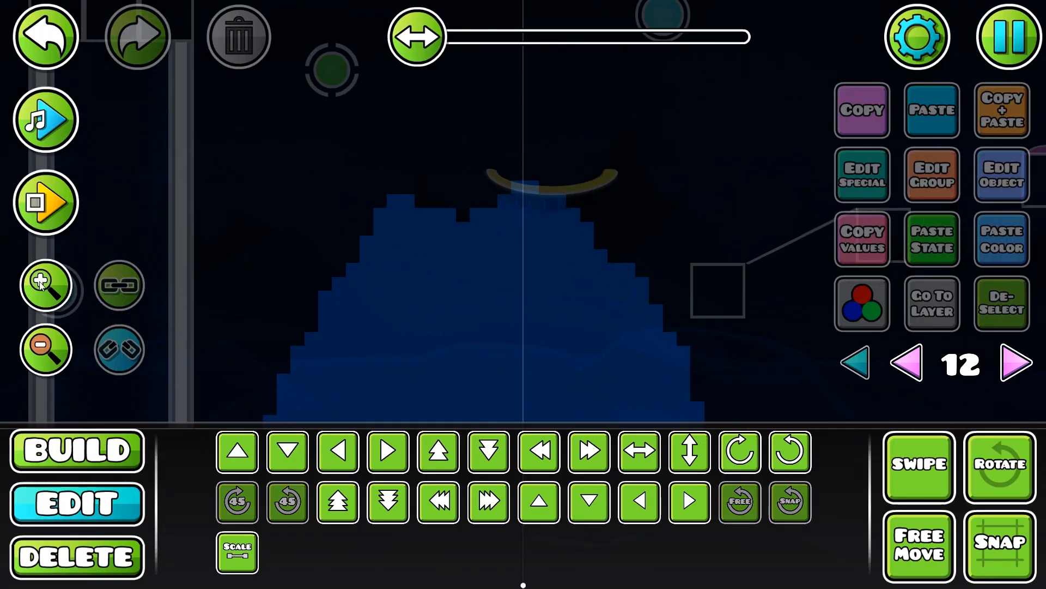
{"action": "scroll", "coordinate": [627, 235], "scroll_direction": "up", "scroll_amount": 2}
{"action": "left_click_drag", "start_coordinate": [507, 237], "coordinate": [520, 198]}
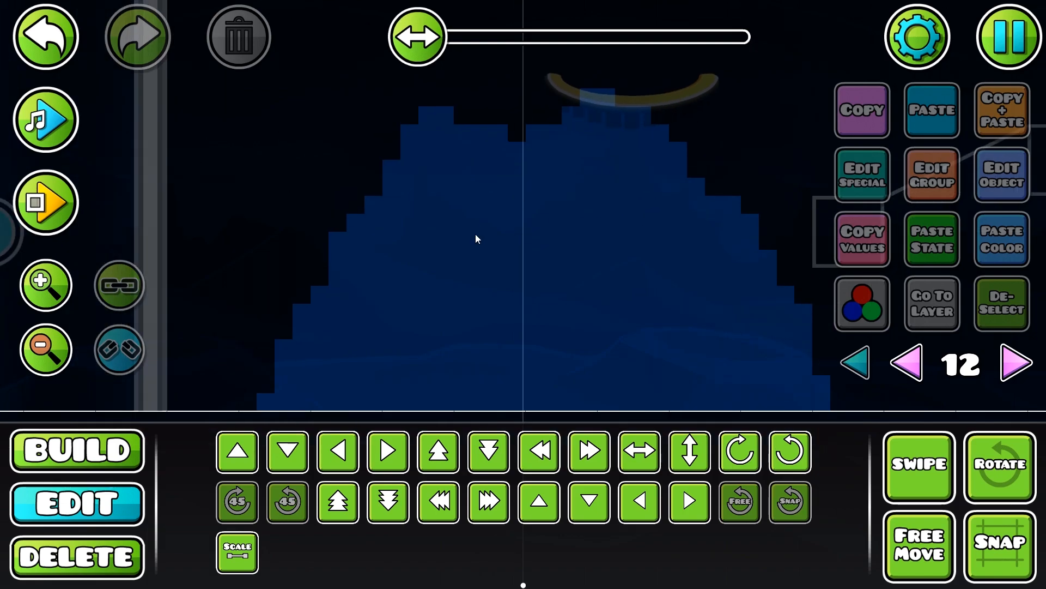
Put a small blue outline square on editor layer 13 and shift it down inside the mountain
{"action": "left_click", "coordinate": [336, 239]}
{"action": "left_click", "coordinate": [932, 174]}
{"action": "left_click", "coordinate": [524, 537]}
{"action": "left_click", "coordinate": [1017, 363]}
{"action": "left_click", "coordinate": [905, 368]}
{"action": "left_click", "coordinate": [855, 363]}
{"action": "key", "text": "d"}
{"action": "key", "text": "s"}
{"action": "key", "text": "s"}
{"action": "key", "text": "s"}
{"action": "key", "text": "s"}
{"action": "key", "text": "s"}
{"action": "left_click", "coordinate": [935, 326]}
{"action": "left_click", "coordinate": [906, 364]}
Select the whole mountain on editor layer 12 and move it left by four small squares
{"action": "left_click_drag", "start_coordinate": [932, 416], "coordinate": [217, 46]}
{"action": "key", "text": "a"}
{"action": "key", "text": "a"}
{"action": "key", "text": "a"}
{"action": "key", "text": "a"}
Duplicate the small layer 13 square upward and to the right to build the second mountain outline's stepped left slope
{"action": "left_click", "coordinate": [1016, 362]}
{"action": "left_click", "coordinate": [285, 312]}
{"action": "left_click", "coordinate": [854, 362]}
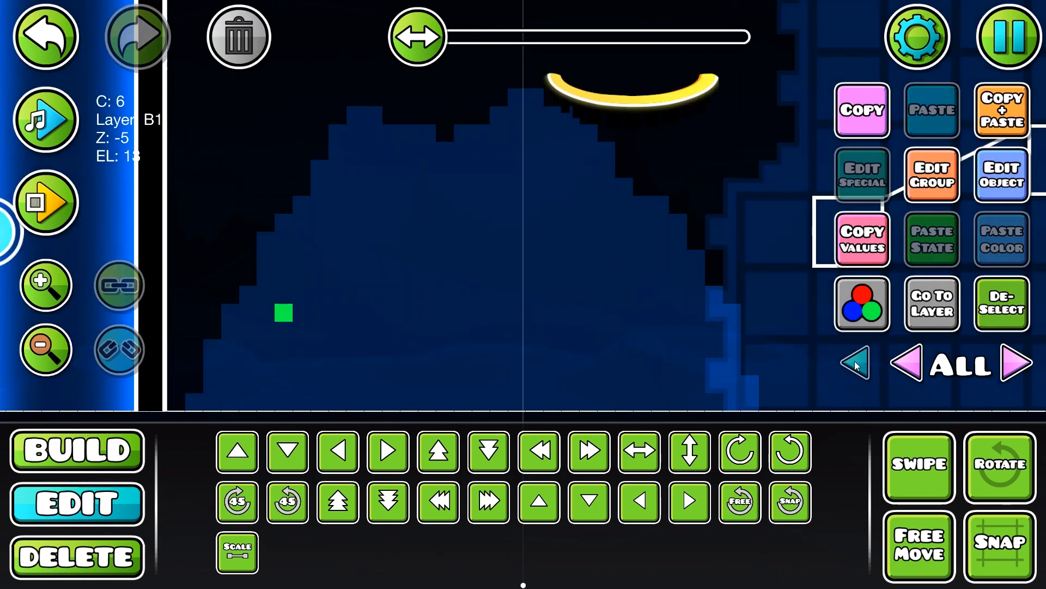
{"action": "left_click", "coordinate": [1013, 132]}
{"action": "key", "text": "w"}
{"action": "key", "text": "d"}
{"action": "left_click", "coordinate": [1003, 132]}
{"action": "key", "text": "w"}
{"action": "left_click", "coordinate": [1003, 132]}
{"action": "key", "text": "w"}
{"action": "left_click", "coordinate": [1003, 133]}
{"action": "key", "text": "w"}
{"action": "key", "text": "d"}
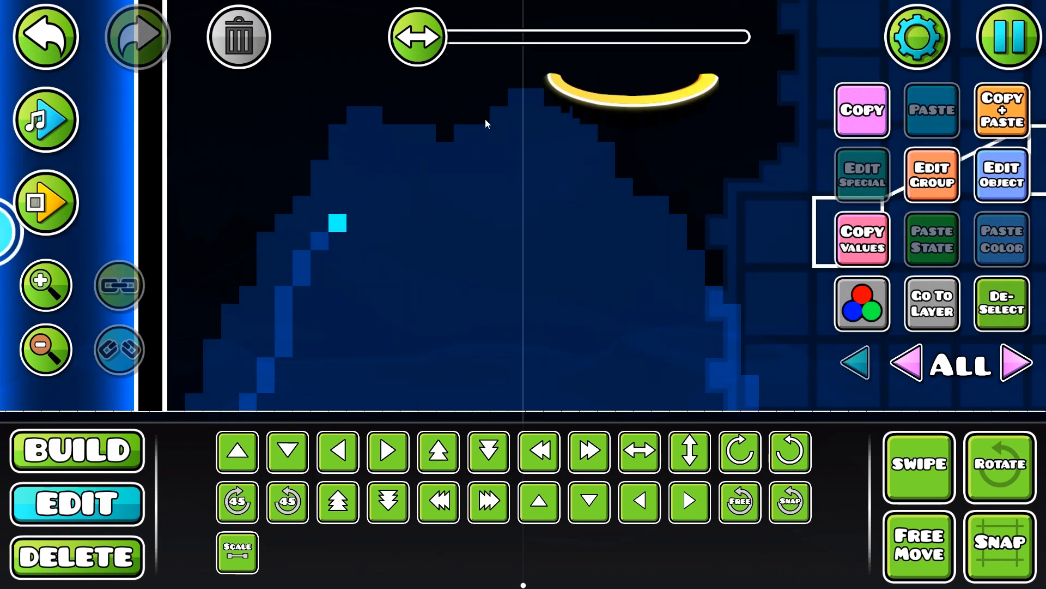
Continue the second outline with duplicated small squares along a jagged top and down the right slope
{"action": "left_click", "coordinate": [1005, 114]}
{"action": "key", "text": "s"}
{"action": "key", "text": "d"}
{"action": "left_click", "coordinate": [1005, 114]}
{"action": "key", "text": "d"}
{"action": "left_click", "coordinate": [1005, 114]}
{"action": "key", "text": "d"}
{"action": "left_click", "coordinate": [1006, 114]}
{"action": "key", "text": "d"}
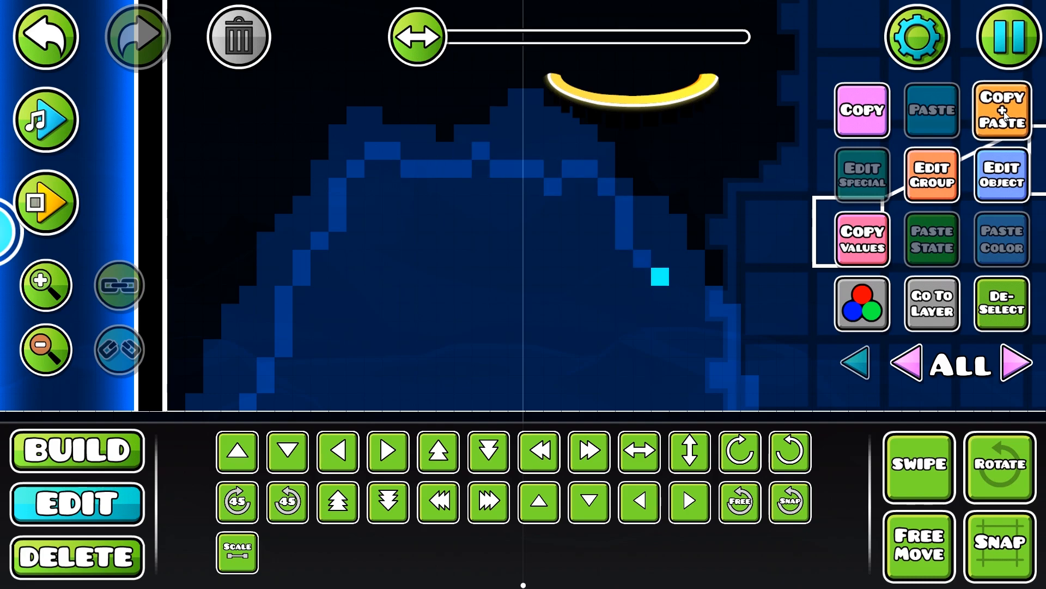
{"action": "left_click", "coordinate": [1004, 111]}
{"action": "key", "text": "s"}
{"action": "left_click", "coordinate": [1004, 111]}
{"action": "key", "text": "s"}
Select the whole second outline on editor layer 13 and move it down by one small square
{"action": "left_click", "coordinate": [919, 313]}
{"action": "left_click_drag", "start_coordinate": [234, 141], "coordinate": [850, 423]}
{"action": "left_click", "coordinate": [856, 362]}
{"action": "key", "text": "s"}
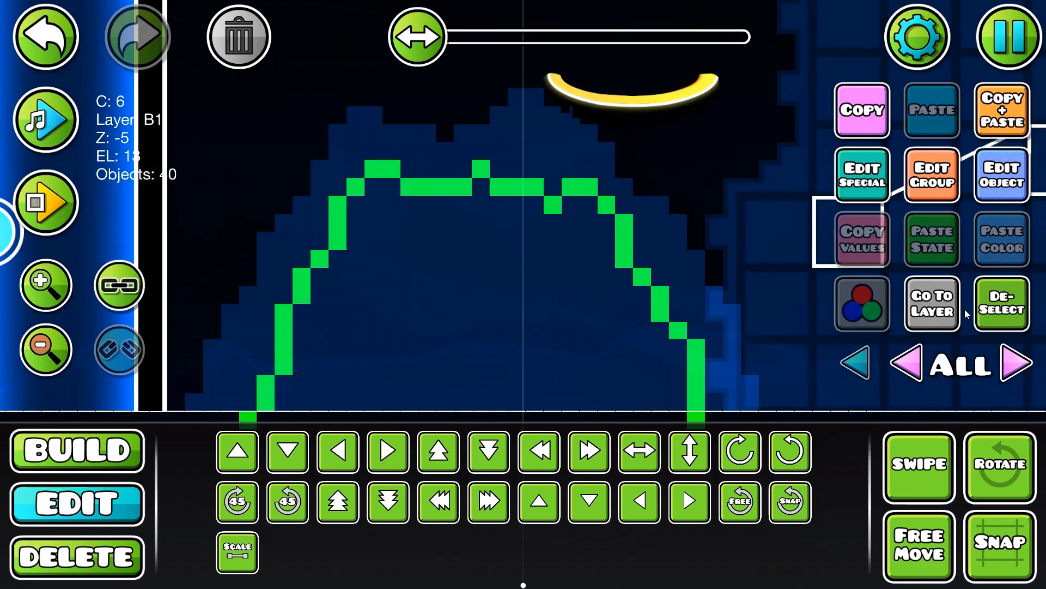
Fill the middle of the layer 13 outline with full-size solid blocks and delete the upper right one
{"action": "left_click", "coordinate": [948, 296]}
{"action": "key", "text": "1"}
{"action": "left_click", "coordinate": [139, 406]}
{"action": "left_click", "coordinate": [349, 289]}
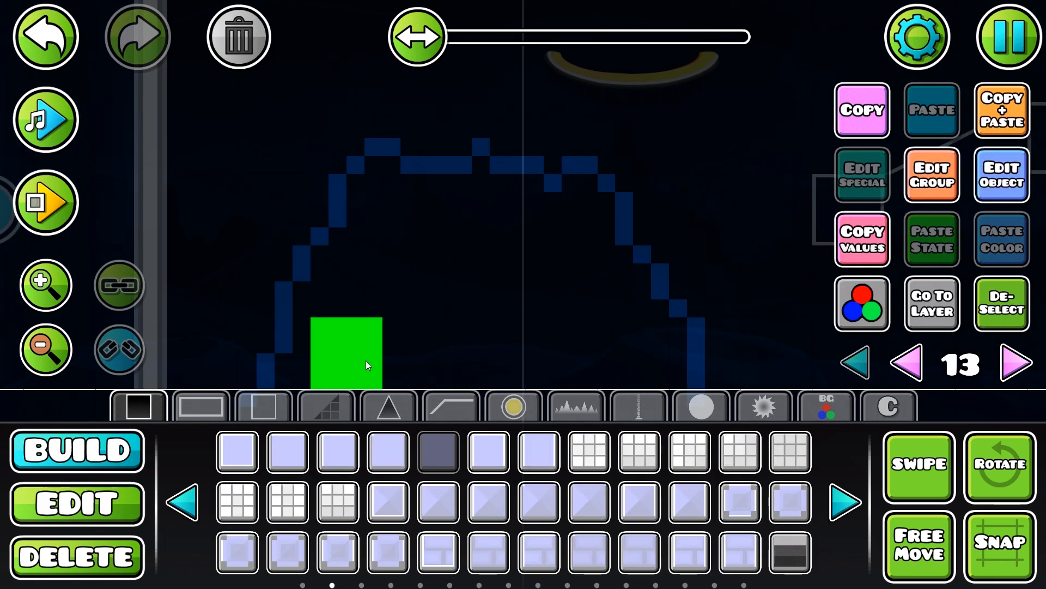
{"action": "left_click", "coordinate": [418, 188]}
{"action": "left_click", "coordinate": [490, 210]}
{"action": "left_click", "coordinate": [572, 228]}
{"action": "key", "text": "Delete"}
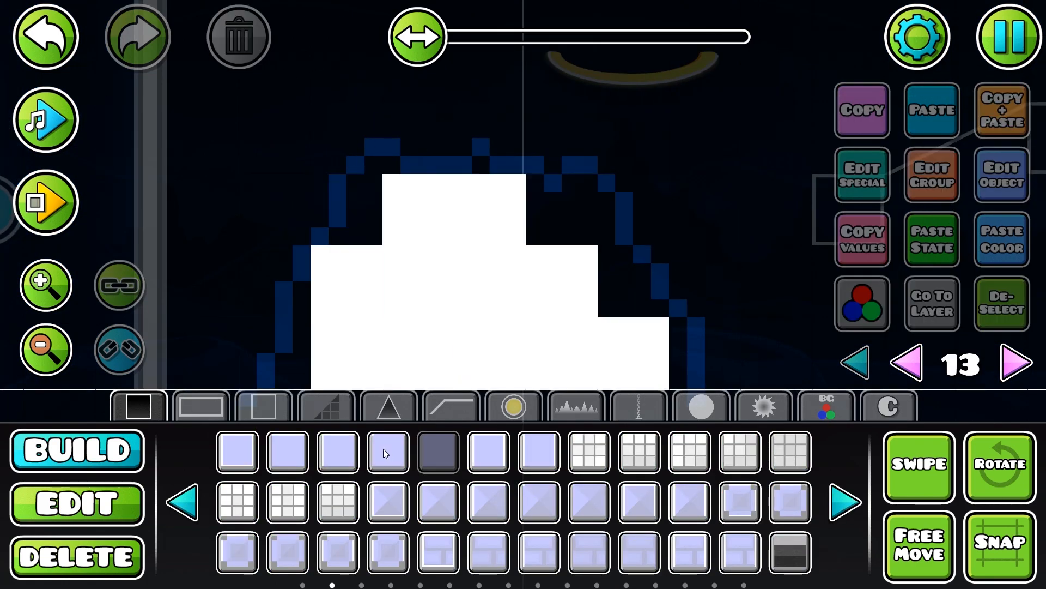
Fill the spaces around the large layer 13 blocks with half-size solid squares along the top and both slopes
{"action": "left_click", "coordinate": [639, 406]}
{"action": "left_click", "coordinate": [590, 502]}
{"action": "left_click", "coordinate": [548, 230]}
{"action": "left_click", "coordinate": [615, 279]}
{"action": "left_click", "coordinate": [616, 297]}
{"action": "scroll", "coordinate": [453, 292], "scroll_direction": "down", "scroll_amount": 4}
{"action": "left_click", "coordinate": [297, 289]}
{"action": "scroll", "coordinate": [327, 246], "scroll_direction": "up", "scroll_amount": 3}
{"action": "left_click", "coordinate": [365, 202]}
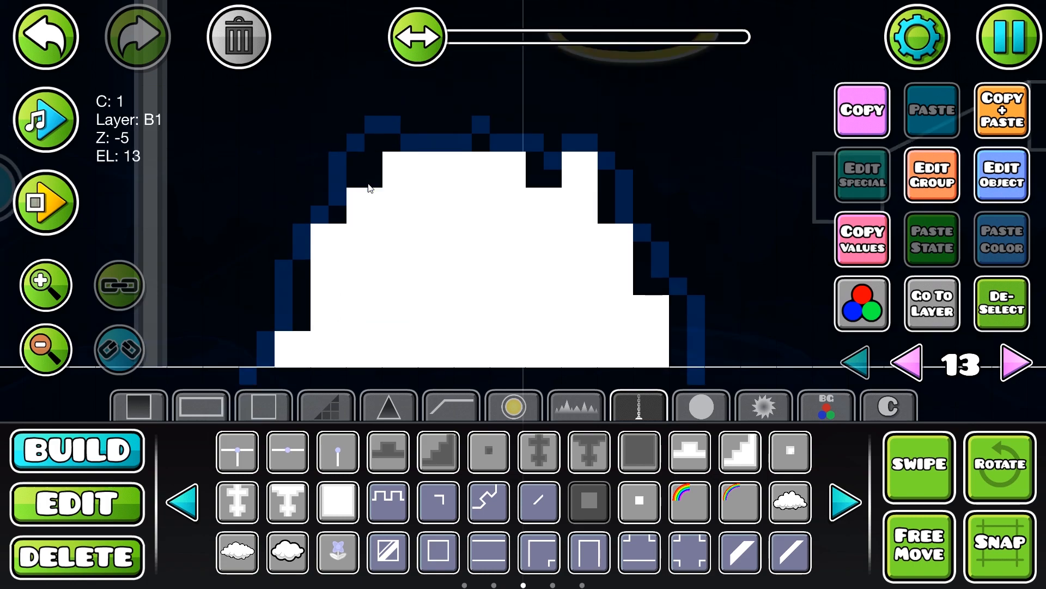
{"action": "left_click", "coordinate": [366, 172]}
Fill the remaining gaps along the layer 13 outline's top and slopes with small solid squares
{"action": "left_click", "coordinate": [640, 502]}
{"action": "left_click", "coordinate": [374, 143]}
{"action": "left_click_drag", "start_coordinate": [606, 180], "coordinate": [606, 214]}
{"action": "left_click_drag", "start_coordinate": [642, 250], "coordinate": [678, 357]}
{"action": "left_click_drag", "start_coordinate": [301, 321], "coordinate": [302, 268]}
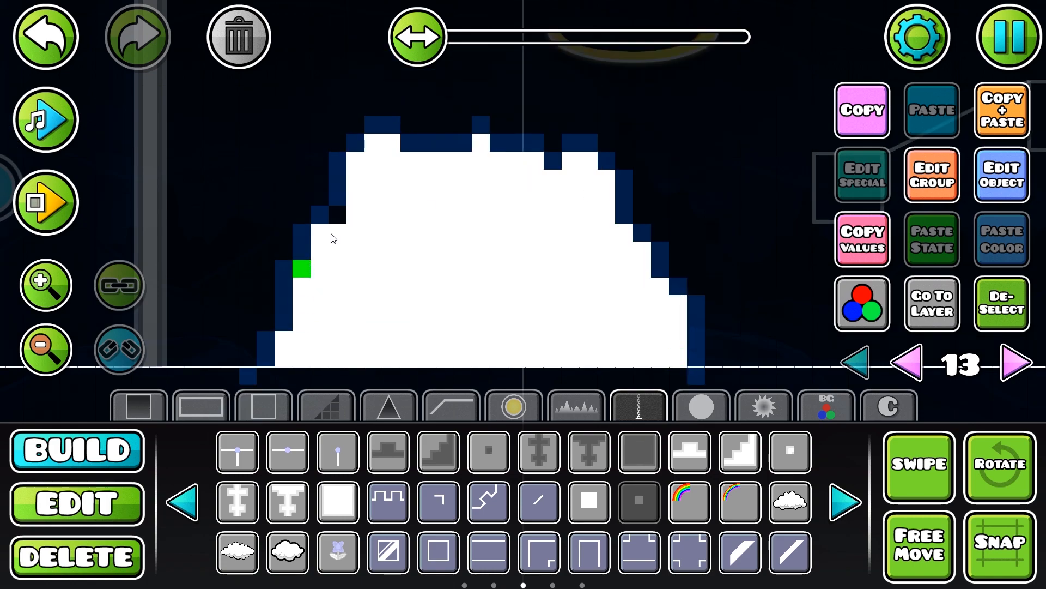
Select the whole layer 13 mountain, give its white fill the outline's blue colour, and show all layers
{"action": "key", "text": "2"}
{"action": "left_click_drag", "start_coordinate": [725, 100], "coordinate": [260, 382]}
{"action": "left_click", "coordinate": [248, 375], "text": "shift"}
{"action": "left_click", "coordinate": [1001, 174]}
{"action": "left_click", "coordinate": [545, 495]}
{"action": "left_click", "coordinate": [1002, 303]}
{"action": "left_click", "coordinate": [855, 362]}
{"action": "left_click_drag", "start_coordinate": [609, 329], "coordinate": [608, 393]}
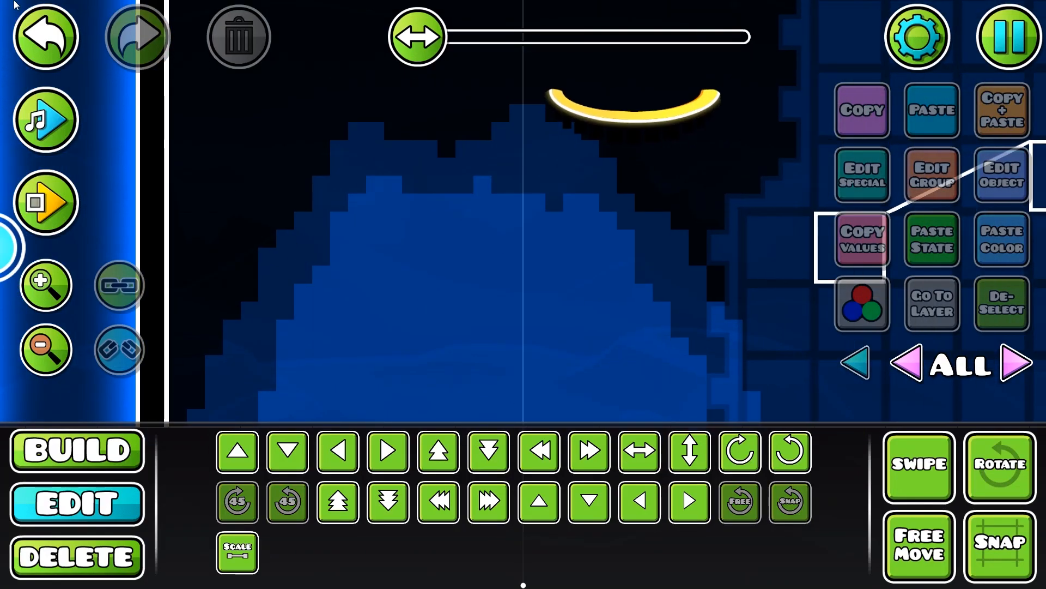
Put a small blue outline square on editor layer 14 inside the second mountain
{"action": "left_click", "coordinate": [46, 37]}
{"action": "left_click", "coordinate": [932, 303]}
{"action": "left_click", "coordinate": [625, 238]}
{"action": "left_click", "coordinate": [1002, 175]}
{"action": "left_click", "coordinate": [367, 96]}
{"action": "left_click", "coordinate": [523, 535]}
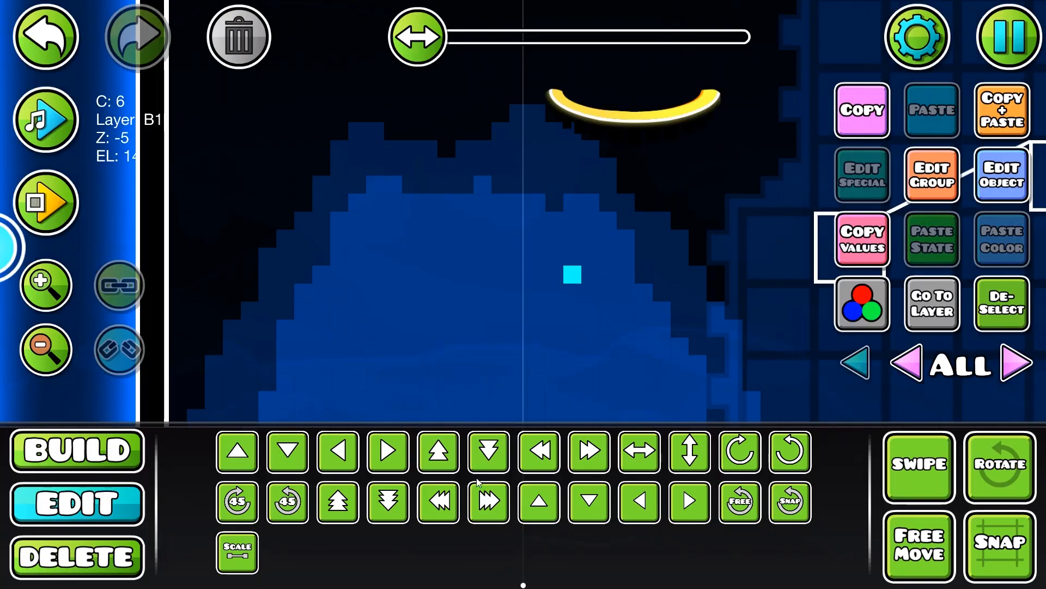
Move the layer 14 square down and duplicate it upward to build the innermost outline's stepped left slope
{"action": "scroll", "coordinate": [589, 304], "scroll_direction": "down", "scroll_amount": 3}
{"action": "key", "text": "s"}
{"action": "left_click", "coordinate": [1014, 124]}
{"action": "key", "text": "d"}
{"action": "key", "text": "w"}
{"action": "left_click", "coordinate": [1014, 125]}
{"action": "key", "text": "w"}
{"action": "left_click", "coordinate": [1014, 124]}
{"action": "key", "text": "w"}
{"action": "left_click", "coordinate": [1013, 125]}
{"action": "key", "text": "w"}
Extend the innermost outline with duplicated small squares rising to the right up to its first peak
{"action": "left_click", "coordinate": [933, 315]}
{"action": "left_click", "coordinate": [418, 165]}
{"action": "left_click", "coordinate": [1000, 120]}
{"action": "key", "text": "d"}
{"action": "left_click", "coordinate": [998, 120]}
{"action": "key", "text": "d"}
{"action": "key", "text": "w"}
{"action": "left_click", "coordinate": [998, 120]}
{"action": "key", "text": "d"}
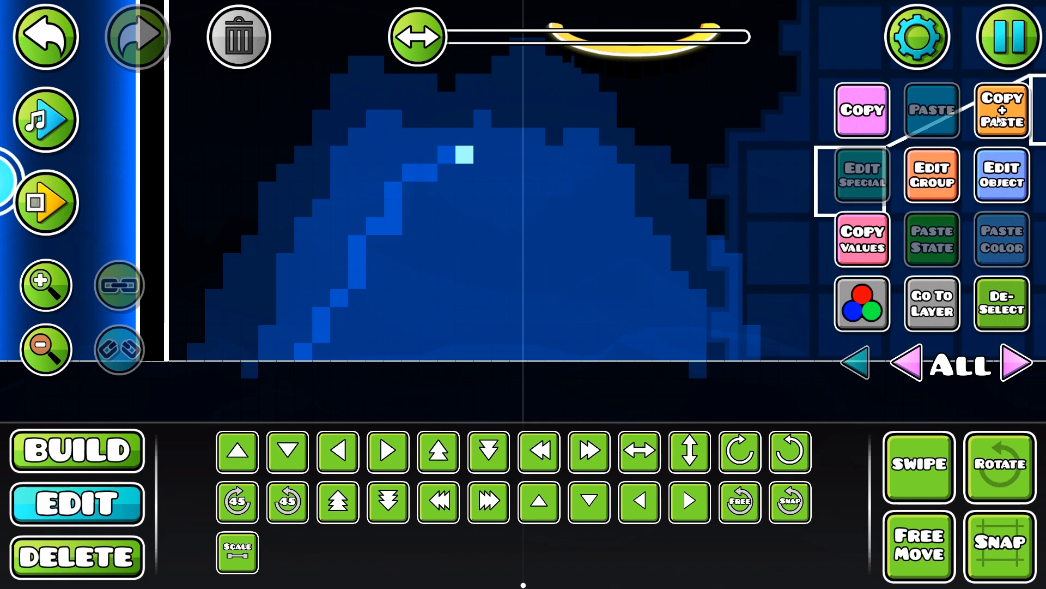
Continue the innermost outline across a dip, over a second peak and down the right slope
{"action": "left_click", "coordinate": [998, 119]}
{"action": "key", "text": "d"}
{"action": "key", "text": "s"}
{"action": "left_click", "coordinate": [999, 119]}
{"action": "key", "text": "d"}
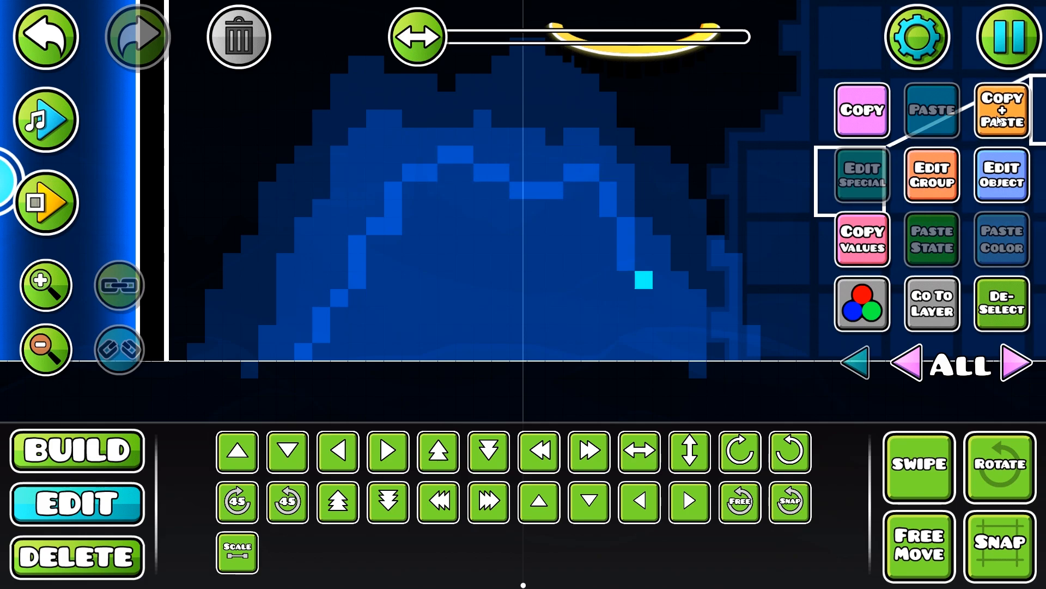
{"action": "key", "text": "w"}
{"action": "left_click", "coordinate": [998, 120]}
{"action": "key", "text": "s"}
{"action": "left_click", "coordinate": [998, 120]}
{"action": "key", "text": "s"}
{"action": "key", "text": "d"}
Select the whole innermost outline on editor layer 14 and move it one small square down and one left
{"action": "left_click", "coordinate": [933, 311]}
{"action": "key", "text": "s"}
{"action": "key", "text": "a"}
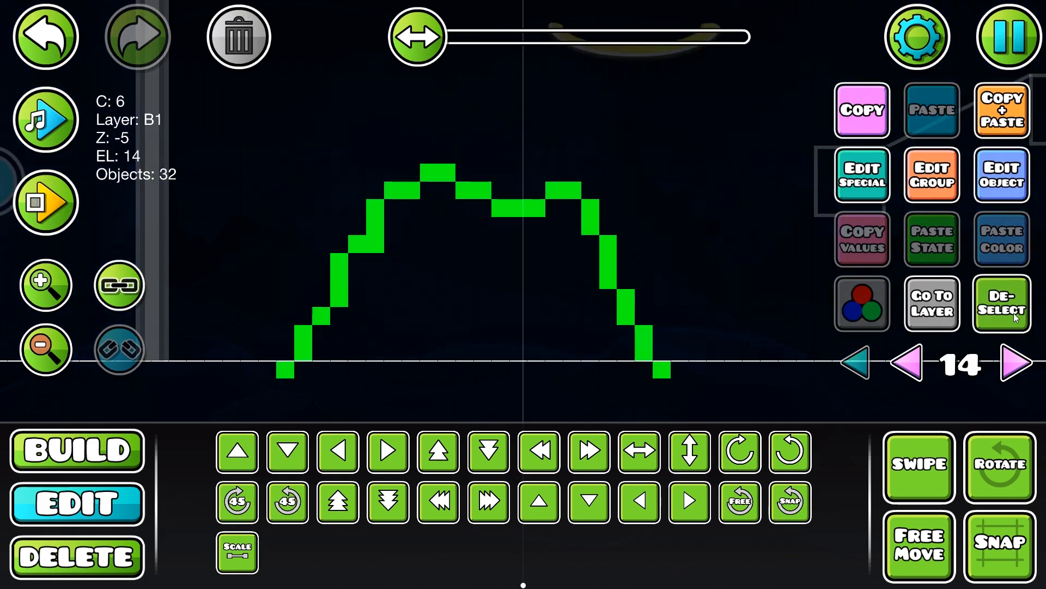
Fill the middle of the layer 14 outline with full-size solid blocks and delete the upper right one
{"action": "left_click", "coordinate": [78, 450]}
{"action": "left_click", "coordinate": [420, 324]}
{"action": "left_click", "coordinate": [491, 251]}
{"action": "left_click", "coordinate": [78, 504]}
{"action": "left_click", "coordinate": [239, 37]}
{"action": "left_click", "coordinate": [77, 450]}
Surround the large layer 14 blocks with half-size solid squares and close the remaining edge gaps with small ones
{"action": "left_click", "coordinate": [639, 406]}
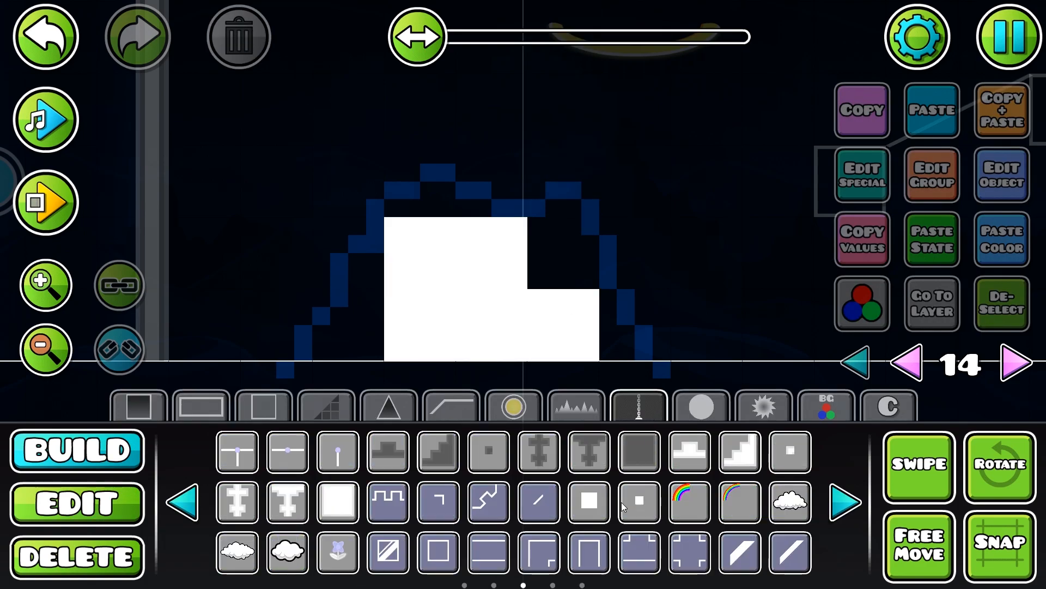
{"action": "left_click", "coordinate": [590, 502]}
{"action": "left_click", "coordinate": [554, 237]}
{"action": "left_click_drag", "start_coordinate": [370, 276], "coordinate": [330, 346]}
{"action": "left_click", "coordinate": [615, 345]}
{"action": "left_click", "coordinate": [438, 201]}
{"action": "left_click", "coordinate": [639, 502]}
{"action": "mouse_move", "coordinate": [609, 316]}
{"action": "left_mouse_down"}
{"action": "mouse_move", "coordinate": [582, 244]}
{"action": "mouse_move", "coordinate": [392, 209]}
{"action": "left_mouse_up"}
Select the whole layer 14 mountain, set its detail colour to 6, and show all layers
{"action": "left_click", "coordinate": [77, 503]}
{"action": "left_click_drag", "start_coordinate": [280, 147], "coordinate": [666, 355]}
{"action": "left_click", "coordinate": [1002, 174]}
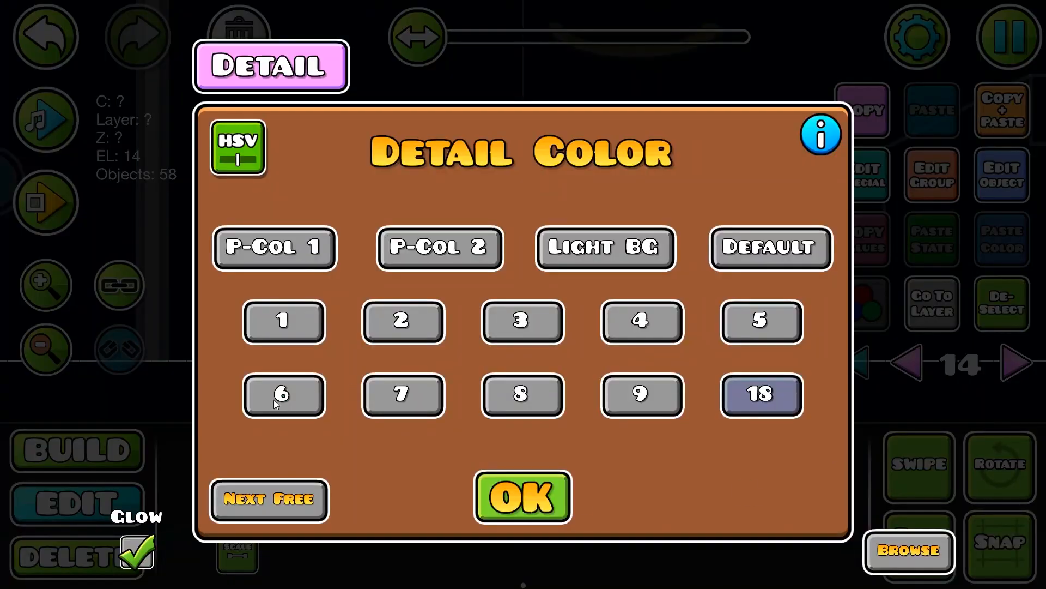
{"action": "left_click", "coordinate": [303, 393]}
{"action": "left_click", "coordinate": [521, 495]}
{"action": "left_click", "coordinate": [1002, 303]}
{"action": "left_click", "coordinate": [853, 363]}
{"action": "left_click_drag", "start_coordinate": [622, 325], "coordinate": [686, 502]}
{"action": "left_click_drag", "start_coordinate": [616, 335], "coordinate": [667, 201]}
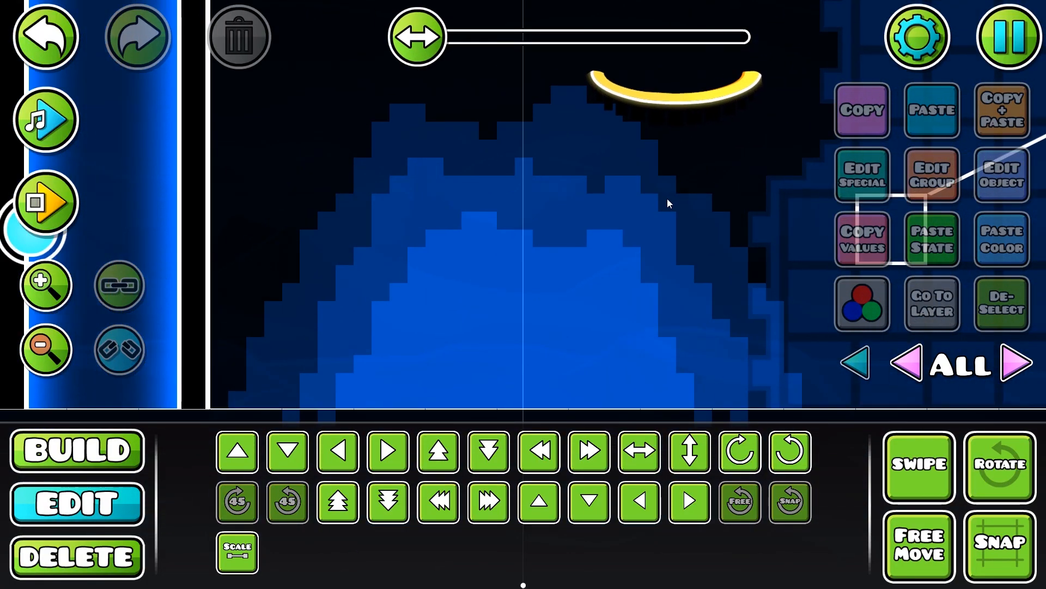
Select a single small square of the outer mountain and float a duplicate of it just beyond the upper edge
{"action": "left_click", "coordinate": [466, 218]}
{"action": "left_click", "coordinate": [469, 227]}
{"action": "left_click_drag", "start_coordinate": [274, 238], "coordinate": [817, 267]}
{"action": "left_click_drag", "start_coordinate": [257, 214], "coordinate": [566, 216]}
{"action": "left_click_drag", "start_coordinate": [484, 192], "coordinate": [213, 245]}
{"action": "left_click_drag", "start_coordinate": [725, 272], "coordinate": [196, 248]}
{"action": "left_click", "coordinate": [461, 229]}
{"action": "left_click", "coordinate": [453, 180]}
{"action": "left_click", "coordinate": [977, 111]}
{"action": "key", "text": "w"}
{"action": "key", "text": "d"}
{"action": "key", "text": "d"}
{"action": "key", "text": "d"}
{"action": "key", "text": "w"}
{"action": "key", "text": "d"}
Duplicate the small square two more times and scatter the copies around the mountain's peaks
{"action": "left_click", "coordinate": [977, 112]}
{"action": "key", "text": "w"}
{"action": "key", "text": "d"}
{"action": "key", "text": "d"}
{"action": "key", "text": "d"}
{"action": "key", "text": "w"}
{"action": "key", "text": "d"}
{"action": "left_click", "coordinate": [977, 111]}
{"action": "key", "text": "s"}
{"action": "key", "text": "a"}
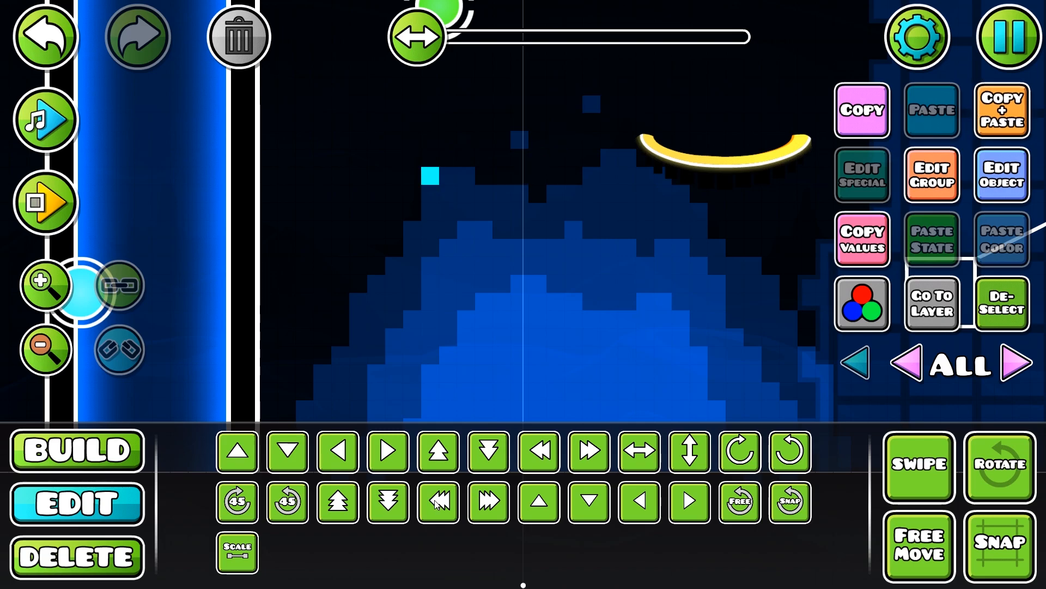
{"action": "key", "text": "w"}
{"action": "key", "text": "d"}
{"action": "key", "text": "d"}
{"action": "key", "text": "d"}
Add another small square copy near the mountain's edge, undo a stray change, and shift the square upward
{"action": "left_click", "coordinate": [991, 111]}
{"action": "key", "text": "s"}
{"action": "key", "text": "d"}
{"action": "key", "text": "s"}
{"action": "key", "text": "d"}
{"action": "left_click_drag", "start_coordinate": [683, 287], "coordinate": [613, 292]}
{"action": "key", "text": "s"}
{"action": "key", "text": "s"}
{"action": "key", "text": "d"}
{"action": "key", "text": "d"}
{"action": "left_click", "coordinate": [435, 189]}
{"action": "key", "text": "ctrl+z"}
{"action": "key", "text": "w"}
{"action": "key", "text": "w"}
{"action": "key", "text": "w"}
Duplicate the small square again and shift the copy down and across the mountain to break up a layer edge
{"action": "left_click", "coordinate": [1001, 117]}
{"action": "scroll", "coordinate": [594, 218], "scroll_direction": "down", "scroll_amount": 2}
{"action": "key", "text": "d"}
{"action": "key", "text": "d"}
{"action": "key", "text": "d"}
{"action": "key", "text": "d"}
{"action": "key", "text": "s"}
{"action": "key", "text": "s"}
{"action": "key", "text": "s"}
{"action": "key", "text": "s"}
{"action": "key", "text": "s"}
{"action": "key", "text": "s"}
{"action": "left_click", "coordinate": [438, 502]}
Place one more small square copy down the right slope of the mountain and clear the selection
{"action": "left_click", "coordinate": [1010, 125]}
{"action": "key", "text": "w"}
{"action": "key", "text": "w"}
{"action": "key", "text": "w"}
{"action": "key", "text": "d"}
{"action": "key", "text": "d"}
{"action": "key", "text": "d"}
{"action": "key", "text": "d"}
{"action": "key", "text": "d"}
{"action": "key", "text": "d"}
{"action": "key", "text": "s"}
{"action": "key", "text": "s"}
{"action": "key", "text": "d"}
{"action": "key", "text": "s"}
{"action": "key", "text": "s"}
{"action": "key", "text": "d"}
{"action": "key", "text": "s"}
{"action": "key", "text": "s"}
{"action": "key", "text": "s"}
{"action": "key", "text": "s"}
{"action": "key", "text": "s"}
{"action": "key", "text": "s"}
{"action": "scroll", "coordinate": [535, 502], "scroll_direction": "down", "scroll_amount": 2}
{"action": "left_click", "coordinate": [993, 303]}
{"action": "scroll", "coordinate": [763, 300], "scroll_direction": "down", "scroll_amount": 7}
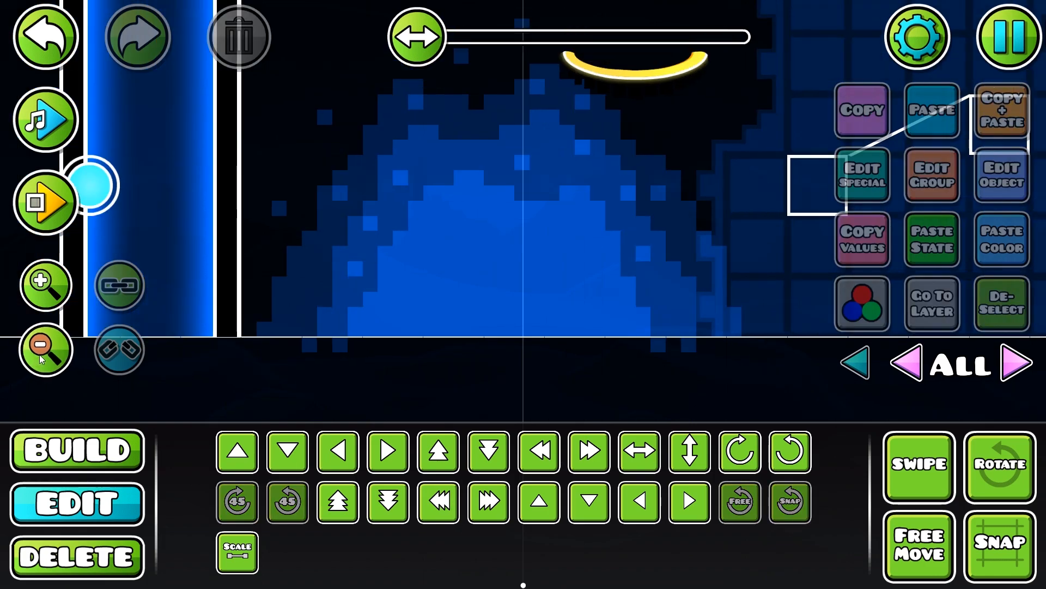
Examine how the mountain with its scattered squares fits among the glowing column, tower and jump objects
{"action": "left_click_drag", "start_coordinate": [409, 292], "coordinate": [398, 378]}
{"action": "left_click", "coordinate": [44, 344]}
{"action": "left_click", "coordinate": [44, 344]}
{"action": "left_click", "coordinate": [44, 344]}
{"action": "left_click_drag", "start_coordinate": [481, 339], "coordinate": [347, 332]}
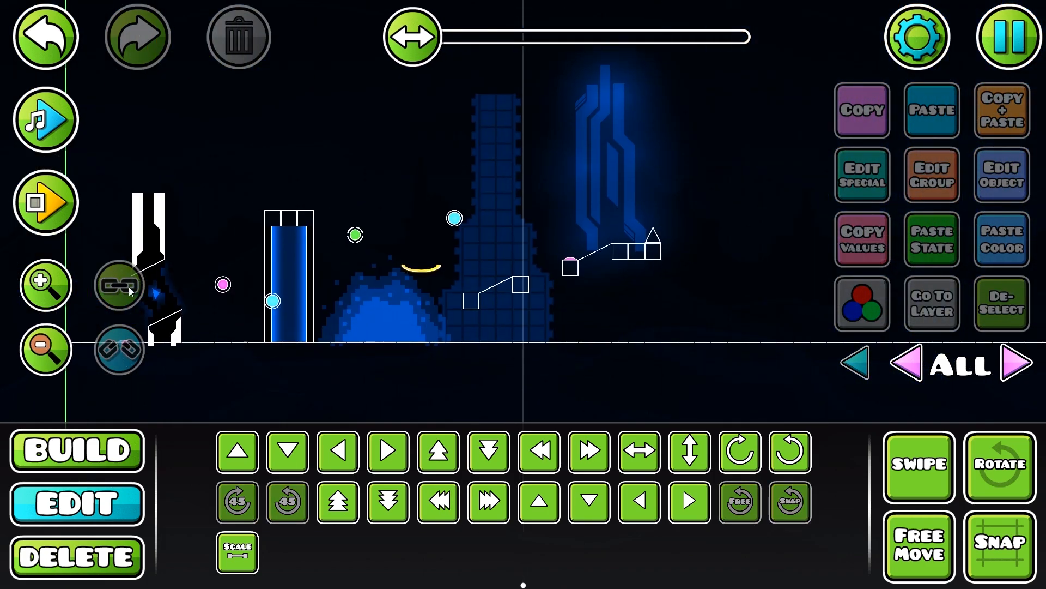
{"action": "left_click", "coordinate": [58, 282]}
{"action": "left_click", "coordinate": [58, 282]}
{"action": "left_click", "coordinate": [57, 282]}
{"action": "left_click_drag", "start_coordinate": [306, 300], "coordinate": [514, 269]}
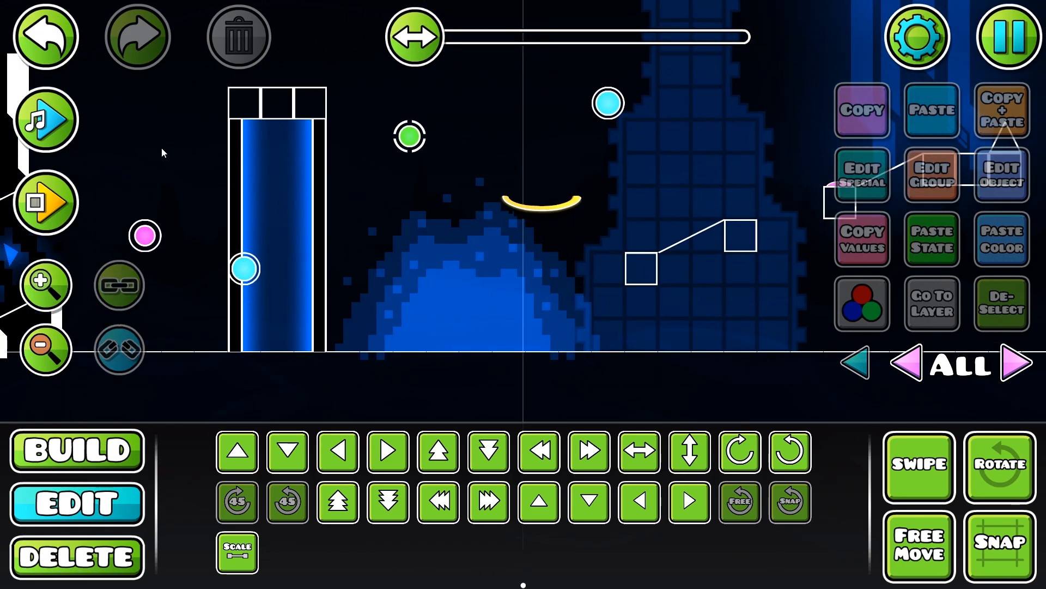
{"action": "left_click_drag", "start_coordinate": [411, 176], "coordinate": [507, 209]}
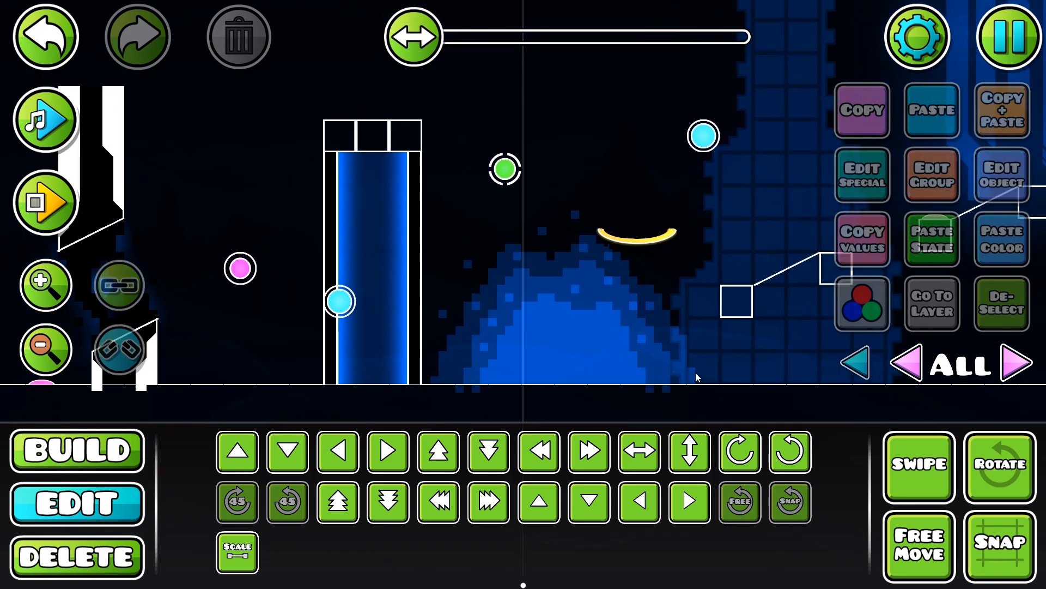
Select all mountain pieces on editor layers 12, 13 and 14, undoing the unwanted selection on layer 11
{"action": "left_click", "coordinate": [57, 25]}
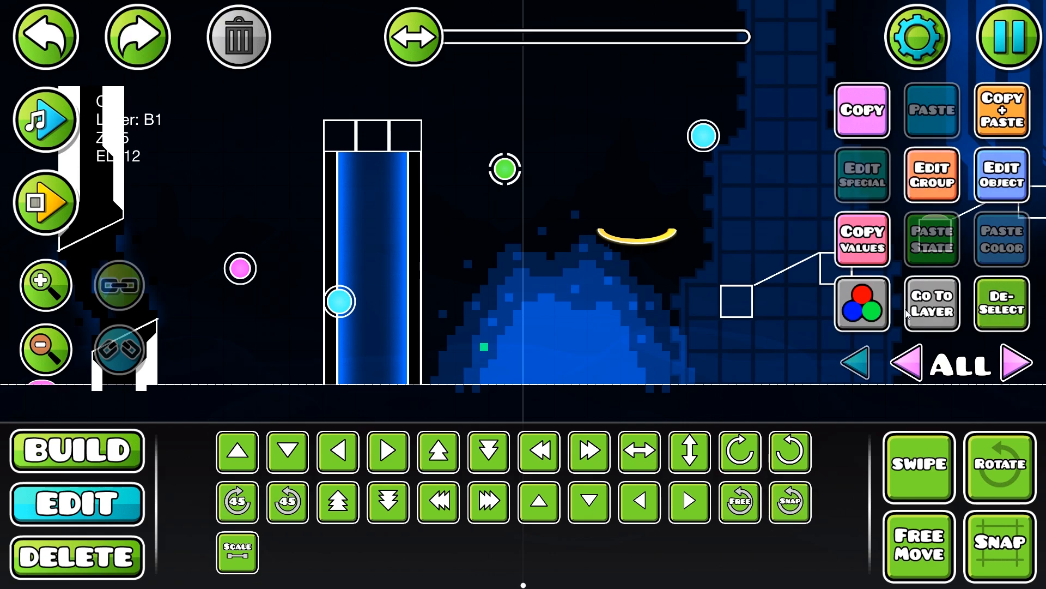
{"action": "left_click", "coordinate": [907, 315]}
{"action": "key", "text": "ctrl+a"}
{"action": "left_click", "coordinate": [908, 362]}
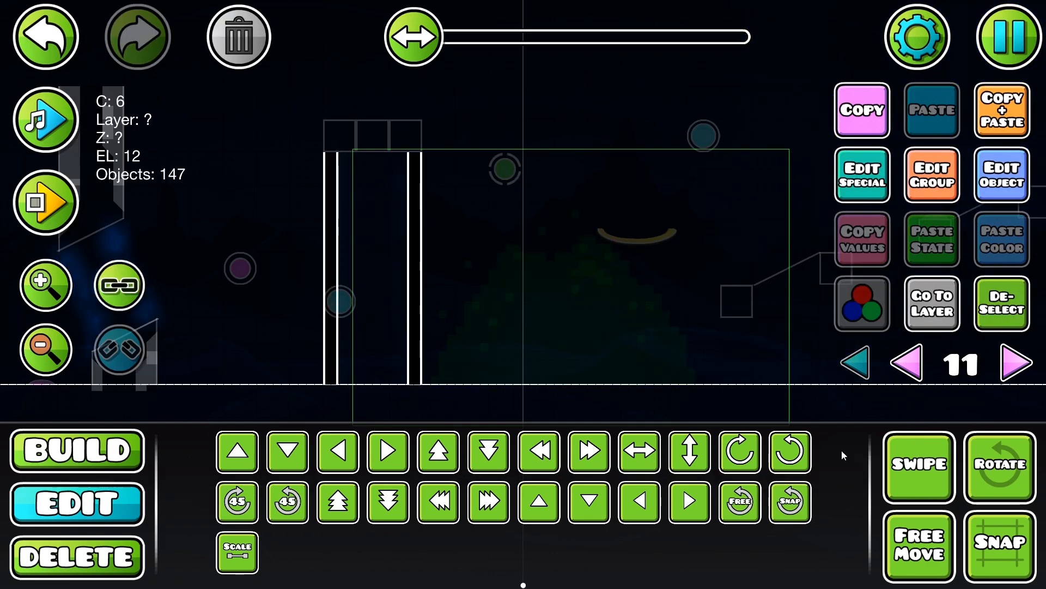
{"action": "key", "text": "ctrl+a"}
{"action": "left_click", "coordinate": [45, 36]}
{"action": "left_click", "coordinate": [1015, 362]}
{"action": "left_click", "coordinate": [1014, 364]}
{"action": "left_click", "coordinate": [1012, 366]}
{"action": "left_click", "coordinate": [899, 362]}
{"action": "key", "text": "ctrl+a"}
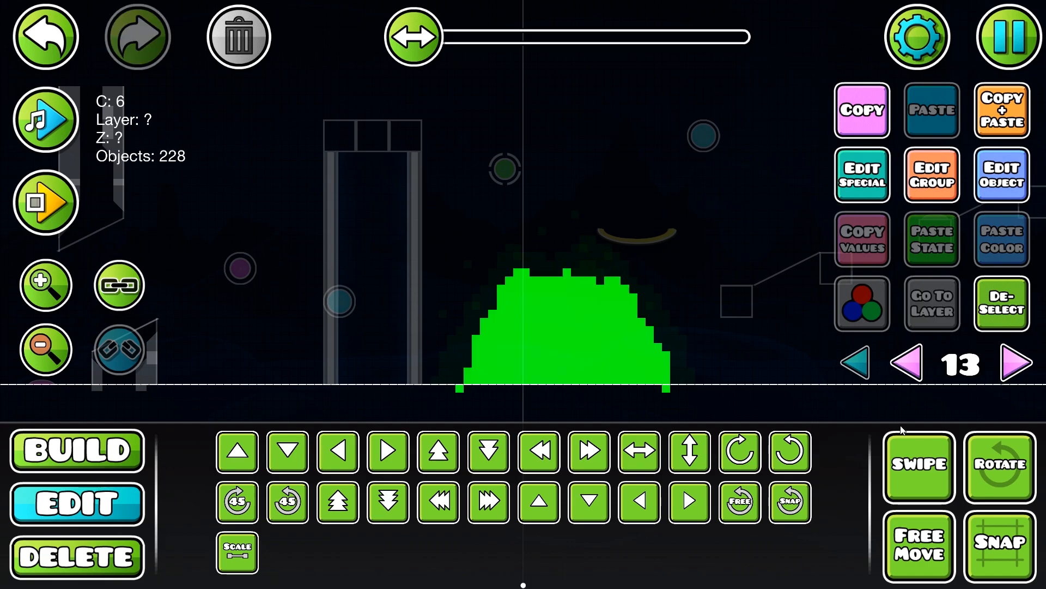
{"action": "left_click_drag", "start_coordinate": [300, 178], "coordinate": [870, 463]}
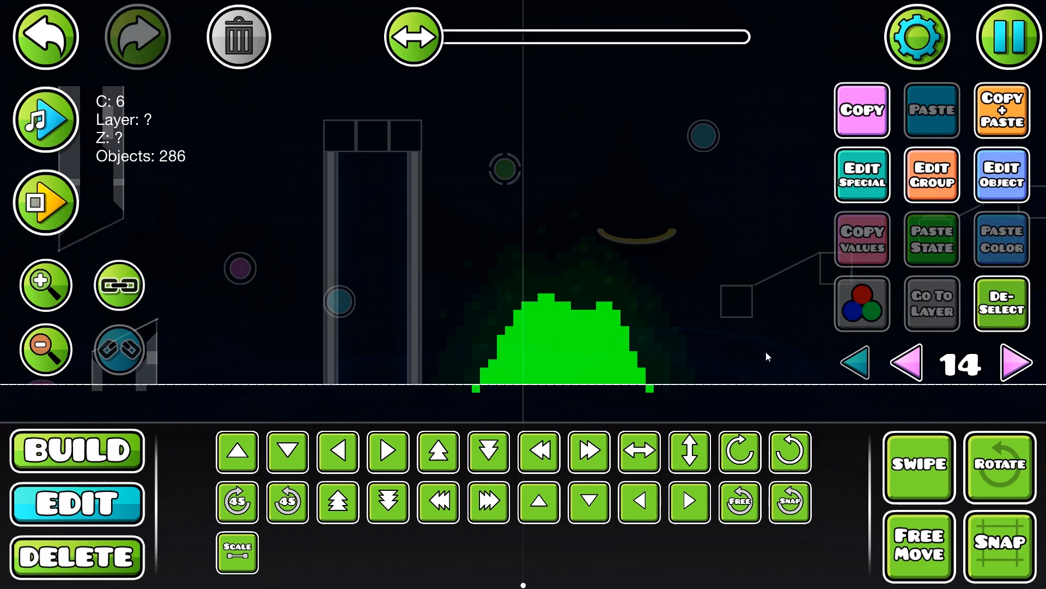
Flip the selected mountain vertically, move it up and left past the glowing column, then deselect it and show all layers
{"action": "left_click", "coordinate": [671, 441]}
{"action": "left_click", "coordinate": [508, 451]}
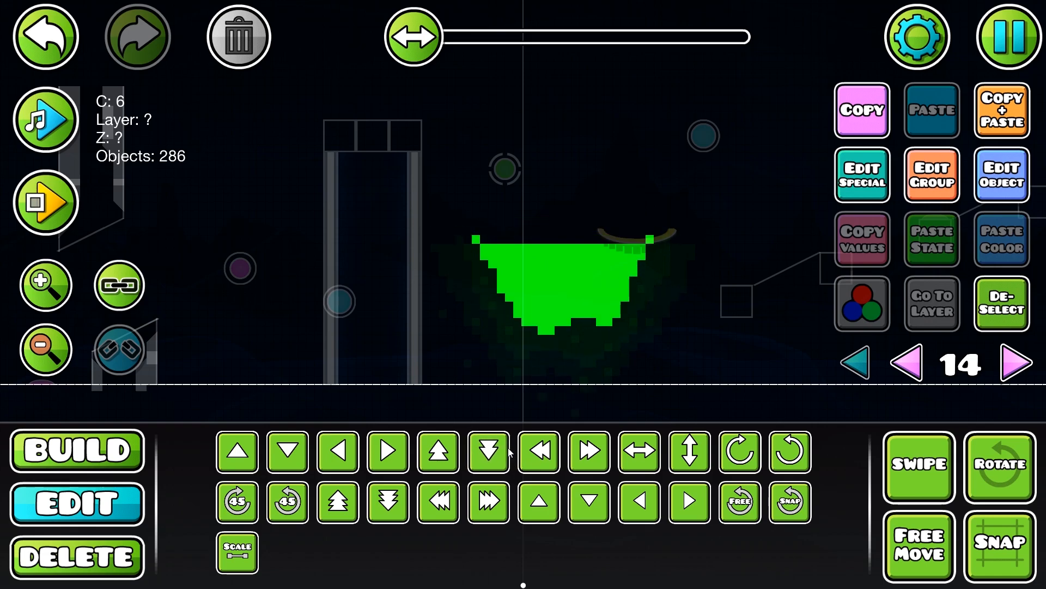
{"action": "left_click", "coordinate": [442, 455]}
{"action": "left_click", "coordinate": [444, 517]}
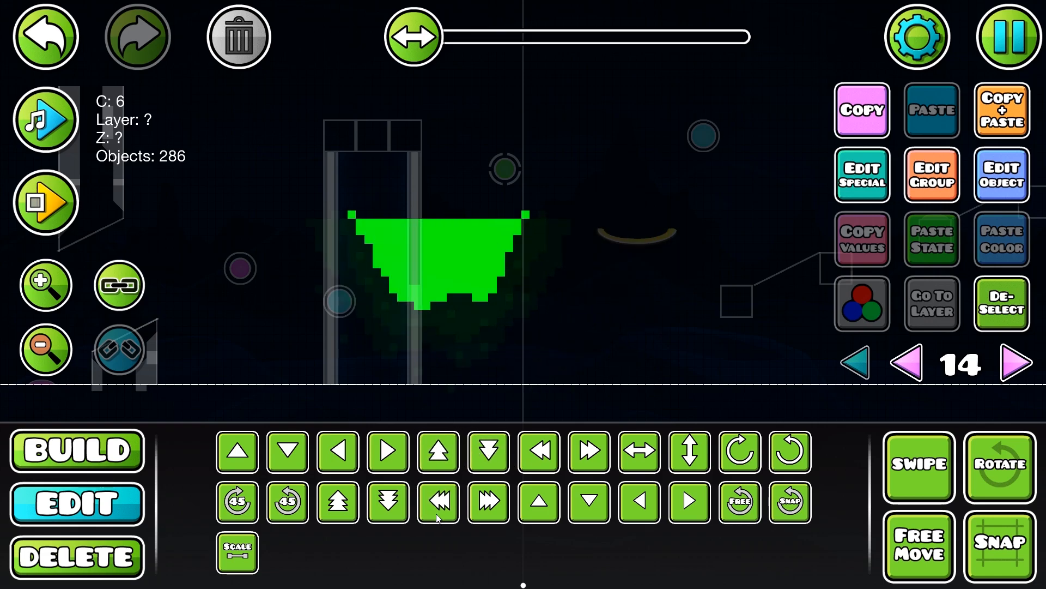
{"action": "left_click", "coordinate": [438, 516]}
{"action": "left_click", "coordinate": [436, 514]}
{"action": "left_click", "coordinate": [436, 459]}
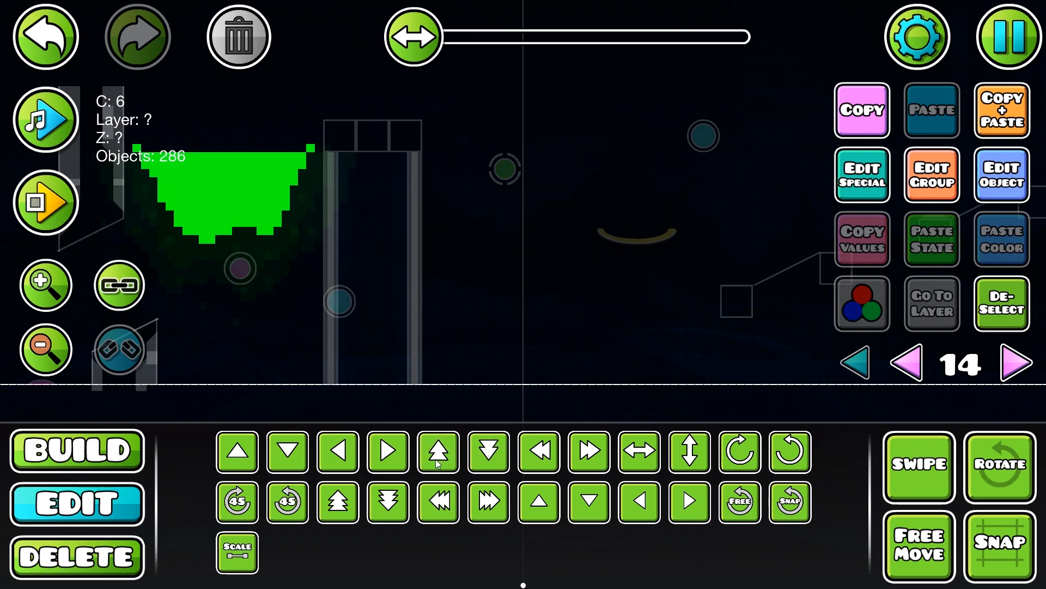
{"action": "left_click", "coordinate": [436, 459]}
{"action": "left_click", "coordinate": [436, 460]}
{"action": "left_click", "coordinate": [436, 459]}
{"action": "left_click", "coordinate": [977, 309]}
{"action": "left_click", "coordinate": [855, 362]}
Reselect the whole upside-down mountain, raise it slightly, and clear the selection
{"action": "left_click_drag", "start_coordinate": [507, 322], "coordinate": [700, 303]}
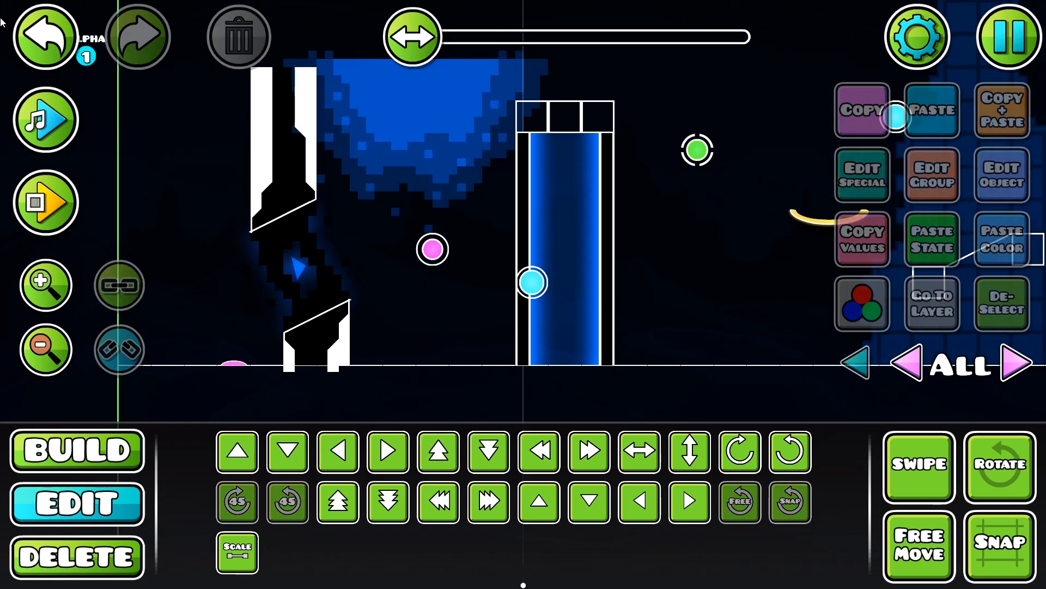
{"action": "left_click", "coordinate": [414, 109]}
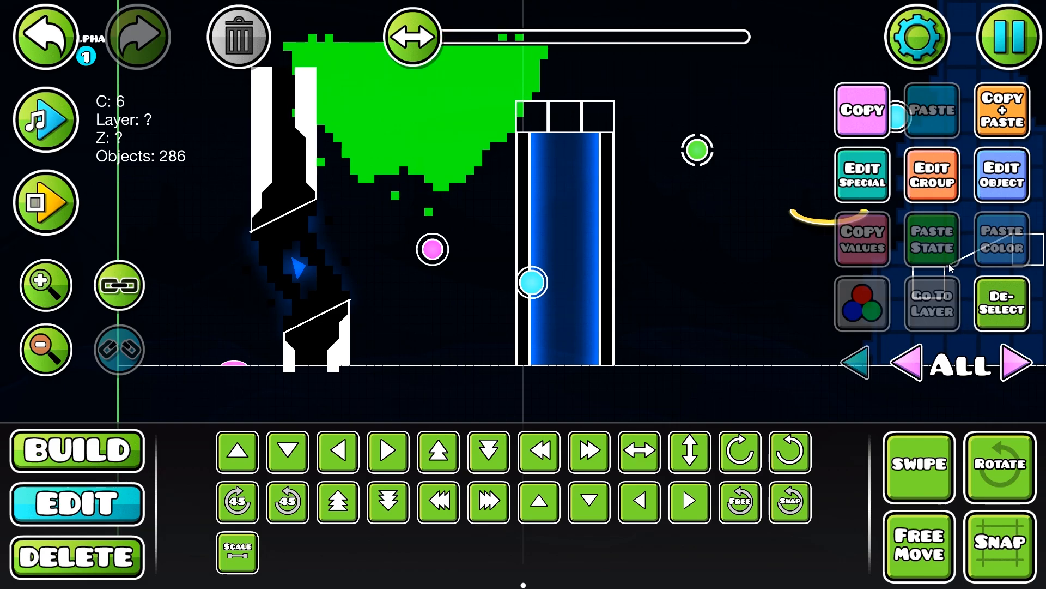
{"action": "left_click", "coordinate": [932, 174]}
{"action": "left_click", "coordinate": [209, 462]}
{"action": "left_click", "coordinate": [522, 537]}
{"action": "left_click", "coordinate": [759, 311]}
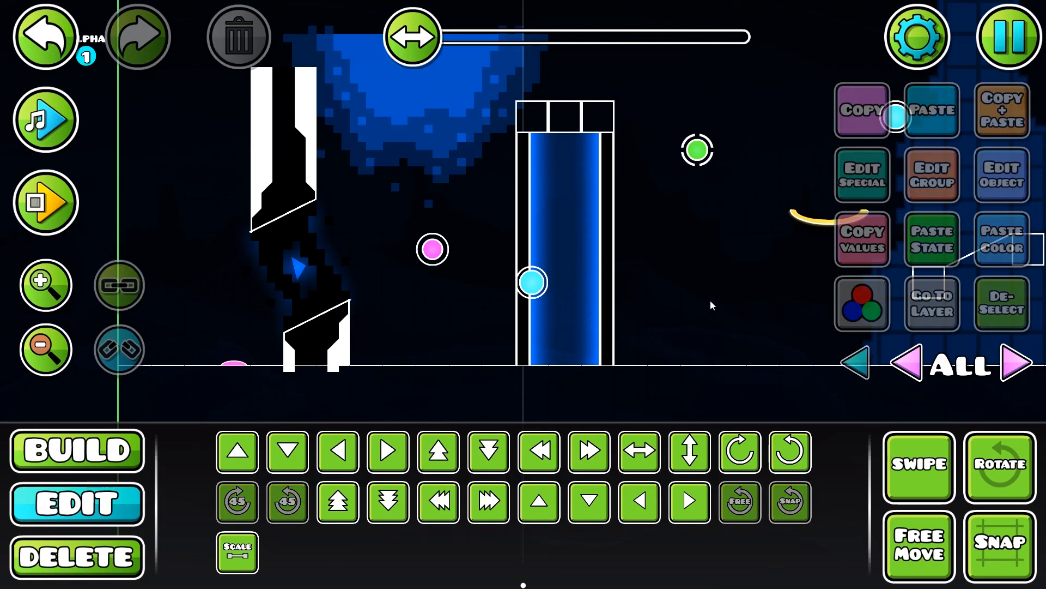
Save the level, playtest it past the hanging mountain and background towers, and return to the editor
{"action": "left_click", "coordinate": [1009, 37]}
{"action": "left_click", "coordinate": [545, 240]}
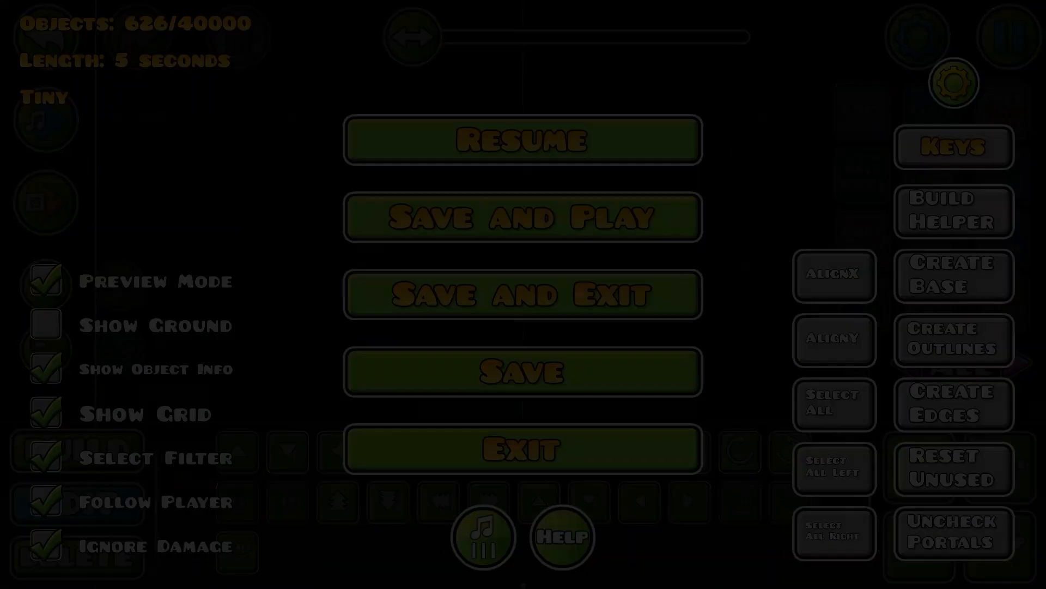
{"action": "key", "text": "space"}
{"action": "key", "text": "space"}
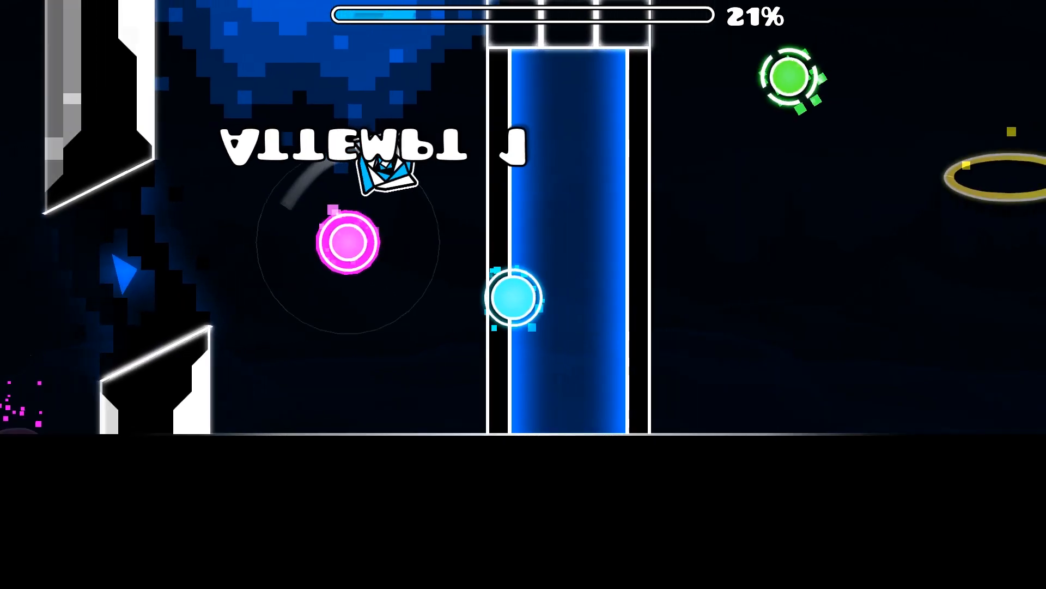
{"action": "key", "text": "space"}
{"action": "key", "text": "space"}
{"action": "key", "text": "space"}
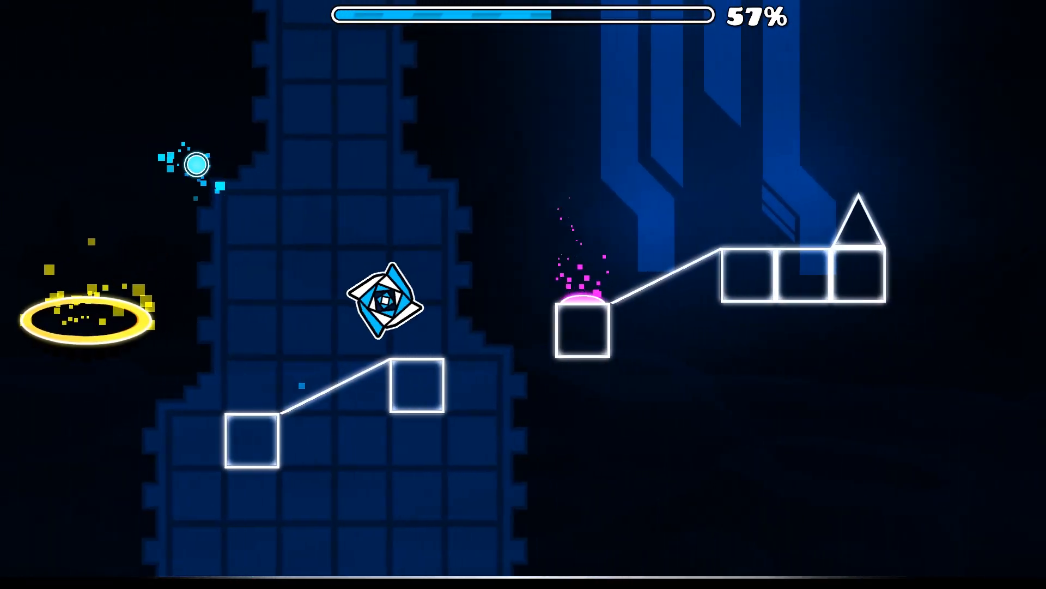
{"action": "key", "text": "space"}
{"action": "key", "text": "Escape"}
{"action": "left_click", "coordinate": [213, 326]}
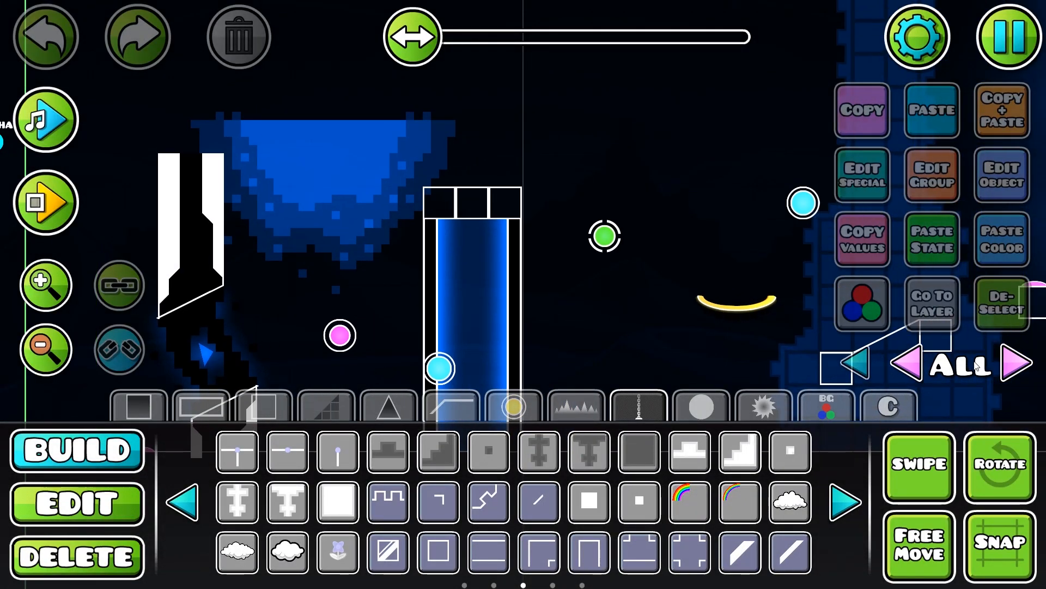
Place the saved custom round glow object on editor layer 20, between the glowing column and the yellow jump ring
{"action": "left_click", "coordinate": [898, 409]}
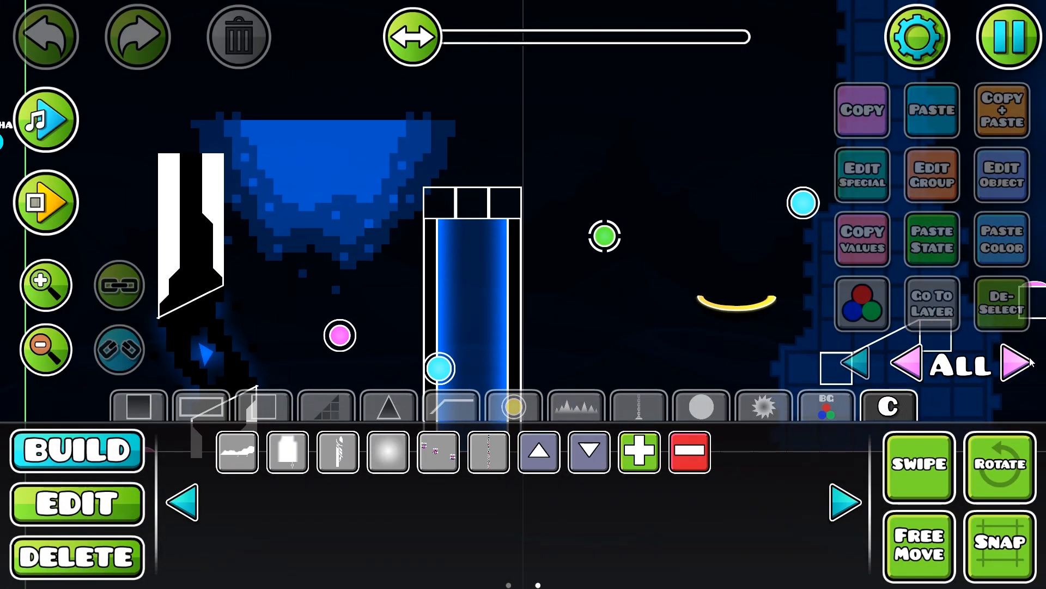
{"action": "left_click", "coordinate": [1022, 369]}
{"action": "left_click", "coordinate": [1022, 369]}
{"action": "left_click", "coordinate": [1022, 370]}
{"action": "left_click", "coordinate": [1021, 369]}
{"action": "left_click", "coordinate": [1022, 369]}
{"action": "left_click", "coordinate": [1022, 369]}
{"action": "left_click", "coordinate": [1022, 370]}
{"action": "left_click", "coordinate": [1022, 369]}
{"action": "left_click", "coordinate": [1016, 363]}
{"action": "left_click", "coordinate": [1016, 362]}
{"action": "left_click", "coordinate": [1016, 362]}
{"action": "left_click", "coordinate": [1017, 363]}
{"action": "left_click", "coordinate": [1017, 363]}
{"action": "left_click", "coordinate": [1016, 363]}
{"action": "left_click_drag", "start_coordinate": [920, 343], "coordinate": [648, 268]}
{"action": "left_click", "coordinate": [1016, 364]}
{"action": "left_click", "coordinate": [1017, 364]}
{"action": "left_click", "coordinate": [1011, 371]}
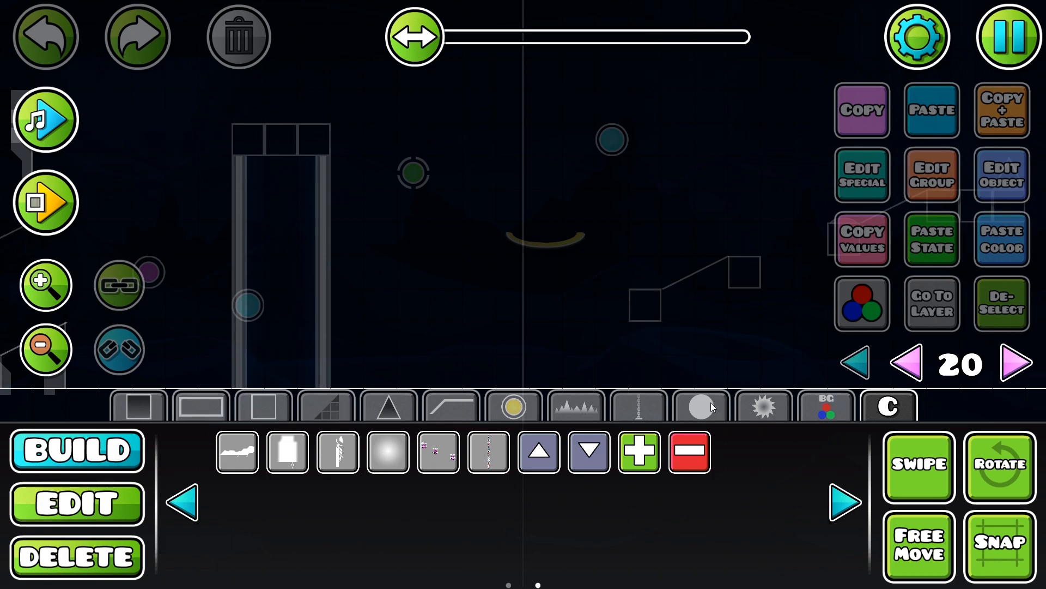
{"action": "left_click", "coordinate": [389, 465]}
{"action": "left_click", "coordinate": [455, 250]}
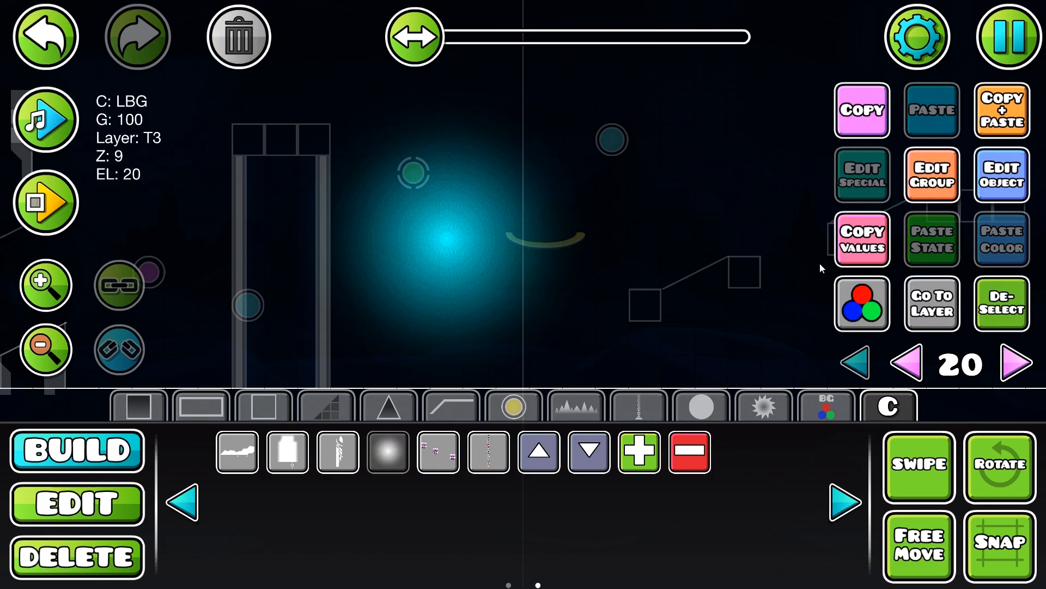
Edit the group settings and color of the selected round glow object on editor layer 20
{"action": "left_click", "coordinate": [918, 193]}
{"action": "left_click", "coordinate": [327, 293]}
{"action": "left_click", "coordinate": [496, 520]}
{"action": "left_click", "coordinate": [46, 349]}
{"action": "left_click", "coordinate": [47, 349]}
{"action": "left_click", "coordinate": [887, 292]}
{"action": "left_click", "coordinate": [312, 390]}
{"action": "left_click", "coordinate": [538, 495]}
{"action": "left_click", "coordinate": [48, 289]}
{"action": "left_click", "coordinate": [48, 289]}
Freely move the round glow object upward on editor layer 20, deselect it, and show all layers
{"action": "left_click_drag", "start_coordinate": [401, 256], "coordinate": [920, 354]}
{"action": "key", "text": "2"}
{"action": "left_click", "coordinate": [902, 518]}
{"action": "left_click_drag", "start_coordinate": [559, 367], "coordinate": [446, 190]}
{"action": "left_click_drag", "start_coordinate": [693, 214], "coordinate": [699, 46]}
{"action": "left_click", "coordinate": [905, 536]}
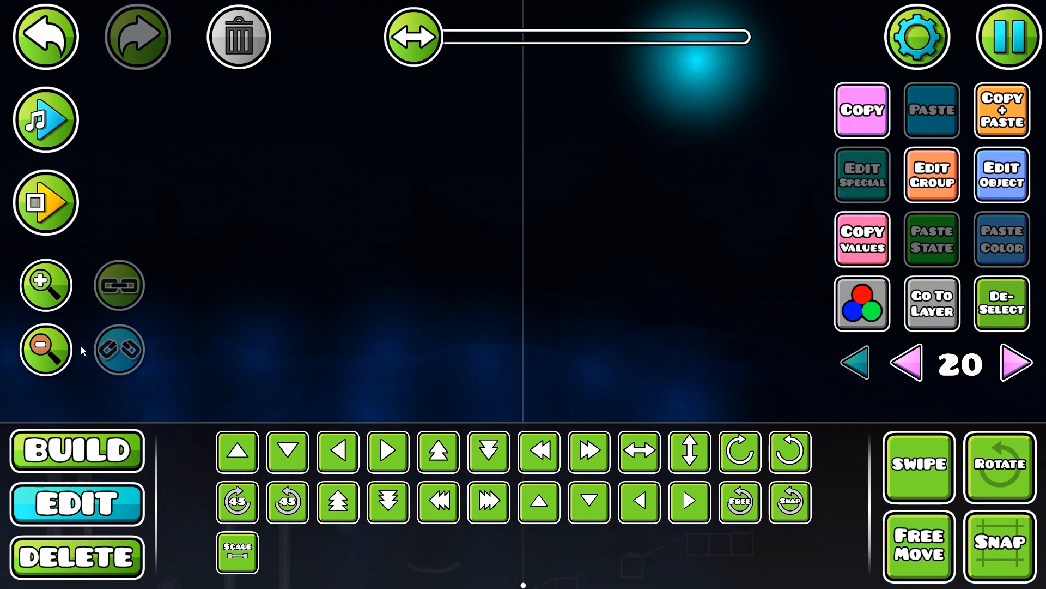
{"action": "left_click", "coordinate": [85, 349]}
{"action": "left_click", "coordinate": [68, 347]}
{"action": "scroll", "coordinate": [739, 396], "scroll_direction": "down", "scroll_amount": 3}
{"action": "left_click", "coordinate": [987, 307]}
{"action": "left_click", "coordinate": [852, 362]}
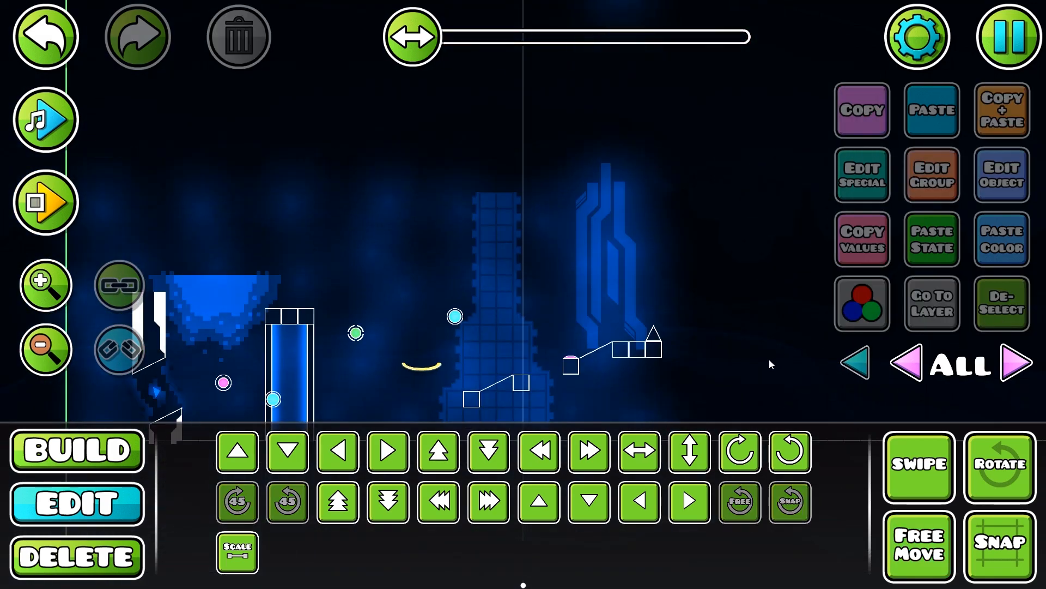
Look over the section with the hanging mountain, glowing column and background towers with all layers shown
{"action": "scroll", "coordinate": [708, 376], "scroll_direction": "down", "scroll_amount": 2}
{"action": "left_click", "coordinate": [79, 235]}
{"action": "scroll", "coordinate": [436, 169], "scroll_direction": "down", "scroll_amount": 2}
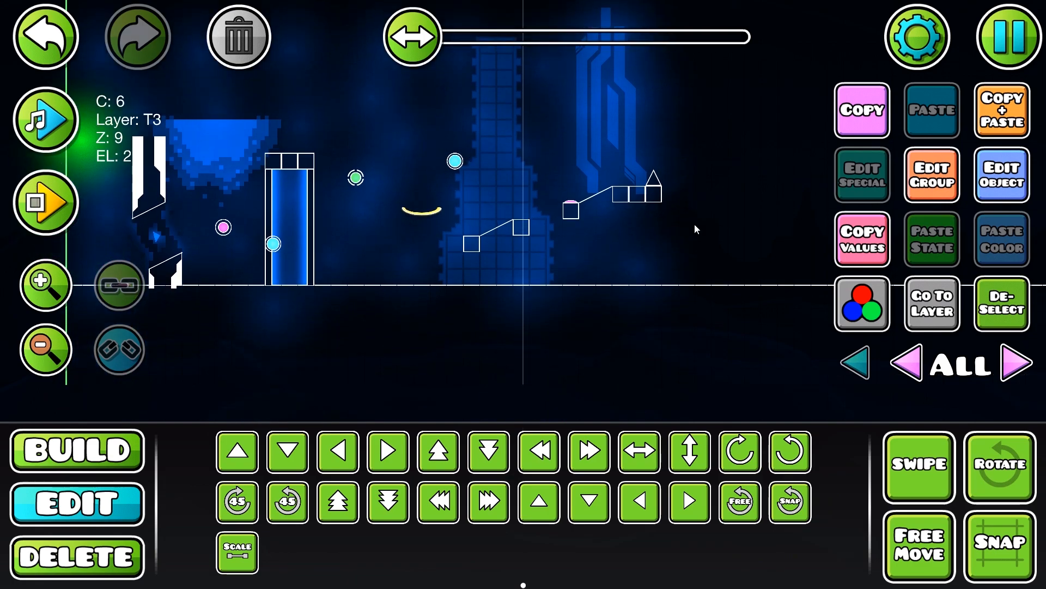
{"action": "left_click", "coordinate": [1018, 303]}
{"action": "scroll", "coordinate": [689, 306], "scroll_direction": "up", "scroll_amount": 3}
{"action": "scroll", "coordinate": [604, 243], "scroll_direction": "up", "scroll_amount": 3}
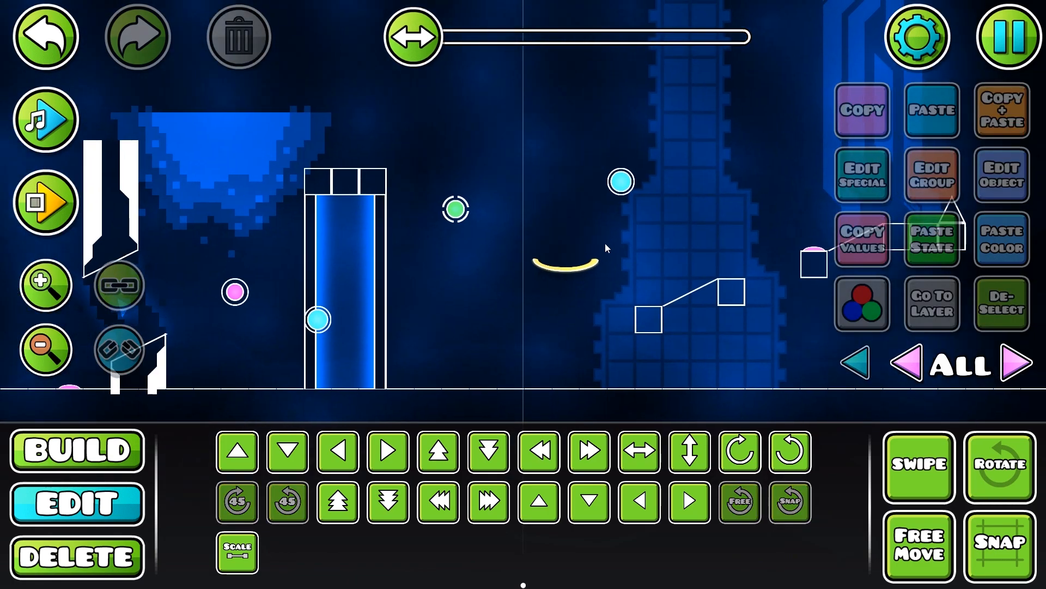
{"action": "left_click_drag", "start_coordinate": [604, 243], "coordinate": [612, 276]}
{"action": "left_click_drag", "start_coordinate": [448, 301], "coordinate": [505, 280]}
{"action": "left_click_drag", "start_coordinate": [420, 271], "coordinate": [495, 304]}
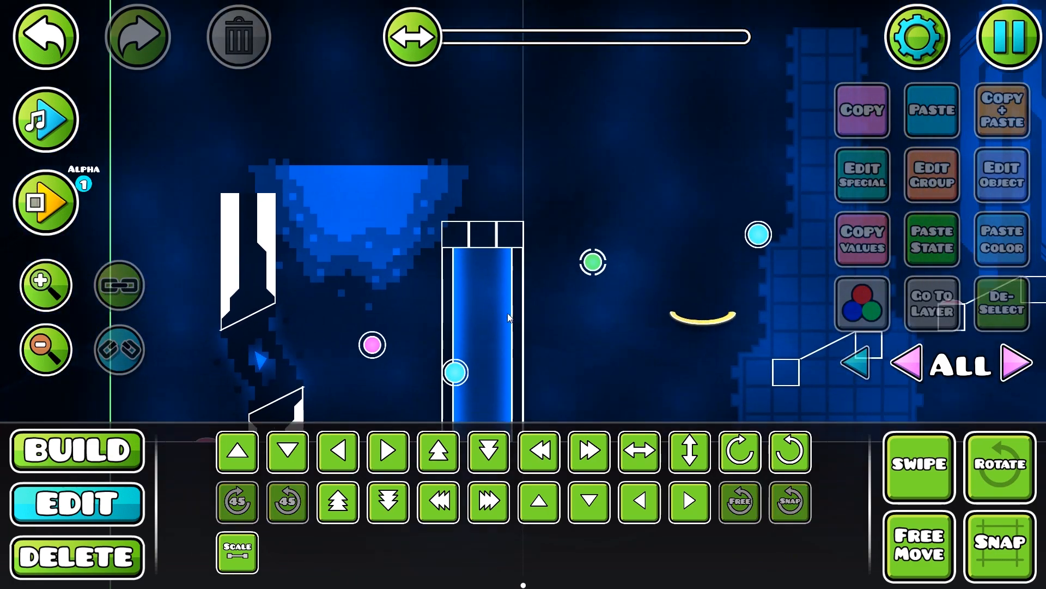
Place a color trigger in the empty space high above the start of the level section
{"action": "scroll", "coordinate": [495, 304], "scroll_direction": "up", "scroll_amount": 3}
{"action": "scroll", "coordinate": [584, 427], "scroll_direction": "up", "scroll_amount": 5}
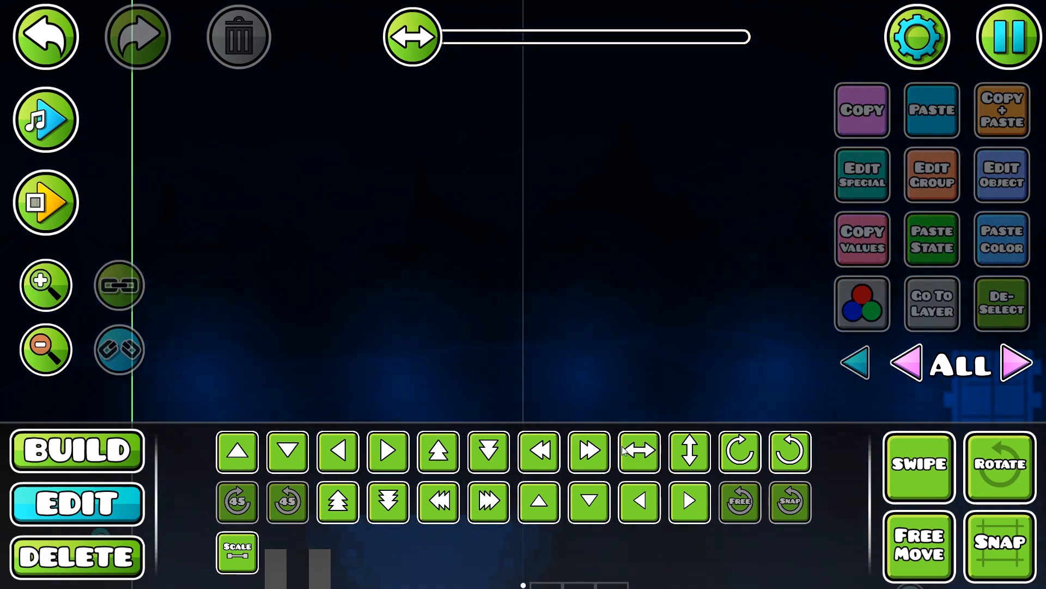
{"action": "key", "text": "1"}
{"action": "left_click", "coordinate": [828, 409]}
{"action": "left_click", "coordinate": [288, 452]}
{"action": "left_click", "coordinate": [428, 207]}
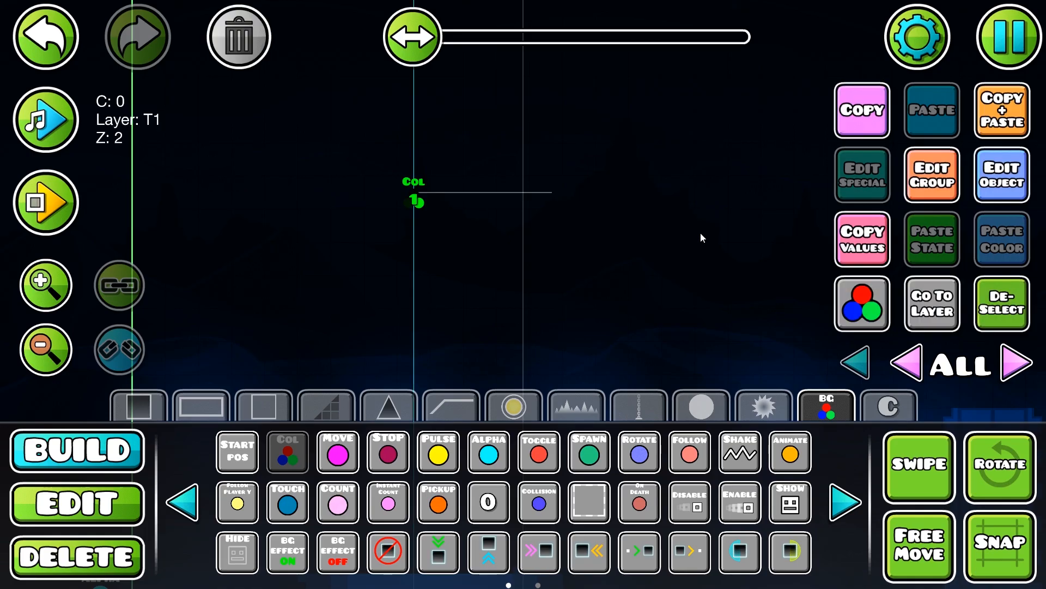
Set the color trigger to color ID 3 with a fade time of 1 and a bright purple color
{"action": "left_click", "coordinate": [1004, 176]}
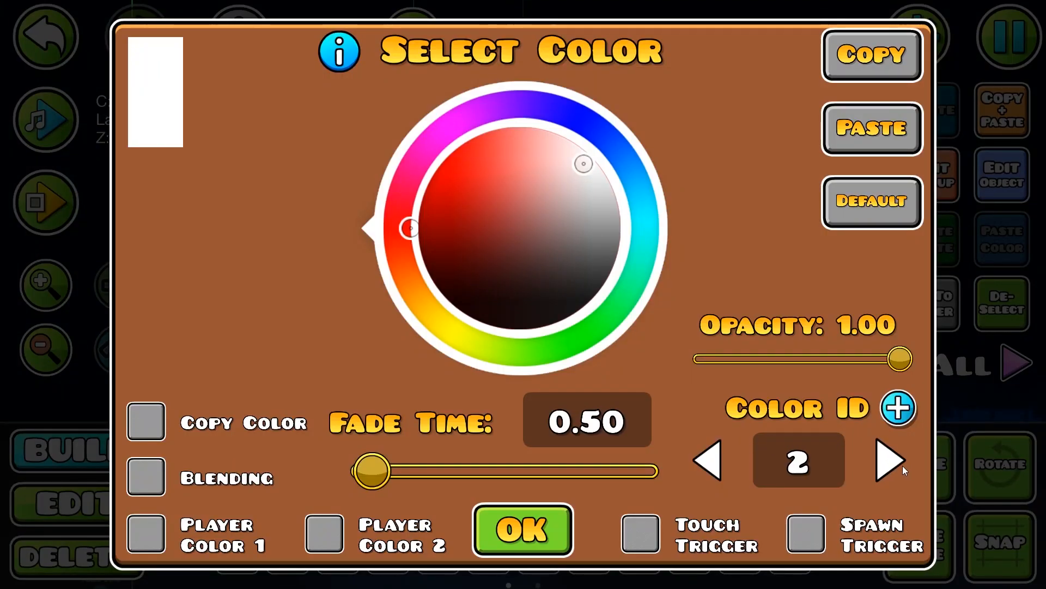
{"action": "left_click", "coordinate": [708, 460]}
{"action": "left_click", "coordinate": [630, 436]}
{"action": "key", "text": "BackSpace"}
{"action": "key", "text": "BackSpace"}
{"action": "key", "text": "BackSpace"}
{"action": "type", "text": "1"}
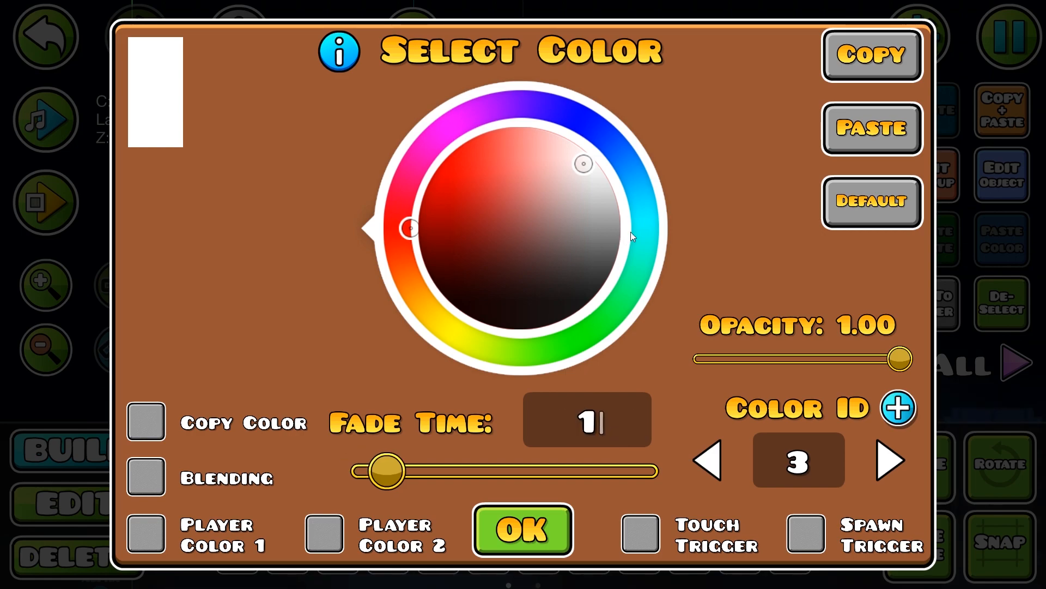
{"action": "mouse_move", "coordinate": [611, 147]}
{"action": "left_mouse_down"}
{"action": "mouse_move", "coordinate": [387, 87]}
{"action": "mouse_move", "coordinate": [543, 368]}
{"action": "mouse_move", "coordinate": [545, 55]}
{"action": "mouse_move", "coordinate": [622, 143]}
{"action": "mouse_move", "coordinate": [648, 142]}
{"action": "mouse_move", "coordinate": [439, 323]}
{"action": "left_mouse_up"}
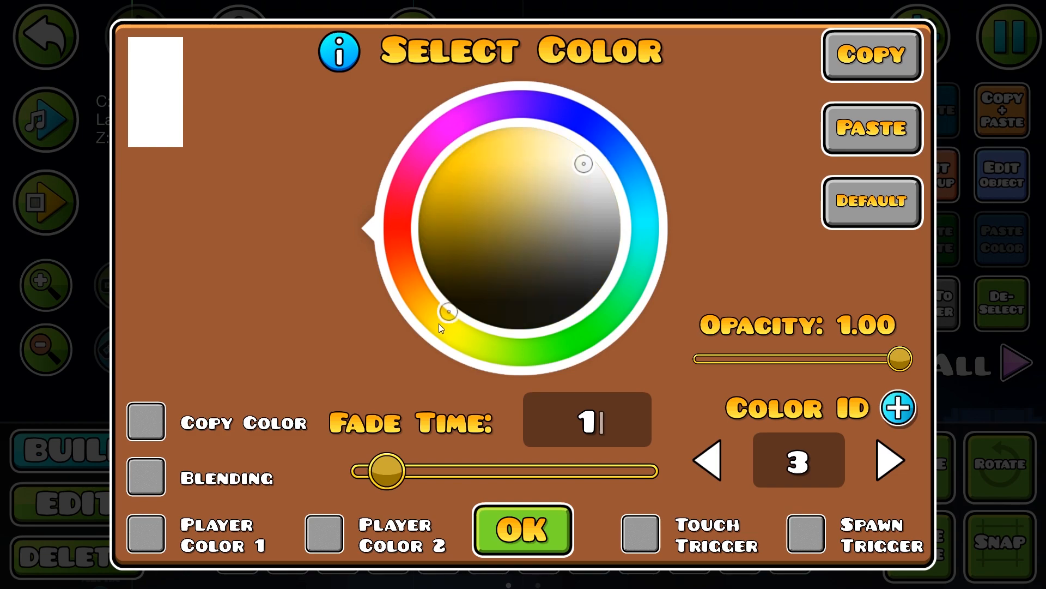
{"action": "mouse_move", "coordinate": [613, 173]}
{"action": "left_mouse_down"}
{"action": "mouse_move", "coordinate": [623, 158]}
{"action": "mouse_move", "coordinate": [597, 126]}
{"action": "mouse_move", "coordinate": [515, 116]}
{"action": "left_mouse_up"}
{"action": "left_click", "coordinate": [473, 139]}
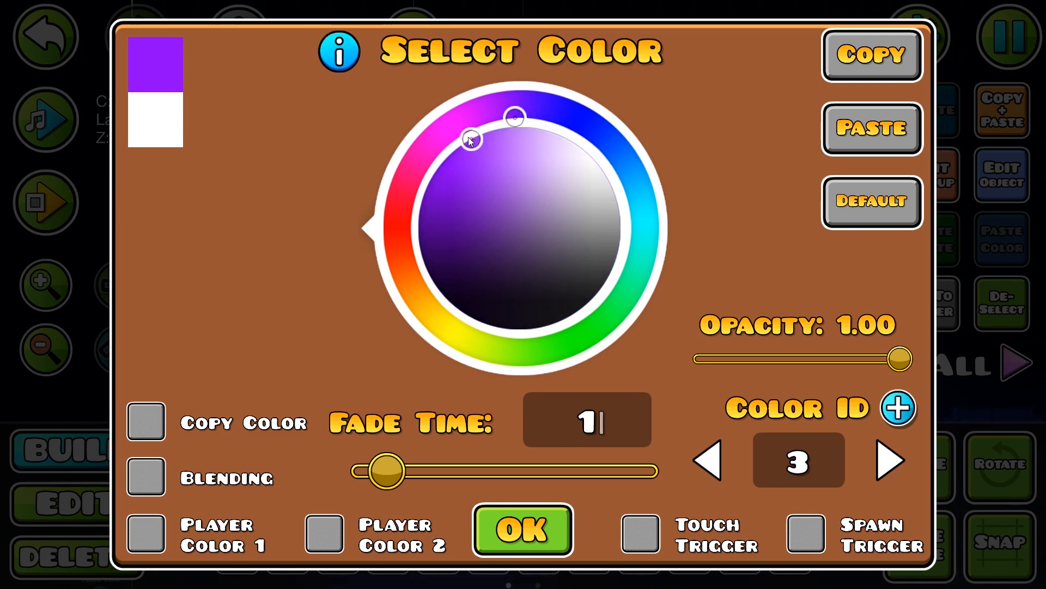
{"action": "left_click", "coordinate": [522, 541]}
Duplicate the purple color trigger, shift the copy right along the same row, and set its color to red
{"action": "left_click_drag", "start_coordinate": [504, 250], "coordinate": [290, 284]}
{"action": "key", "text": "w"}
{"action": "key", "text": "w"}
{"action": "left_click", "coordinate": [1027, 133]}
{"action": "key", "text": "2"}
{"action": "left_click", "coordinate": [489, 499]}
{"action": "key", "text": "a"}
{"action": "key", "text": "alt+s"}
{"action": "left_click", "coordinate": [403, 227]}
{"action": "left_click", "coordinate": [518, 522]}
Duplicate the color trigger again, shift the copy right by the same spacing, and set its color to green
{"action": "key", "text": "ctrl+d"}
{"action": "left_click", "coordinate": [489, 498]}
{"action": "key", "text": "a"}
{"action": "key", "text": "alt+s"}
{"action": "left_click", "coordinate": [570, 322]}
{"action": "left_click", "coordinate": [506, 550]}
Add another evenly spaced copy of the color trigger and set its color to blue
{"action": "key", "text": "ctrl+d"}
{"action": "left_click", "coordinate": [489, 502]}
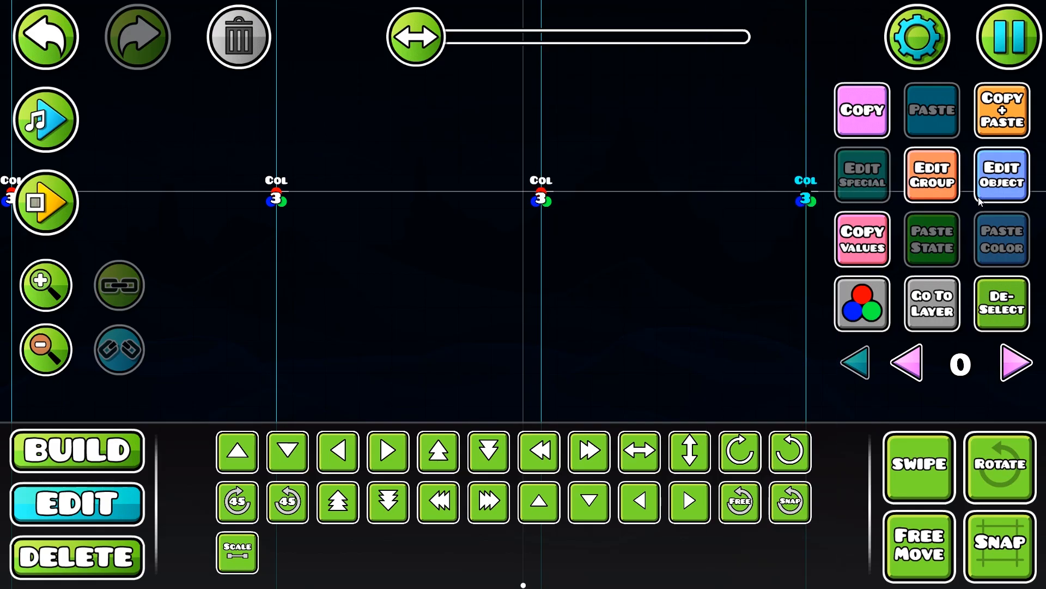
{"action": "key", "text": "alt+s"}
{"action": "left_click", "coordinate": [616, 172]}
{"action": "left_click", "coordinate": [628, 149]}
{"action": "left_click", "coordinate": [545, 517]}
Select the purple color trigger on color ID 3, open its settings, and pick a new color
{"action": "left_click", "coordinate": [157, 191]}
{"action": "left_click", "coordinate": [1002, 174]}
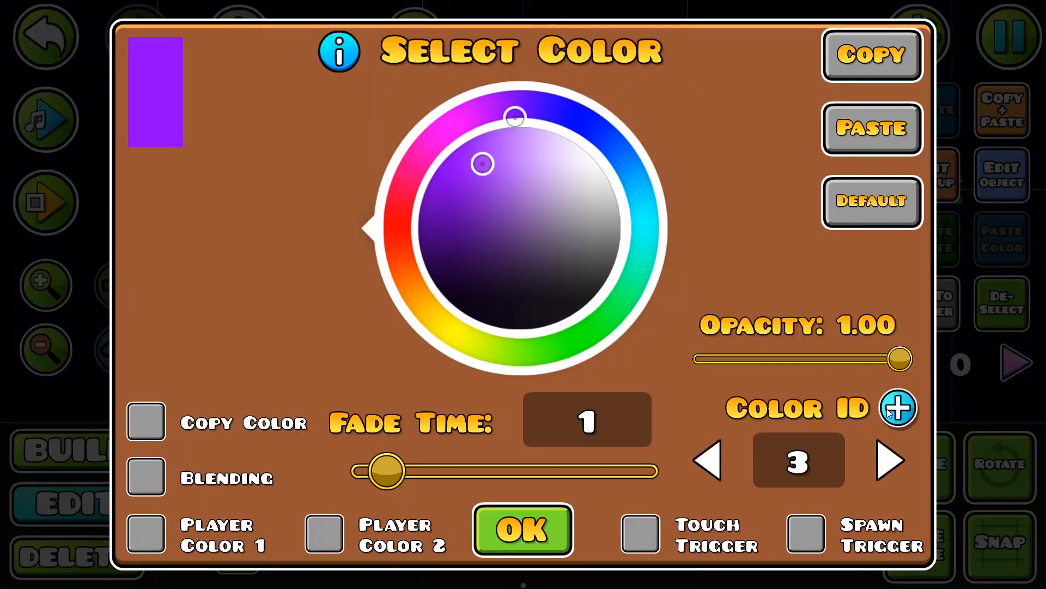
{"action": "left_click", "coordinate": [523, 529]}
{"action": "left_click", "coordinate": [1002, 174]}
{"action": "left_click", "coordinate": [492, 169]}
{"action": "left_click_drag", "start_coordinate": [492, 169], "coordinate": [403, 261]}
{"action": "left_click", "coordinate": [523, 530]}
Extend the row with two more evenly spaced color trigger copies, recolored red and yellow-green
{"action": "key", "text": "ctrl+d"}
{"action": "left_click", "coordinate": [489, 500]}
{"action": "key", "text": "alt+s"}
{"action": "left_click", "coordinate": [407, 222]}
{"action": "left_click", "coordinate": [527, 530]}
{"action": "left_click", "coordinate": [1001, 110]}
{"action": "left_click", "coordinate": [488, 500]}
{"action": "left_click", "coordinate": [1001, 175]}
{"action": "left_click", "coordinate": [513, 338]}
{"action": "left_click", "coordinate": [524, 529]}
Shift the last color trigger farther right along the row and set its color to blue
{"action": "left_click_drag", "start_coordinate": [787, 252], "coordinate": [519, 264]}
{"action": "left_click", "coordinate": [492, 500]}
{"action": "left_click", "coordinate": [1002, 174]}
{"action": "left_click", "coordinate": [627, 162]}
{"action": "left_click", "coordinate": [523, 530]}
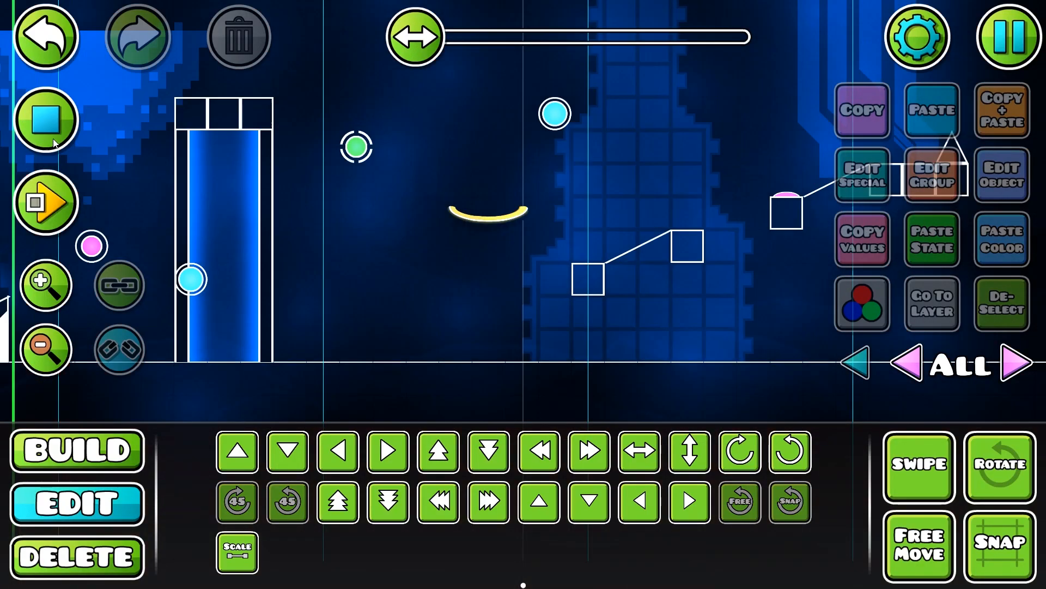
Stop the music preview and examine how the scenery colors change along the row of color triggers
{"action": "left_click_drag", "start_coordinate": [180, 245], "coordinate": [502, 294]}
{"action": "scroll", "coordinate": [322, 303], "scroll_direction": "down", "scroll_amount": 5}
{"action": "scroll", "coordinate": [322, 304], "scroll_direction": "up", "scroll_amount": 3}
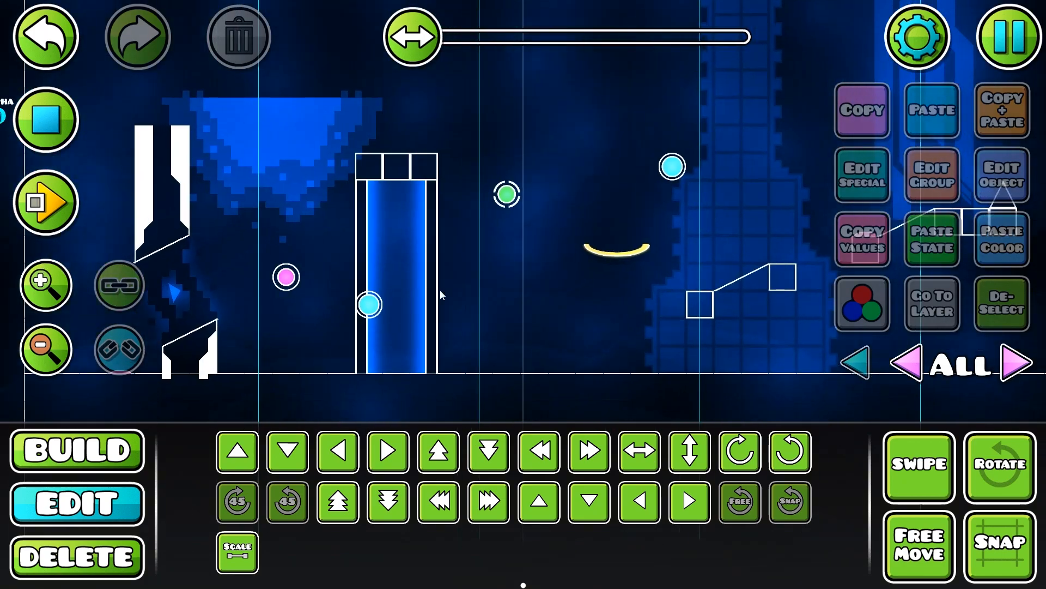
{"action": "left_click", "coordinate": [46, 120]}
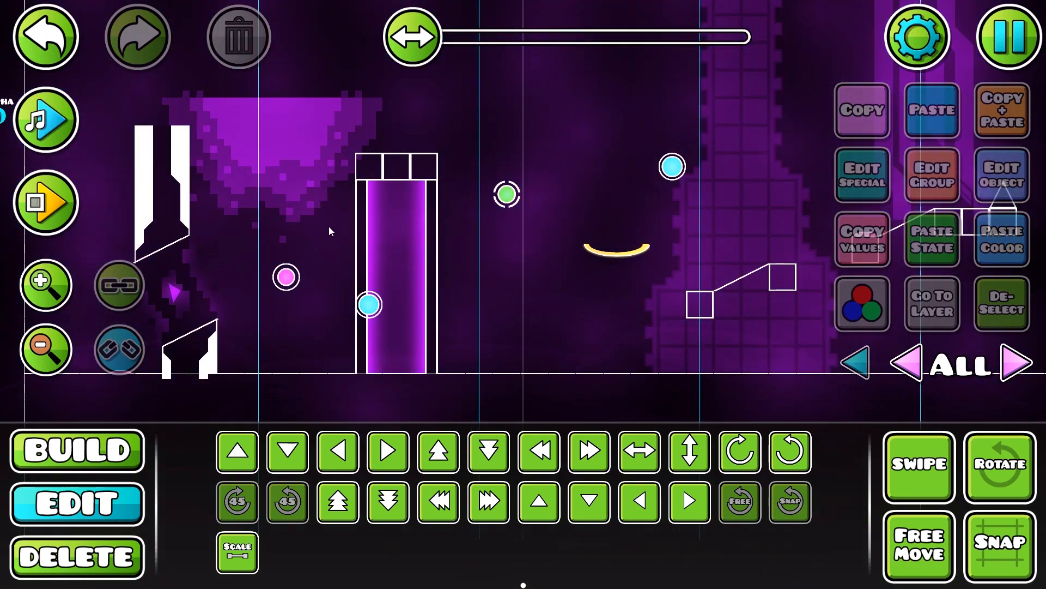
{"action": "left_click_drag", "start_coordinate": [548, 238], "coordinate": [484, 245]}
{"action": "left_click_drag", "start_coordinate": [532, 282], "coordinate": [337, 287]}
{"action": "left_click_drag", "start_coordinate": [254, 141], "coordinate": [423, 100]}
{"action": "left_click_drag", "start_coordinate": [351, 93], "coordinate": [466, 80]}
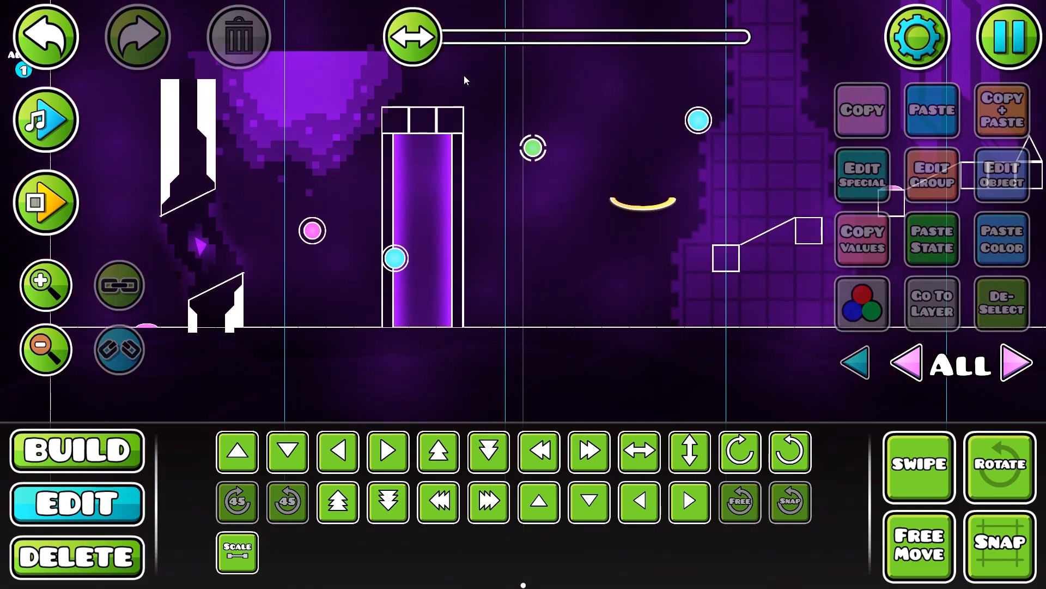
{"action": "left_click_drag", "start_coordinate": [404, 254], "coordinate": [312, 271]}
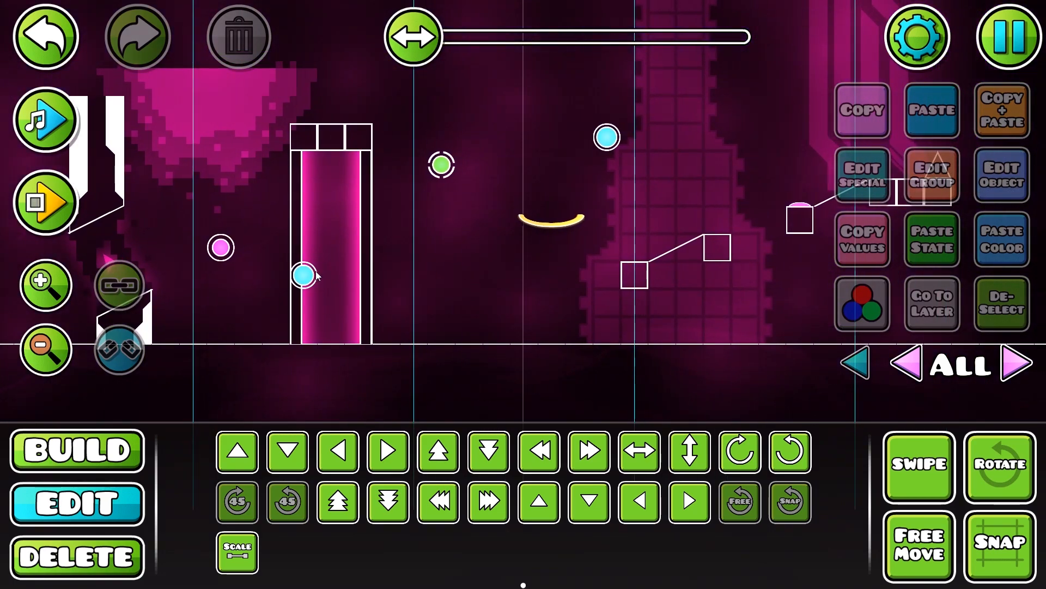
{"action": "left_click_drag", "start_coordinate": [473, 300], "coordinate": [394, 318]}
{"action": "left_click_drag", "start_coordinate": [687, 152], "coordinate": [696, 209]}
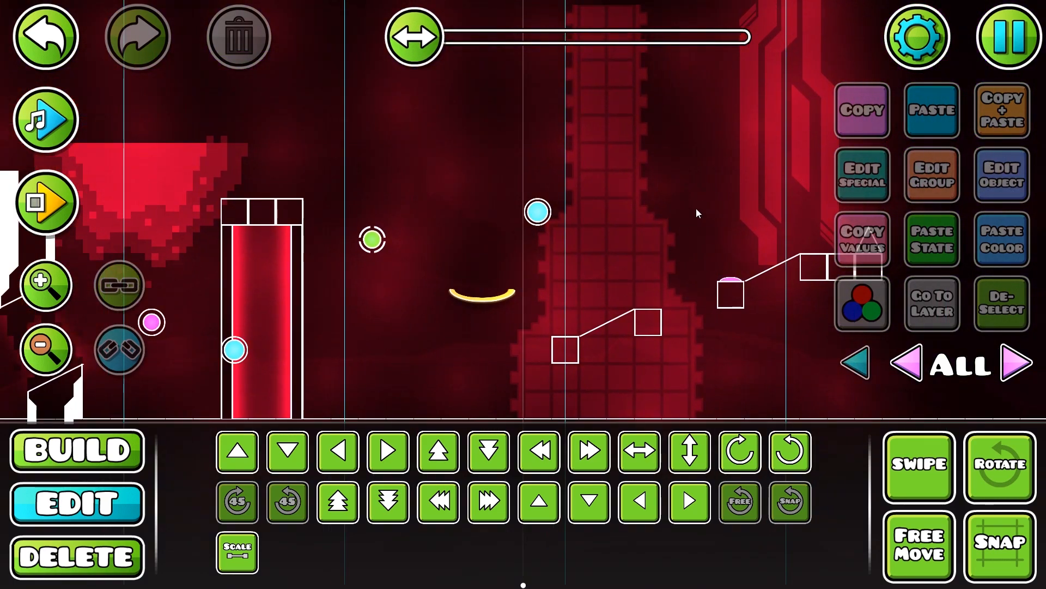
Save the level, playtest the color transitions past the yellow jump ring and stepped blocks, and return to the editor
{"action": "left_click", "coordinate": [1019, 65]}
{"action": "left_click", "coordinate": [532, 223]}
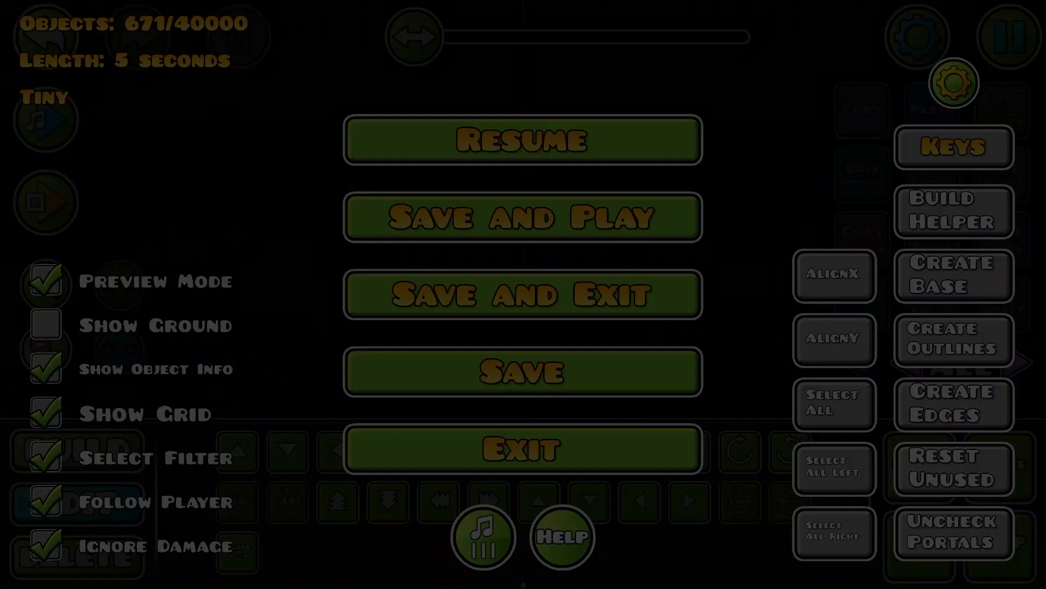
{"action": "key", "text": "space"}
{"action": "key", "text": "space"}
{"action": "key", "text": "space"}
{"action": "key", "text": "space"}
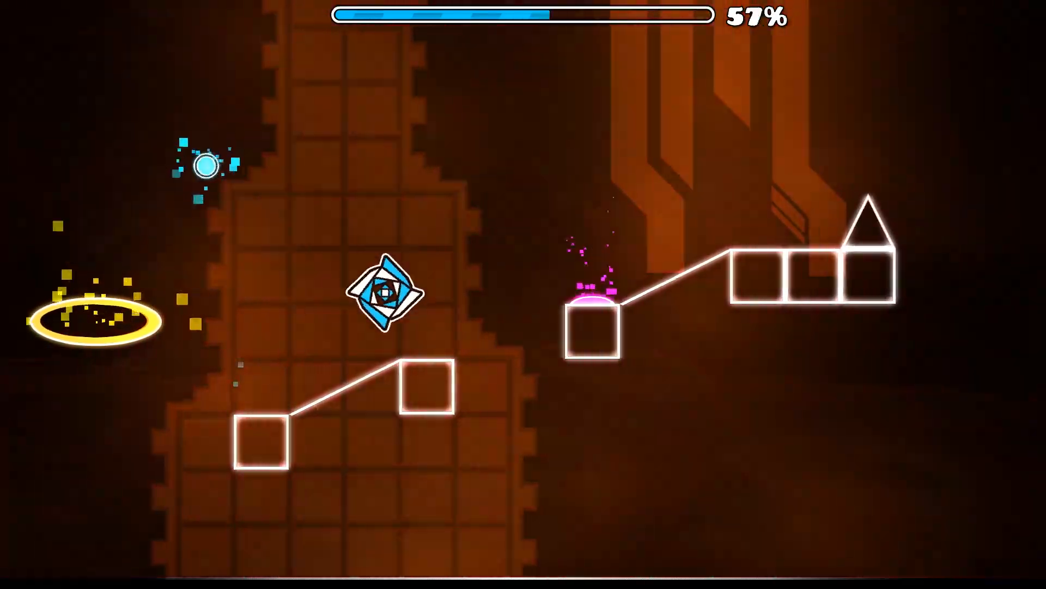
{"action": "key", "text": "Escape"}
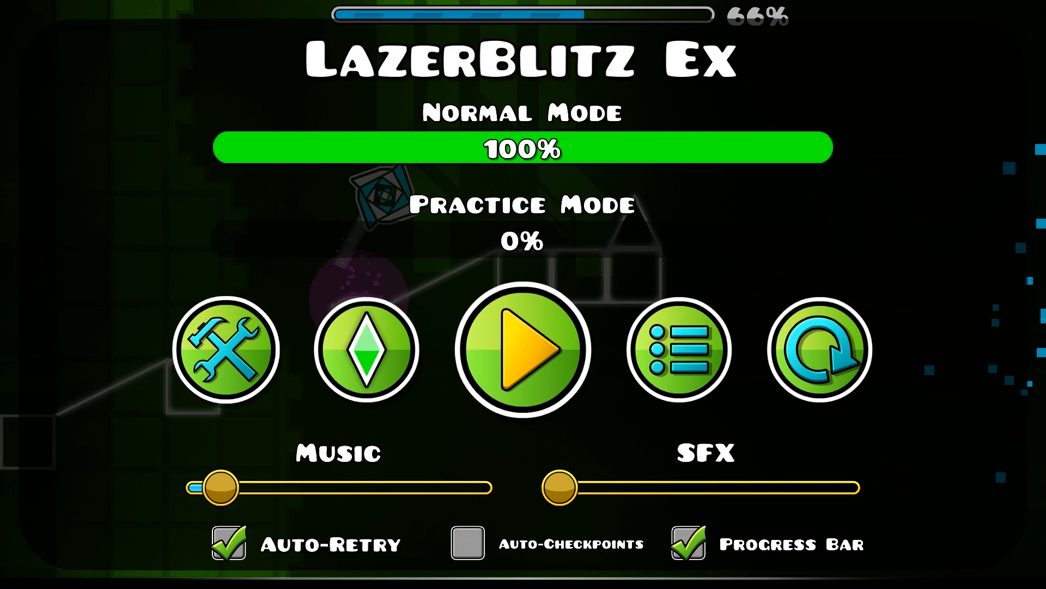
{"action": "left_click", "coordinate": [255, 367]}
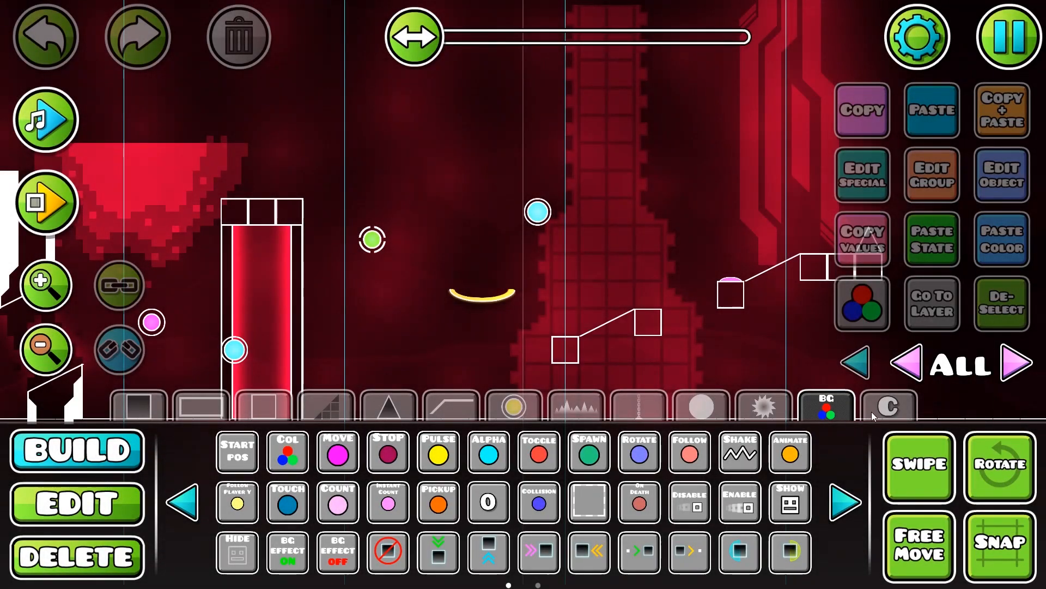
Open the saved custom objects for building and bring the glowing column and hanging mountain into view
{"action": "left_click", "coordinate": [894, 408]}
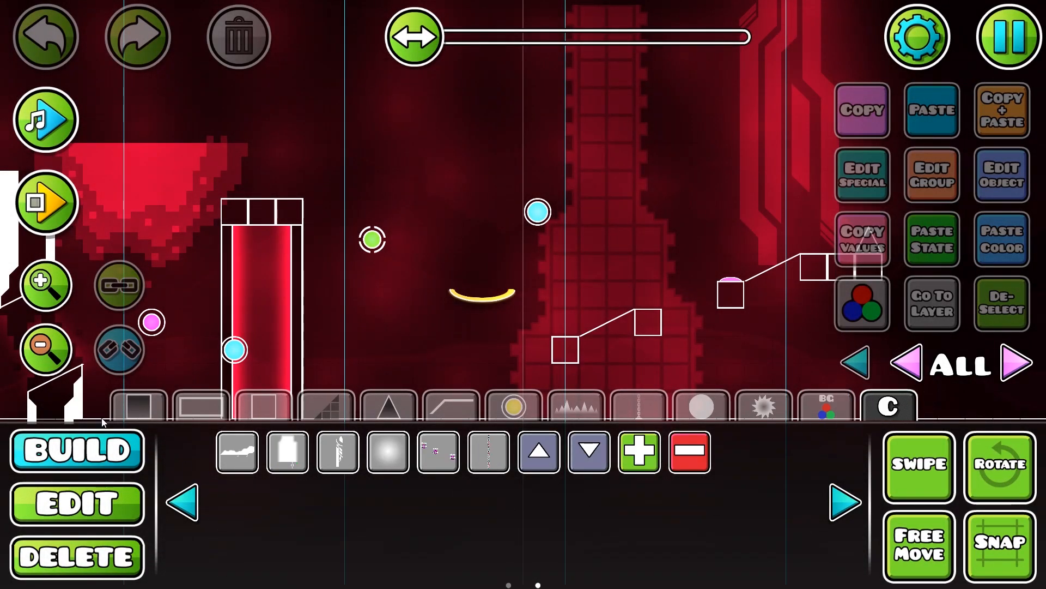
{"action": "left_click_drag", "start_coordinate": [527, 296], "coordinate": [747, 296]}
{"action": "left_click_drag", "start_coordinate": [596, 245], "coordinate": [513, 180]}
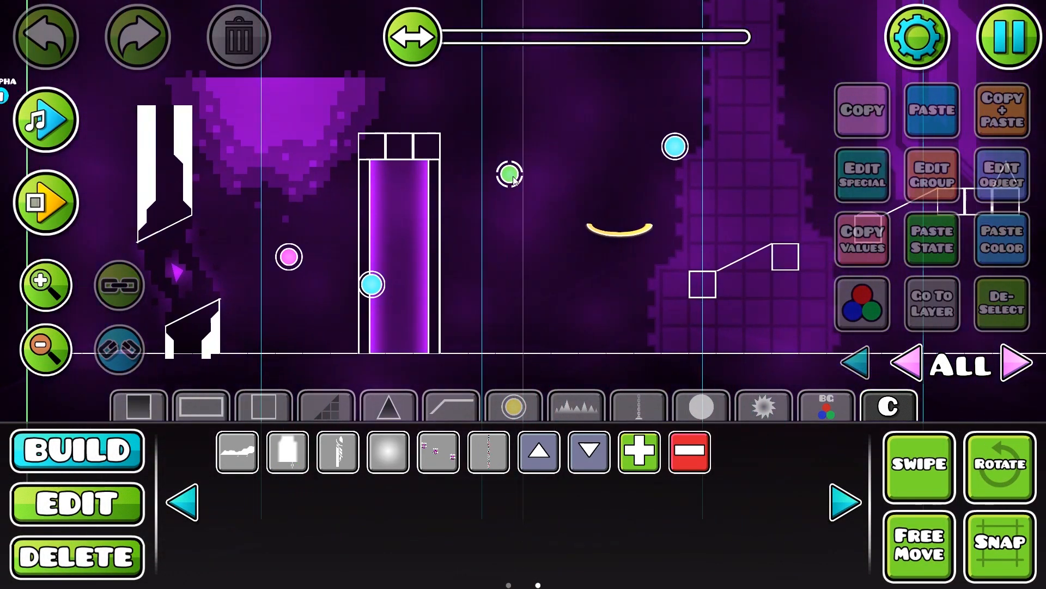